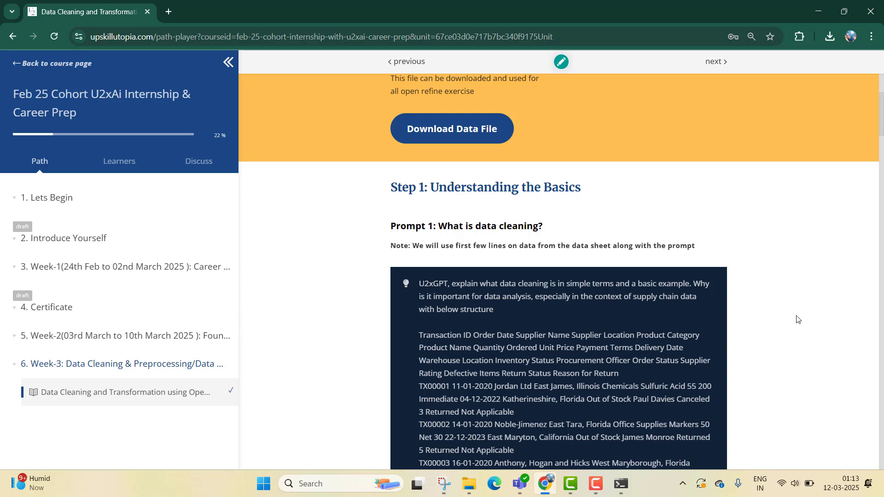
- Read through the course page's data file section and the Step 1 prompts about data cleaning and transformation
{"action": "scroll", "coordinate": [575, 205], "scroll_direction": "up", "scroll_amount": 1}
{"action": "scroll", "coordinate": [576, 205], "scroll_direction": "up", "scroll_amount": 2}
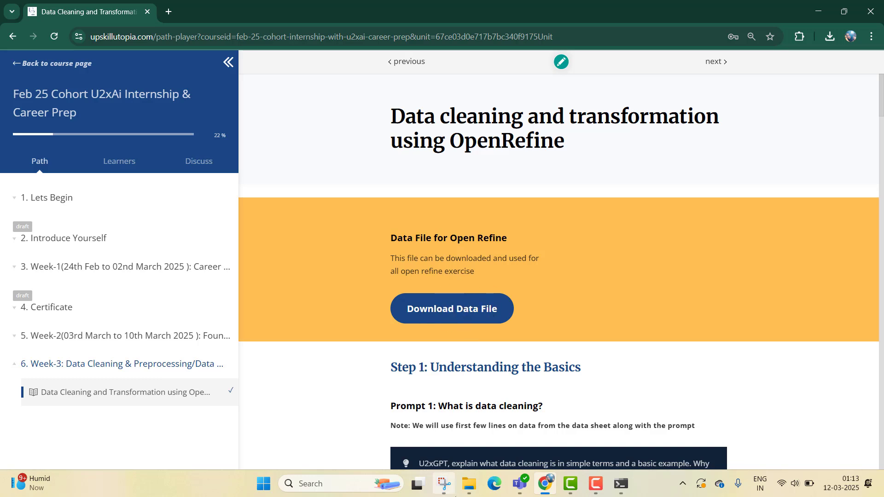
{"action": "left_click", "coordinate": [468, 484]}
{"action": "left_click", "coordinate": [468, 484]}
{"action": "scroll", "coordinate": [529, 369], "scroll_direction": "down", "scroll_amount": 4}
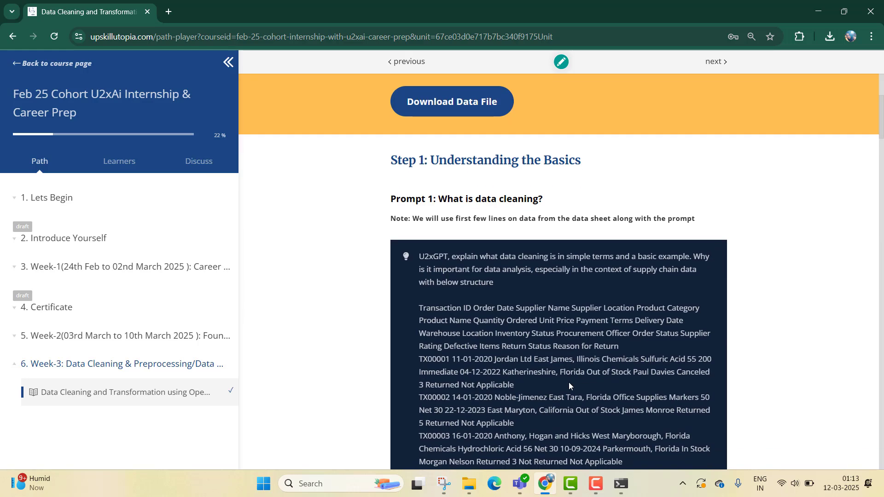
{"action": "scroll", "coordinate": [532, 360], "scroll_direction": "down", "scroll_amount": 1}
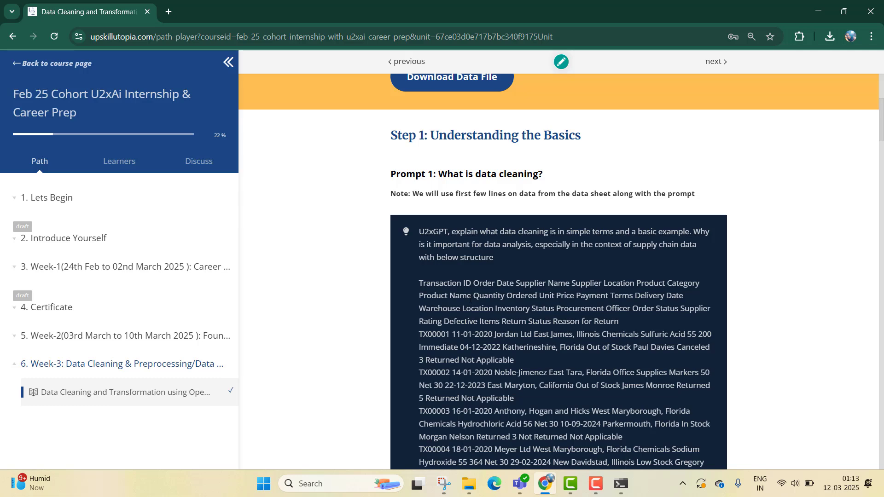
{"action": "scroll", "coordinate": [467, 323], "scroll_direction": "down", "scroll_amount": 7}
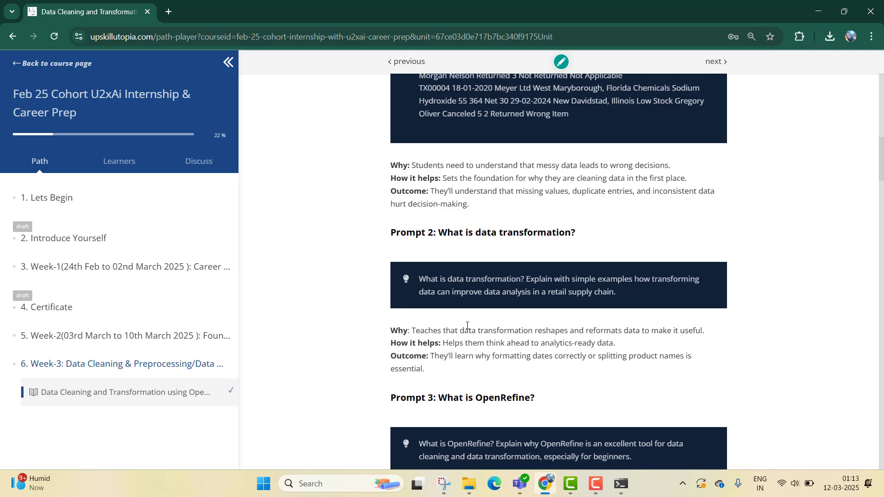
{"action": "scroll", "coordinate": [467, 325], "scroll_direction": "up", "scroll_amount": 7}
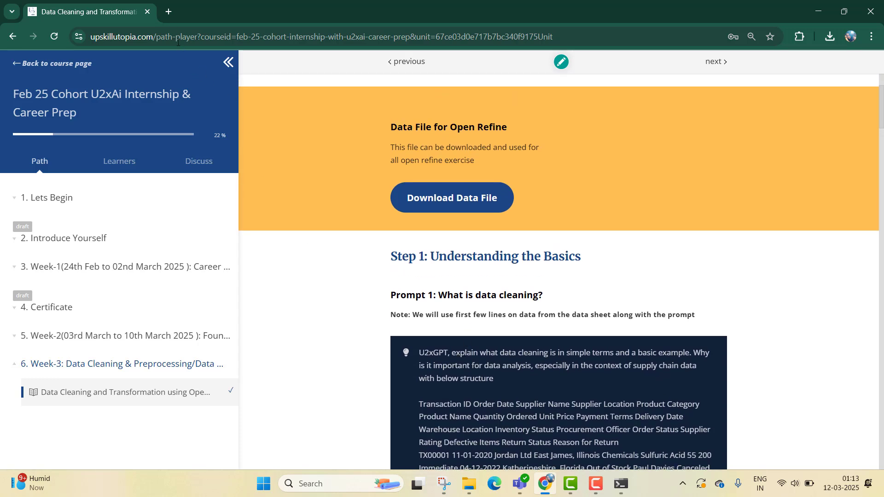
- Open a new browser tab and go to u2xai.com
{"action": "left_click", "coordinate": [168, 13]}
{"action": "type", "text": "u2gpt"}
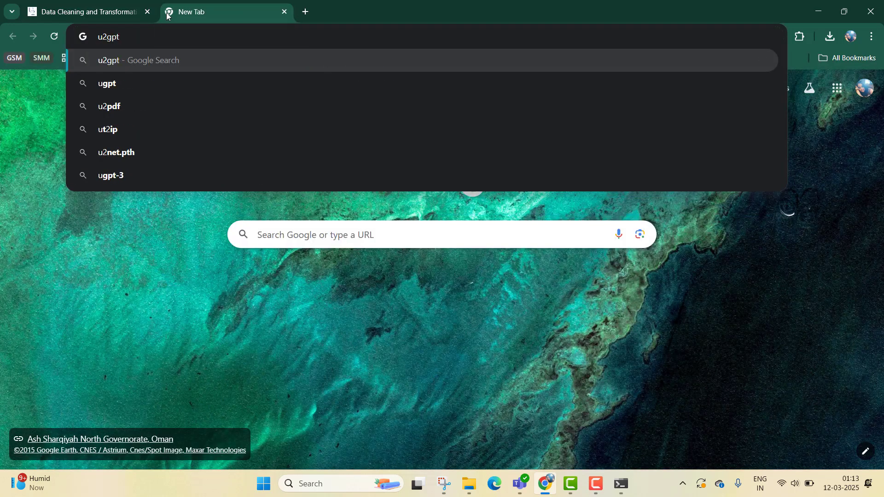
{"action": "key", "text": "ctrl+a"}
{"action": "type", "text": "u2x"}
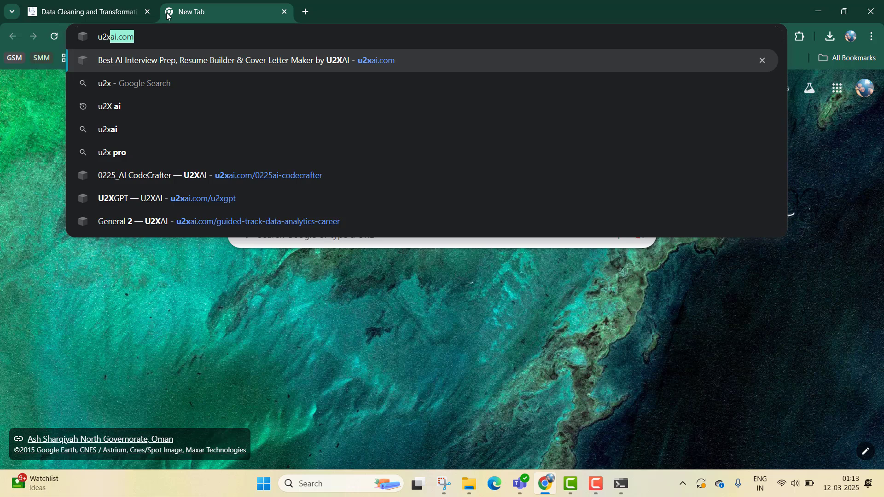
{"action": "type", "text": "ai"}
{"action": "key", "text": "Return"}
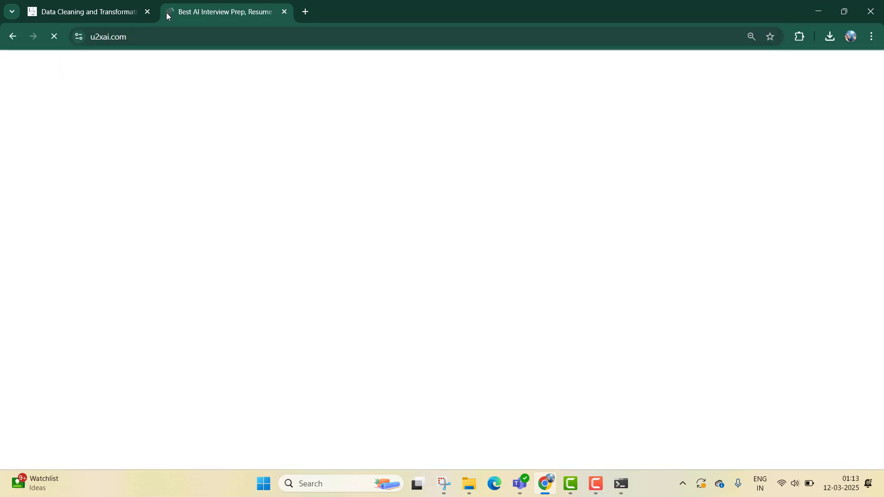
- Open the U2xGPT chat page from the site menu and bring its question box into view
{"action": "mouse_move", "coordinate": [363, 141]}
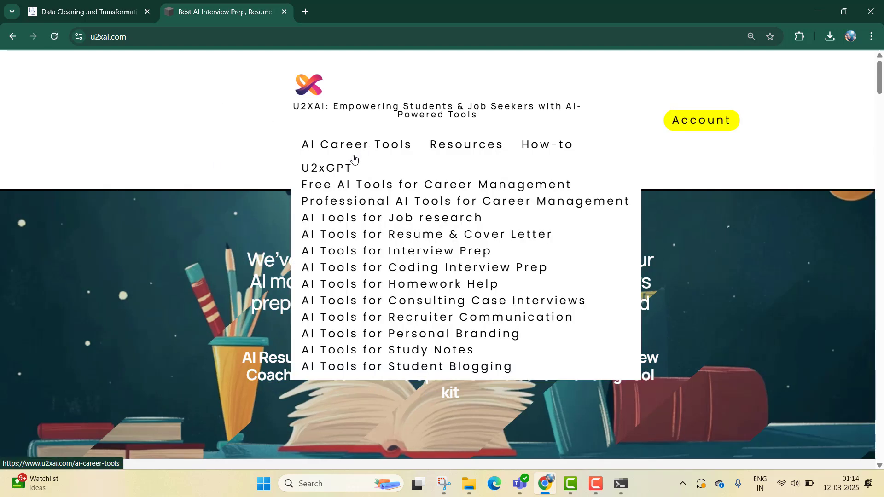
{"action": "left_click", "coordinate": [332, 169]}
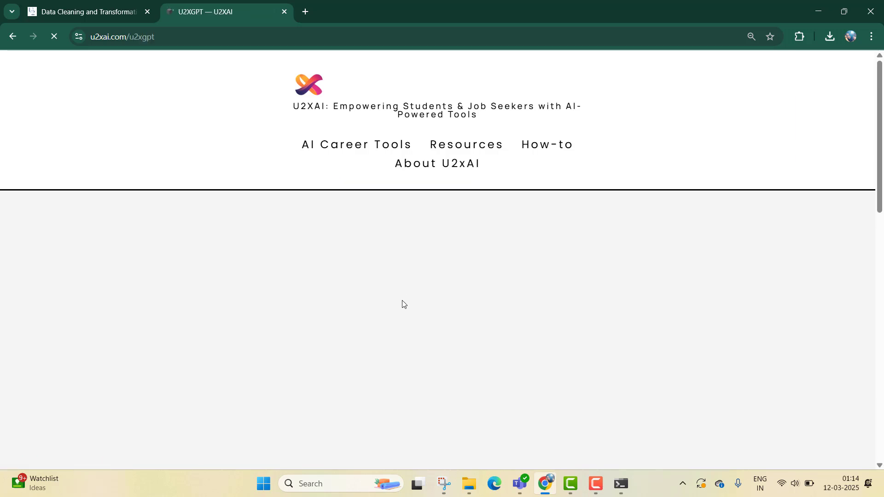
{"action": "scroll", "coordinate": [403, 304], "scroll_direction": "down", "scroll_amount": 2}
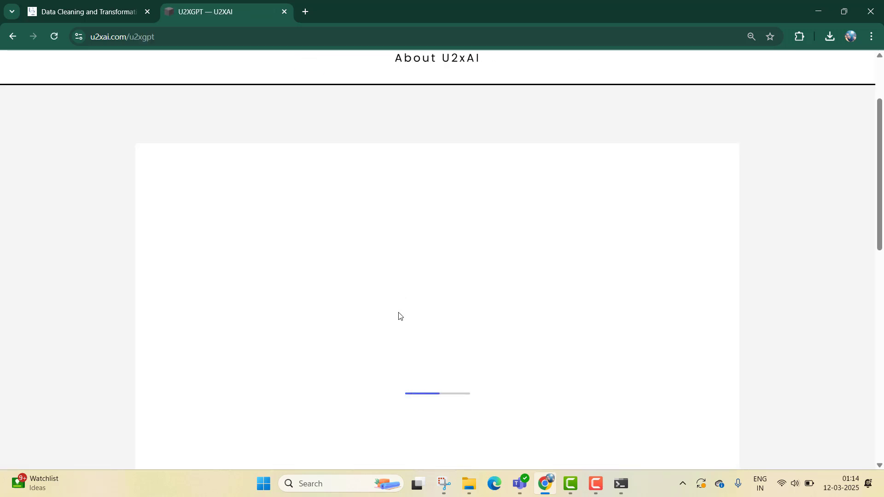
{"action": "scroll", "coordinate": [403, 304], "scroll_direction": "down", "scroll_amount": 4}
{"action": "scroll", "coordinate": [398, 314], "scroll_direction": "down", "scroll_amount": 4}
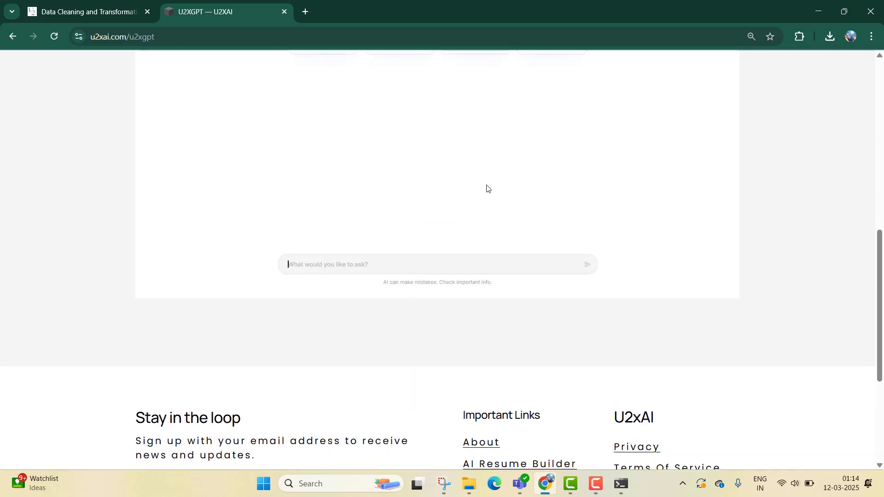
{"action": "scroll", "coordinate": [487, 186], "scroll_direction": "up", "scroll_amount": 3}
{"action": "scroll", "coordinate": [487, 185], "scroll_direction": "down", "scroll_amount": 1}
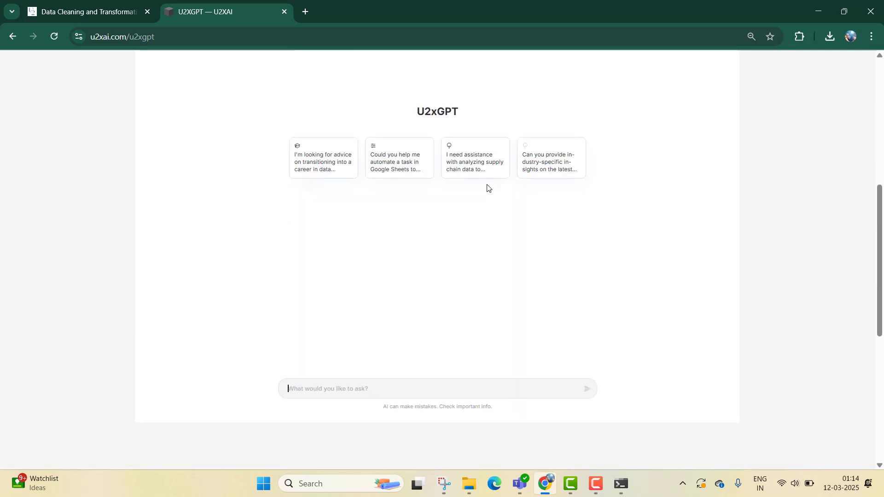
- Copy the Prompt 1 question "What is data cleaning?" from the course page and send it to U2xGPT
{"action": "left_click", "coordinate": [120, 6]}
{"action": "scroll", "coordinate": [554, 349], "scroll_direction": "down", "scroll_amount": 3}
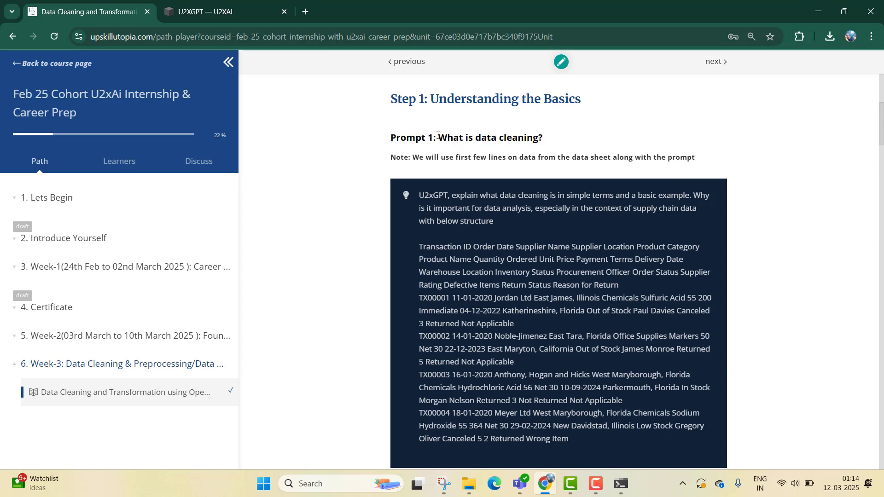
{"action": "left_click_drag", "start_coordinate": [439, 136], "coordinate": [543, 138]}
{"action": "key", "text": "ctrl+c"}
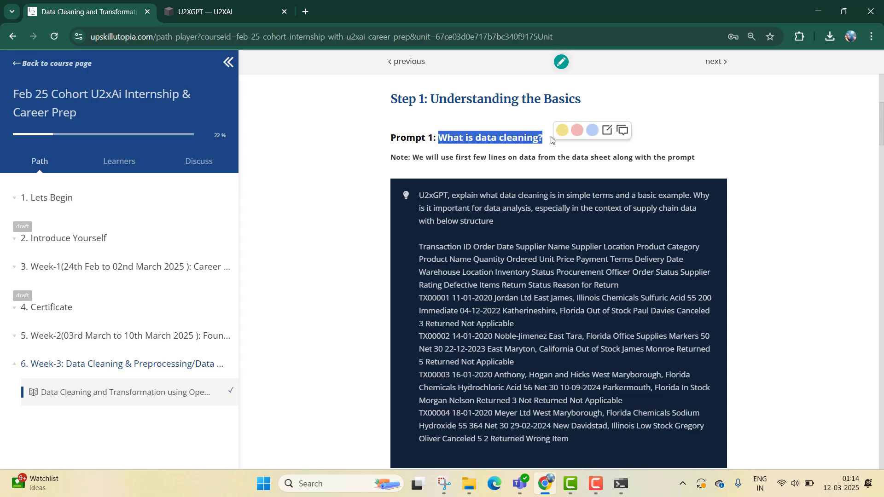
{"action": "left_click", "coordinate": [249, 7]}
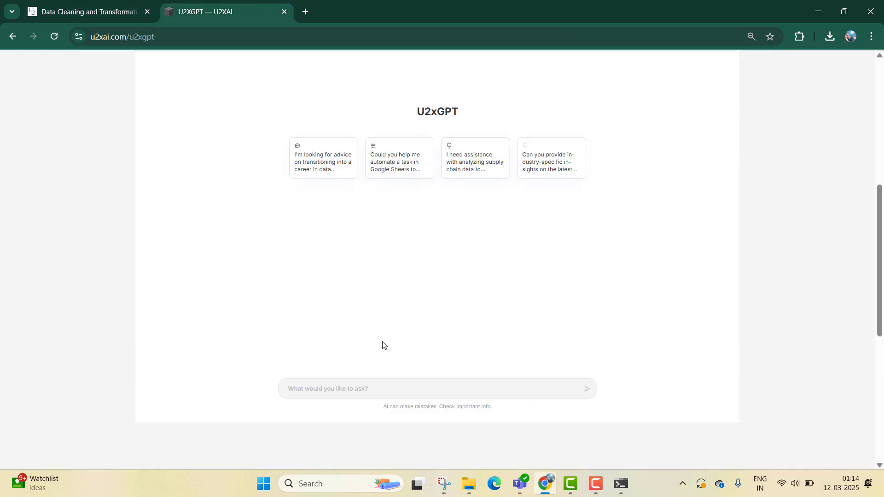
{"action": "key", "text": "ctrl+v"}
{"action": "left_click", "coordinate": [589, 391]}
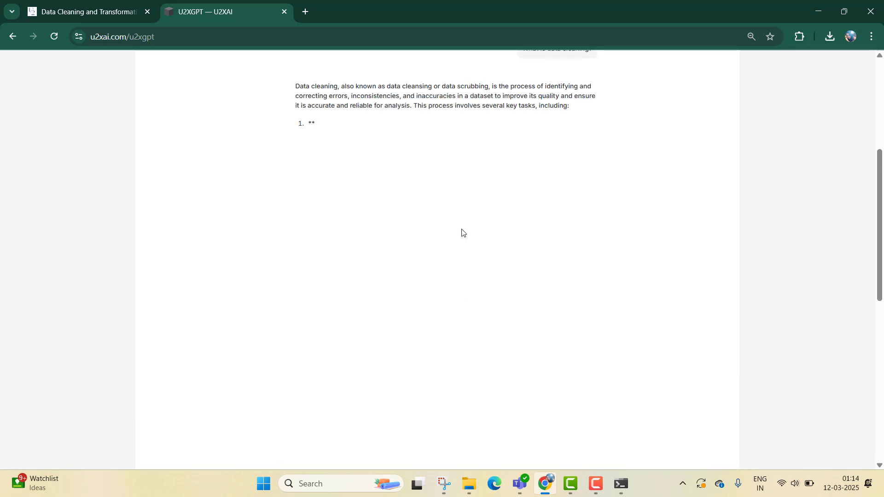
{"action": "scroll", "coordinate": [463, 234], "scroll_direction": "up", "scroll_amount": 1}
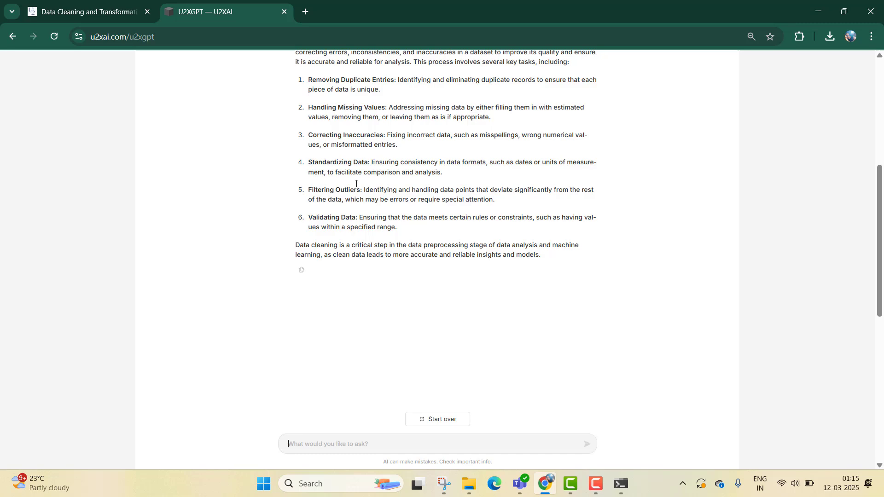
- Copy the Prompt 2 question about data transformation in a retail supply chain and send it to U2xGPT
{"action": "left_click", "coordinate": [88, 11]}
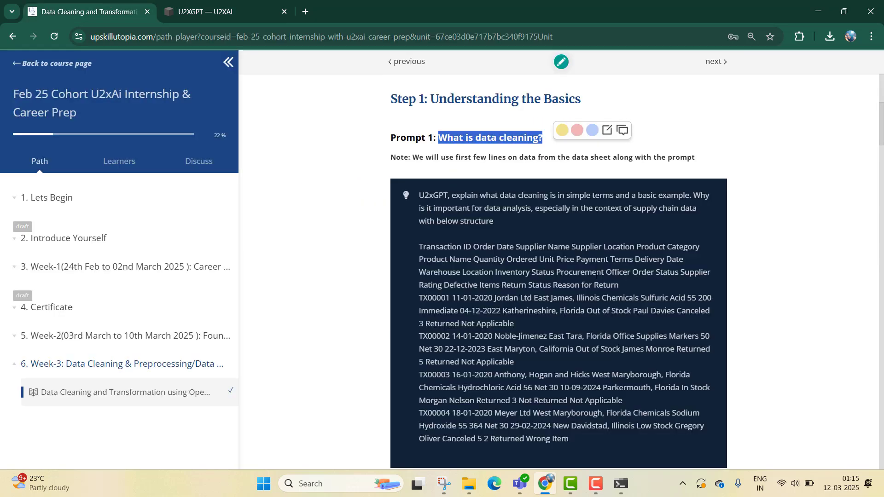
{"action": "scroll", "coordinate": [601, 360], "scroll_direction": "down", "scroll_amount": 7}
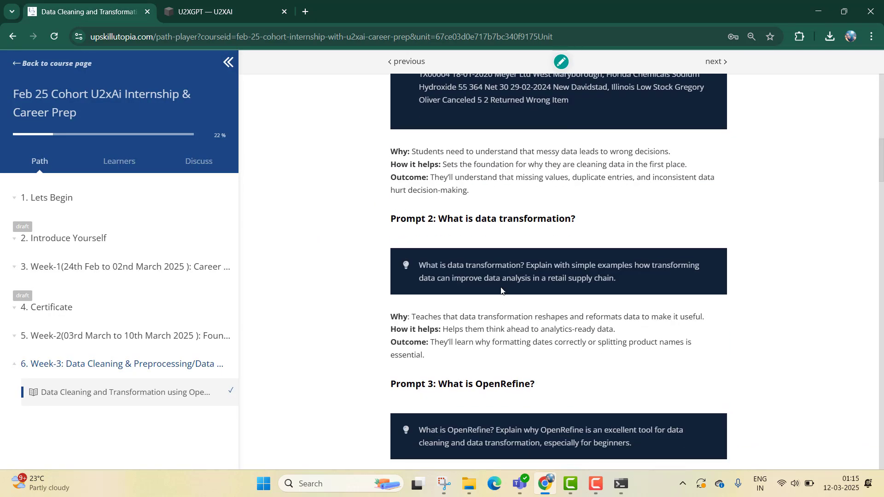
{"action": "triple_click", "coordinate": [482, 267]}
{"action": "key", "text": "ctrl+c"}
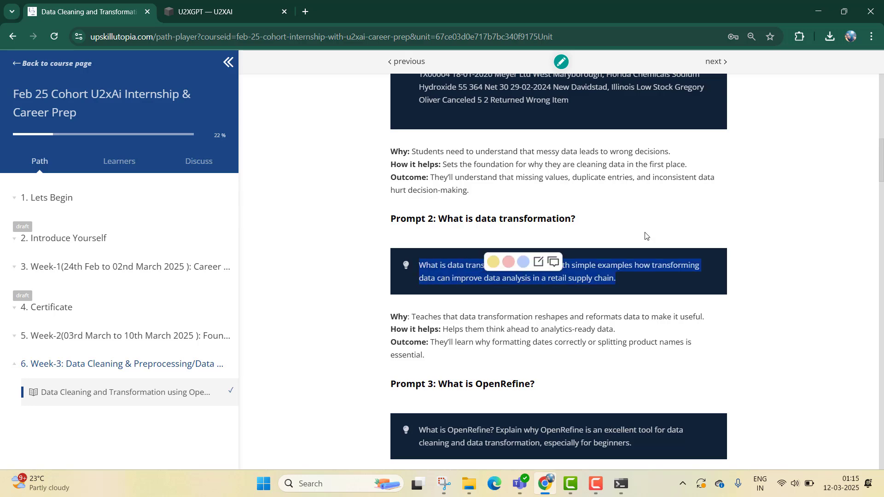
{"action": "left_click", "coordinate": [233, 5]}
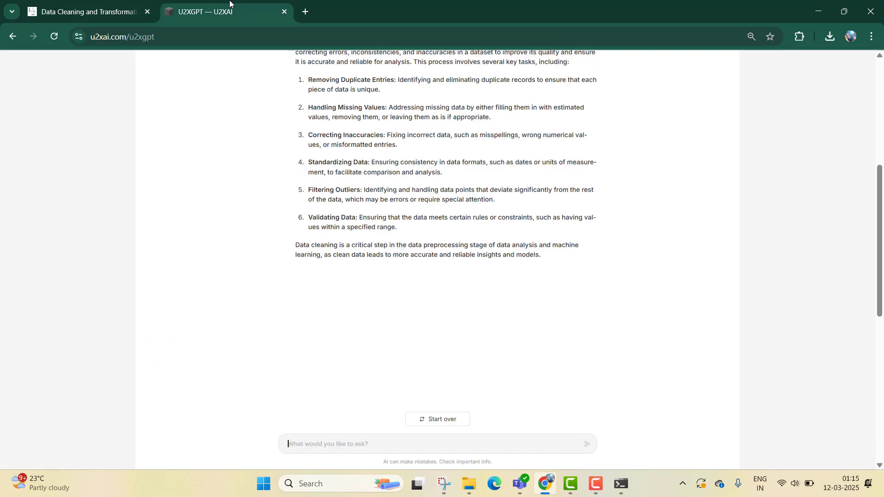
{"action": "left_click", "coordinate": [345, 440]}
{"action": "key", "text": "ctrl+v"}
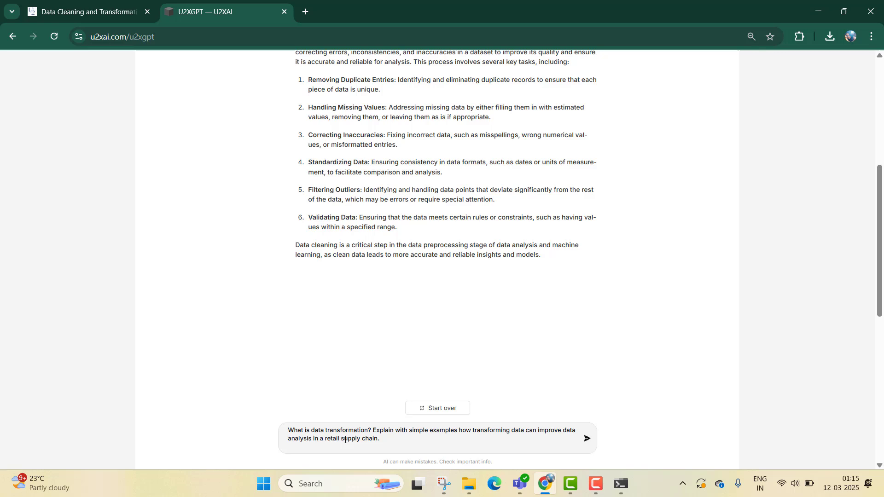
{"action": "left_click", "coordinate": [587, 439]}
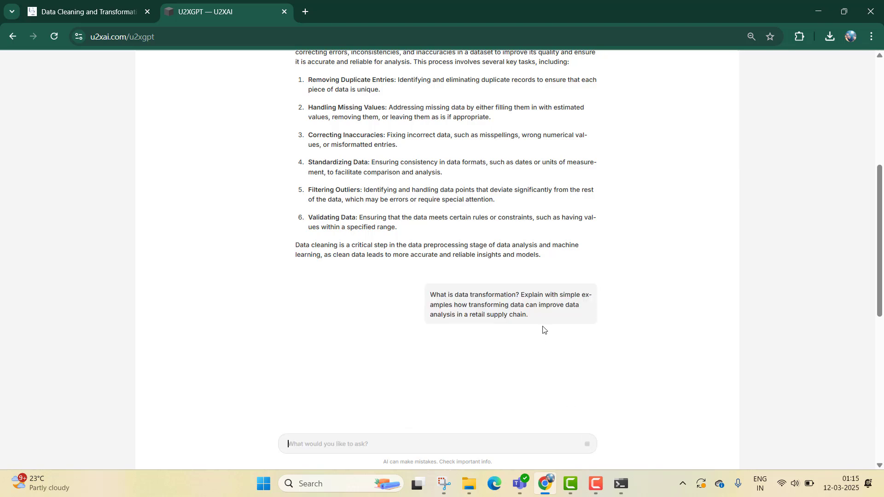
- Read through U2xGPT's answer on data transformation, then return to the course tab
{"action": "scroll", "coordinate": [545, 342], "scroll_direction": "down", "scroll_amount": 3}
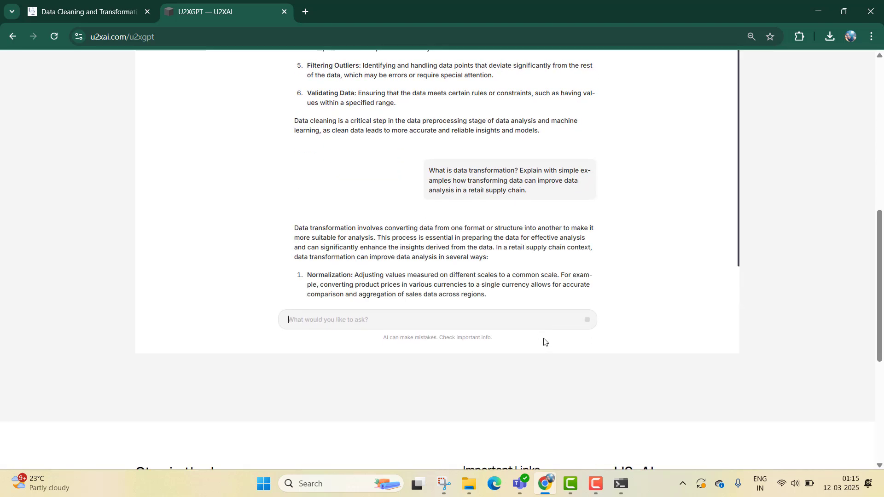
{"action": "scroll", "coordinate": [386, 122], "scroll_direction": "up", "scroll_amount": 3}
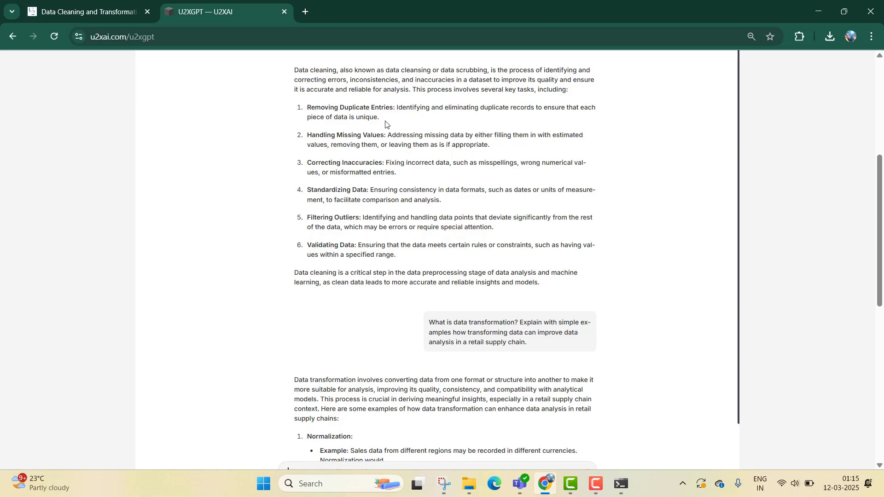
{"action": "left_click", "coordinate": [109, 3]}
{"action": "left_click", "coordinate": [193, 2]}
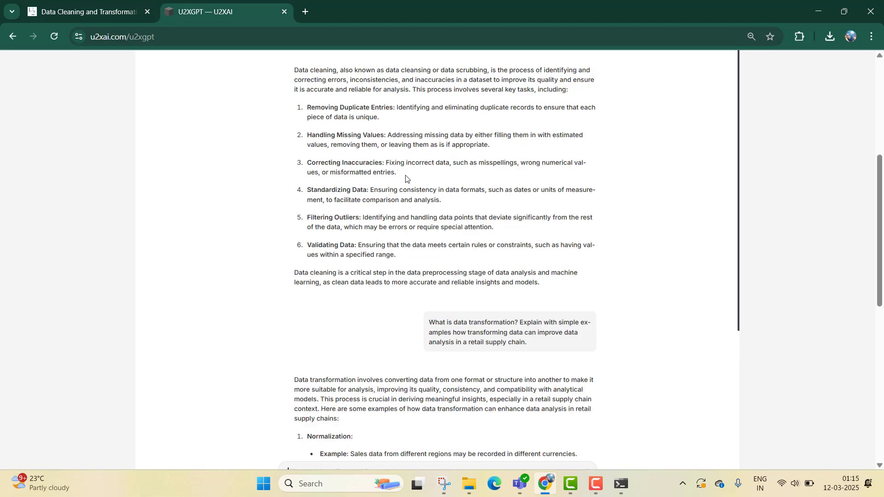
{"action": "scroll", "coordinate": [441, 261], "scroll_direction": "down", "scroll_amount": 5}
{"action": "scroll", "coordinate": [441, 262], "scroll_direction": "down", "scroll_amount": 5}
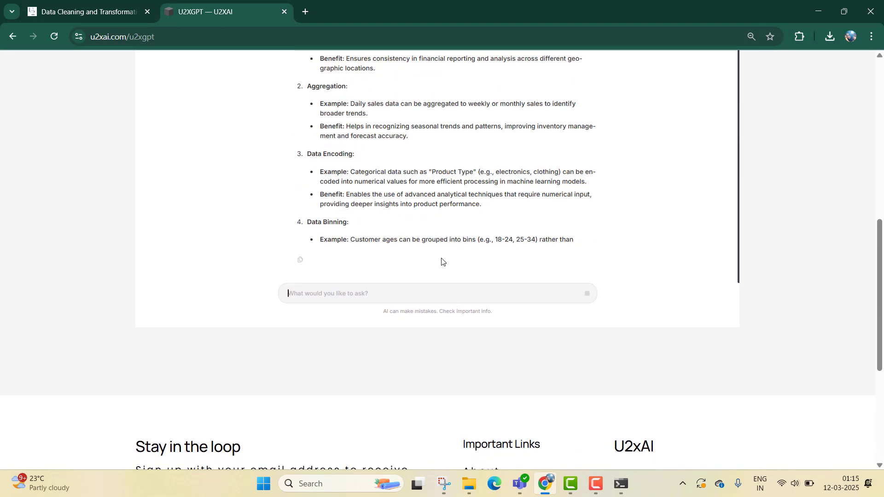
{"action": "scroll", "coordinate": [455, 238], "scroll_direction": "up", "scroll_amount": 5}
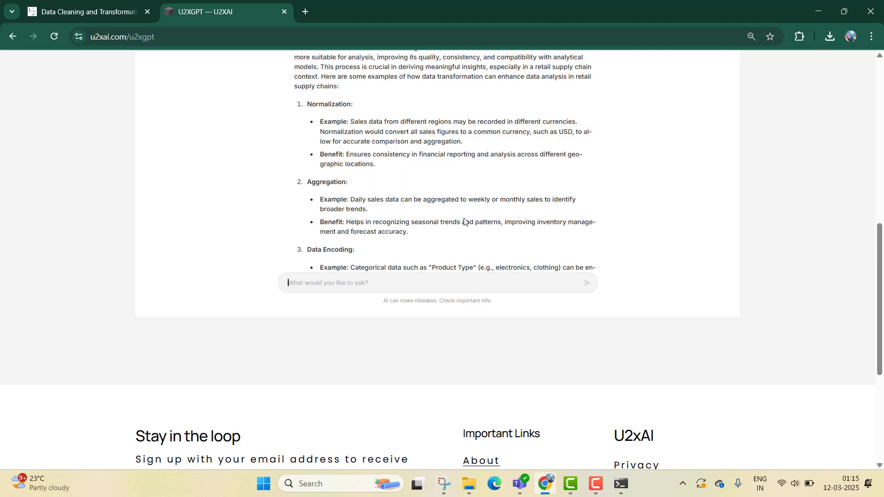
{"action": "scroll", "coordinate": [606, 216], "scroll_direction": "down", "scroll_amount": 5}
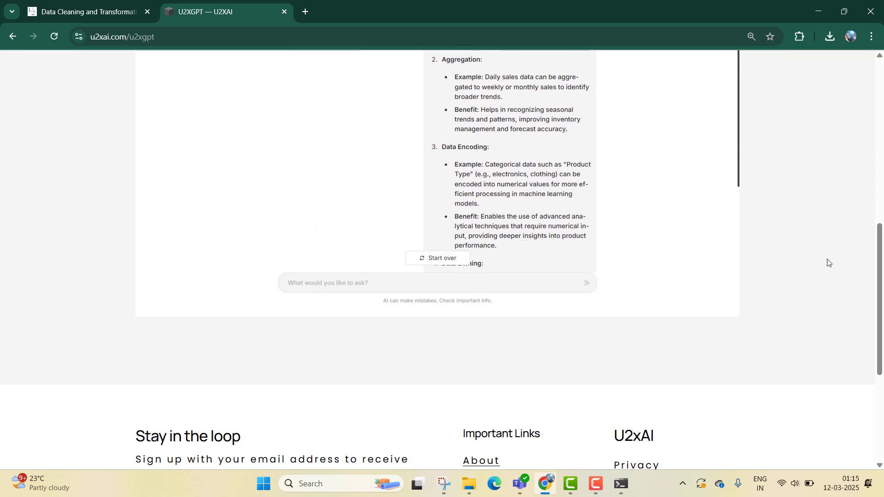
{"action": "left_click_drag", "start_coordinate": [878, 272], "coordinate": [875, 214]}
{"action": "scroll", "coordinate": [579, 130], "scroll_direction": "up", "scroll_amount": 2}
{"action": "scroll", "coordinate": [579, 130], "scroll_direction": "up", "scroll_amount": 1}
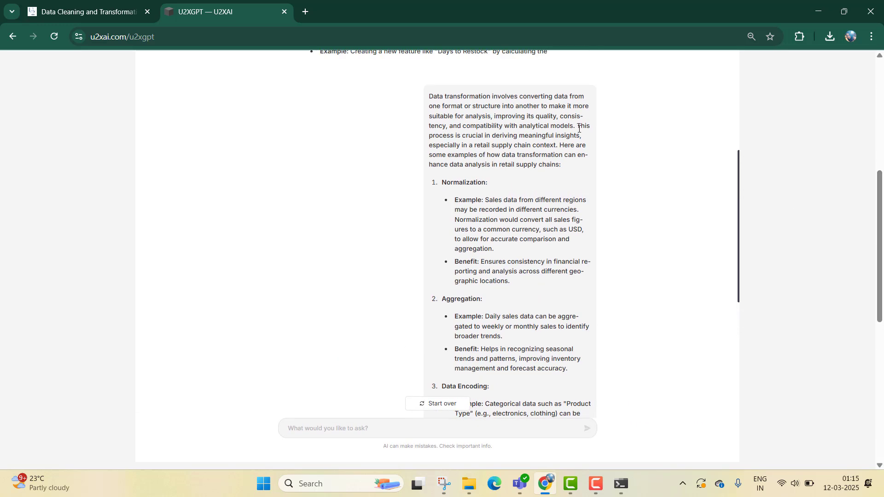
{"action": "scroll", "coordinate": [579, 129], "scroll_direction": "up", "scroll_amount": 2}
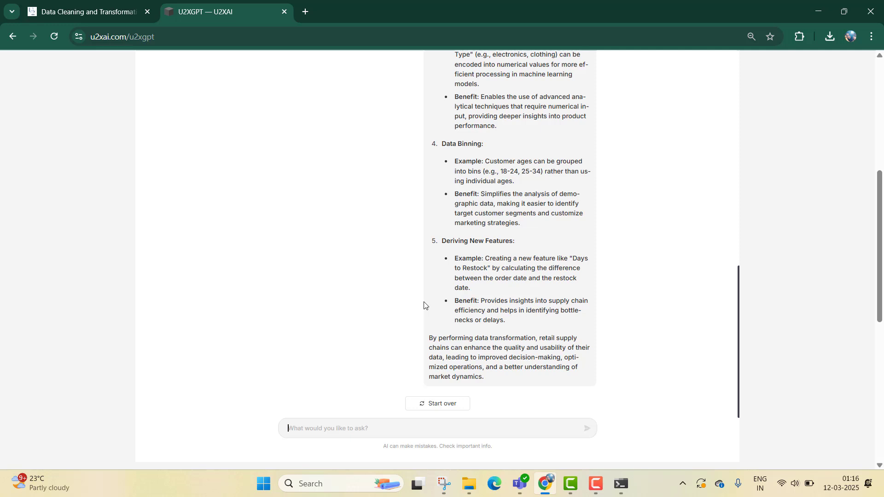
{"action": "scroll", "coordinate": [460, 300], "scroll_direction": "down", "scroll_amount": 2}
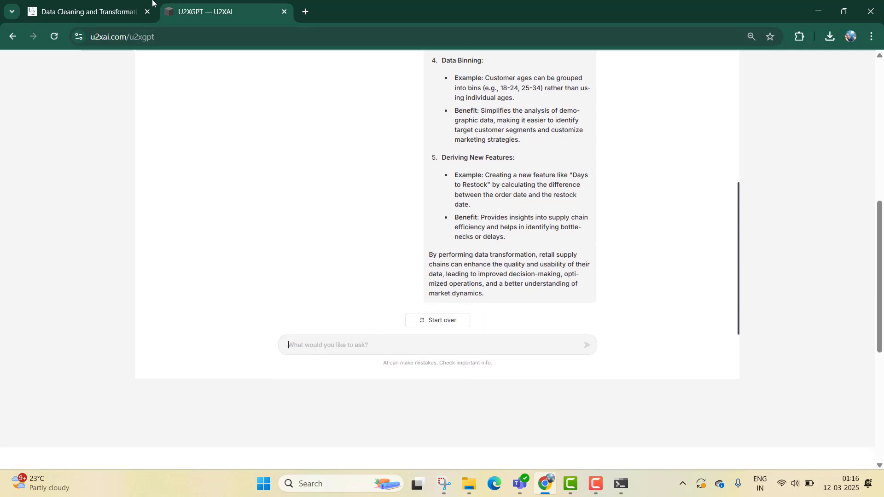
{"action": "left_click", "coordinate": [116, 3]}
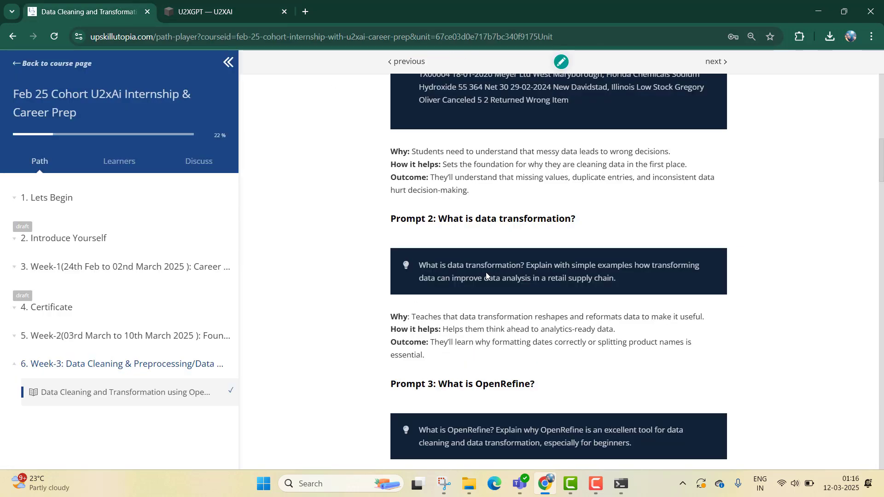
- Copy the Prompt 3 question "What is OpenRefine?..." from the course page and send it to U2xGPT
{"action": "scroll", "coordinate": [552, 366], "scroll_direction": "down", "scroll_amount": 3}
{"action": "scroll", "coordinate": [553, 367], "scroll_direction": "up", "scroll_amount": 1}
{"action": "scroll", "coordinate": [552, 367], "scroll_direction": "down", "scroll_amount": 1}
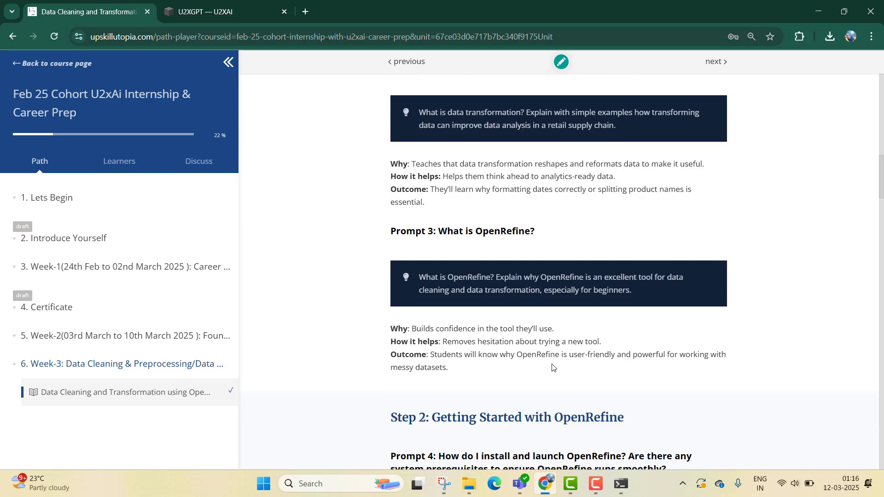
{"action": "triple_click", "coordinate": [495, 288]}
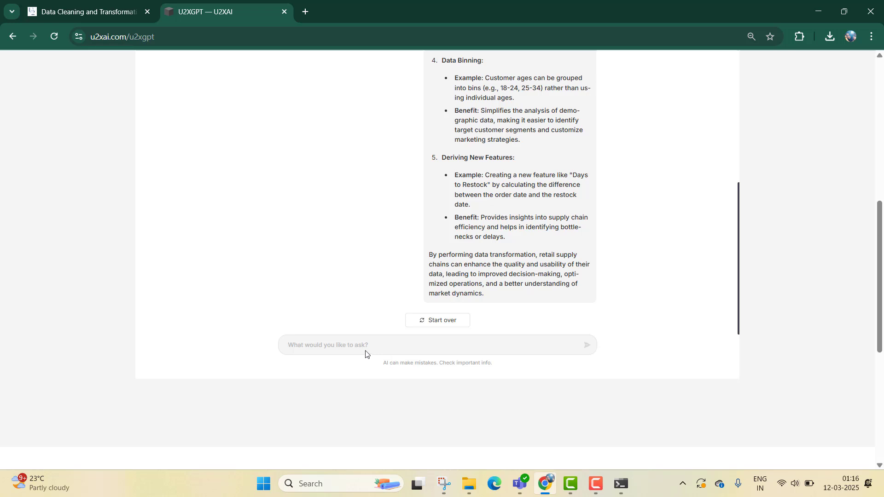
{"action": "type", "text": "What is OpenRefine? Explain why OpenRefine is an excellent tool for data cleaning and data transformation, especially for beginners."}
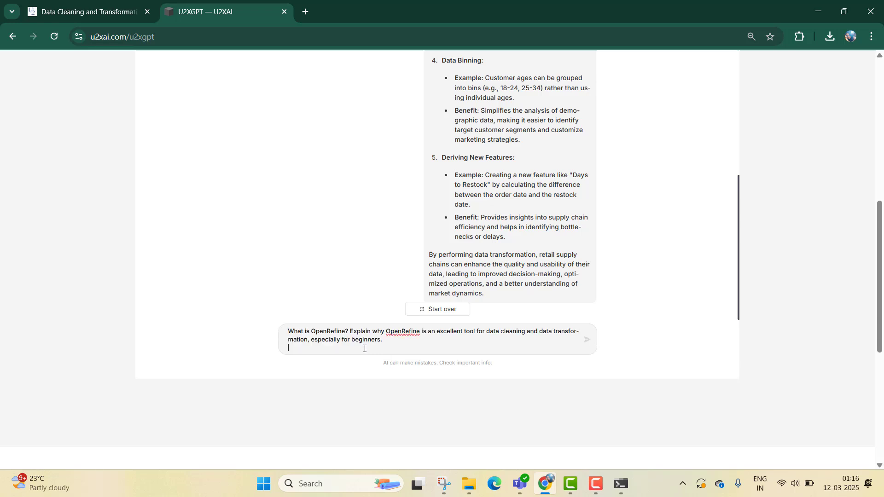
{"action": "key", "text": "Return"}
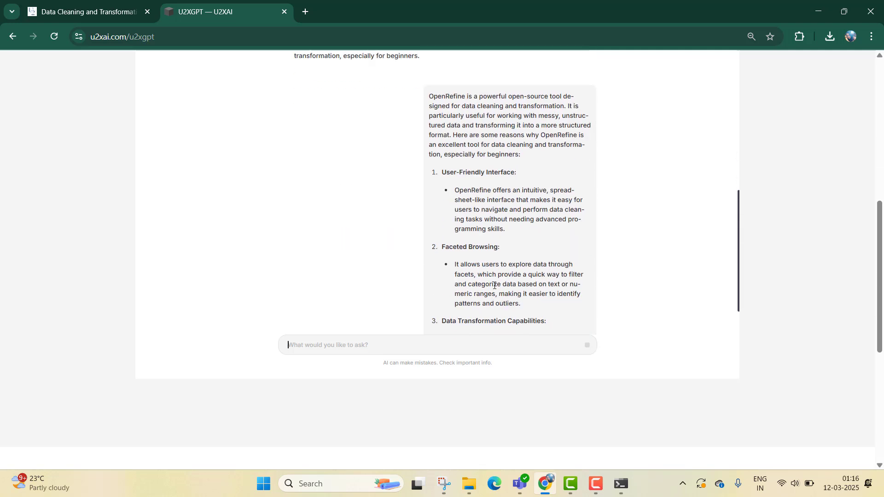
- Read through U2xGPT's answer on why OpenRefine suits beginners
{"action": "scroll", "coordinate": [522, 226], "scroll_direction": "up", "scroll_amount": 2}
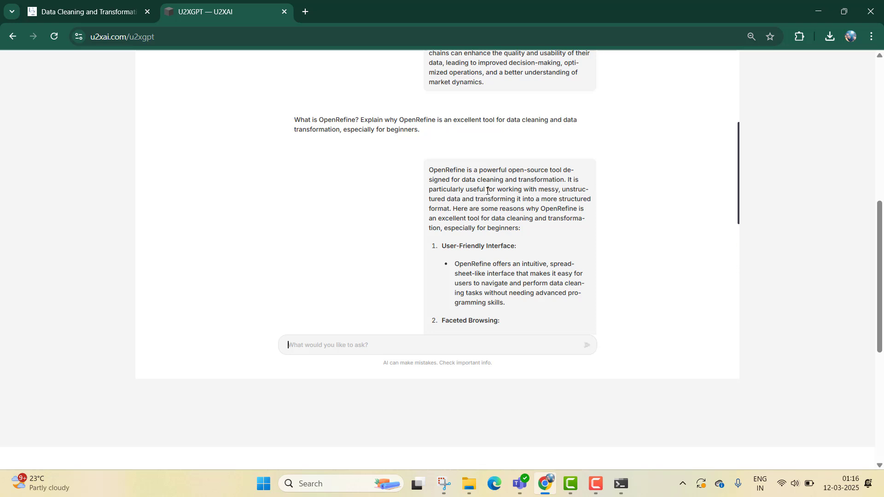
{"action": "scroll", "coordinate": [488, 190], "scroll_direction": "down", "scroll_amount": 5}
{"action": "scroll", "coordinate": [480, 158], "scroll_direction": "up", "scroll_amount": 5}
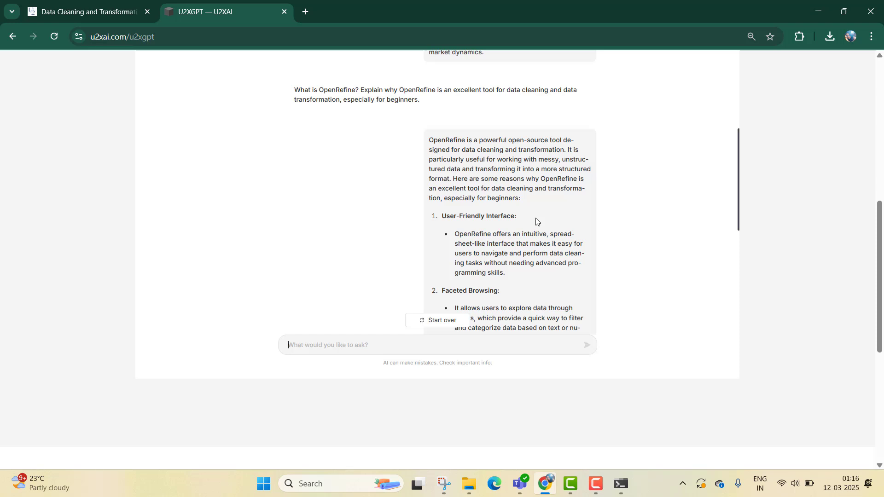
{"action": "scroll", "coordinate": [537, 222], "scroll_direction": "down", "scroll_amount": 1}
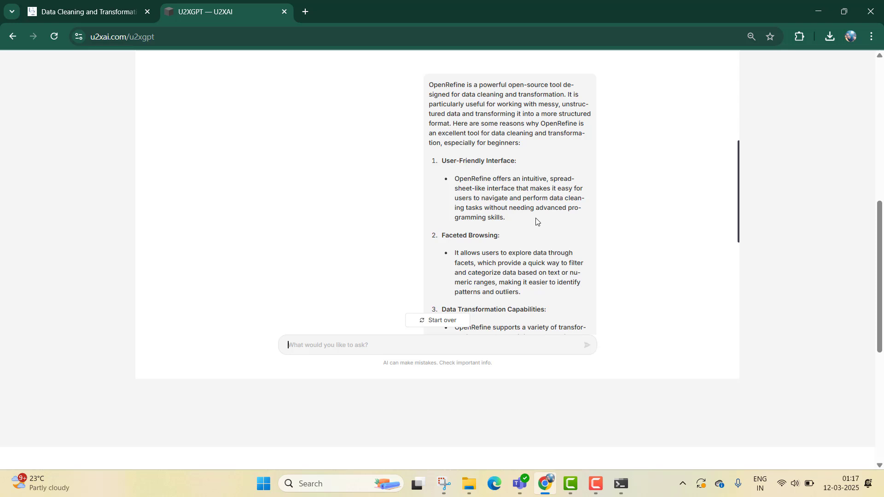
{"action": "scroll", "coordinate": [533, 231], "scroll_direction": "down", "scroll_amount": 1}
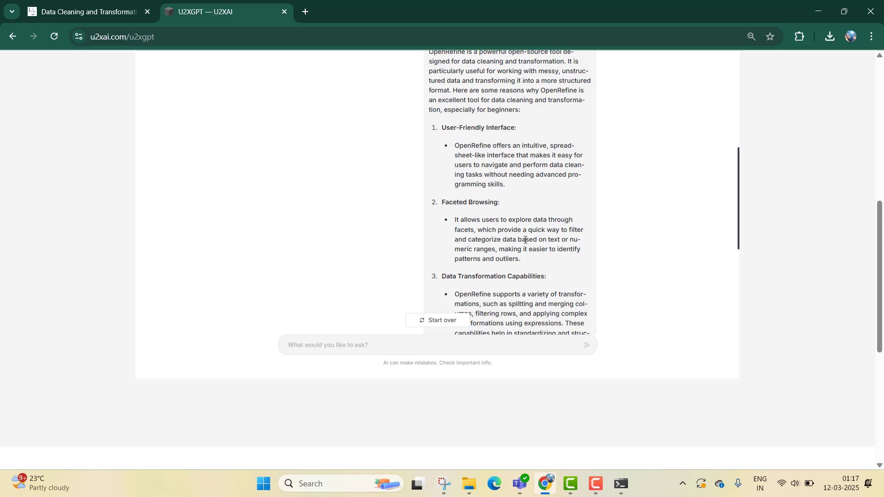
{"action": "scroll", "coordinate": [525, 240], "scroll_direction": "down", "scroll_amount": 1}
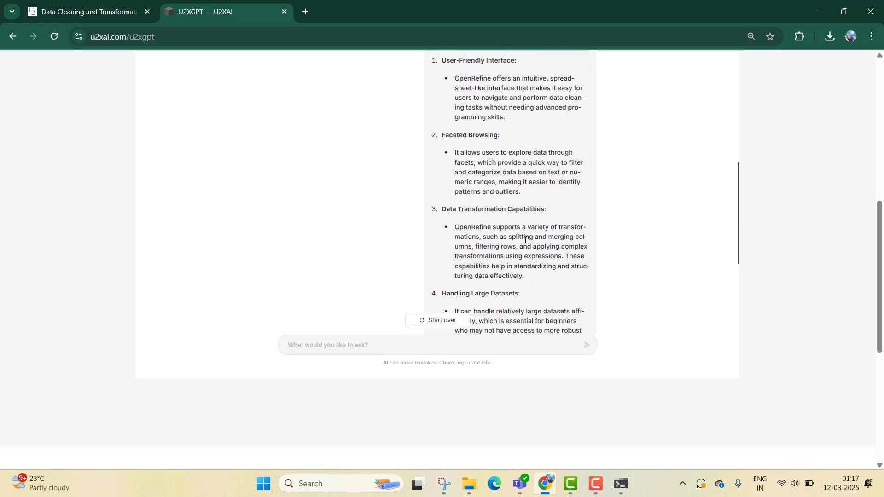
{"action": "scroll", "coordinate": [525, 254], "scroll_direction": "down", "scroll_amount": 3}
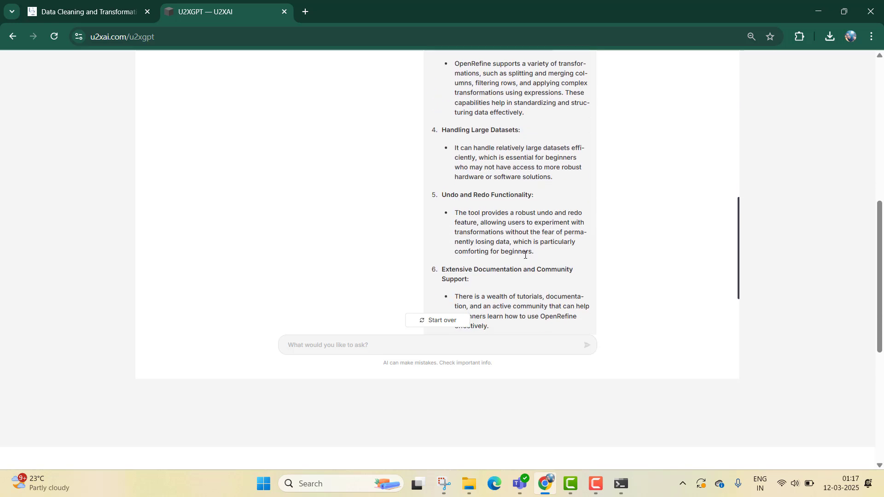
{"action": "scroll", "coordinate": [526, 254], "scroll_direction": "down", "scroll_amount": 1}
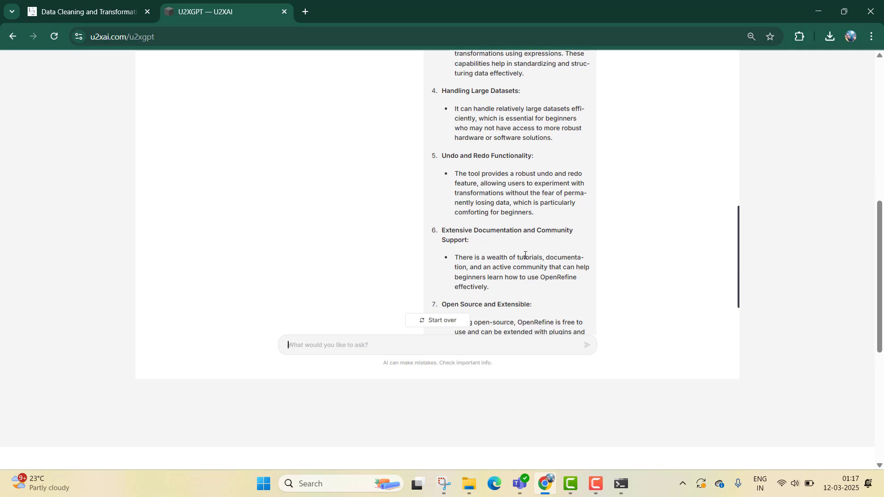
{"action": "scroll", "coordinate": [503, 199], "scroll_direction": "up", "scroll_amount": 1}
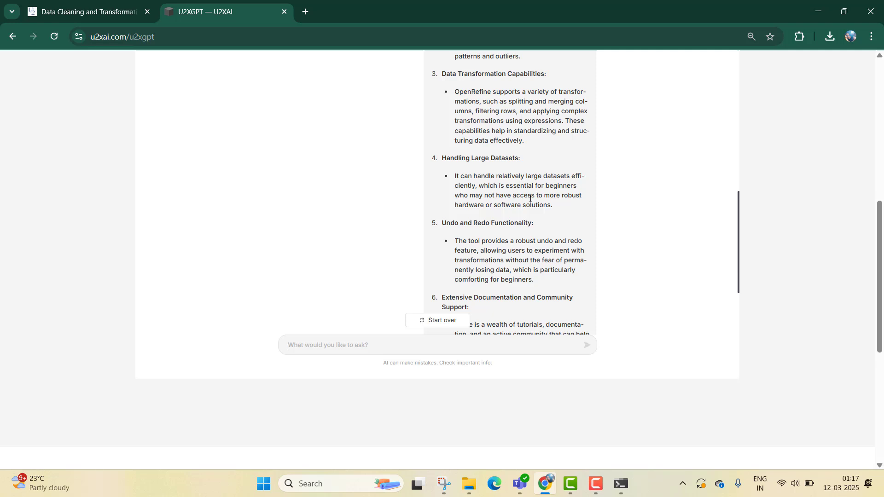
{"action": "scroll", "coordinate": [530, 198], "scroll_direction": "down", "scroll_amount": 2}
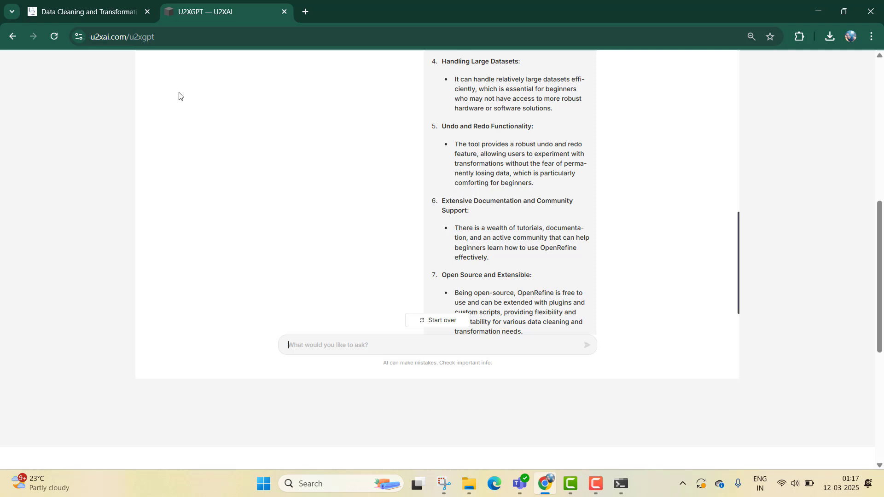
- Copy the Prompt 4 request for step-by-step OpenRefine download, install and launch instructions and send it to U2xGPT
{"action": "left_click", "coordinate": [73, 4]}
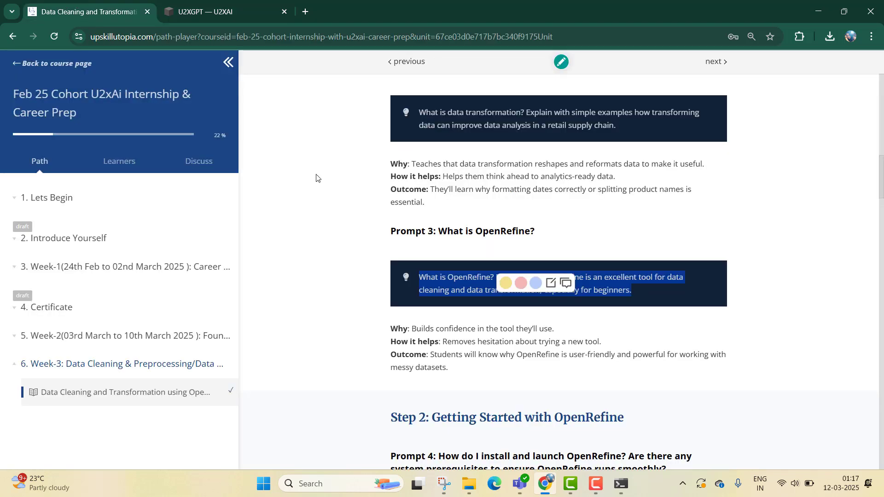
{"action": "scroll", "coordinate": [508, 248], "scroll_direction": "down", "scroll_amount": 3}
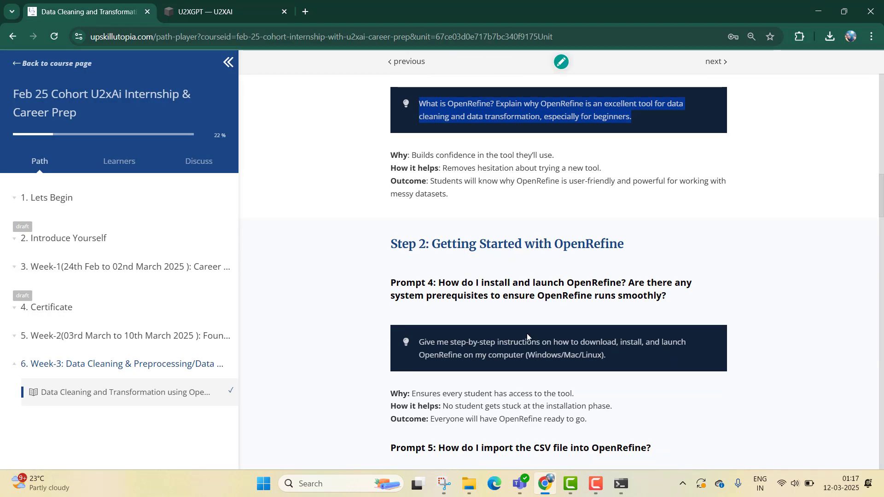
{"action": "triple_click", "coordinate": [521, 345]}
{"action": "key", "text": "ctrl+c"}
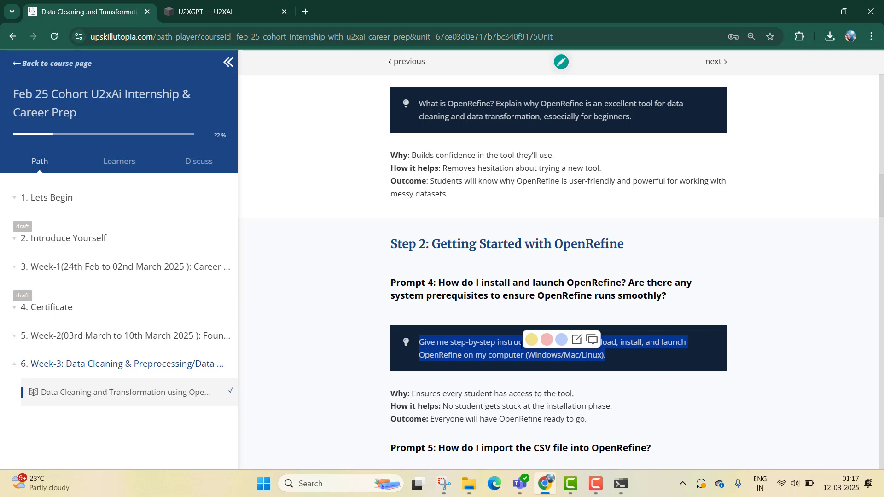
{"action": "left_click", "coordinate": [260, 5]}
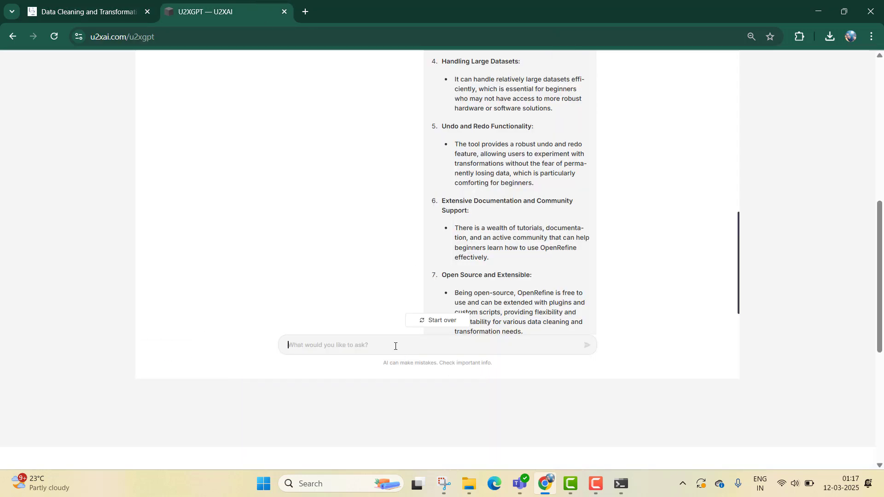
{"action": "key", "text": "ctrl+v"}
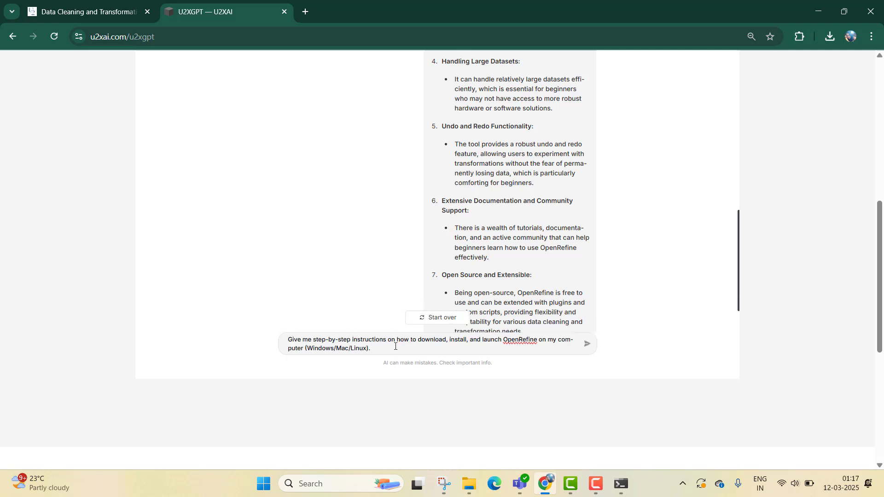
{"action": "key", "text": "Return"}
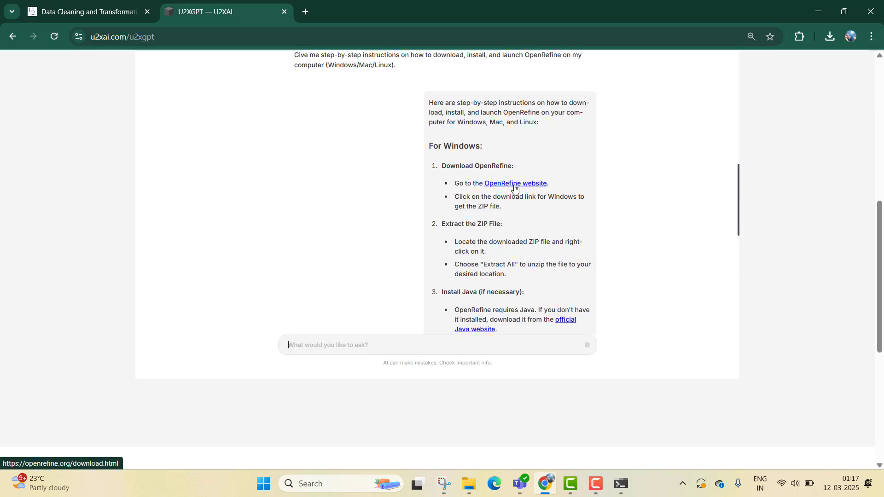
- Open the OpenRefine website link from the answer and look over its download page
{"action": "scroll", "coordinate": [525, 157], "scroll_direction": "down", "scroll_amount": 3}
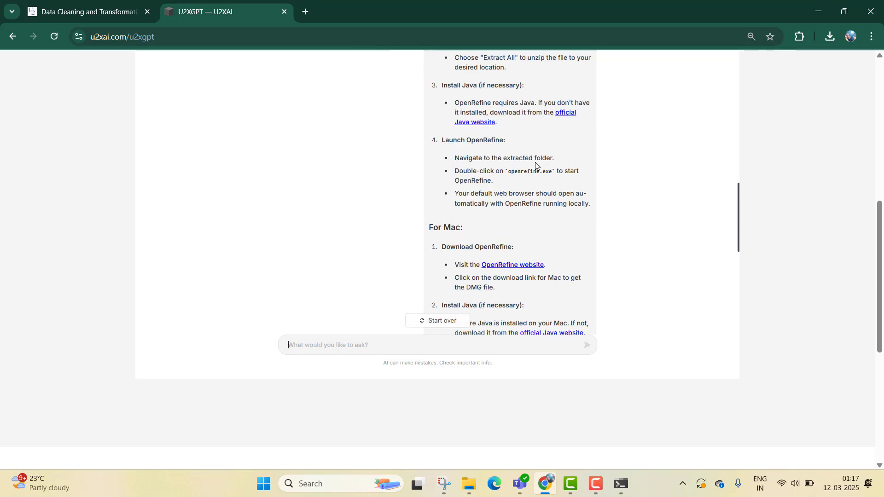
{"action": "scroll", "coordinate": [516, 147], "scroll_direction": "up", "scroll_amount": 2}
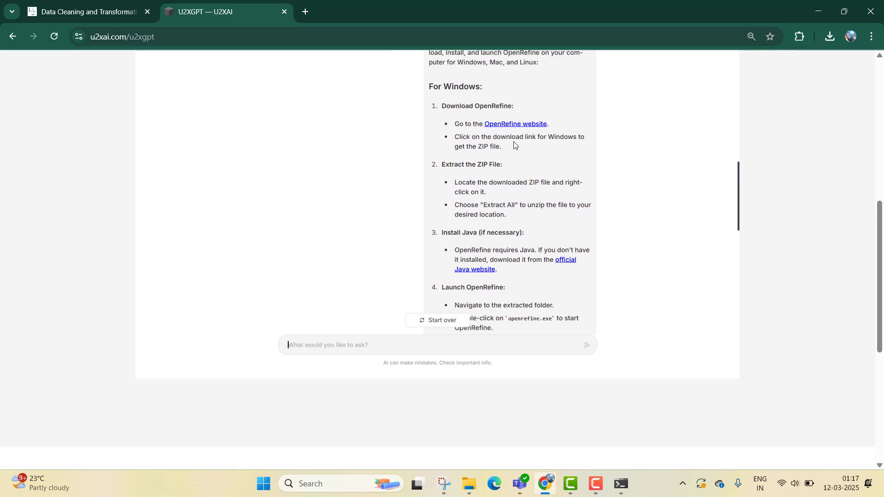
{"action": "left_click", "coordinate": [506, 127]}
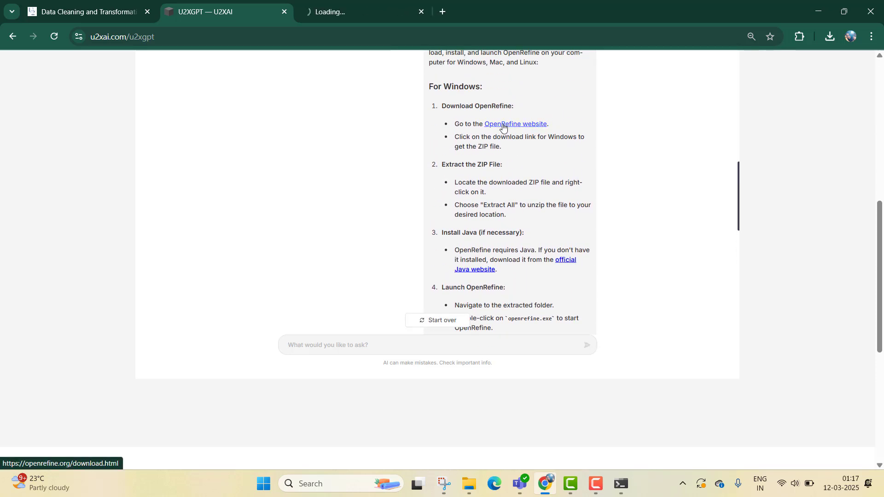
{"action": "left_click", "coordinate": [382, 5]}
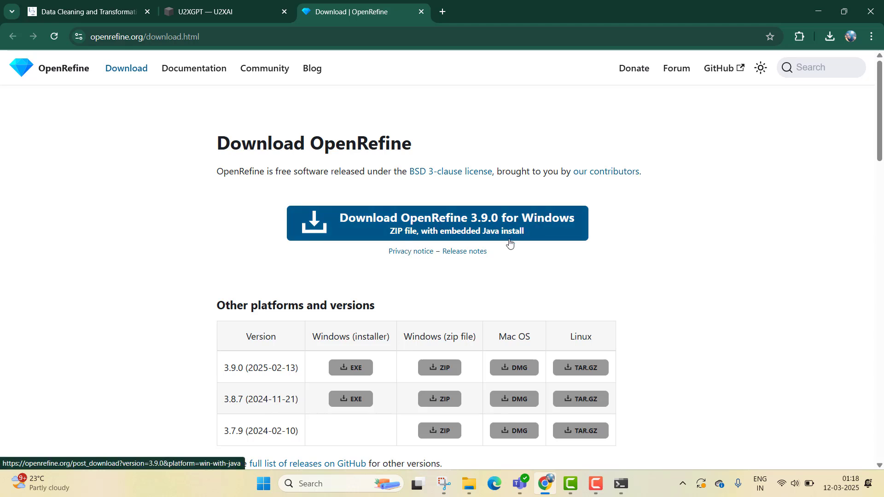
{"action": "scroll", "coordinate": [562, 280], "scroll_direction": "down", "scroll_amount": 3}
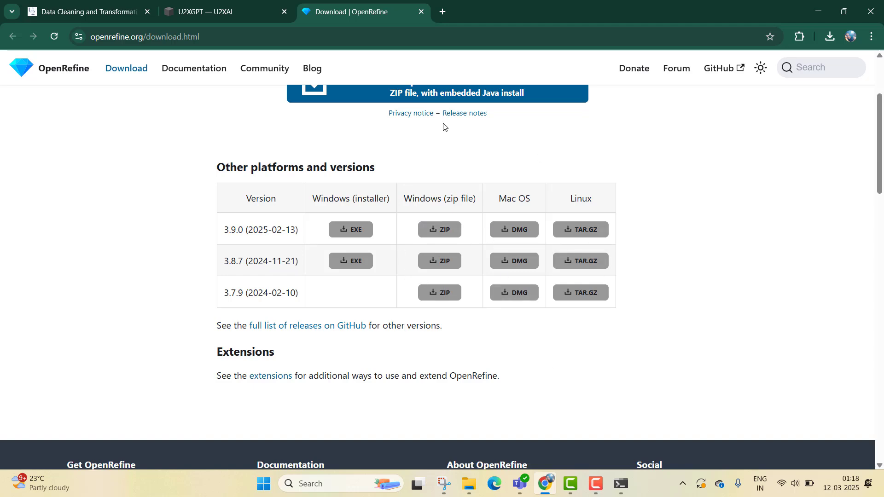
{"action": "scroll", "coordinate": [444, 127], "scroll_direction": "up", "scroll_amount": 3}
{"action": "left_click", "coordinate": [261, 4]}
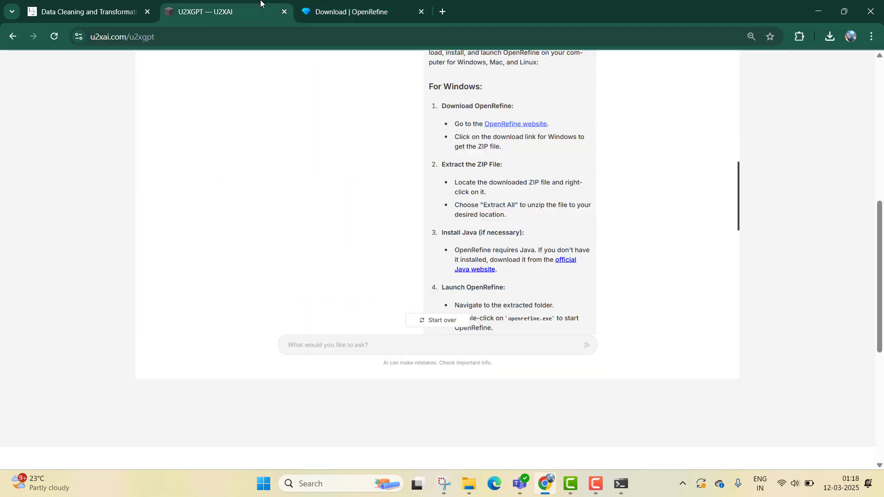
{"action": "left_click", "coordinate": [329, 6]}
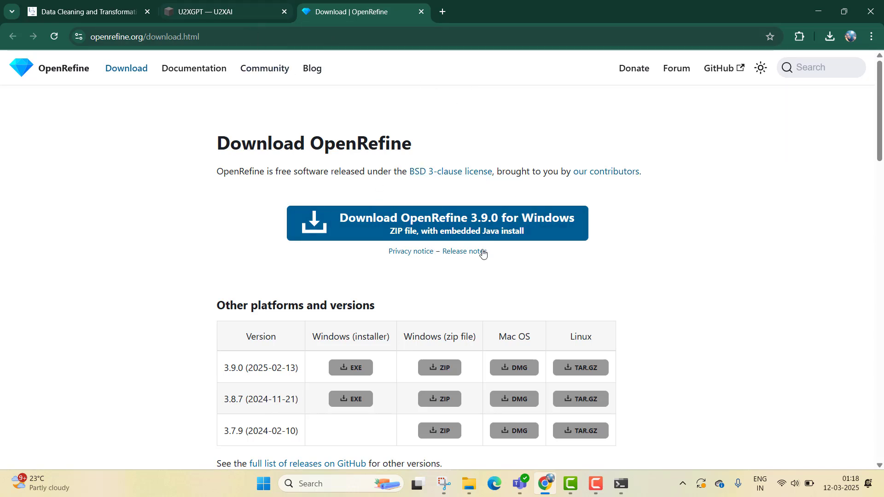
{"action": "left_click", "coordinate": [253, 10]}
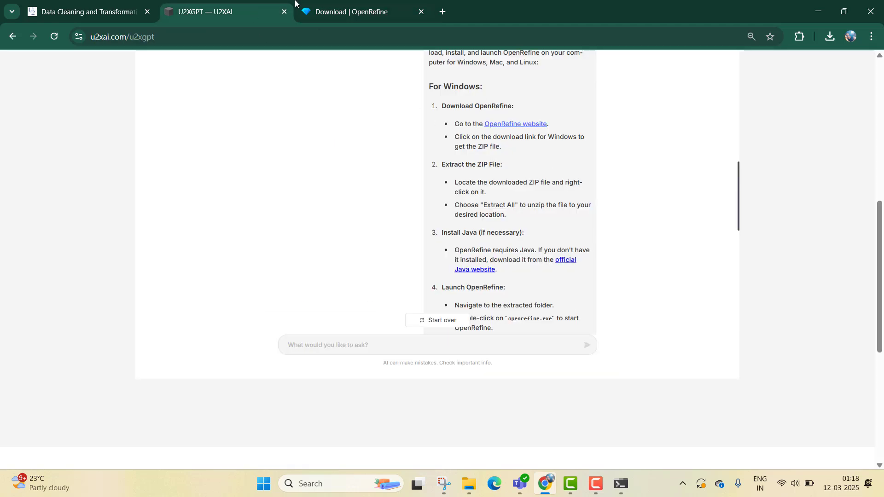
- Launch openrefine from the extracted openrefine-3.9.0 folder in Downloads and bring up its server console
{"action": "left_click", "coordinate": [480, 481]}
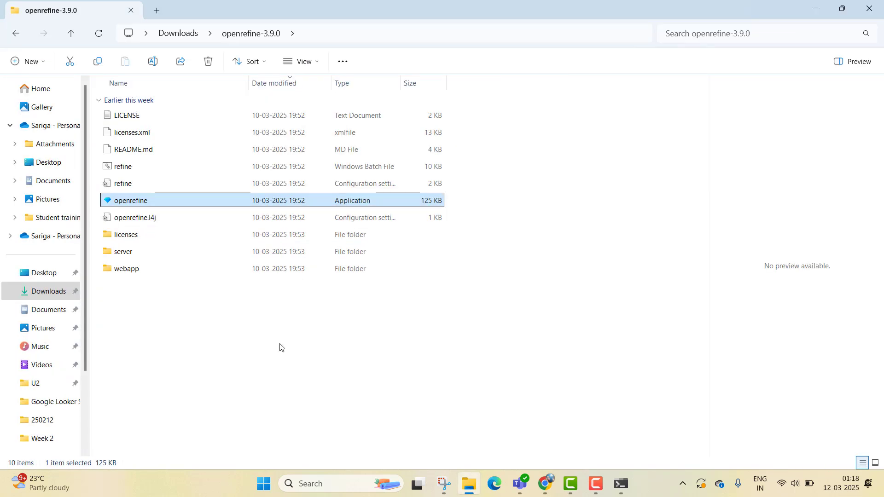
{"action": "left_click", "coordinate": [179, 34]}
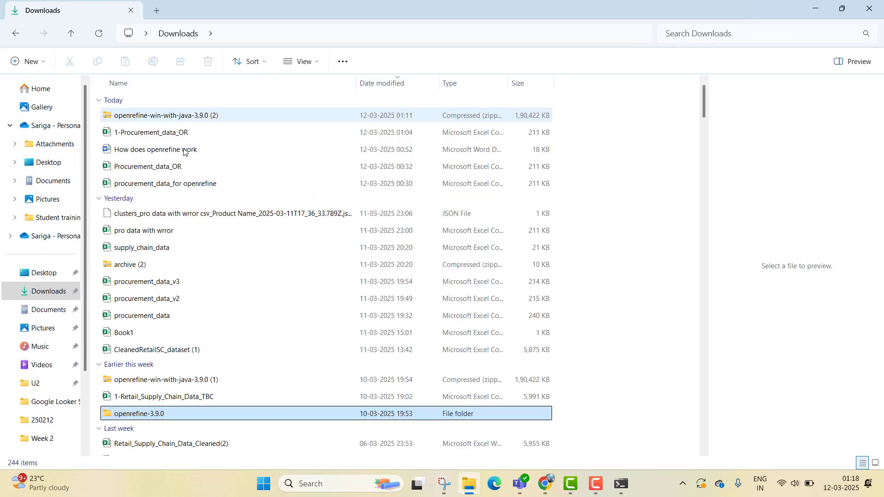
{"action": "left_click", "coordinate": [202, 385]}
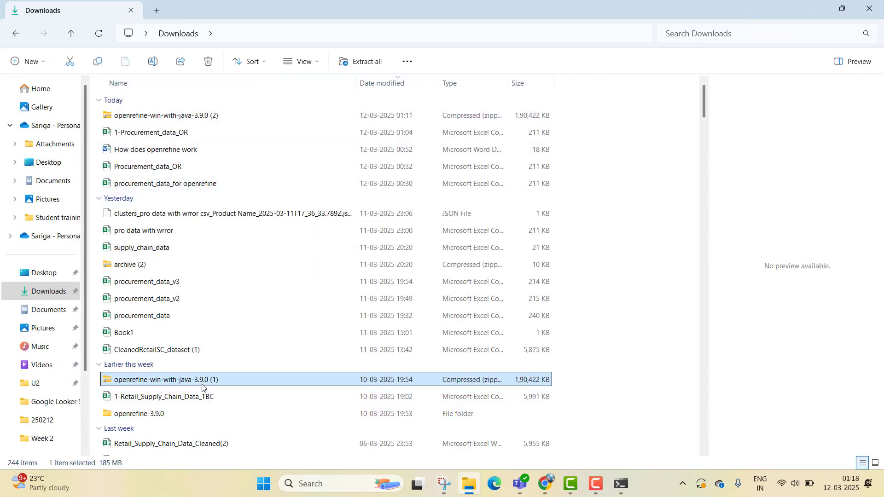
{"action": "double_click", "coordinate": [165, 414]}
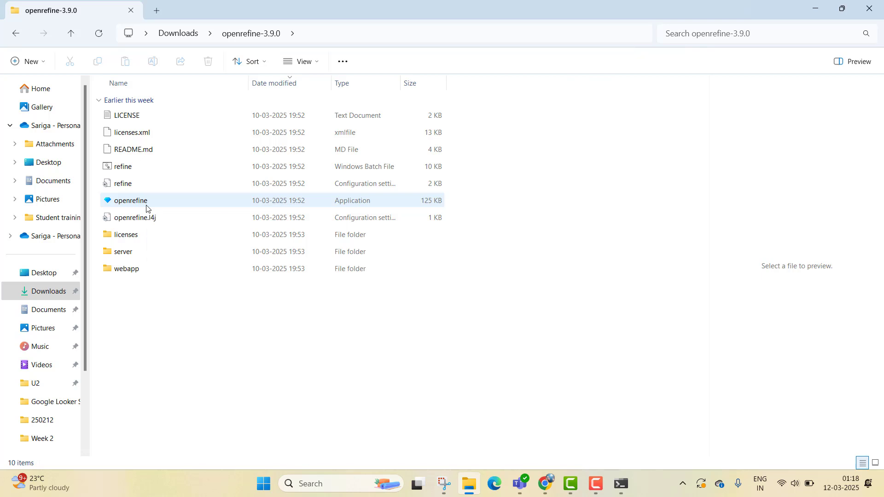
{"action": "left_click", "coordinate": [147, 207]}
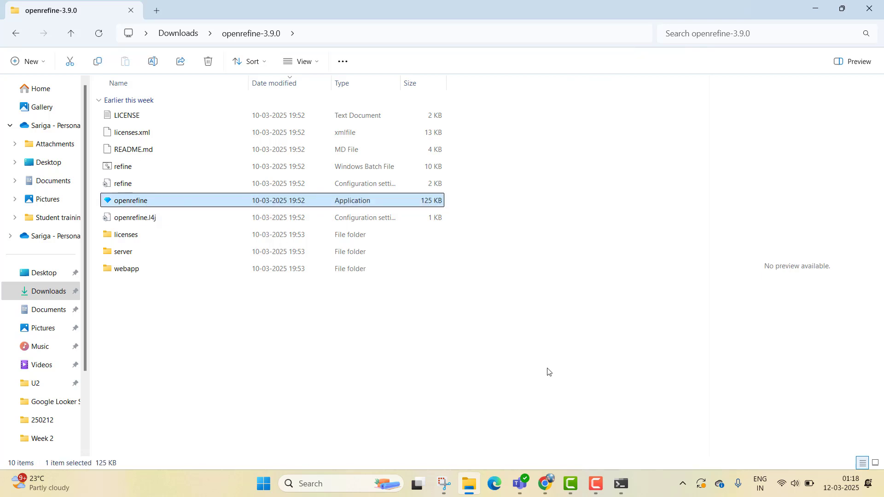
{"action": "double_click", "coordinate": [194, 201]}
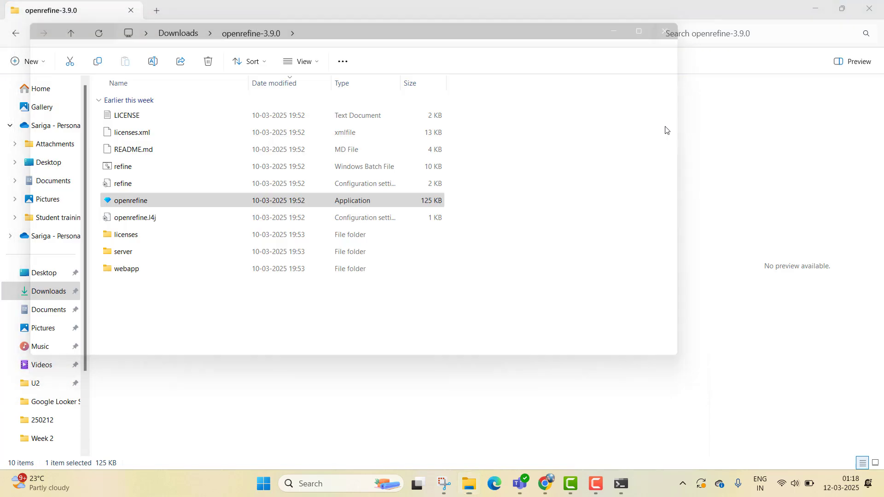
{"action": "left_click", "coordinate": [816, 8]}
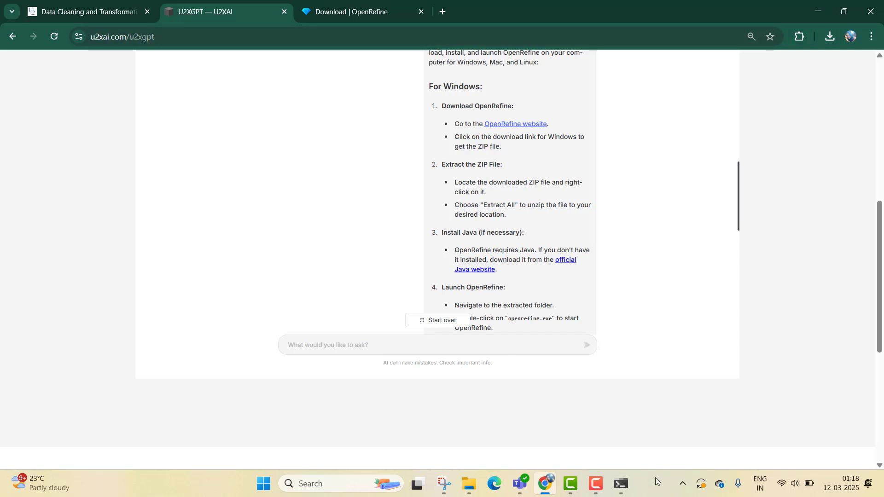
{"action": "left_click", "coordinate": [622, 484]}
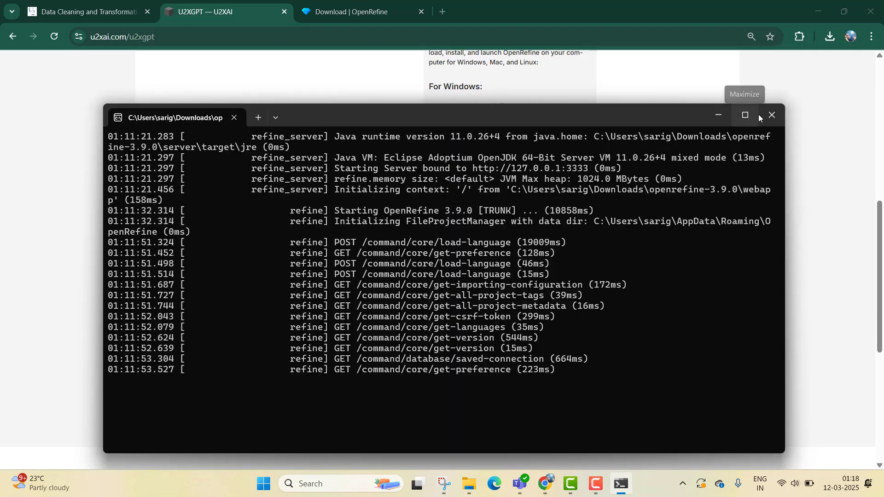
- Launch the openrefine application from the openrefine-3.9.0 folder so OpenRefine opens in the browser
{"action": "left_click", "coordinate": [772, 114]}
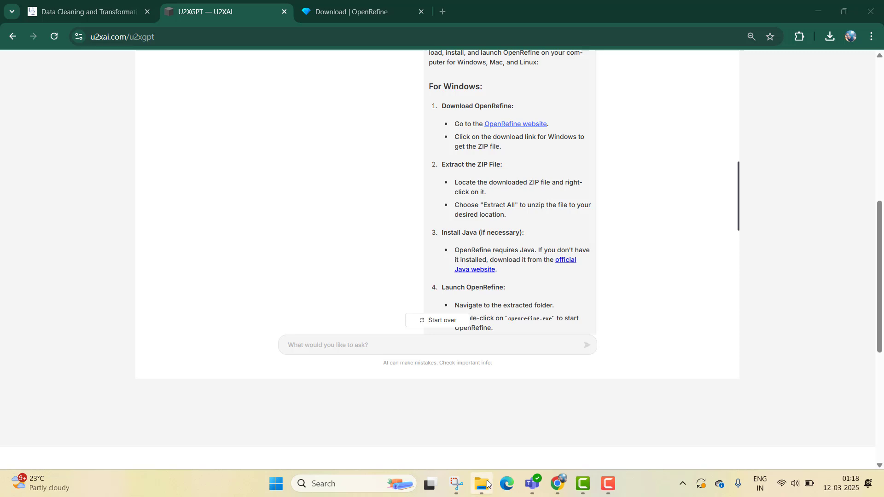
{"action": "left_click", "coordinate": [487, 484]}
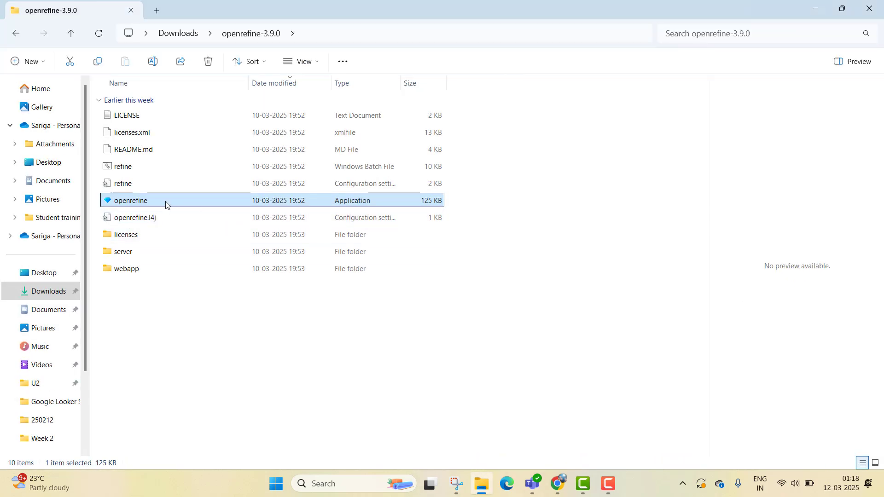
{"action": "double_click", "coordinate": [166, 205]}
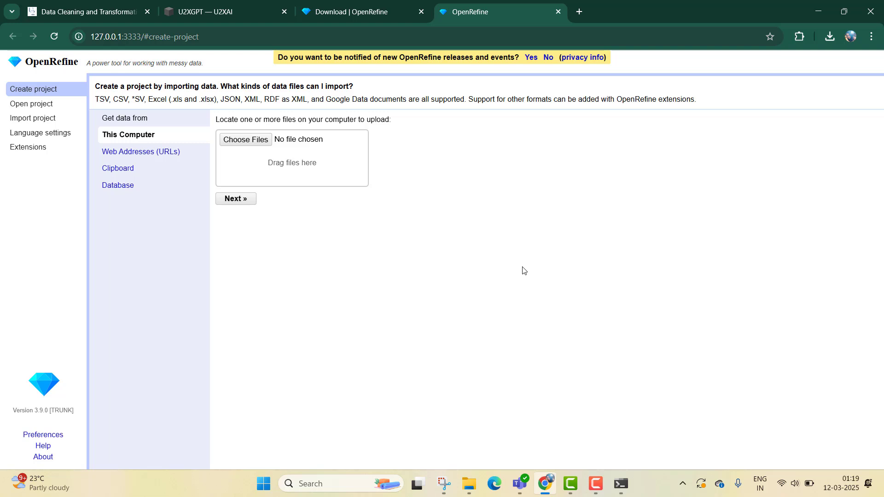
- Look over the OpenRefine download page and U2xGPT's Windows, Mac and Linux installation instructions
{"action": "left_click", "coordinate": [395, 7]}
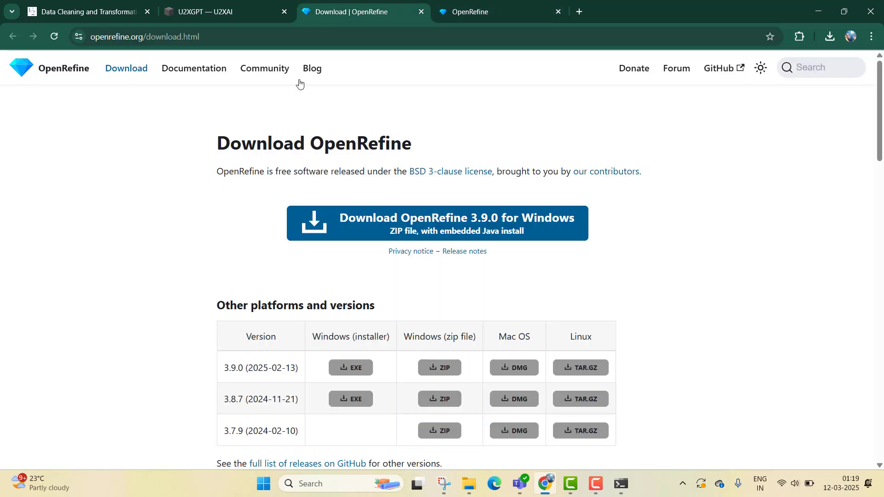
{"action": "scroll", "coordinate": [177, 251], "scroll_direction": "down", "scroll_amount": 10}
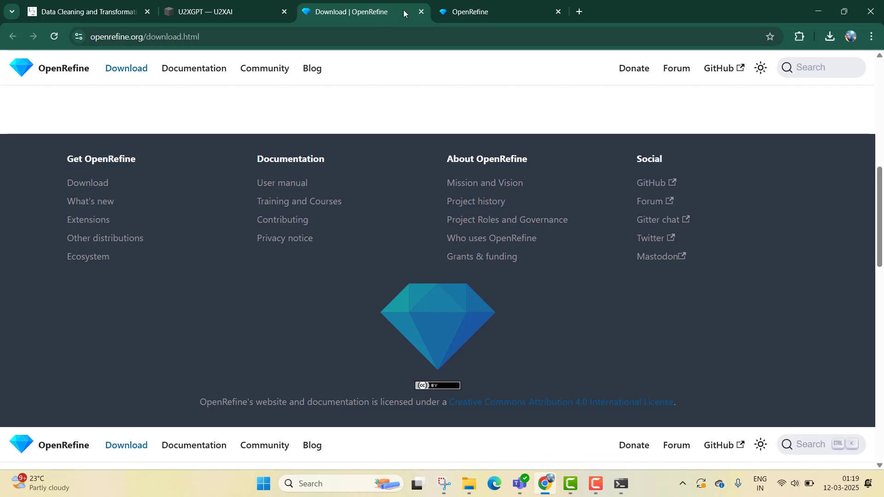
{"action": "left_click", "coordinate": [459, 3]}
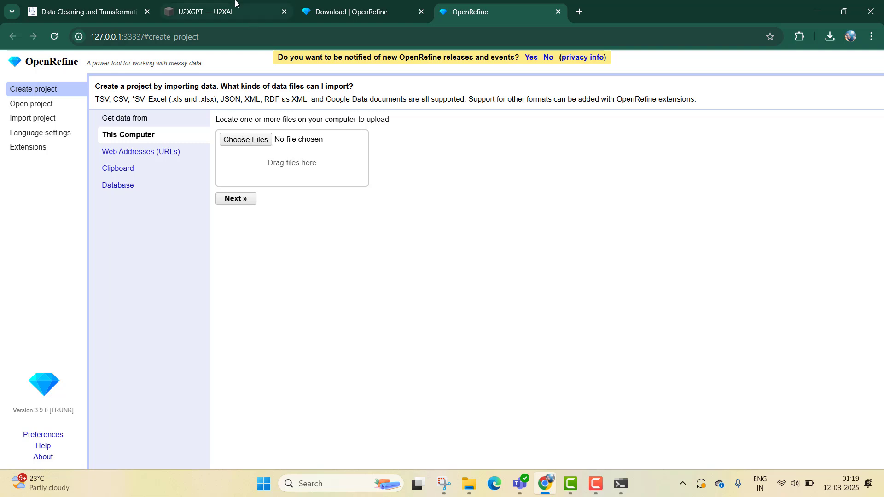
{"action": "left_click", "coordinate": [101, 2]}
{"action": "left_click", "coordinate": [184, 3]}
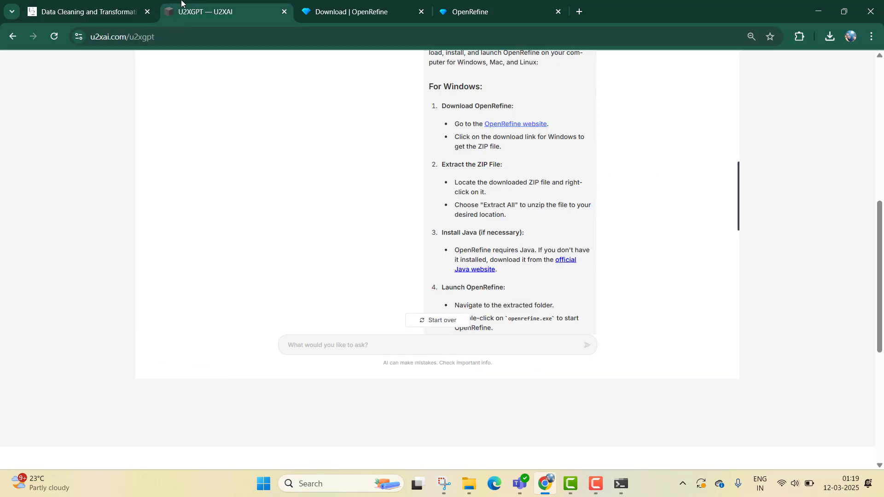
{"action": "scroll", "coordinate": [500, 201], "scroll_direction": "down", "scroll_amount": 4}
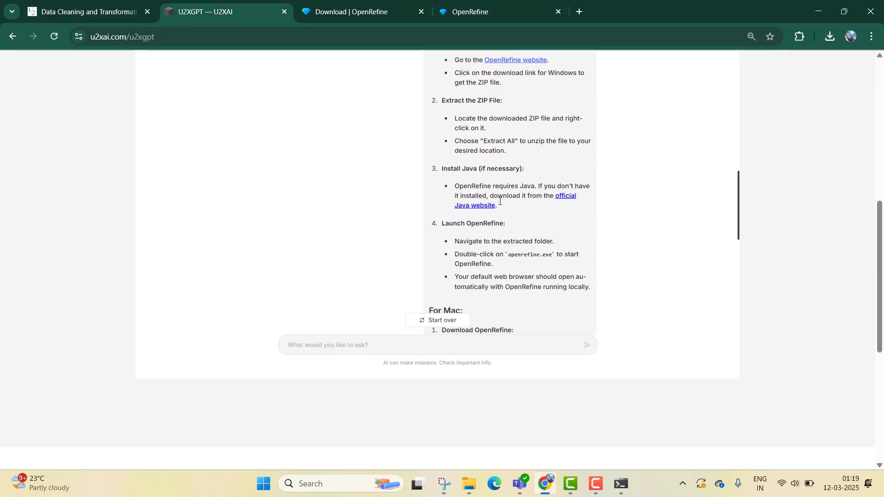
{"action": "scroll", "coordinate": [500, 202], "scroll_direction": "down", "scroll_amount": 10}
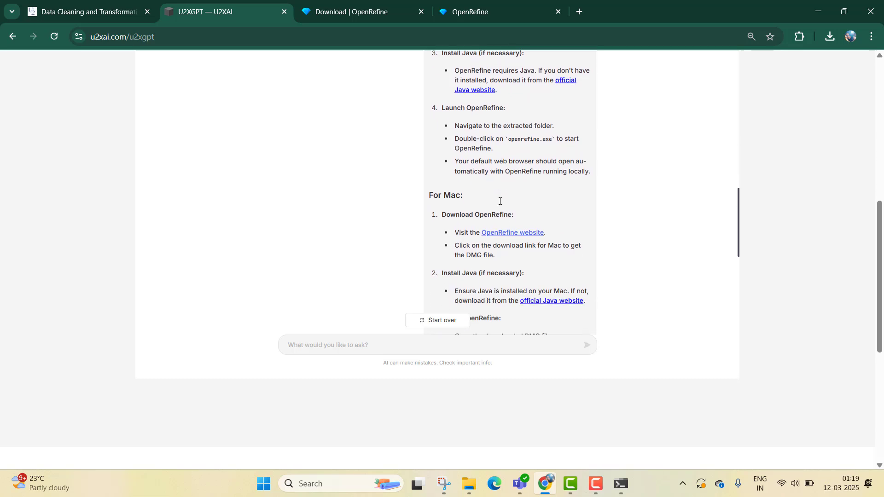
{"action": "scroll", "coordinate": [502, 203], "scroll_direction": "down", "scroll_amount": 5}
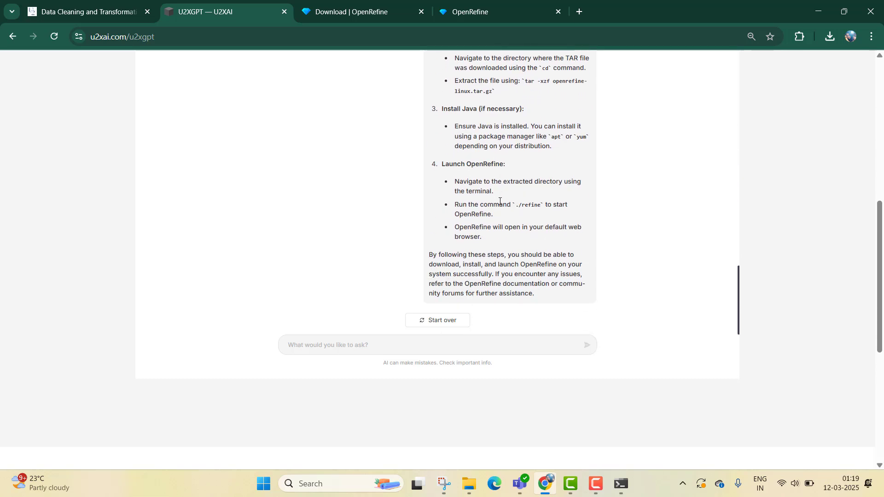
- Copy the Prompt 5 request on importing a CSV file into OpenRefine and send it to U2xGPT
{"action": "left_click", "coordinate": [58, 9]}
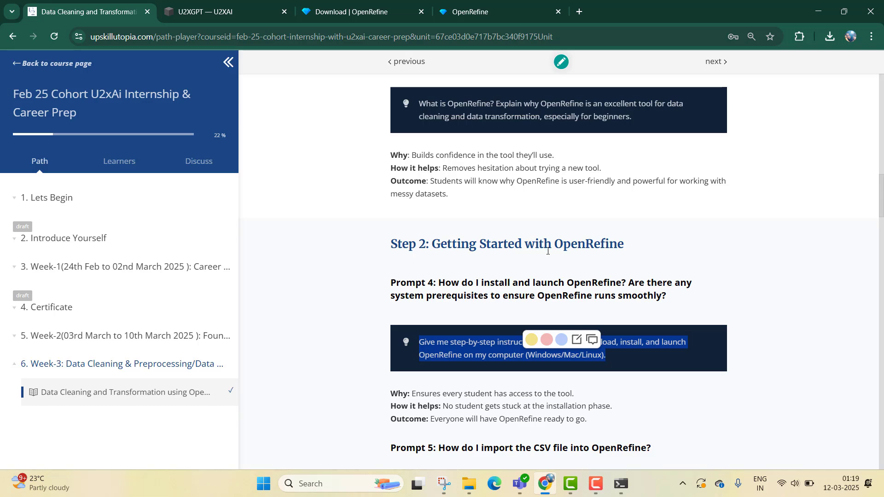
{"action": "scroll", "coordinate": [548, 251], "scroll_direction": "down", "scroll_amount": 4}
{"action": "scroll", "coordinate": [548, 251], "scroll_direction": "down", "scroll_amount": 1}
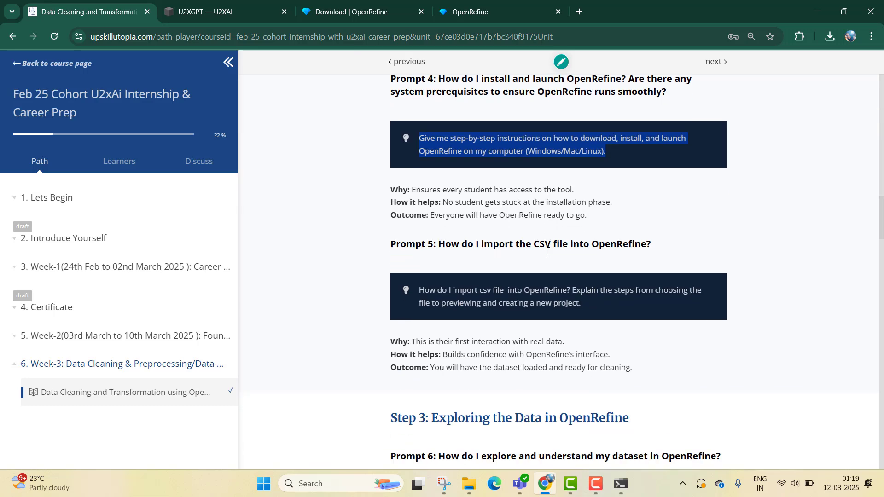
{"action": "triple_click", "coordinate": [497, 294]}
{"action": "key", "text": "ctrl+c"}
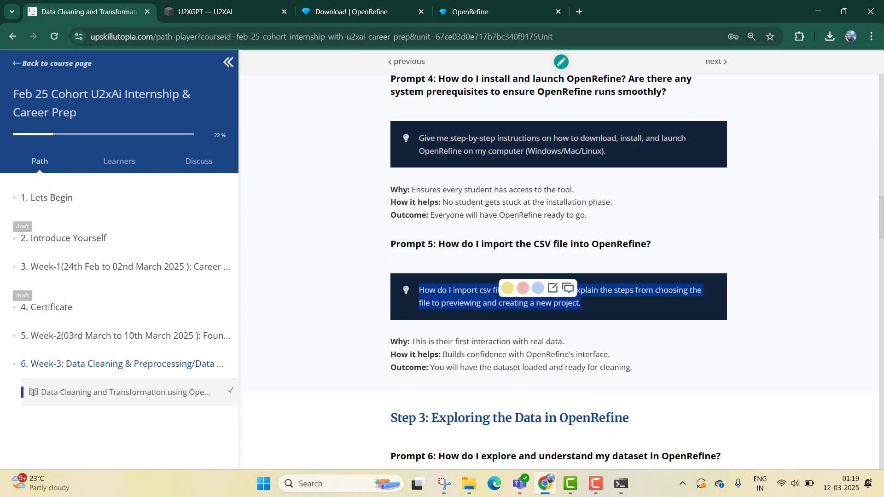
{"action": "left_click", "coordinate": [212, 13]}
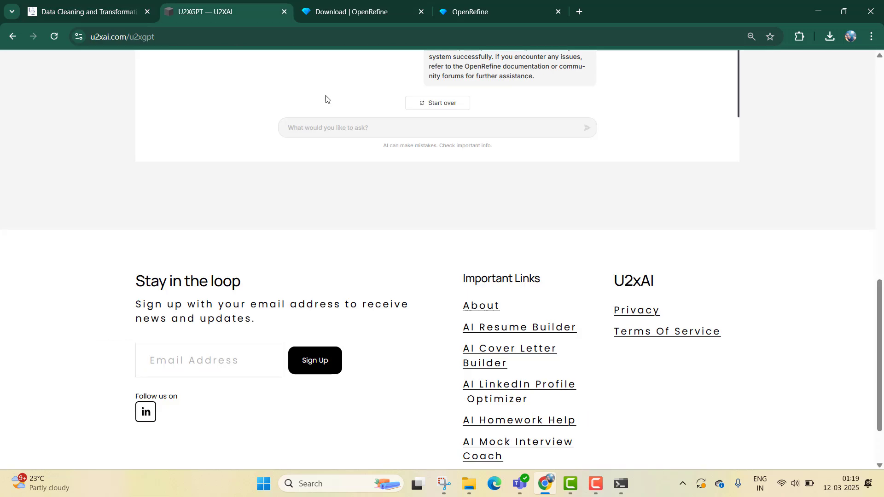
{"action": "left_click", "coordinate": [395, 127]}
{"action": "key", "text": "ctrl+v"}
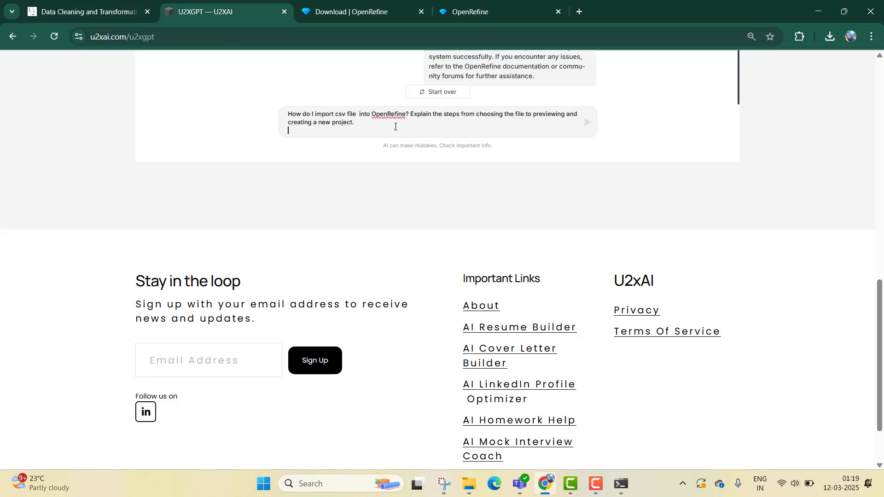
{"action": "key", "text": "BackSpace"}
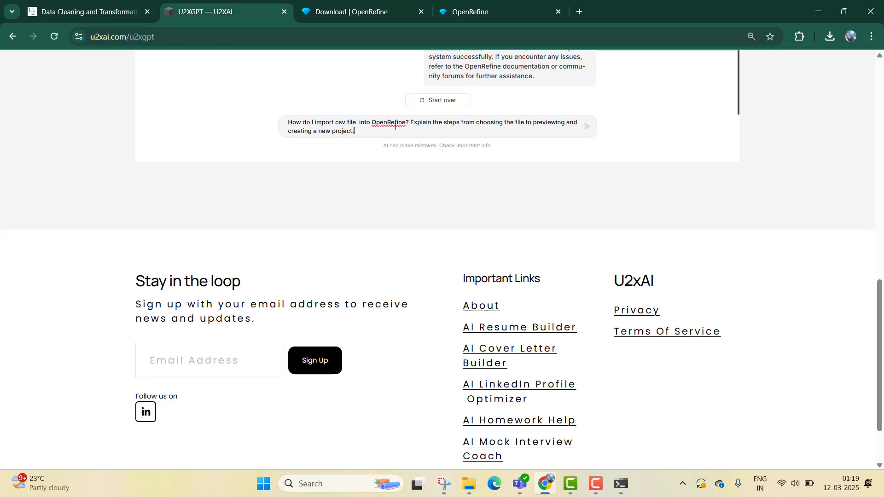
{"action": "left_click", "coordinate": [585, 133]}
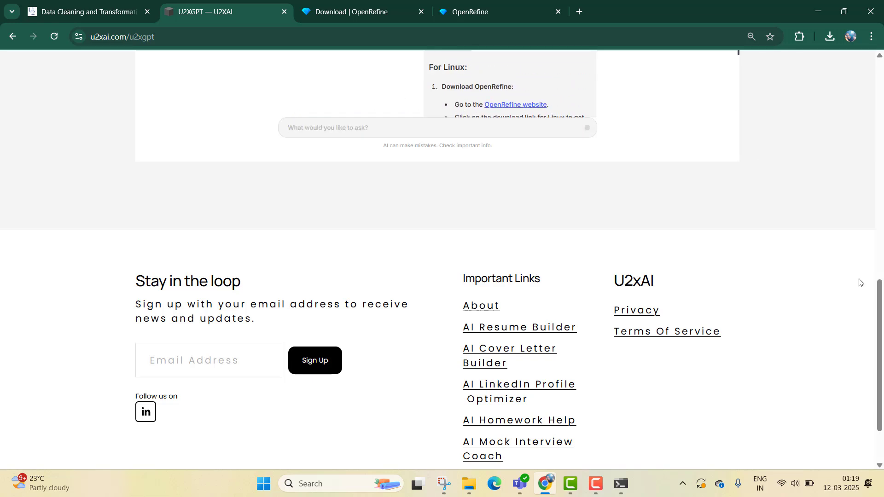
- Choose the Procurement_data_OR CSV file from Downloads in OpenRefine and proceed to the parsing preview
{"action": "scroll", "coordinate": [859, 283], "scroll_direction": "up", "scroll_amount": 5}
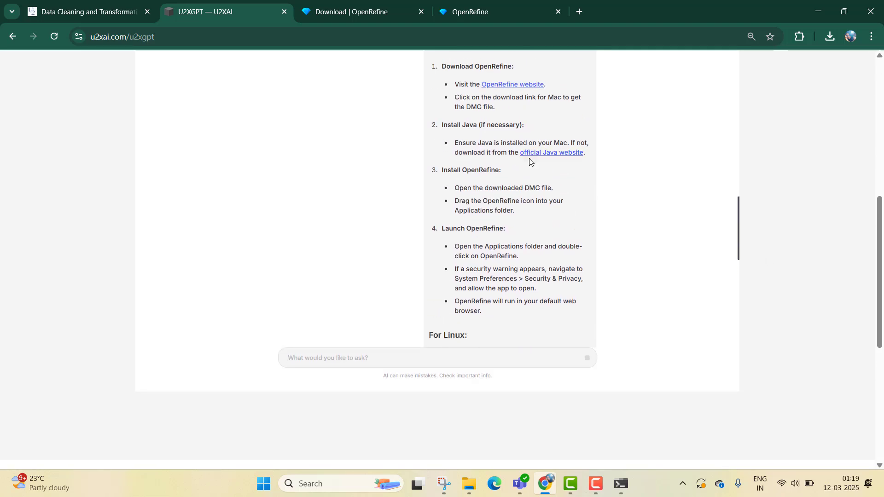
{"action": "scroll", "coordinate": [530, 162], "scroll_direction": "down", "scroll_amount": 10}
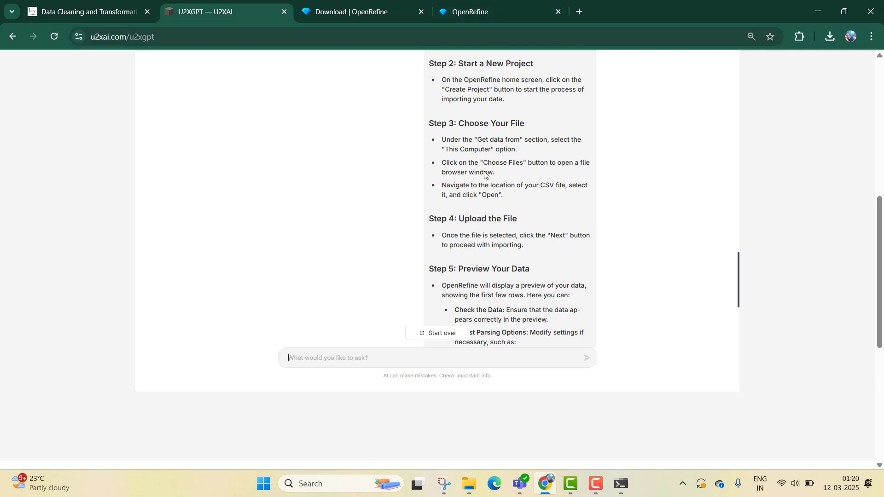
{"action": "left_click_drag", "start_coordinate": [498, 3], "coordinate": [363, 5]}
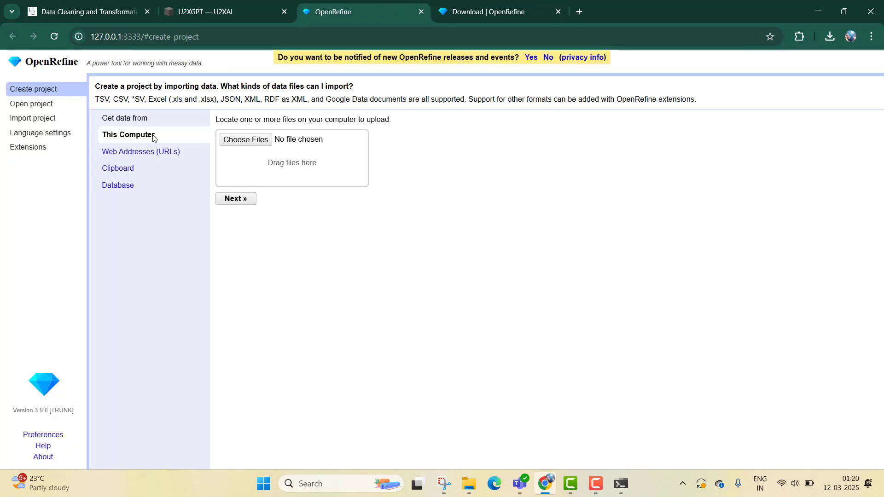
{"action": "left_click", "coordinate": [258, 148]}
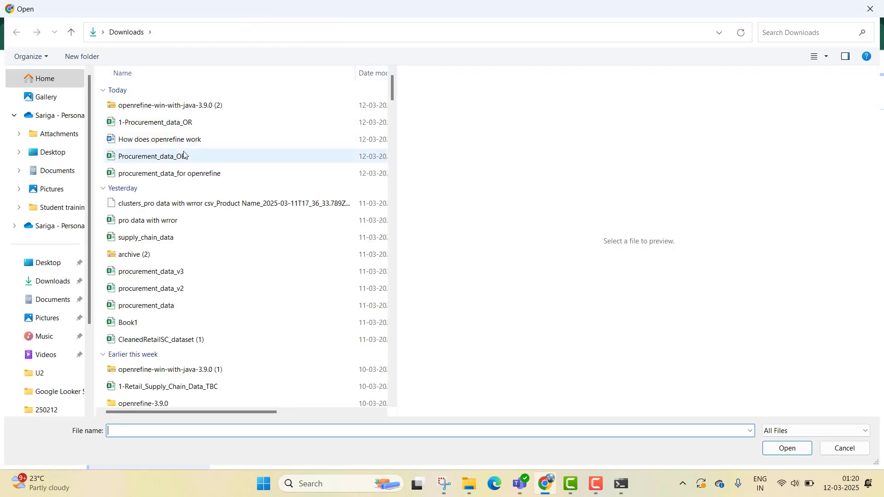
{"action": "left_click", "coordinate": [211, 161]}
{"action": "left_click", "coordinate": [786, 449]}
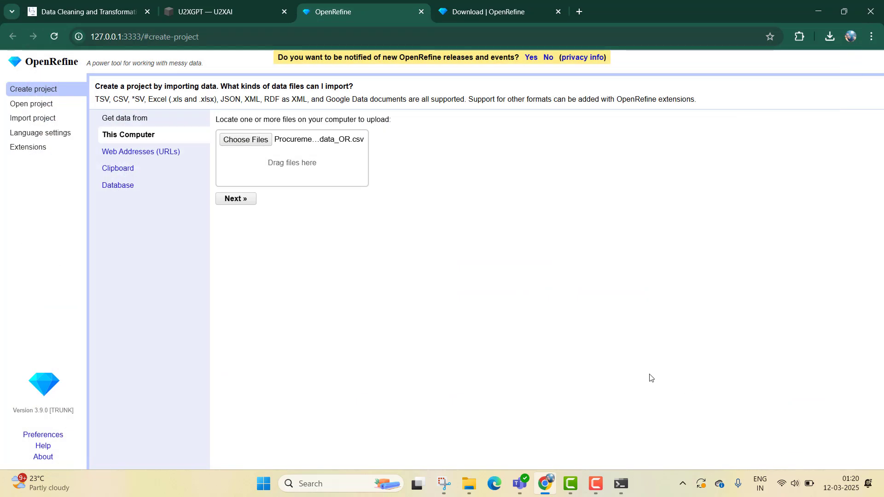
{"action": "left_click", "coordinate": [234, 203]}
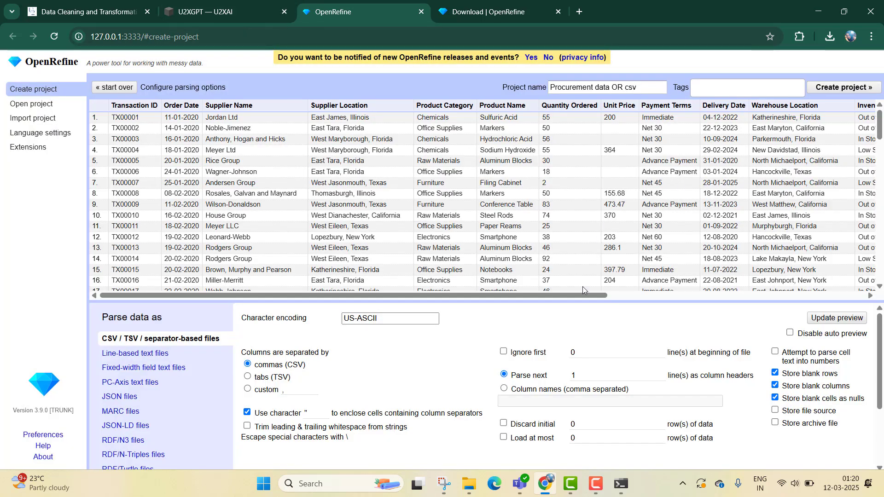
- Try parsing the file with the tabs separator, then switch back to commas (CSV)
{"action": "mouse_move", "coordinate": [575, 295]}
{"action": "left_mouse_down"}
{"action": "mouse_move", "coordinate": [597, 296]}
{"action": "mouse_move", "coordinate": [569, 300]}
{"action": "left_mouse_up"}
{"action": "left_click", "coordinate": [248, 377]}
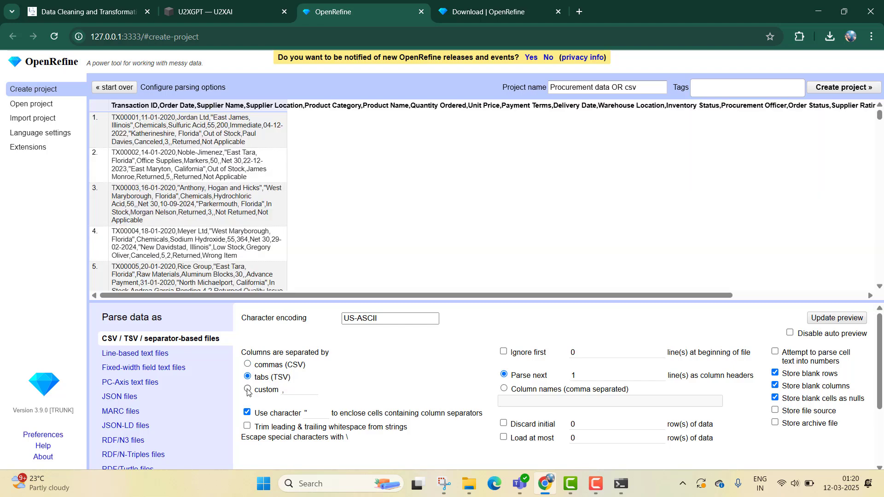
{"action": "left_click", "coordinate": [248, 390]}
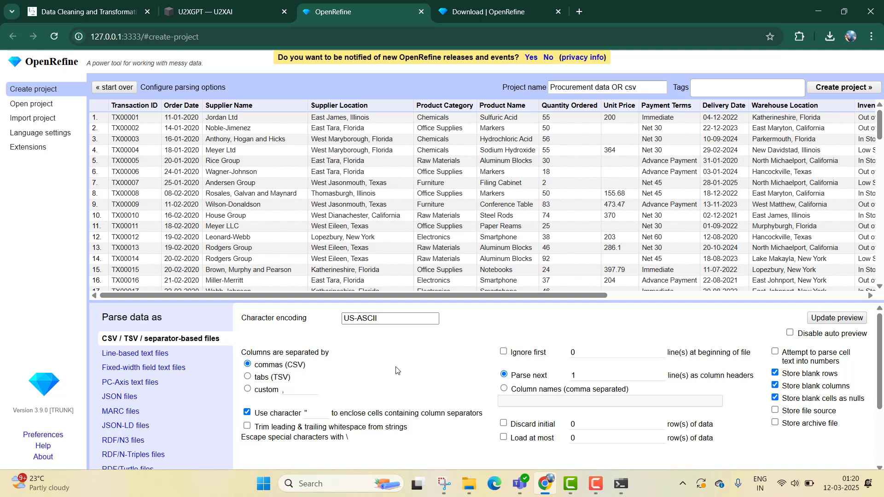
{"action": "scroll", "coordinate": [398, 370], "scroll_direction": "down", "scroll_amount": 1}
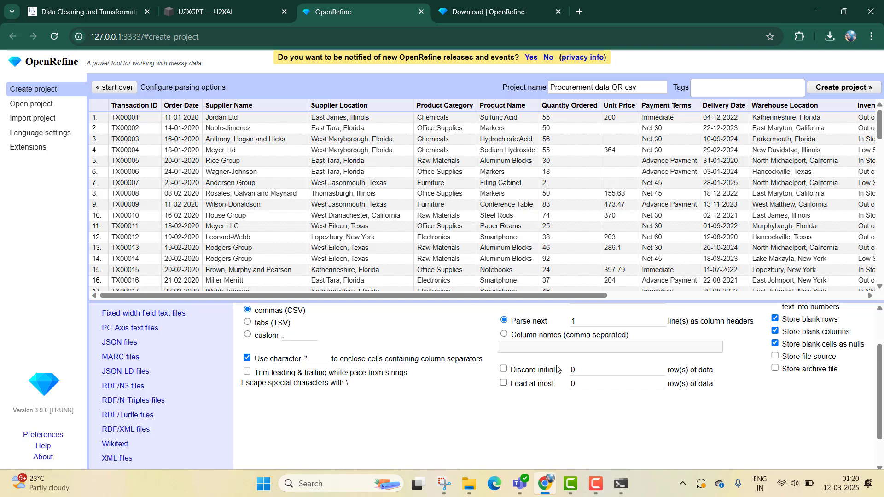
{"action": "scroll", "coordinate": [302, 393], "scroll_direction": "up", "scroll_amount": 1}
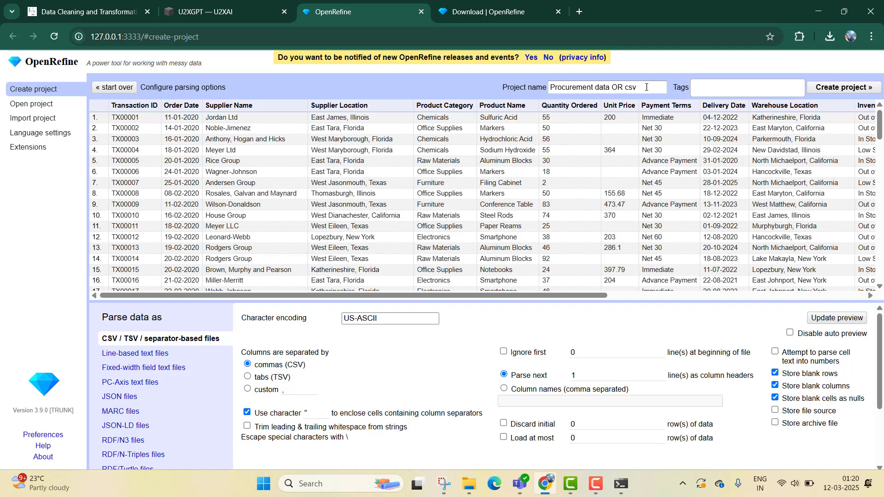
- Rename the project to Procurement data cleaning Openrefine and create it
{"action": "triple_click", "coordinate": [606, 88]}
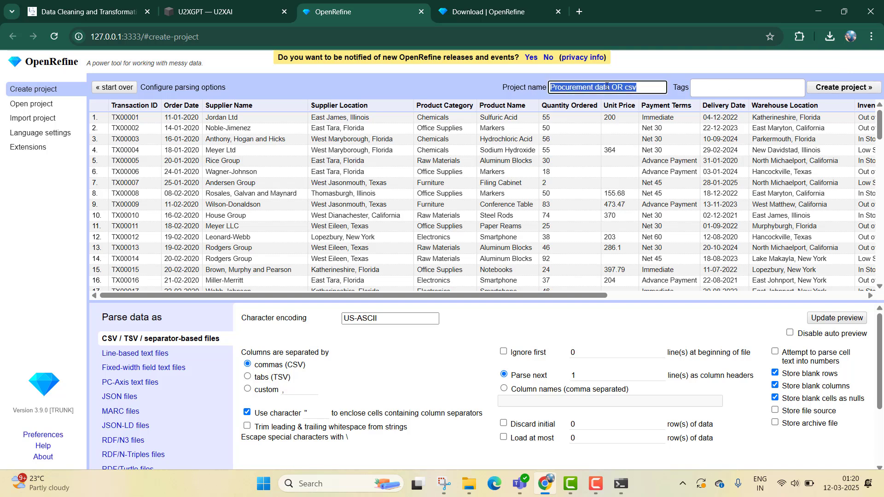
{"action": "type", "text": "Procurement data cleaning Ope"}
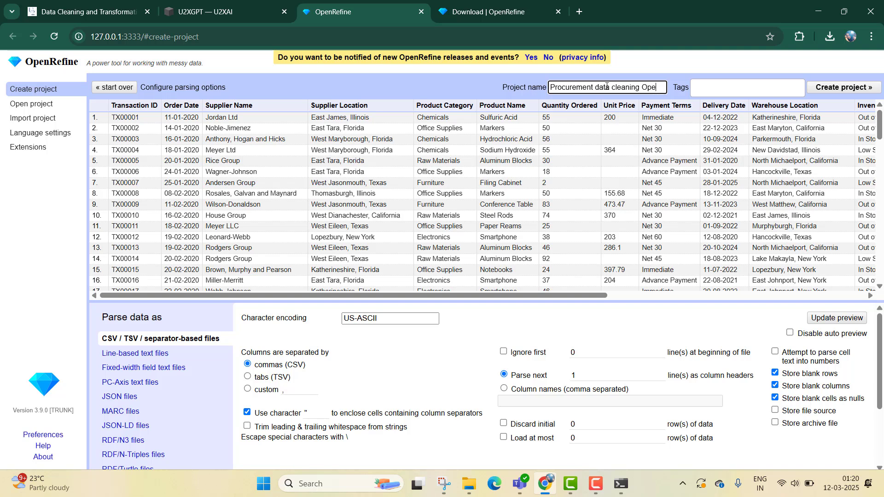
{"action": "type", "text": "nrefine"}
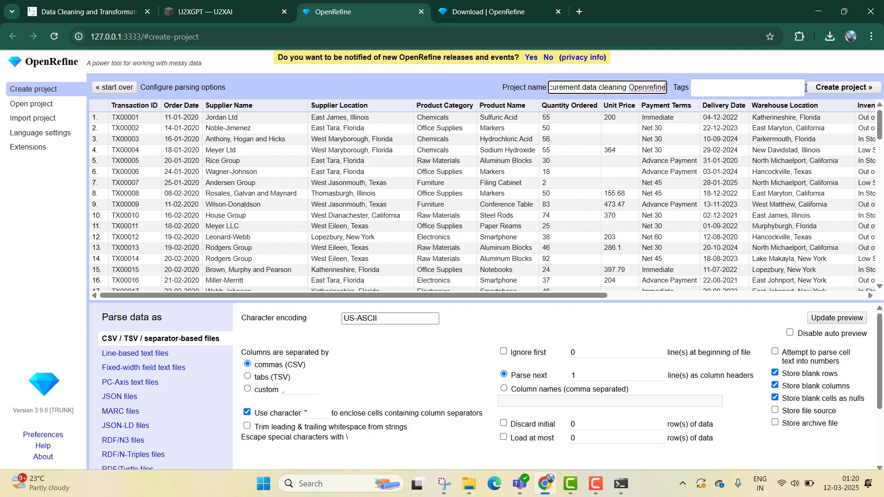
{"action": "left_click", "coordinate": [841, 89]}
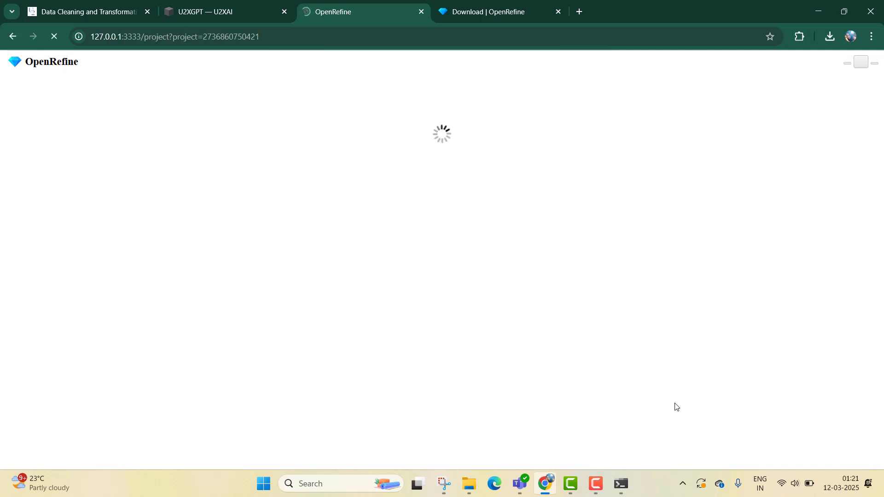
- Read U2xGPT's steps on previewing the data and creating the project
{"action": "left_click", "coordinate": [117, 3]}
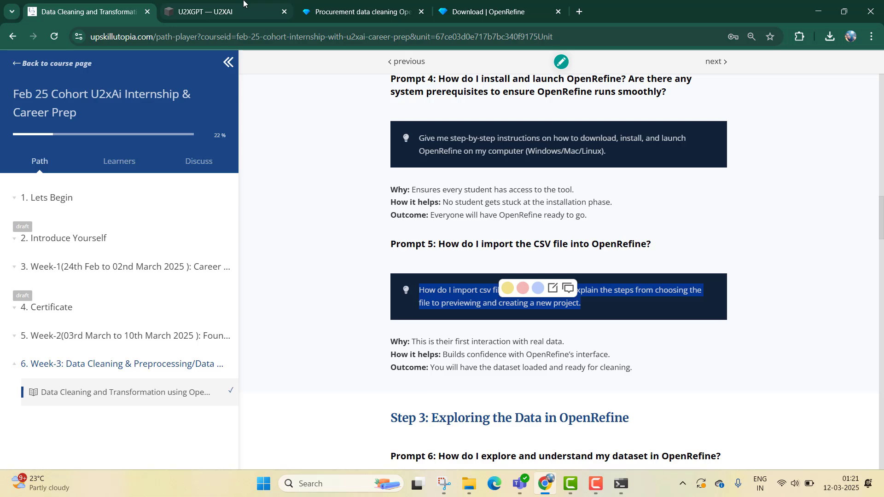
{"action": "left_click", "coordinate": [268, 14]}
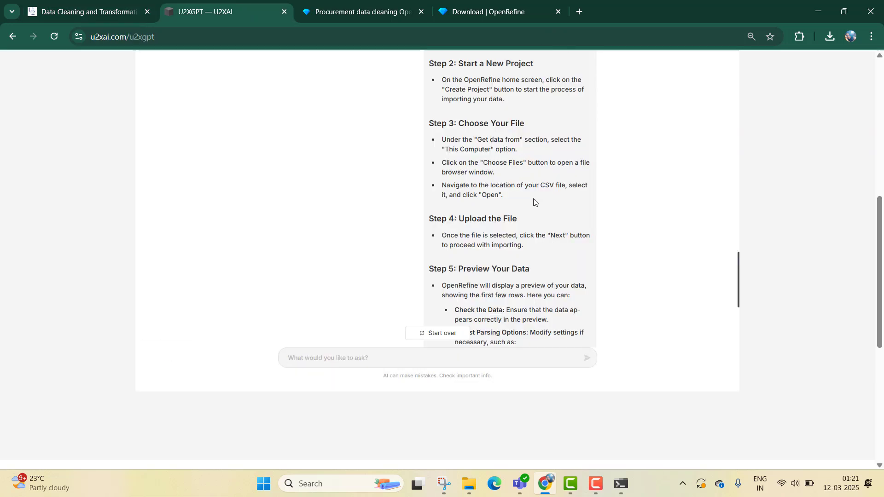
{"action": "scroll", "coordinate": [485, 225], "scroll_direction": "down", "scroll_amount": 5}
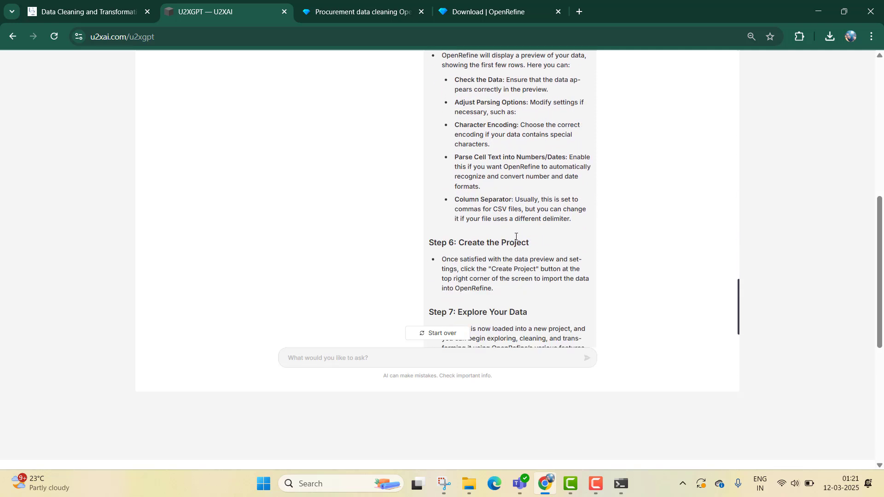
{"action": "scroll", "coordinate": [516, 236], "scroll_direction": "down", "scroll_amount": 3}
{"action": "scroll", "coordinate": [516, 235], "scroll_direction": "up", "scroll_amount": 3}
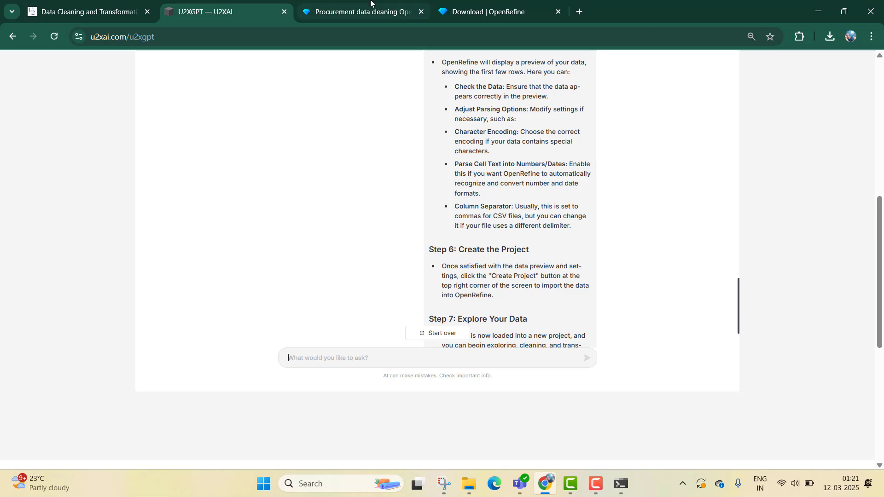
- Copy the Prompt 6 text about exploring the dataset, including the sample supply chain data, from the course page
{"action": "left_click", "coordinate": [88, 12]}
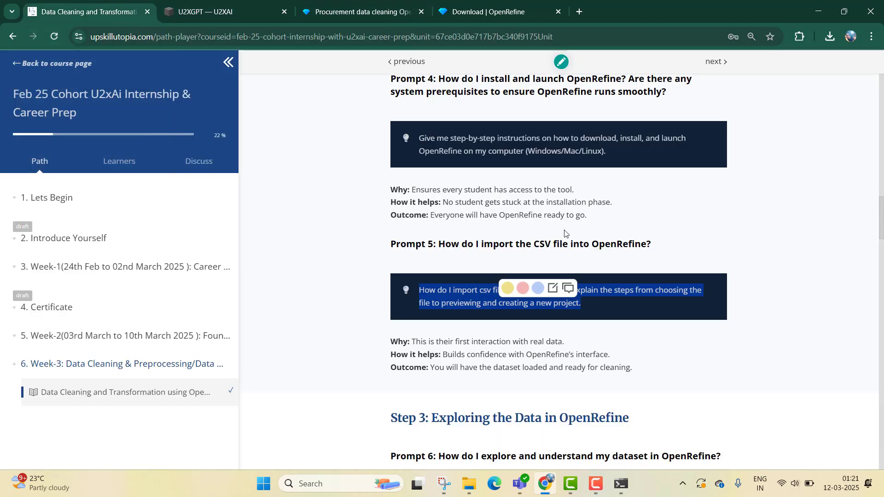
{"action": "scroll", "coordinate": [566, 238], "scroll_direction": "down", "scroll_amount": 3}
{"action": "scroll", "coordinate": [566, 238], "scroll_direction": "down", "scroll_amount": 3}
{"action": "scroll", "coordinate": [506, 251], "scroll_direction": "down", "scroll_amount": 3}
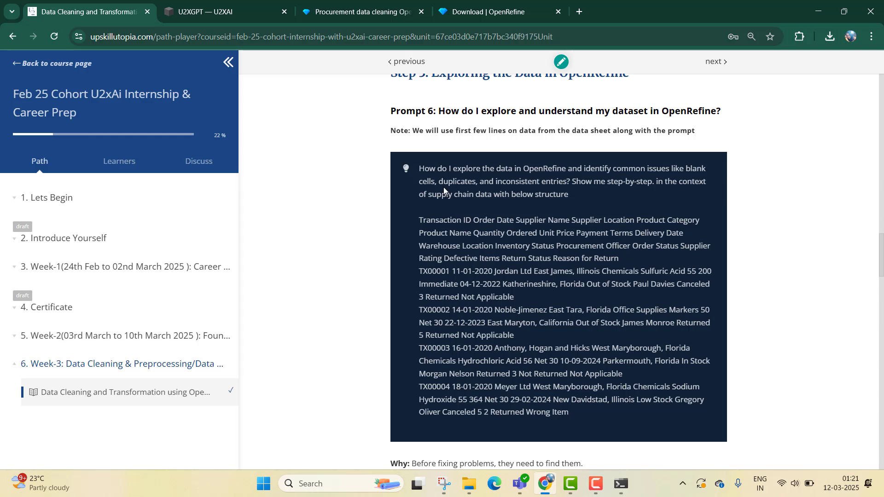
{"action": "scroll", "coordinate": [430, 167], "scroll_direction": "up", "scroll_amount": 1}
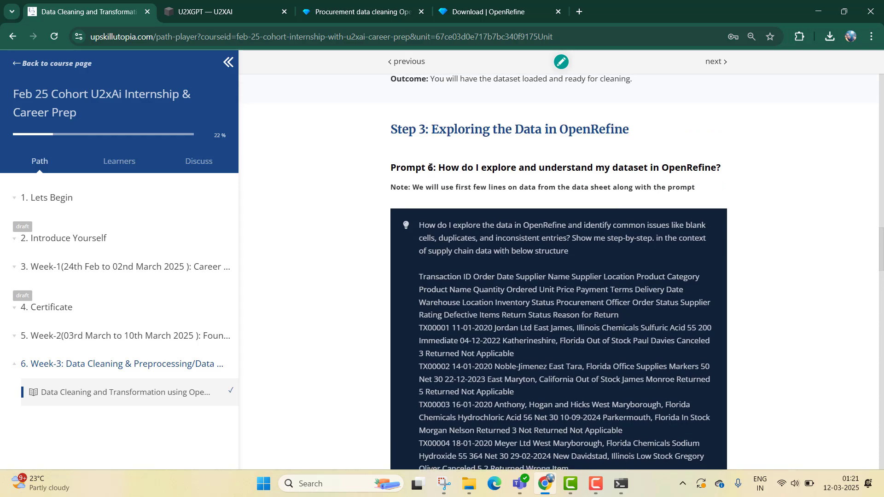
{"action": "scroll", "coordinate": [430, 166], "scroll_direction": "down", "scroll_amount": 1}
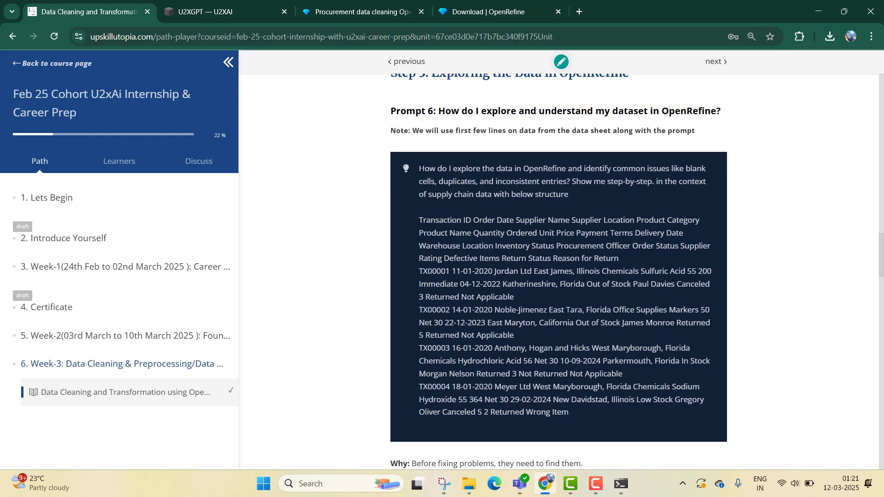
{"action": "left_click_drag", "start_coordinate": [419, 168], "coordinate": [592, 415]}
{"action": "key", "text": "ctrl+c"}
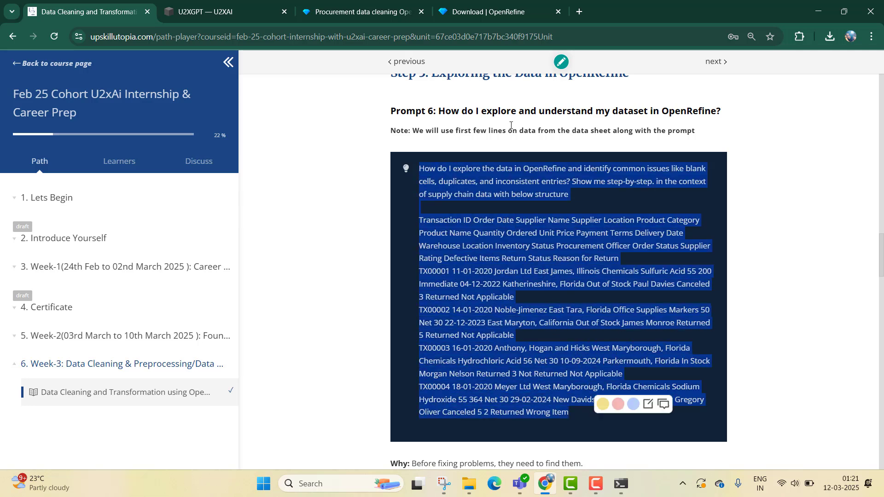
- Paste the copied Prompt 6 question into U2xGPT's chat box and submit it
{"action": "left_click", "coordinate": [212, 5]}
{"action": "left_click", "coordinate": [432, 358]}
{"action": "key", "text": "ctrl+v"}
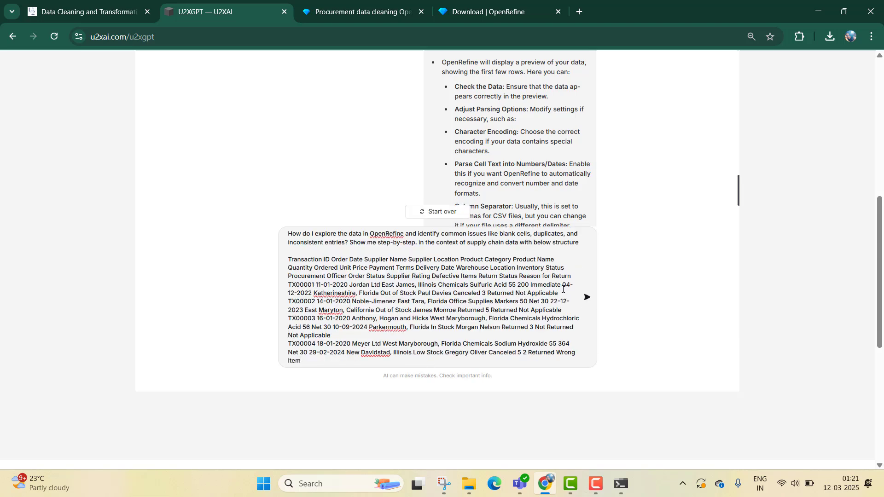
{"action": "key", "text": "Return"}
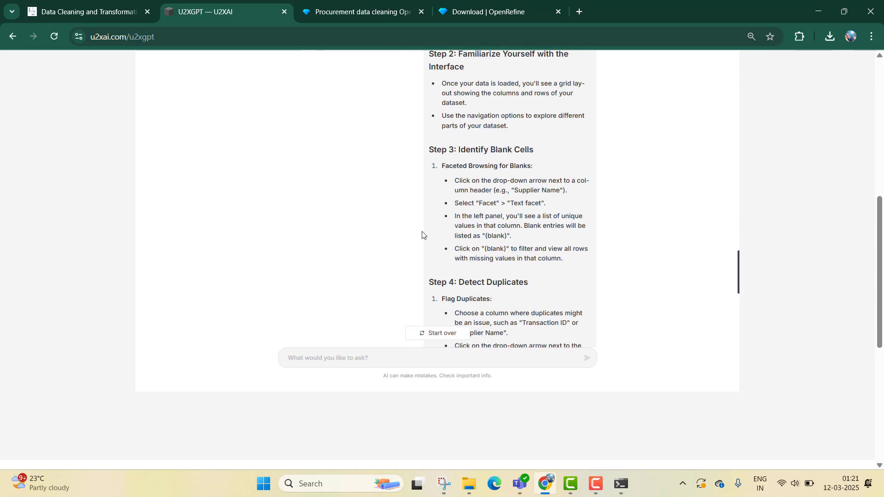
- Switch to the OpenRefine project and close the OpenRefine download tab
{"action": "scroll", "coordinate": [422, 235], "scroll_direction": "up", "scroll_amount": 1}
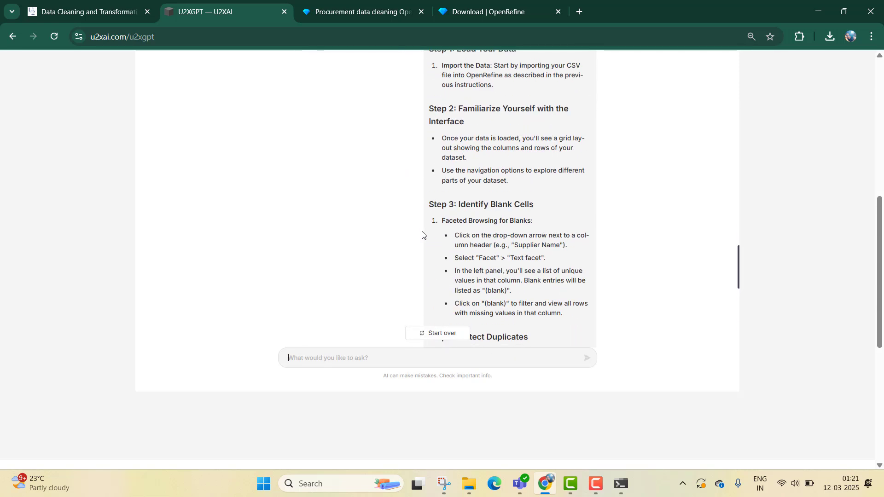
{"action": "left_click", "coordinate": [364, 5]}
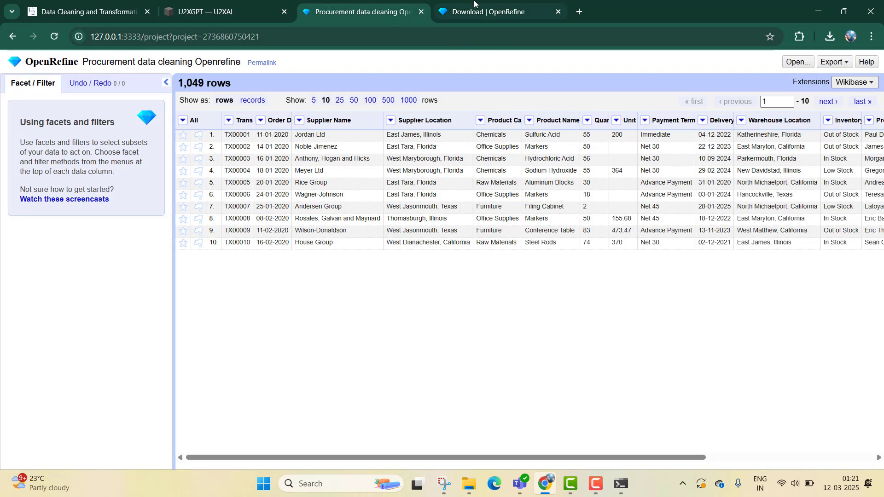
{"action": "left_click", "coordinate": [558, 12]}
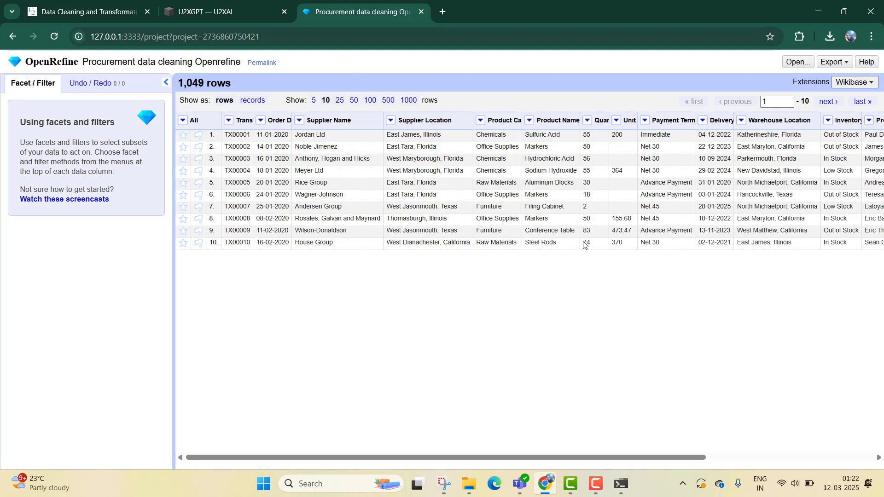
{"action": "left_click", "coordinate": [230, 120]}
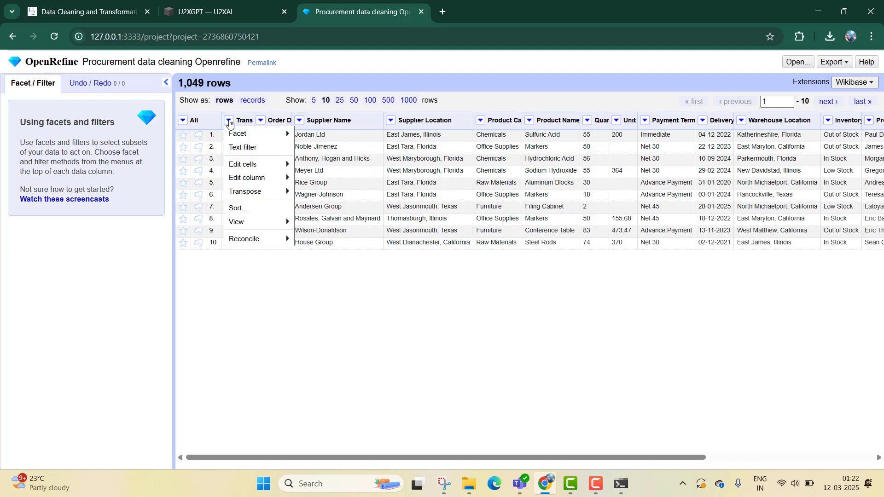
{"action": "left_click", "coordinate": [392, 123]}
{"action": "left_click", "coordinate": [391, 121]}
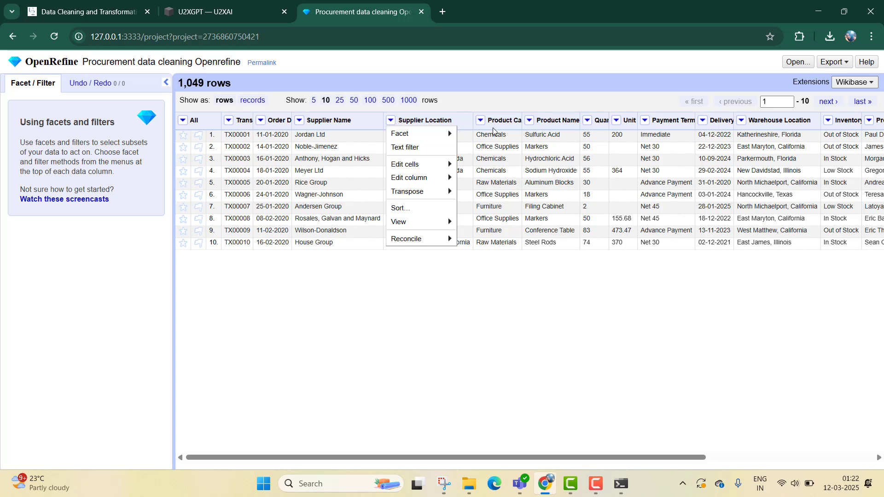
{"action": "mouse_move", "coordinate": [432, 134]}
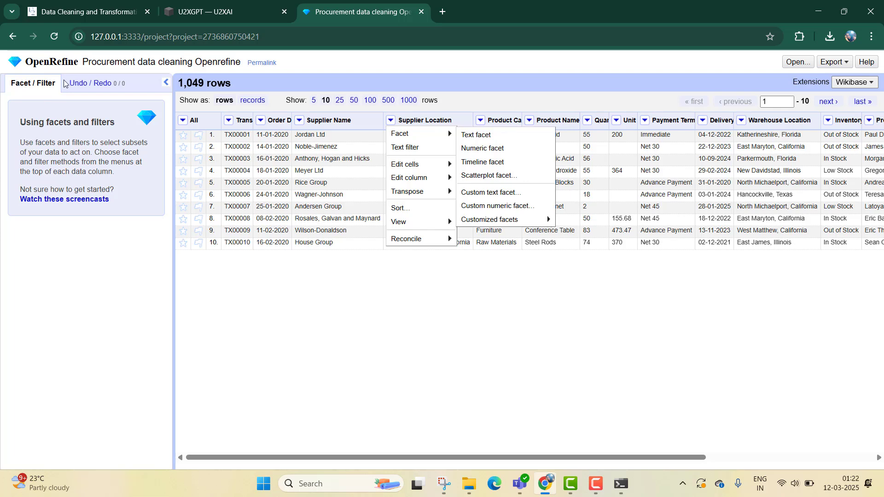
{"action": "left_click", "coordinate": [33, 95]}
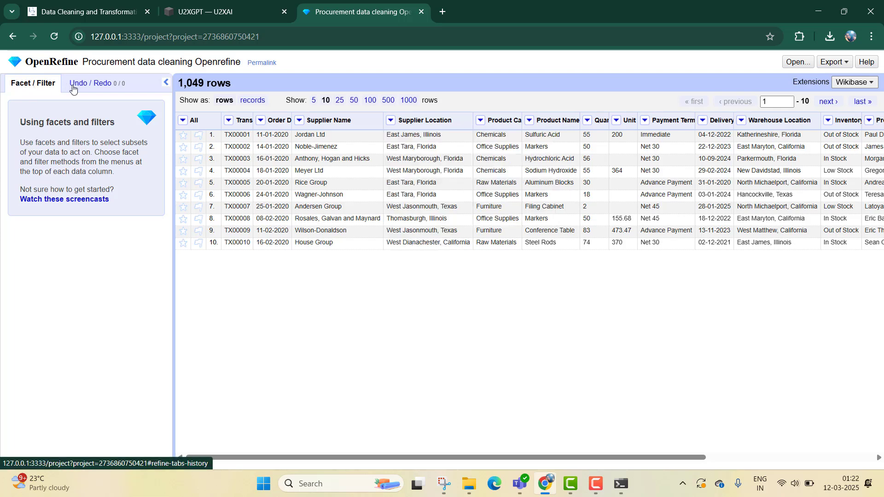
{"action": "left_click", "coordinate": [104, 84]}
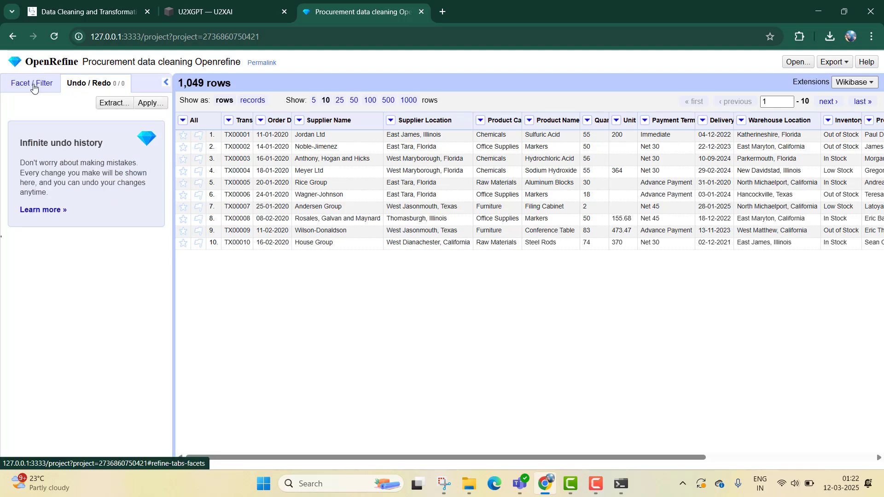
{"action": "left_click", "coordinate": [39, 86]}
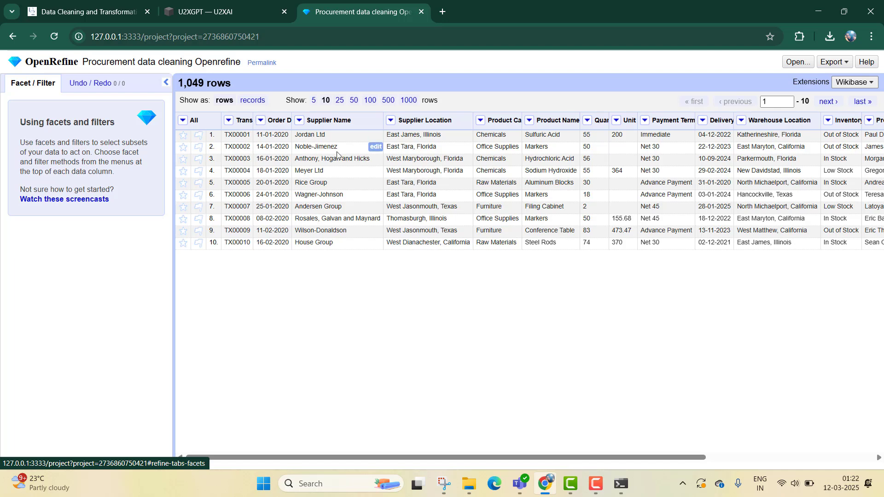
- Create a text facet on the Transaction ID column
{"action": "left_click", "coordinate": [229, 121]}
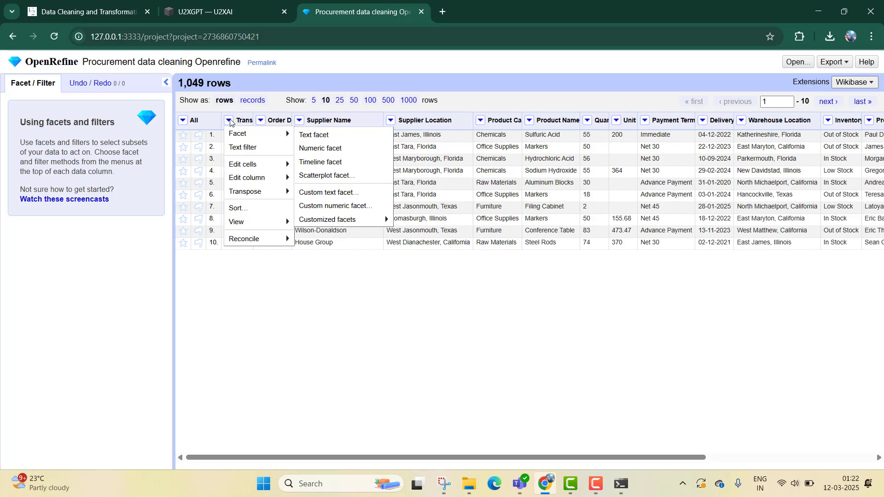
{"action": "left_click", "coordinate": [281, 316]}
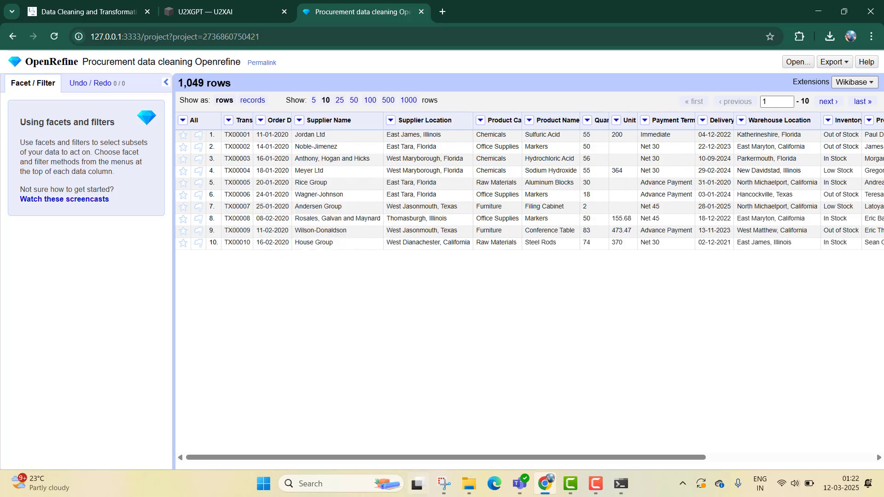
{"action": "mouse_move", "coordinate": [414, 457]}
{"action": "left_mouse_down"}
{"action": "mouse_move", "coordinate": [620, 449]}
{"action": "mouse_move", "coordinate": [571, 459]}
{"action": "mouse_move", "coordinate": [428, 453]}
{"action": "left_mouse_up"}
{"action": "left_click", "coordinate": [230, 121]}
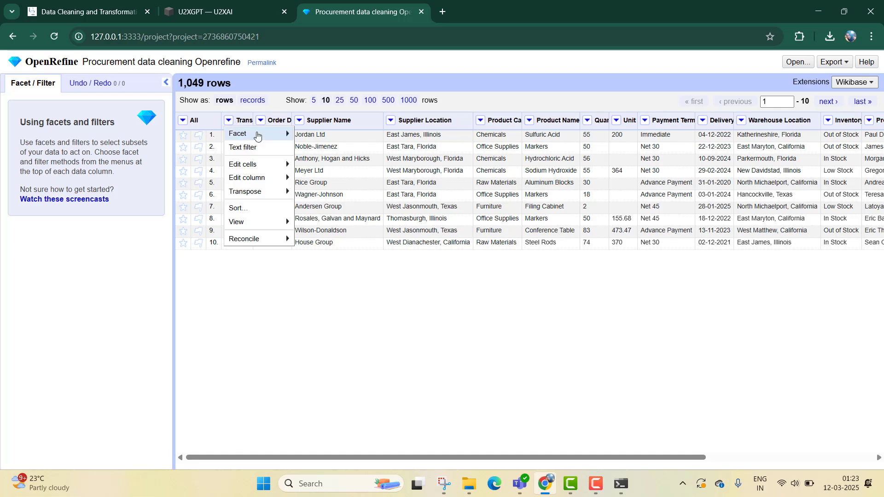
{"action": "mouse_move", "coordinate": [258, 134]}
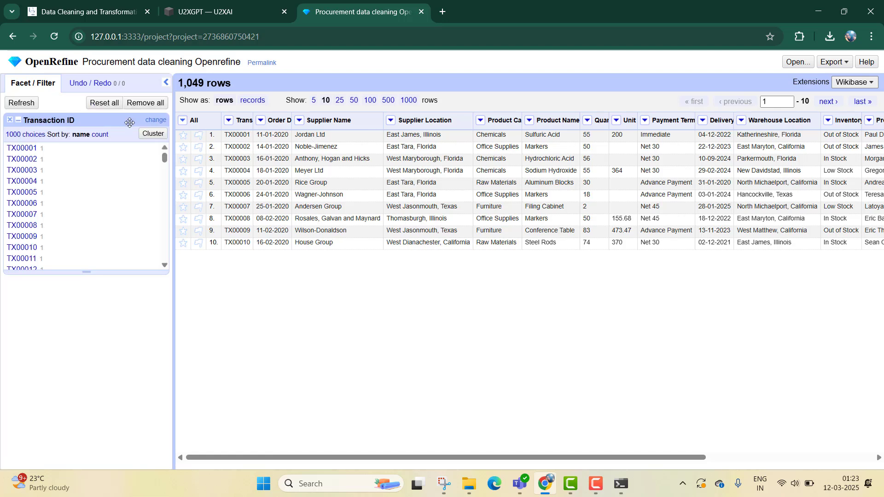
- Sort the Transaction ID facet's values by count, browse them, and close the facet
{"action": "scroll", "coordinate": [38, 212], "scroll_direction": "down", "scroll_amount": 10}
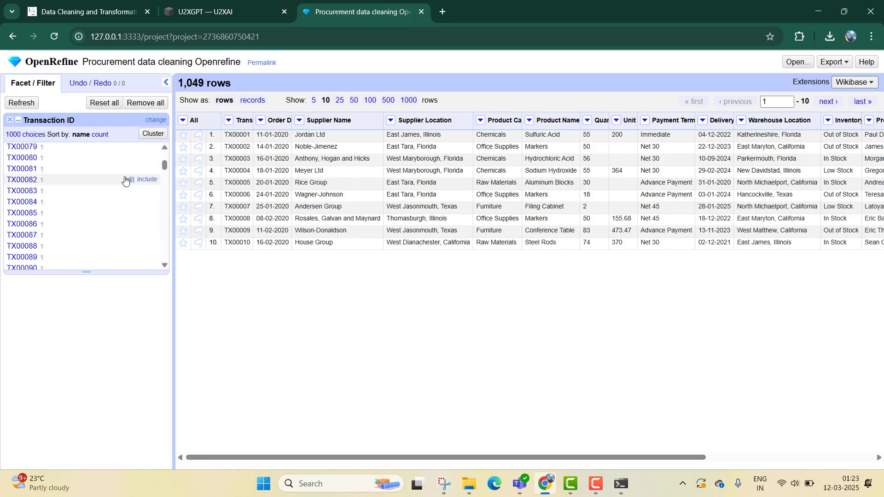
{"action": "left_click_drag", "start_coordinate": [165, 169], "coordinate": [131, 124]}
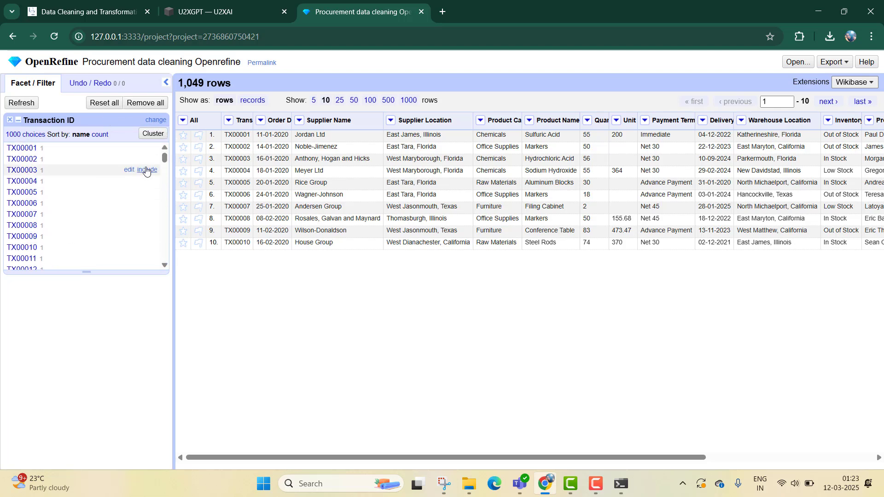
{"action": "scroll", "coordinate": [164, 158], "scroll_direction": "down", "scroll_amount": 1}
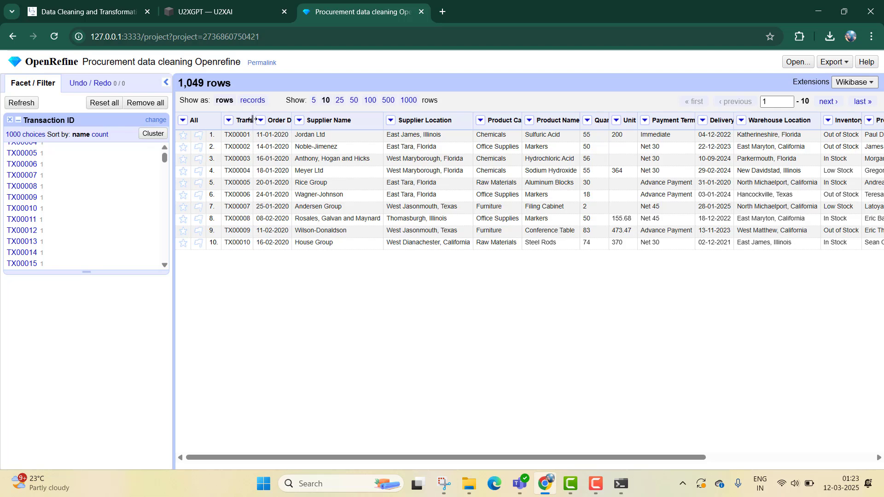
{"action": "mouse_move", "coordinate": [253, 119]}
{"action": "left_mouse_down"}
{"action": "mouse_move", "coordinate": [303, 119]}
{"action": "mouse_move", "coordinate": [256, 119]}
{"action": "left_mouse_up"}
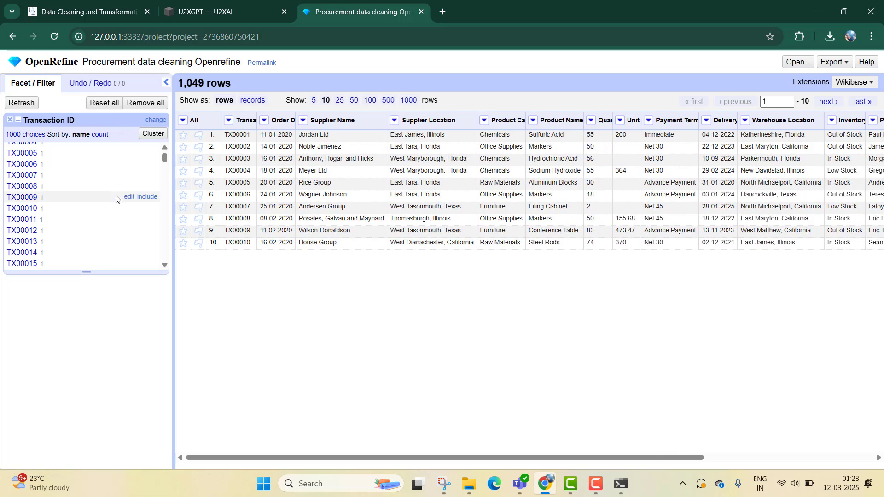
{"action": "scroll", "coordinate": [116, 199], "scroll_direction": "up", "scroll_amount": 2}
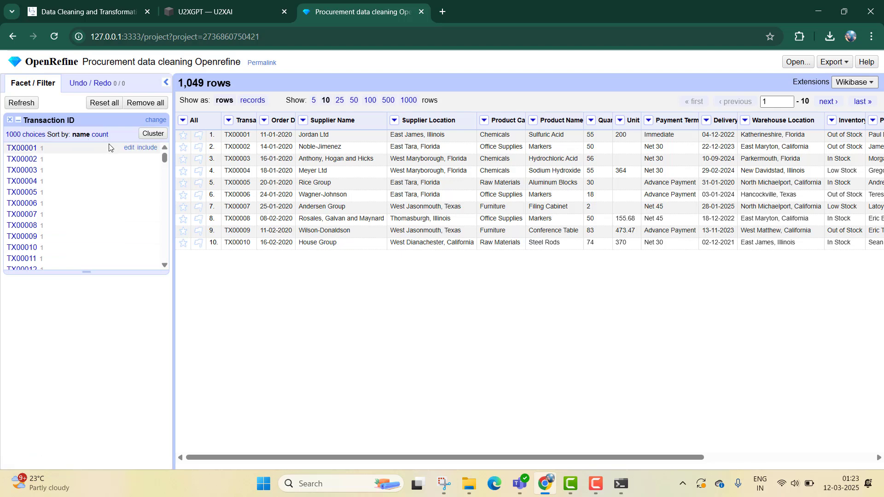
{"action": "left_click", "coordinate": [101, 135]}
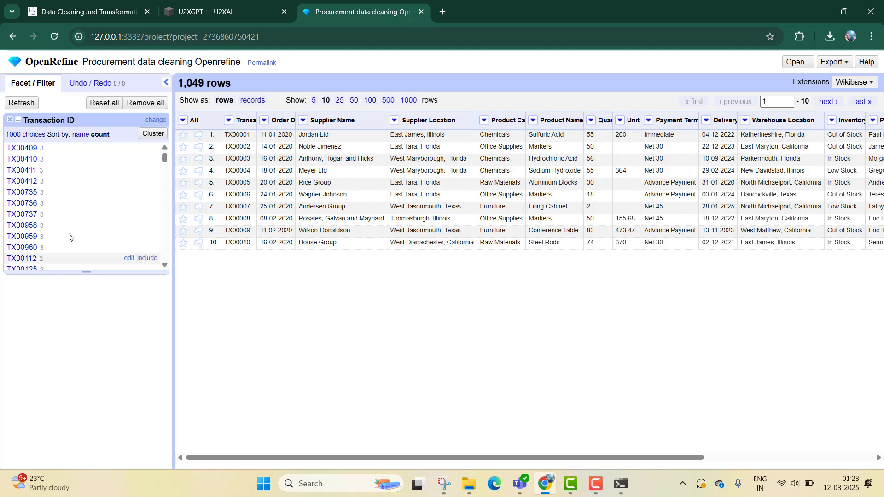
{"action": "scroll", "coordinate": [101, 202], "scroll_direction": "down", "scroll_amount": 10}
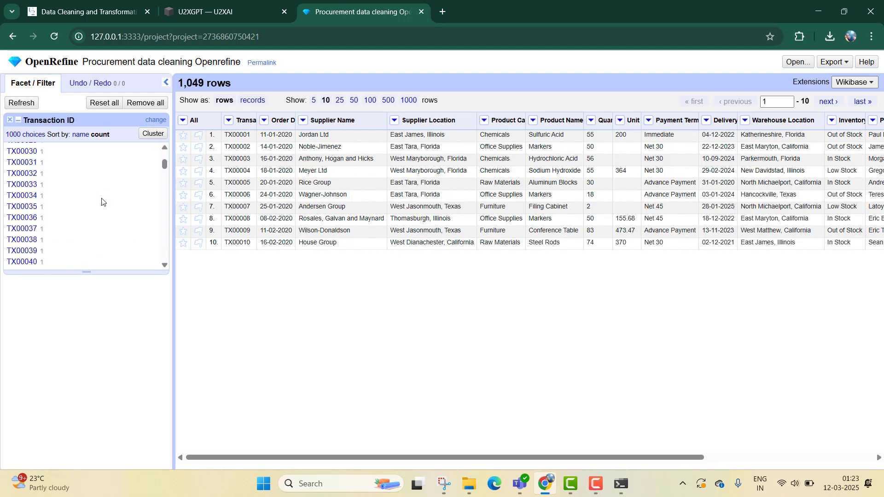
{"action": "scroll", "coordinate": [102, 202], "scroll_direction": "up", "scroll_amount": 10}
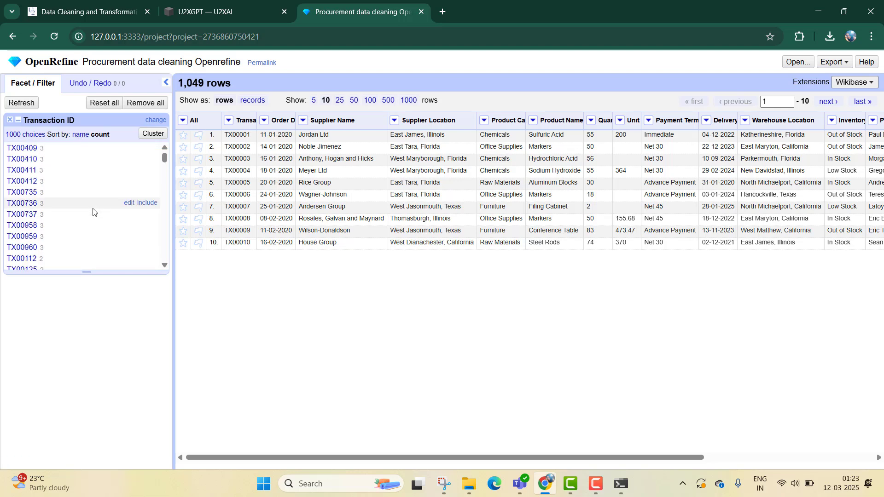
{"action": "left_click", "coordinate": [10, 120]}
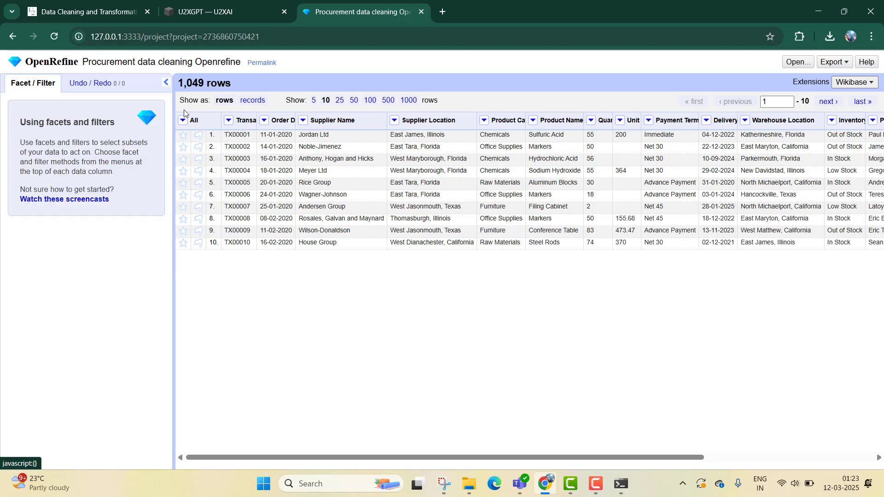
- Create a text facet on the Order Date column, browse its values, and close it
{"action": "left_click", "coordinate": [265, 122]}
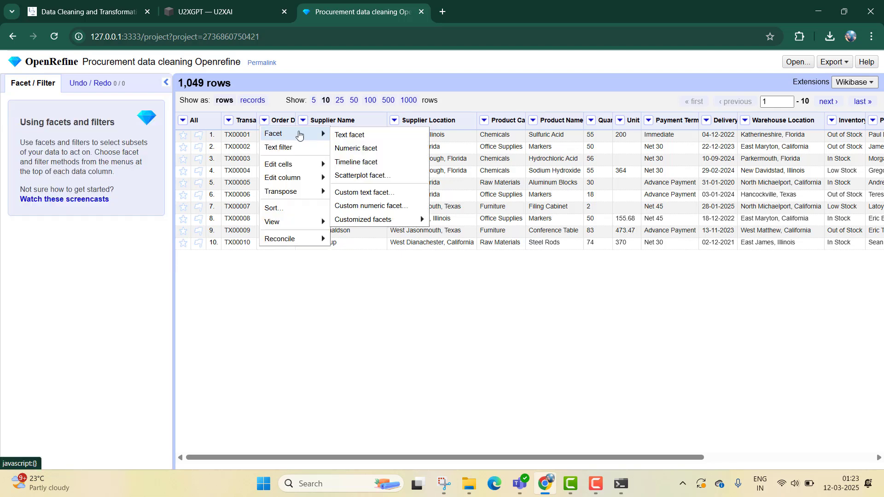
{"action": "left_click", "coordinate": [344, 135]}
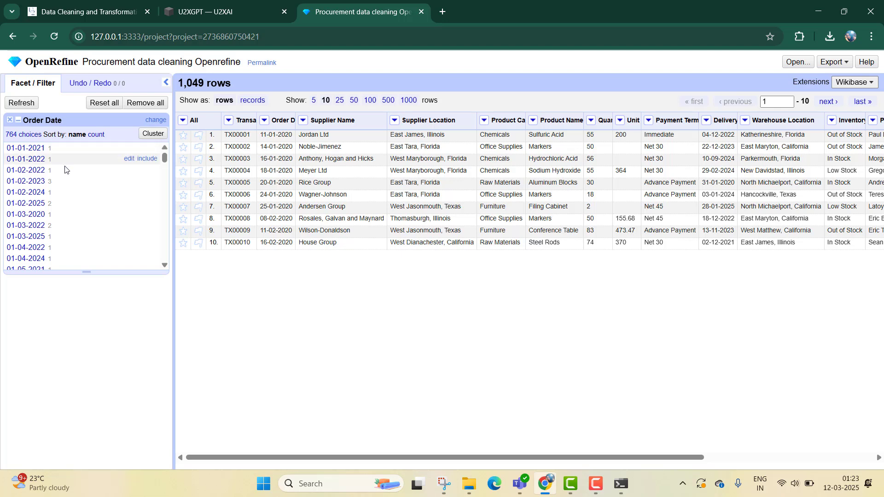
{"action": "scroll", "coordinate": [69, 189], "scroll_direction": "down", "scroll_amount": 7}
{"action": "scroll", "coordinate": [60, 196], "scroll_direction": "down", "scroll_amount": 20}
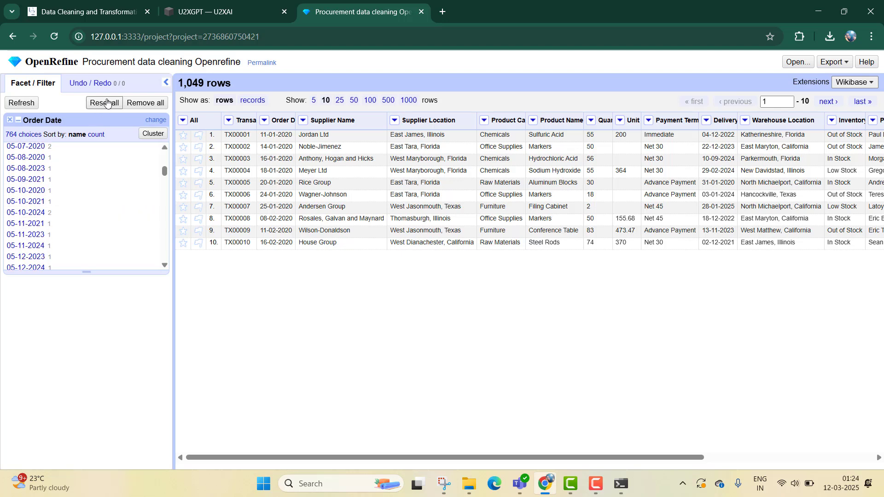
{"action": "scroll", "coordinate": [79, 214], "scroll_direction": "up", "scroll_amount": 20}
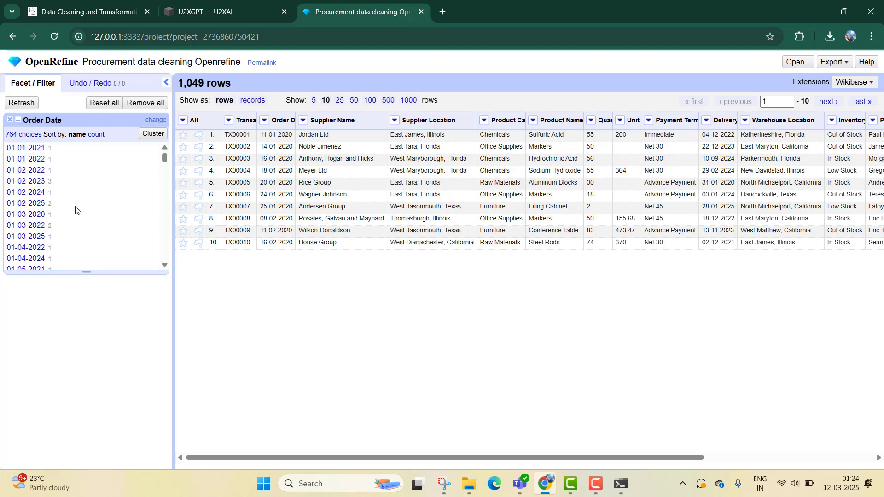
{"action": "left_click", "coordinate": [10, 121]}
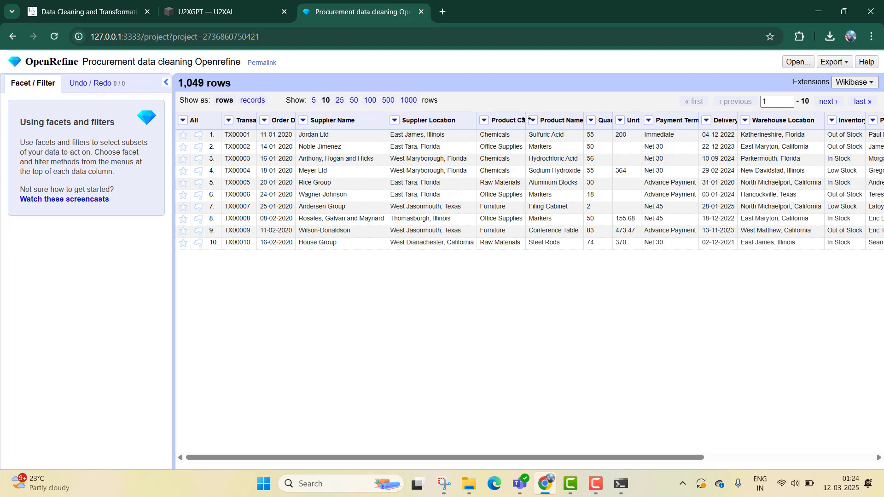
- Widen the Product Category column so its full header shows
{"action": "left_click_drag", "start_coordinate": [527, 119], "coordinate": [550, 119]}
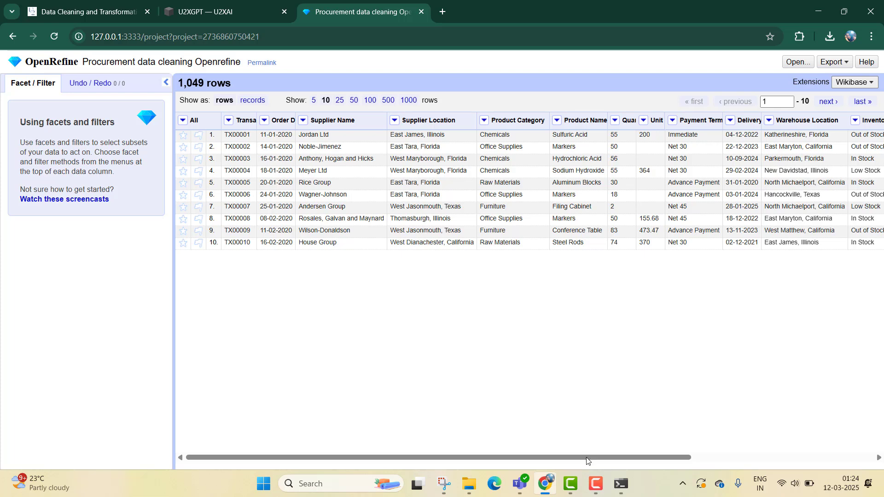
- Create a blank facet on the Quantity Ordered column and close it
{"action": "left_click_drag", "start_coordinate": [587, 460], "coordinate": [715, 458]}
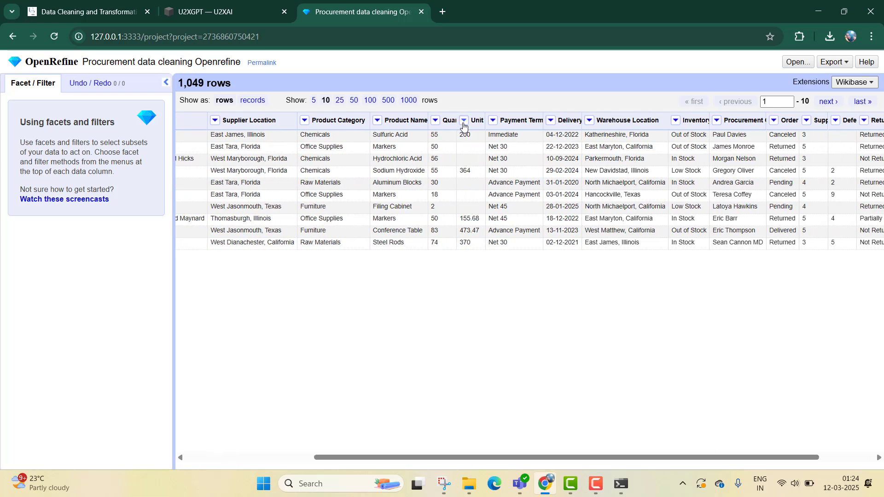
{"action": "left_click", "coordinate": [436, 120]}
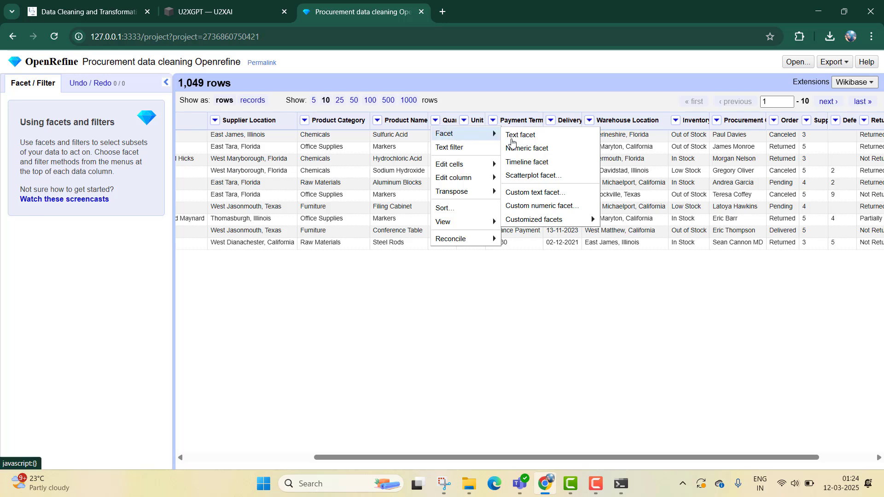
{"action": "mouse_move", "coordinate": [548, 223]}
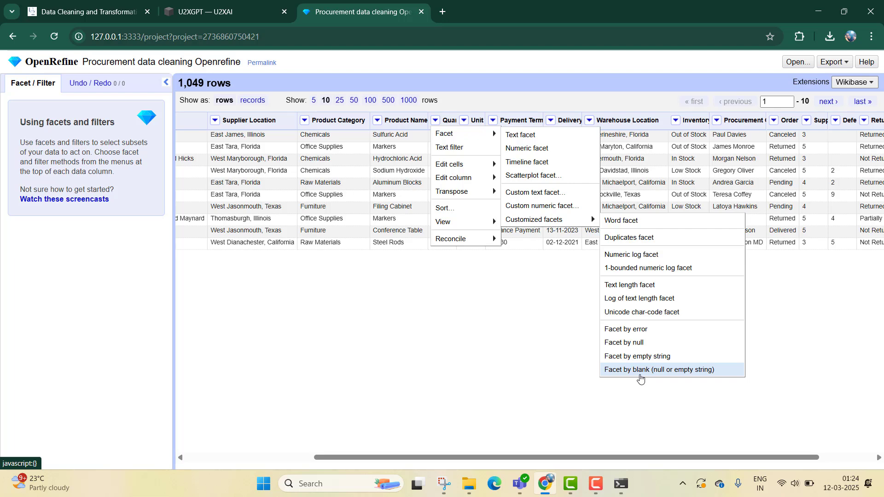
{"action": "left_click", "coordinate": [640, 370]}
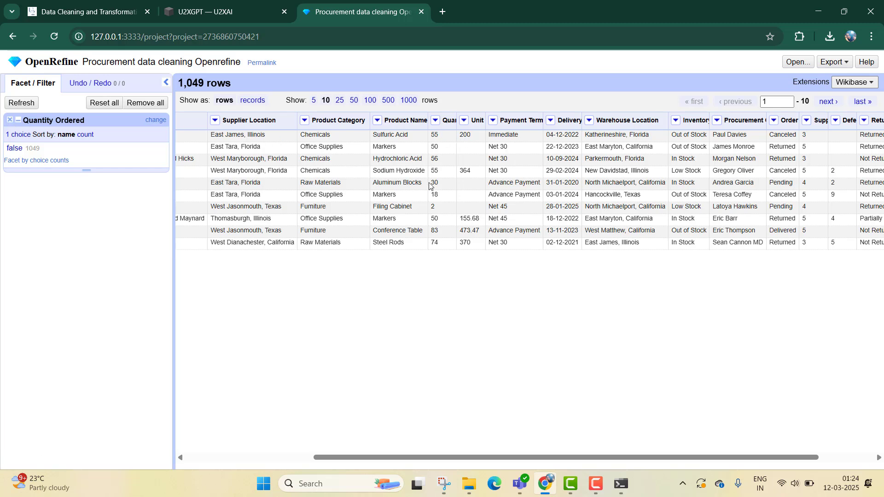
{"action": "left_click", "coordinate": [10, 121]}
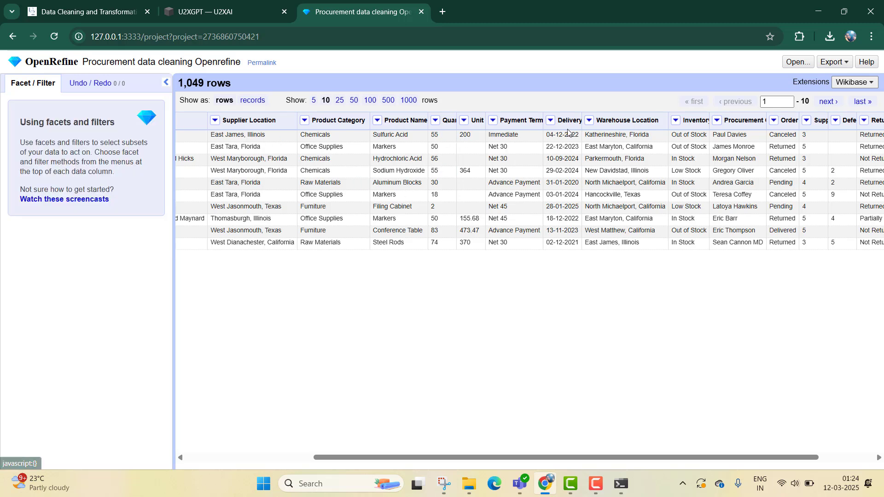
- Create a blank facet on the Unit Price column, filter to its blank rows, and close the facet
{"action": "left_click", "coordinate": [463, 122]}
{"action": "mouse_move", "coordinate": [521, 134]}
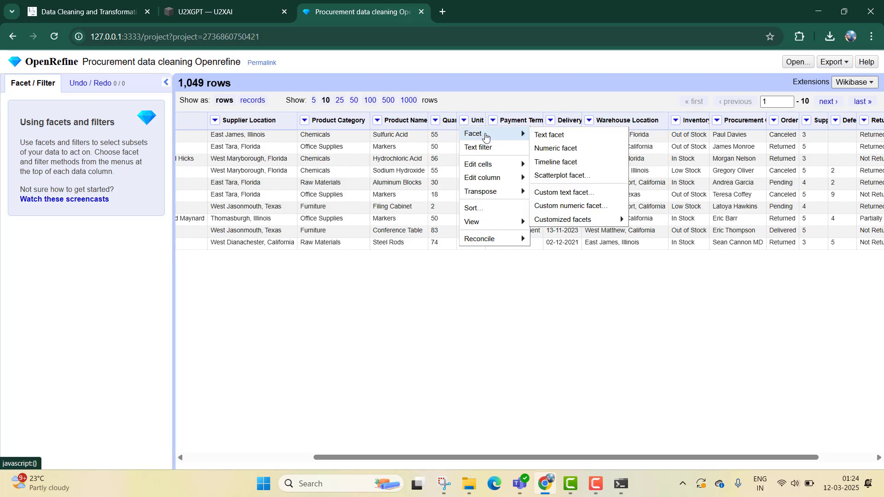
{"action": "mouse_move", "coordinate": [598, 224]}
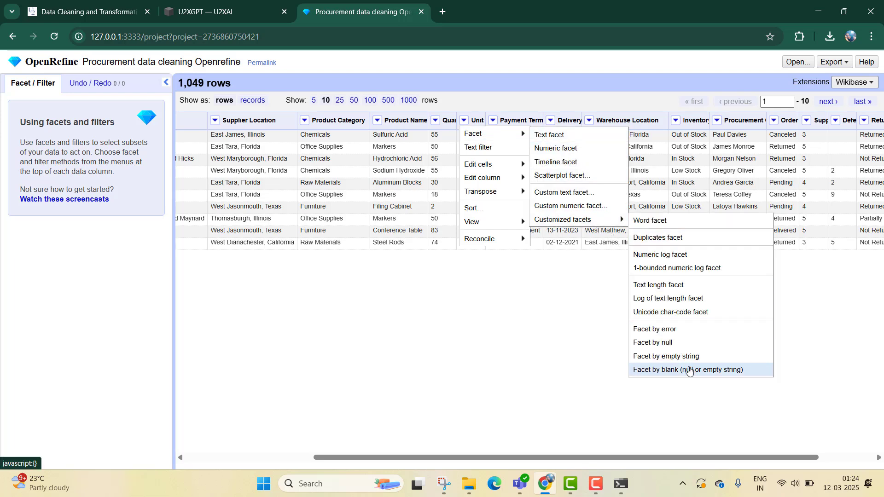
{"action": "left_click", "coordinate": [693, 369]}
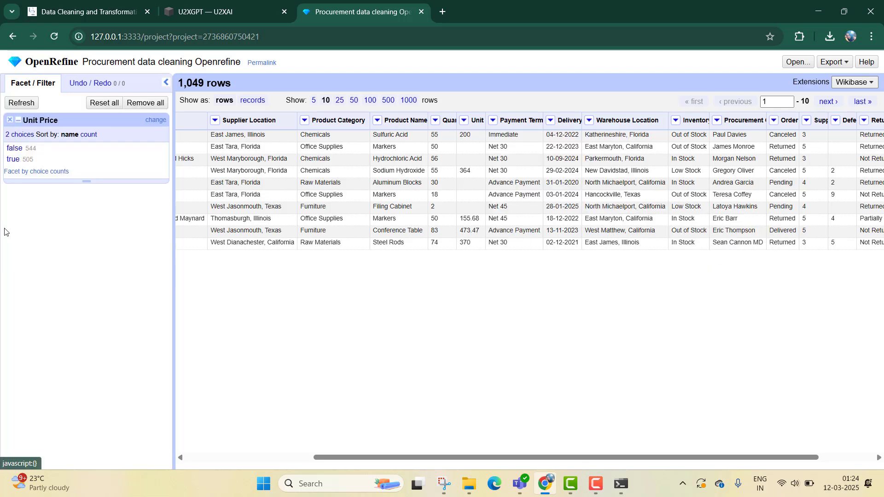
{"action": "left_click", "coordinate": [14, 160]}
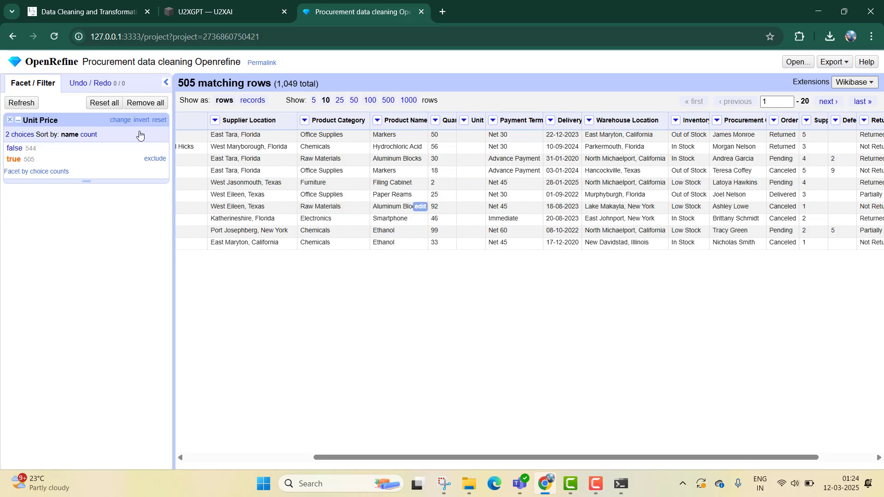
{"action": "left_click", "coordinate": [10, 119]}
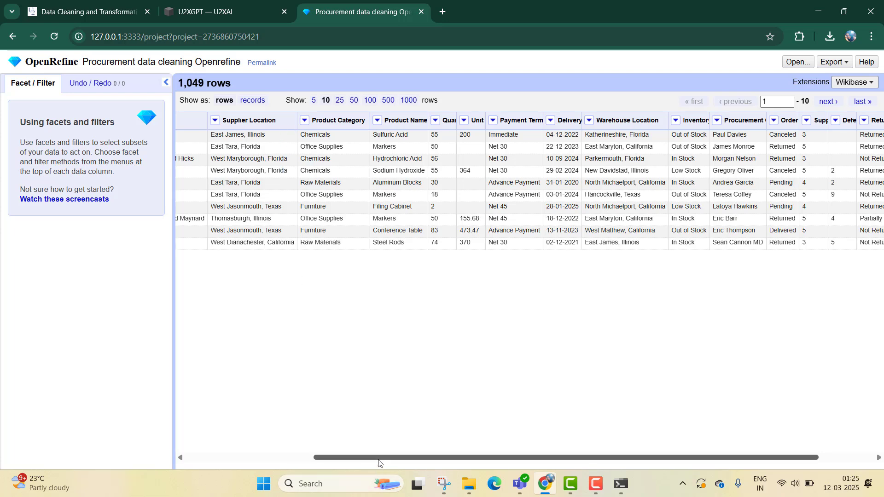
- Create a duplicates facet on the Transaction ID column, show only the duplicate rows, and close the facet
{"action": "left_click_drag", "start_coordinate": [378, 457], "coordinate": [211, 456]}
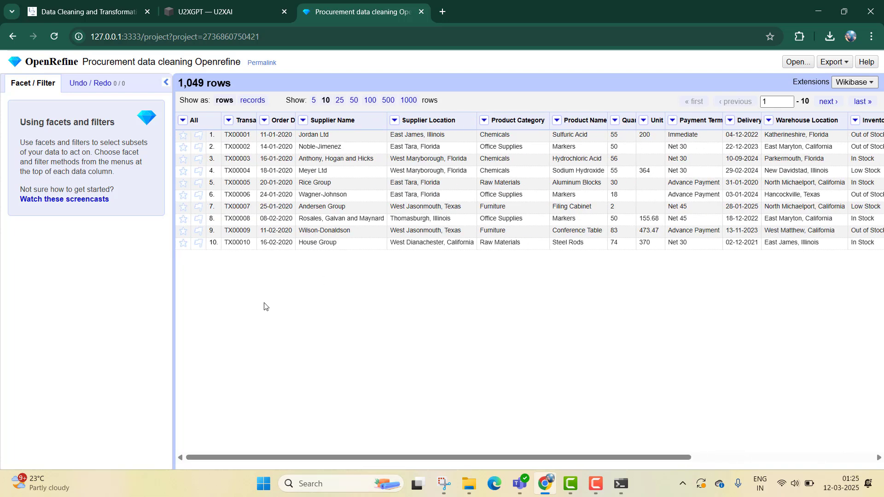
{"action": "left_click", "coordinate": [229, 120]}
{"action": "mouse_move", "coordinate": [242, 134]}
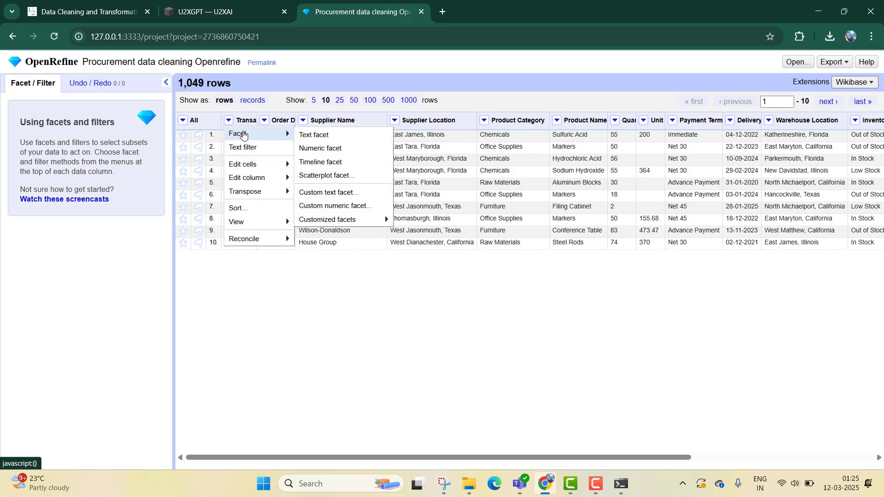
{"action": "mouse_move", "coordinate": [350, 224]}
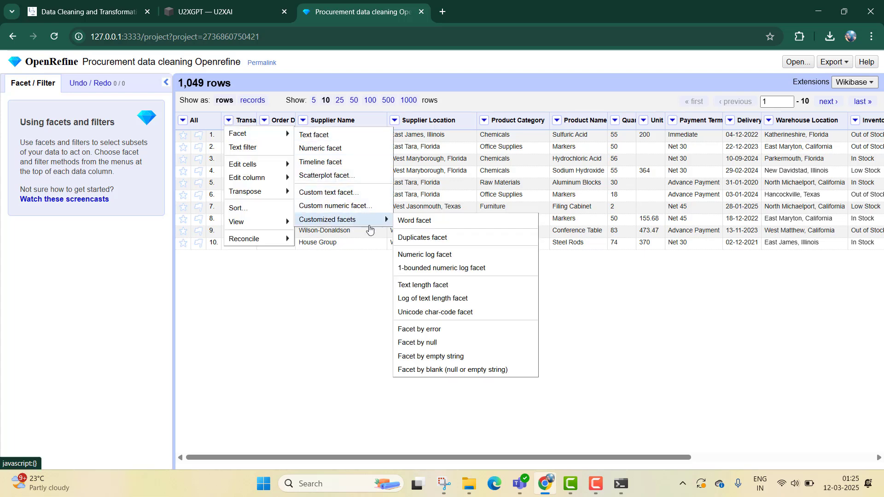
{"action": "left_click", "coordinate": [422, 238]}
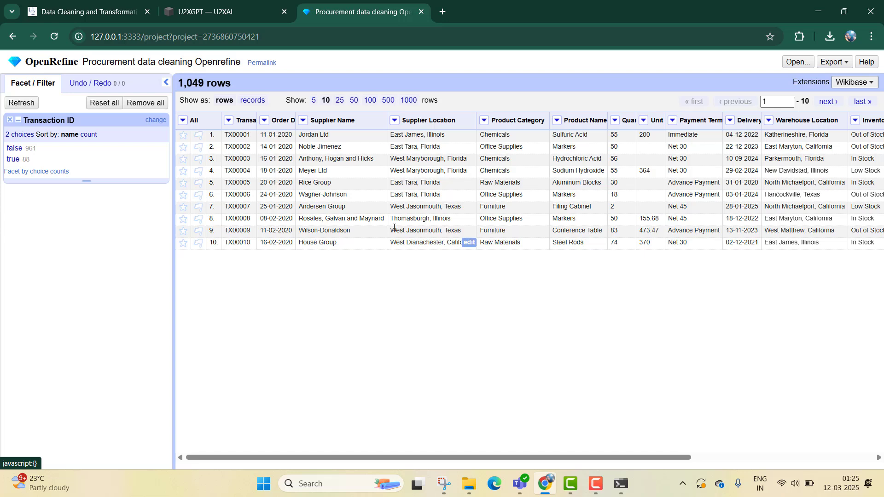
{"action": "left_click", "coordinate": [13, 159]}
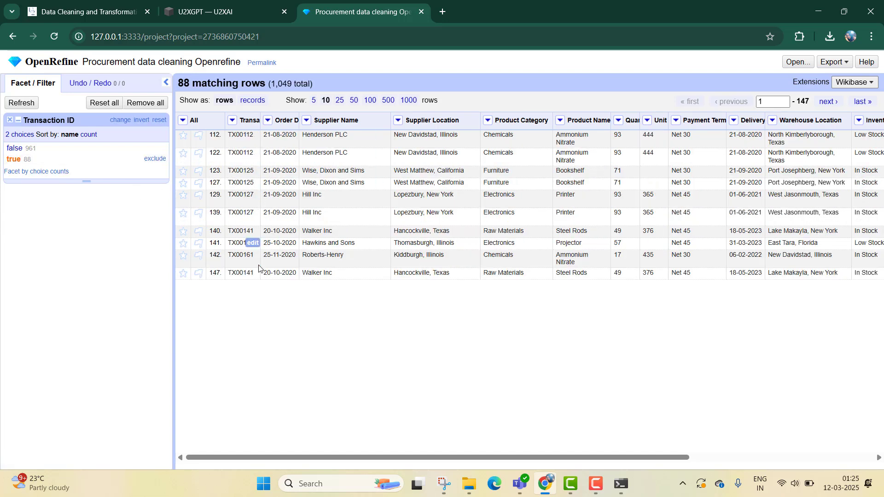
{"action": "left_click", "coordinate": [9, 122]}
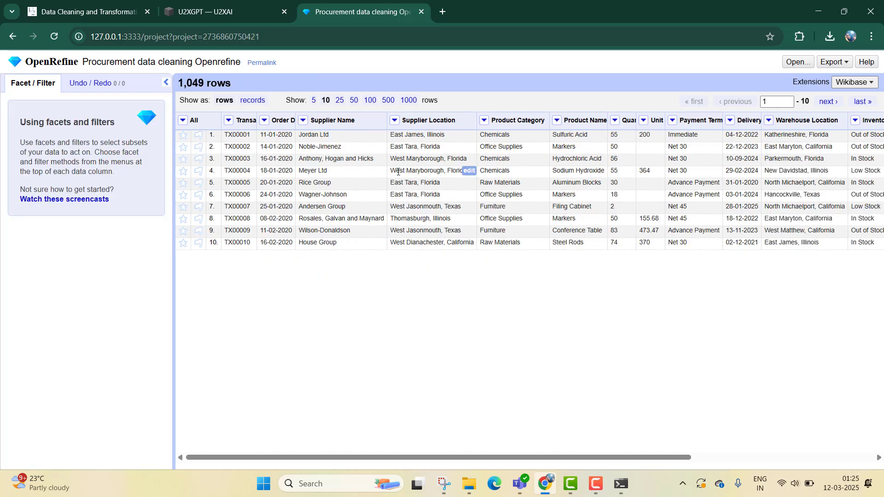
- Read the U2XGPT guidance on detecting duplicates and discovering inconsistent entries, then return to the OpenRefine project
{"action": "left_click", "coordinate": [207, 11]}
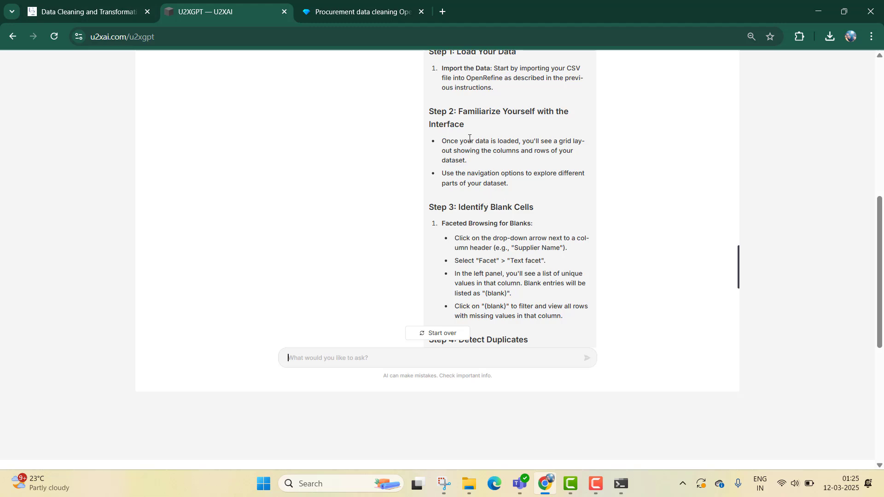
{"action": "scroll", "coordinate": [502, 211], "scroll_direction": "down", "scroll_amount": 1}
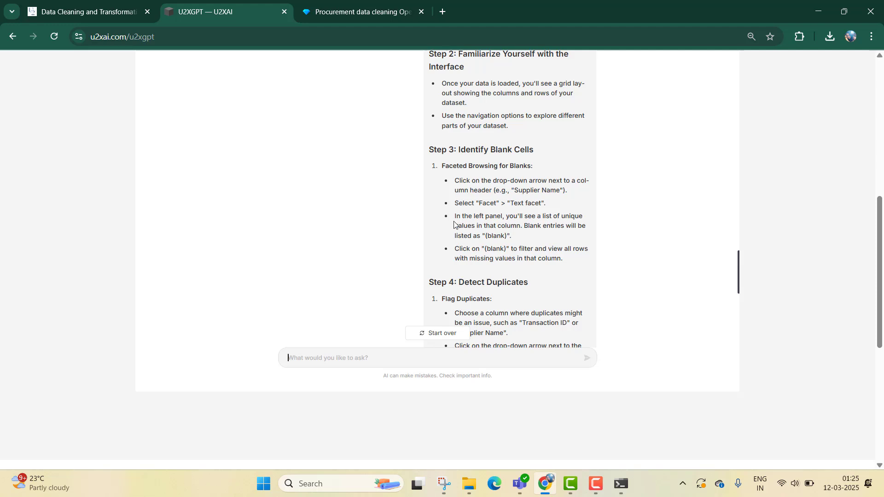
{"action": "scroll", "coordinate": [470, 241], "scroll_direction": "down", "scroll_amount": 2}
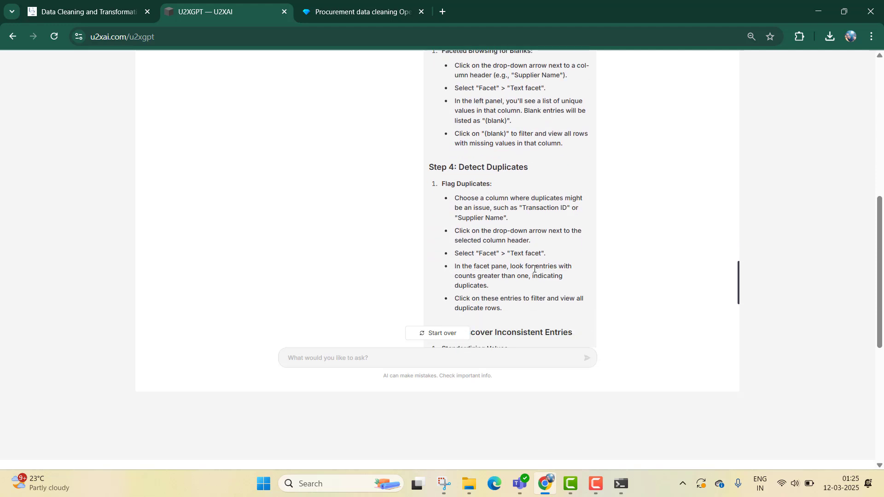
{"action": "scroll", "coordinate": [523, 247], "scroll_direction": "down", "scroll_amount": 2}
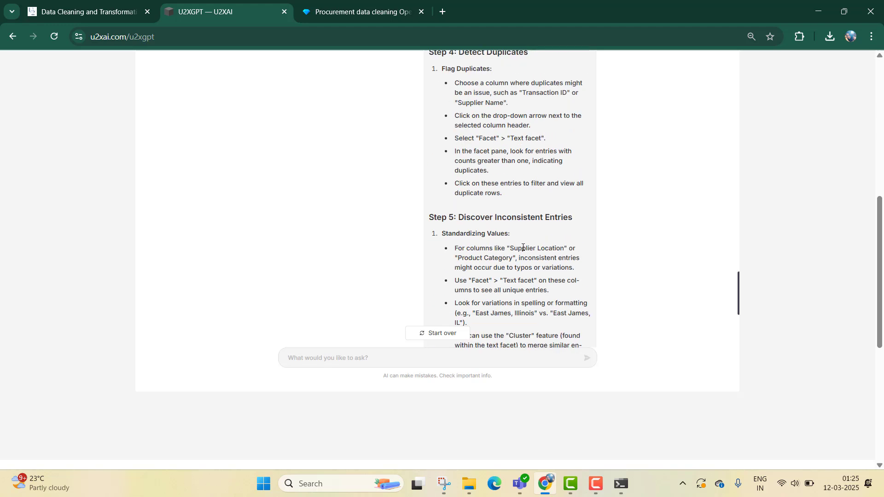
{"action": "scroll", "coordinate": [399, 60], "scroll_direction": "down", "scroll_amount": 1}
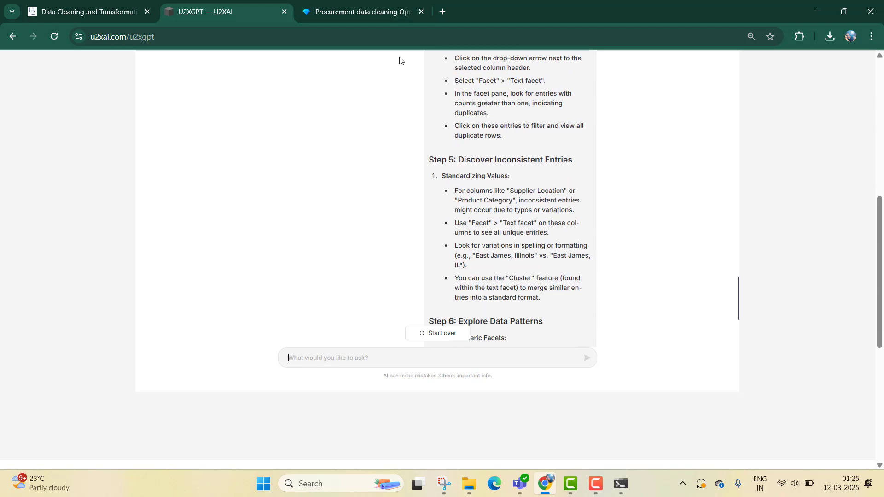
{"action": "left_click", "coordinate": [375, 4]}
{"action": "left_click", "coordinate": [214, 3]}
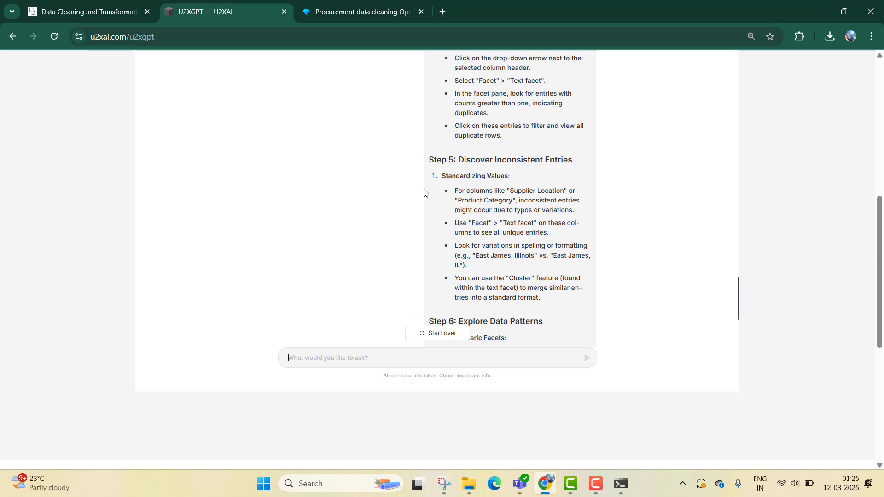
{"action": "left_click", "coordinate": [364, 11]}
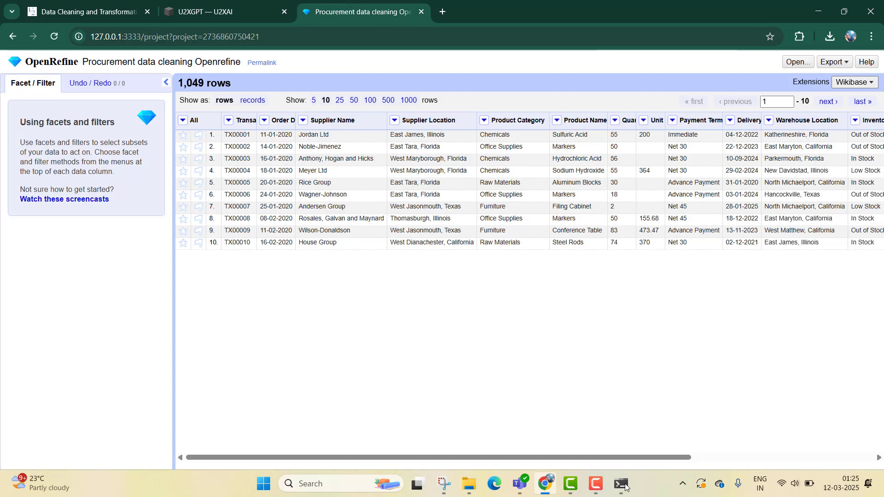
- Create a text facet on the Reason for Return column, browse its values, and close it
{"action": "left_click_drag", "start_coordinate": [616, 461], "coordinate": [813, 441]}
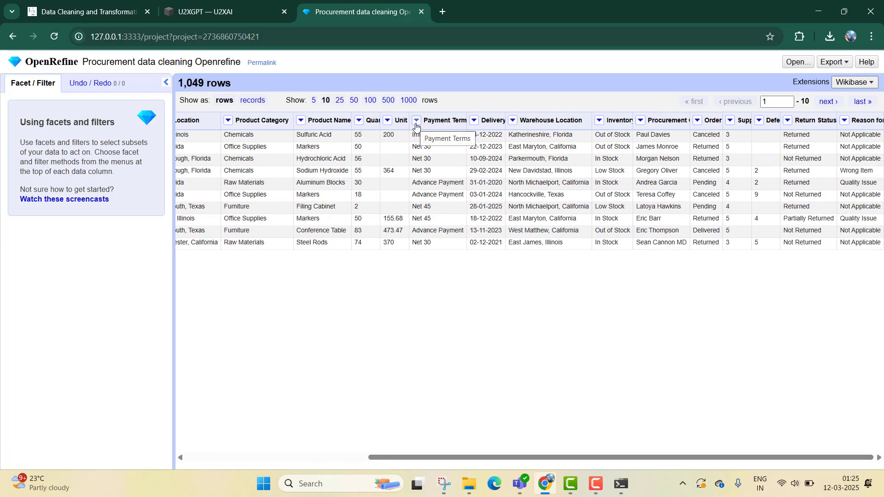
{"action": "left_click_drag", "start_coordinate": [488, 458], "coordinate": [691, 428]}
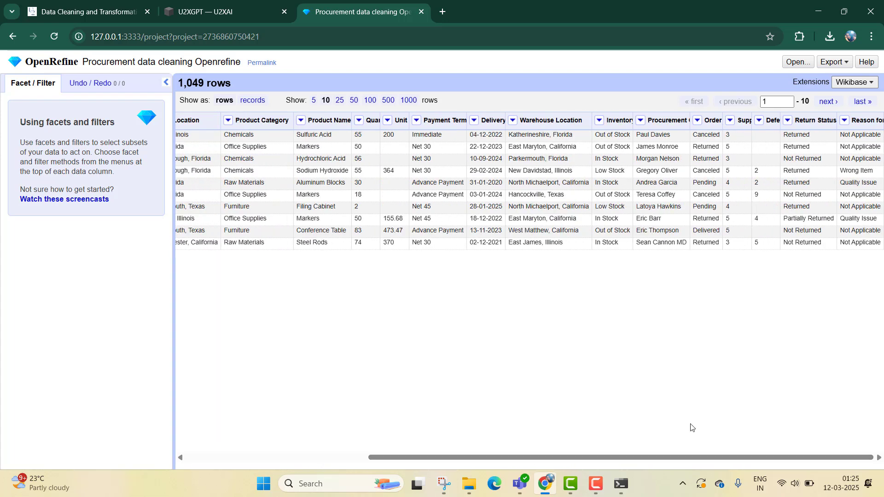
{"action": "left_click", "coordinate": [844, 121]}
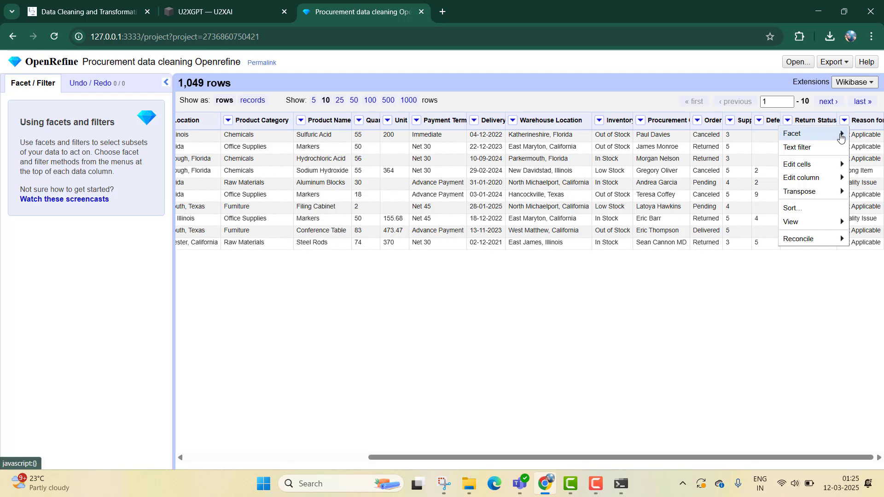
{"action": "mouse_move", "coordinate": [840, 132]}
{"action": "left_click", "coordinate": [742, 135]}
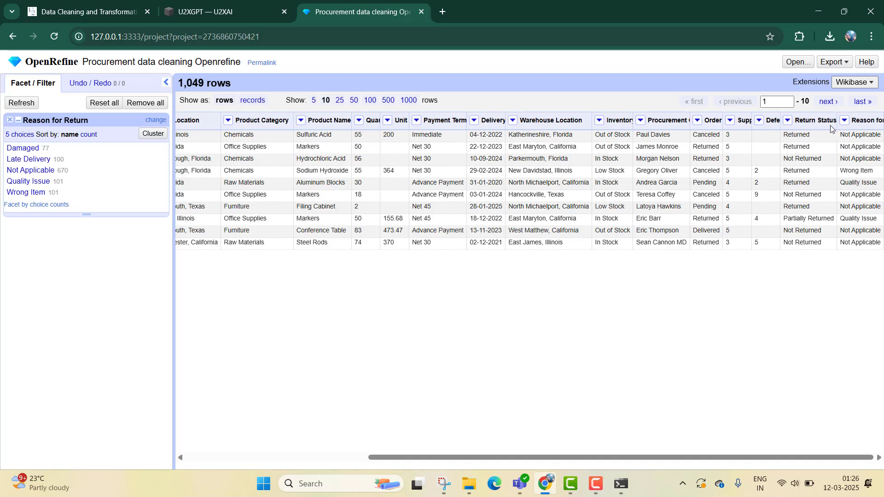
{"action": "mouse_move", "coordinate": [835, 125]}
{"action": "left_mouse_down"}
{"action": "mouse_move", "coordinate": [798, 132]}
{"action": "mouse_move", "coordinate": [834, 132]}
{"action": "left_mouse_up"}
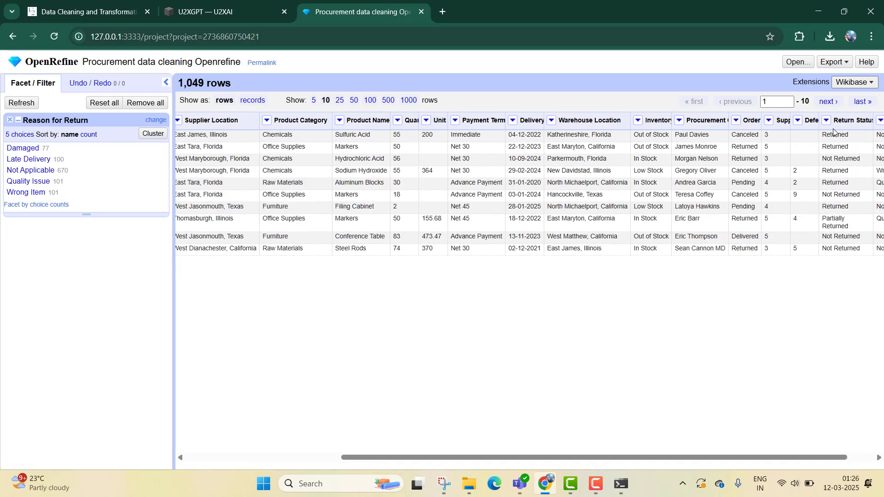
{"action": "left_click_drag", "start_coordinate": [757, 464], "coordinate": [781, 465]}
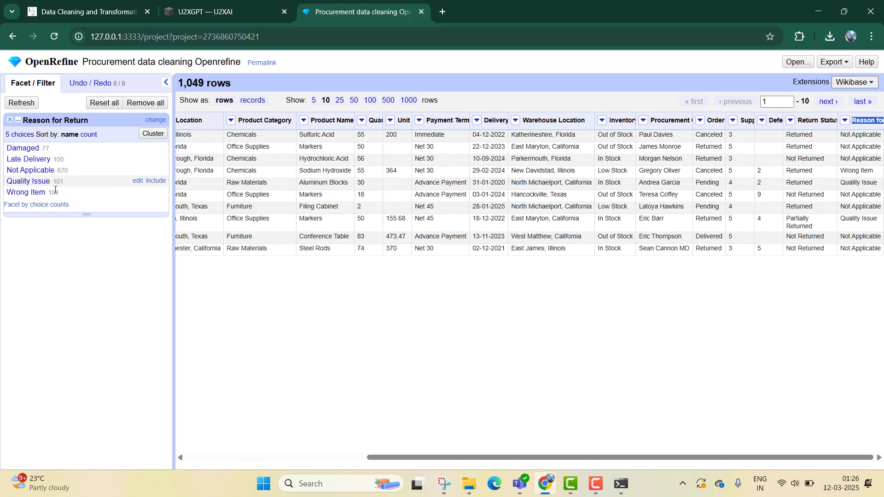
{"action": "left_click", "coordinate": [10, 121]}
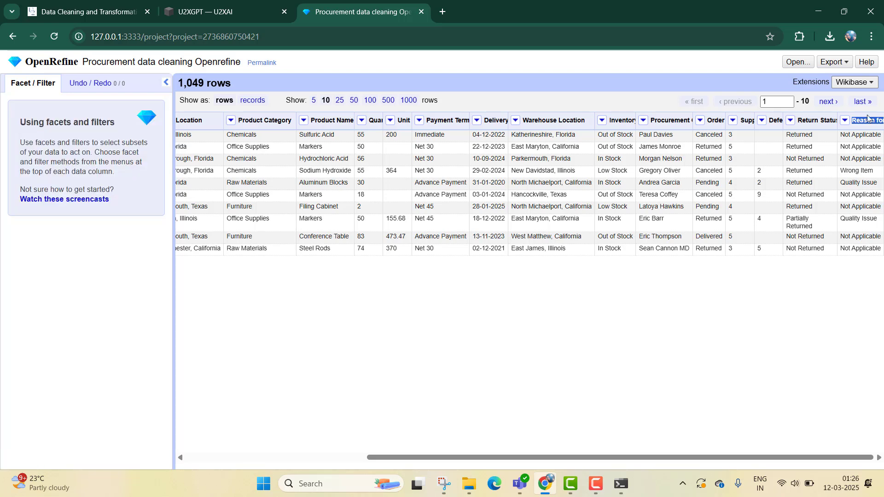
- Create a text facet on the Return Status column and close it
{"action": "left_click", "coordinate": [790, 121]}
{"action": "mouse_move", "coordinate": [847, 128]}
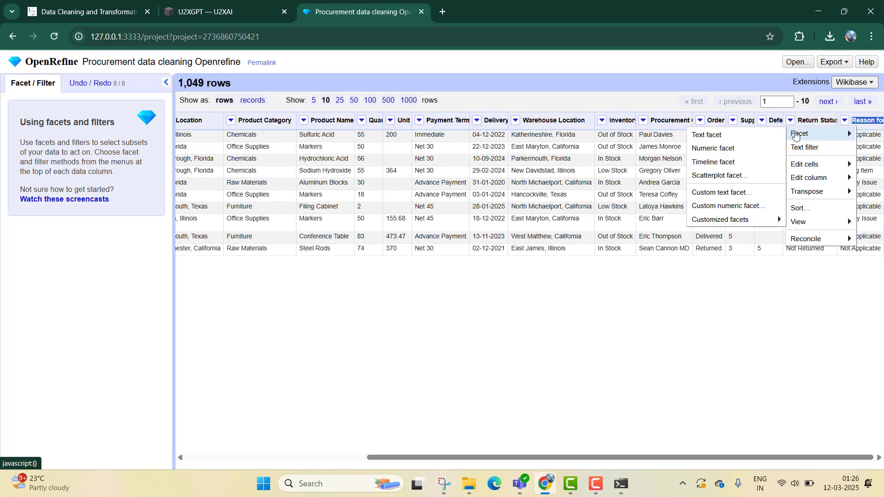
{"action": "left_click", "coordinate": [719, 132]}
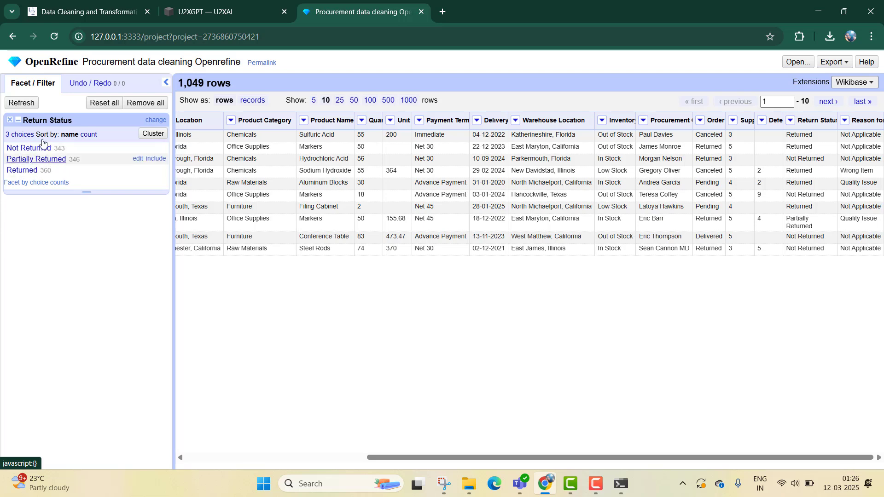
{"action": "left_click", "coordinate": [9, 120]}
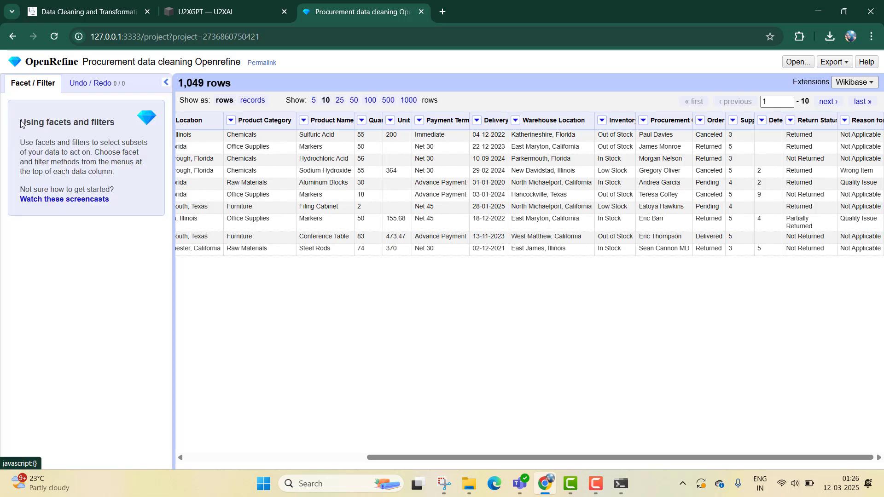
- Create a text facet on the Defective Items column
{"action": "left_click", "coordinate": [762, 121]}
{"action": "mouse_move", "coordinate": [774, 134]}
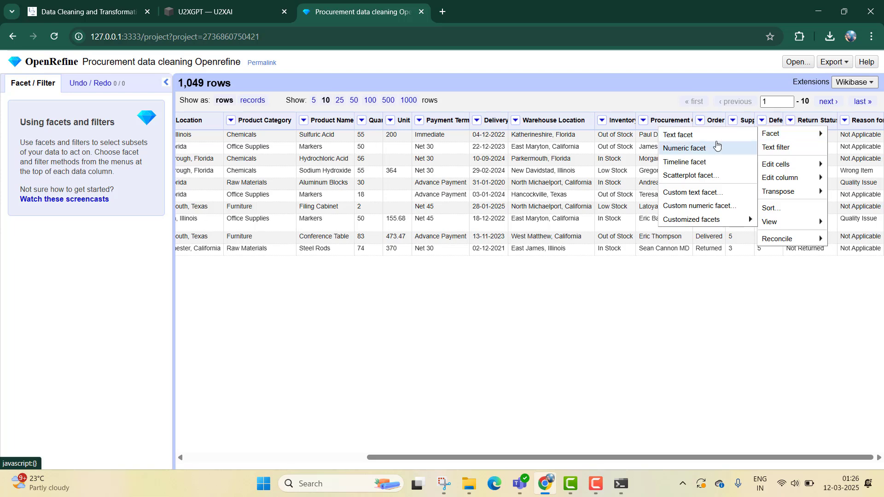
{"action": "left_click", "coordinate": [715, 138]}
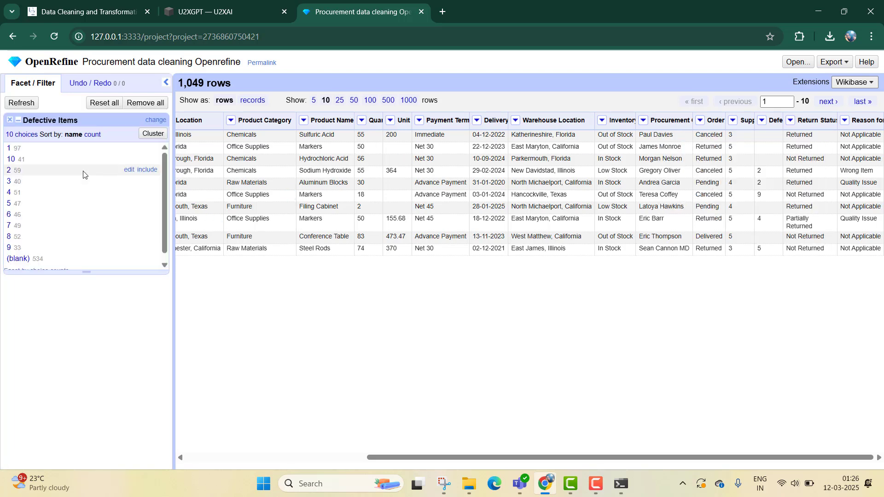
- Browse and close the Defective Items facet, then create a text facet on Supplier Rating and close it
{"action": "scroll", "coordinate": [28, 221], "scroll_direction": "down", "scroll_amount": 1}
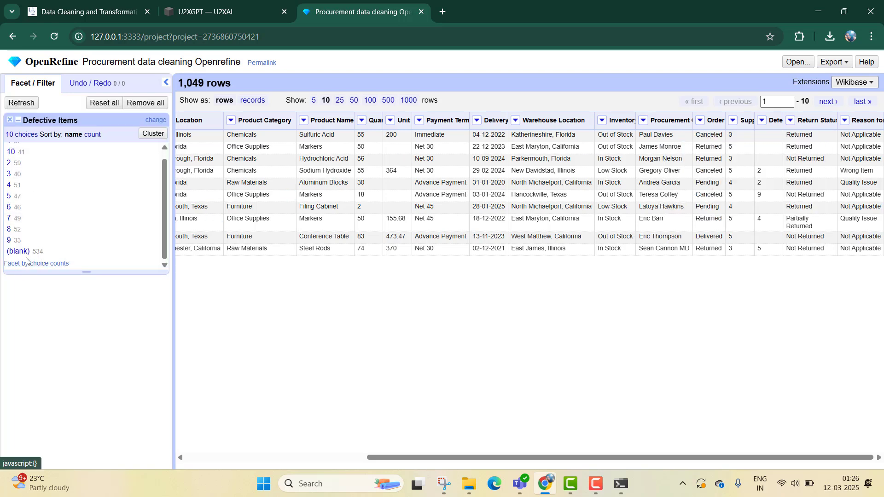
{"action": "left_click", "coordinate": [10, 120]}
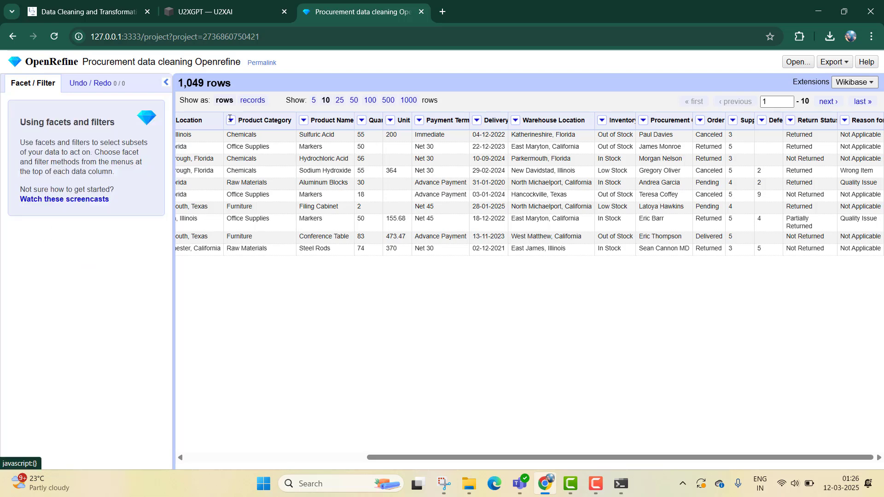
{"action": "left_click", "coordinate": [736, 122]}
{"action": "mouse_move", "coordinate": [788, 132]}
{"action": "left_click", "coordinate": [653, 134]}
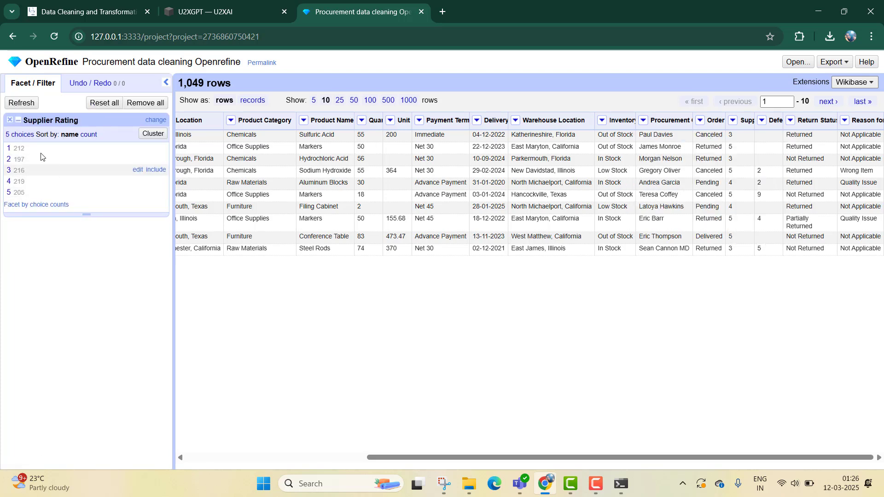
{"action": "left_click", "coordinate": [10, 122]}
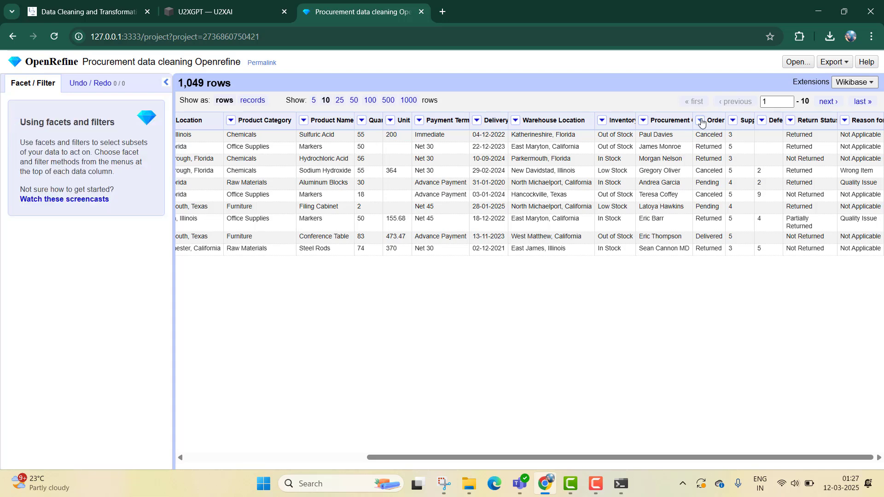
- Create a text facet on the Order Status column and close it
{"action": "left_click", "coordinate": [701, 121]}
{"action": "mouse_move", "coordinate": [718, 133]}
{"action": "left_click", "coordinate": [790, 134]}
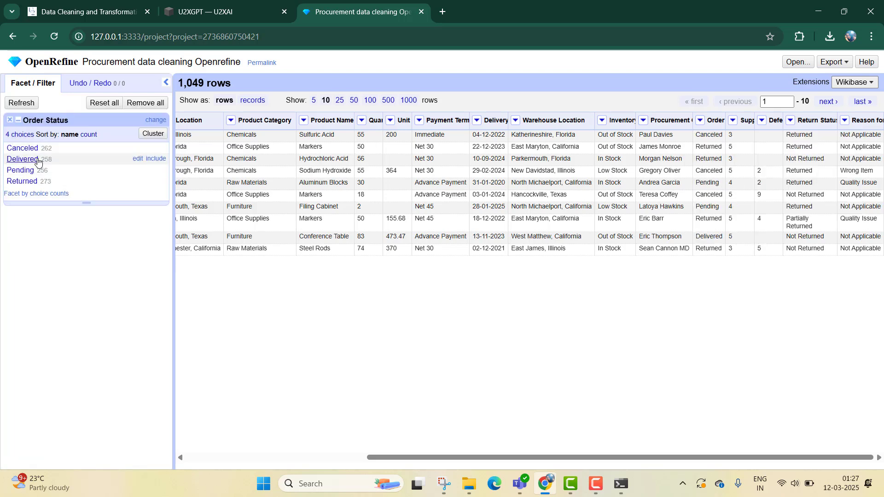
{"action": "left_click", "coordinate": [10, 120]}
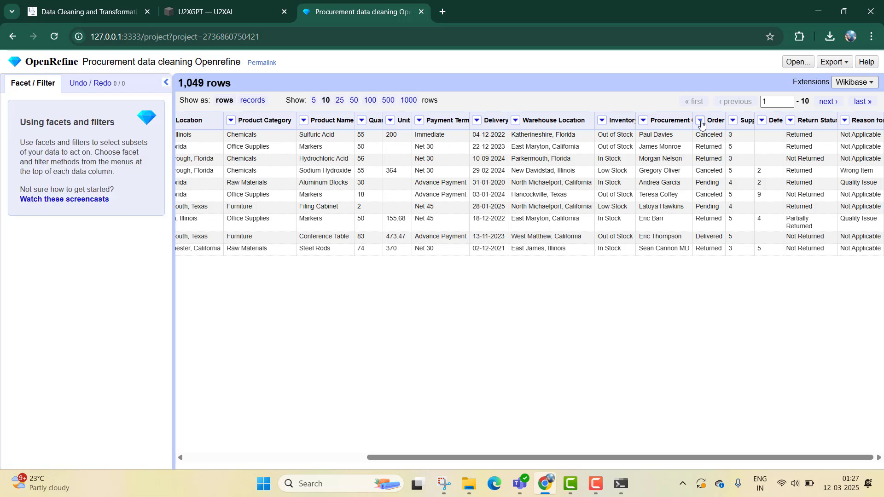
- Create a text facet on the Procurement Officer column, scroll through its names, and close it
{"action": "left_click", "coordinate": [643, 120]}
{"action": "mouse_move", "coordinate": [701, 131]}
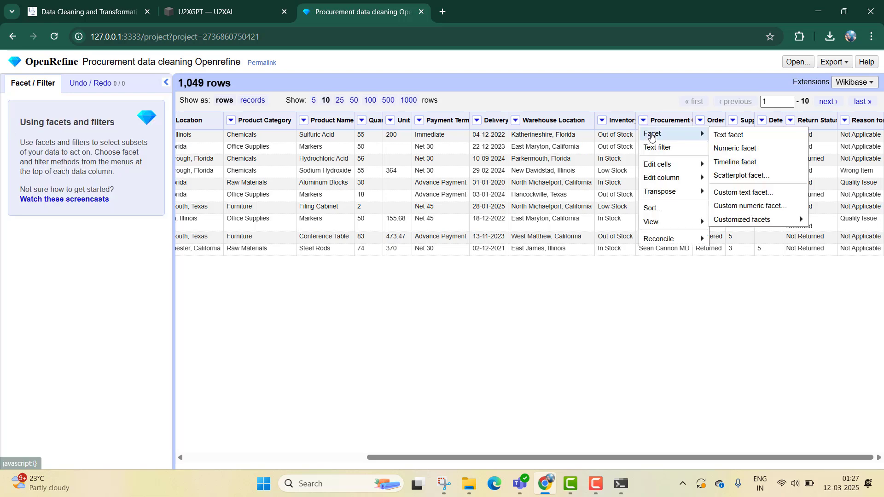
{"action": "left_click", "coordinate": [727, 133]}
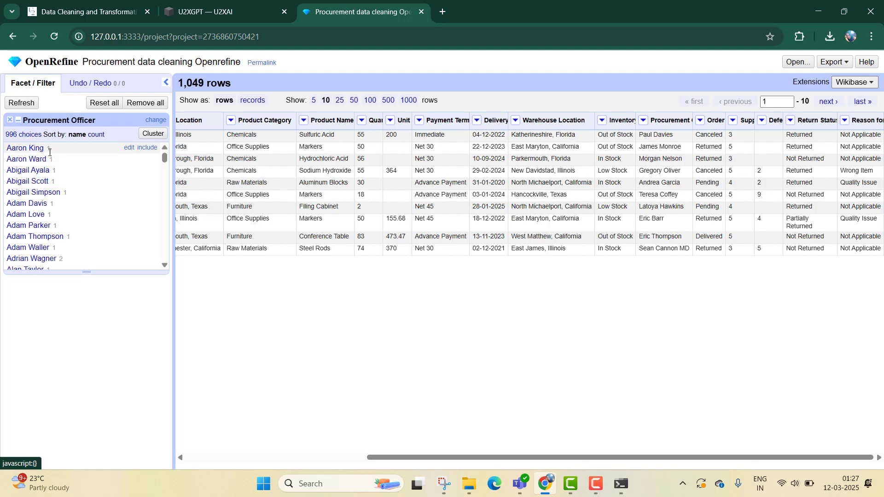
{"action": "scroll", "coordinate": [73, 205], "scroll_direction": "down", "scroll_amount": 3}
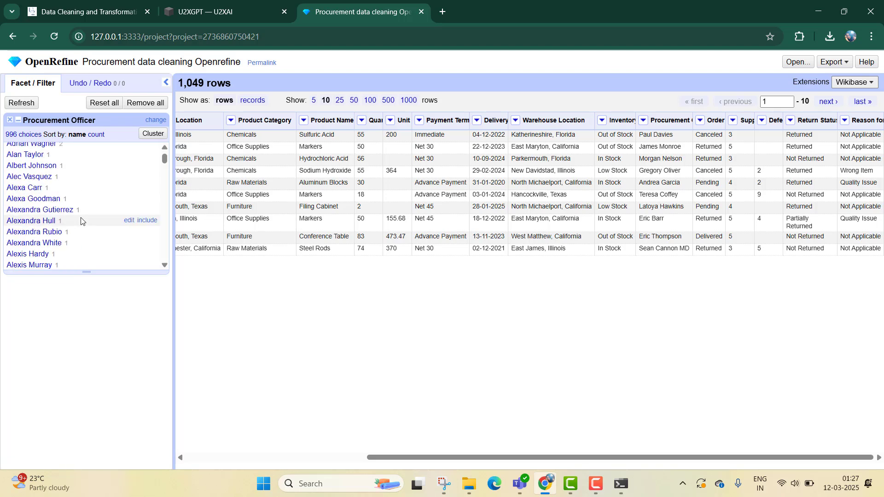
{"action": "scroll", "coordinate": [82, 220], "scroll_direction": "up", "scroll_amount": 1}
{"action": "scroll", "coordinate": [82, 221], "scroll_direction": "down", "scroll_amount": 6}
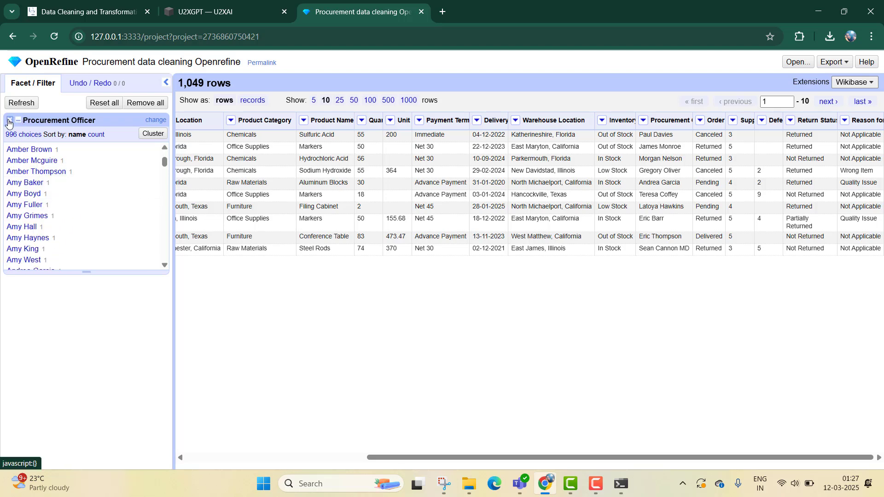
{"action": "scroll", "coordinate": [55, 192], "scroll_direction": "down", "scroll_amount": 7}
{"action": "scroll", "coordinate": [63, 206], "scroll_direction": "down", "scroll_amount": 8}
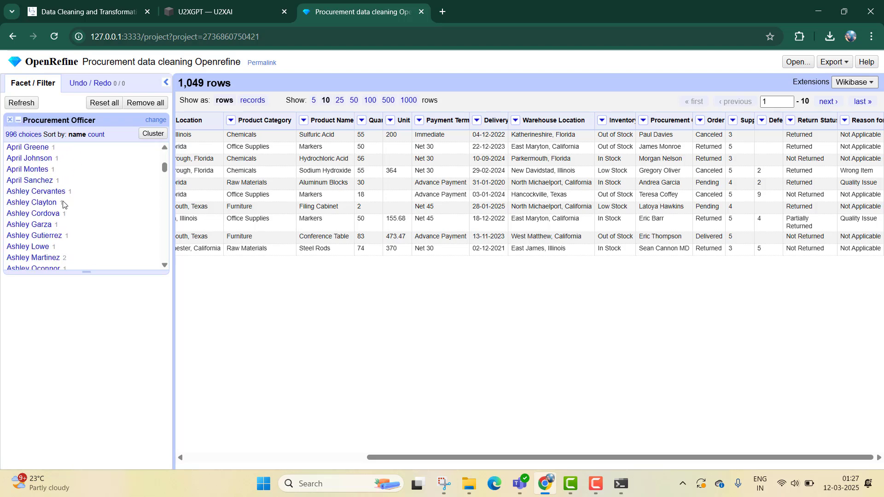
{"action": "scroll", "coordinate": [64, 225], "scroll_direction": "down", "scroll_amount": 10}
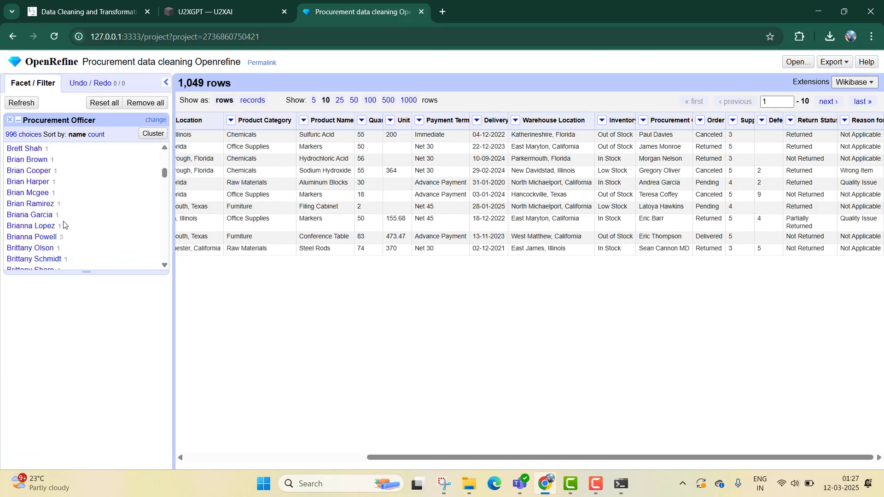
{"action": "scroll", "coordinate": [63, 224], "scroll_direction": "down", "scroll_amount": 3}
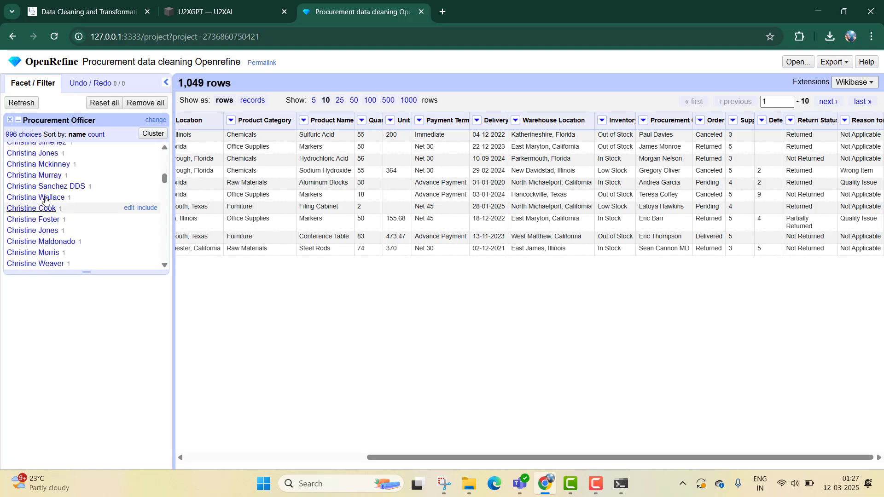
{"action": "left_click", "coordinate": [7, 121]}
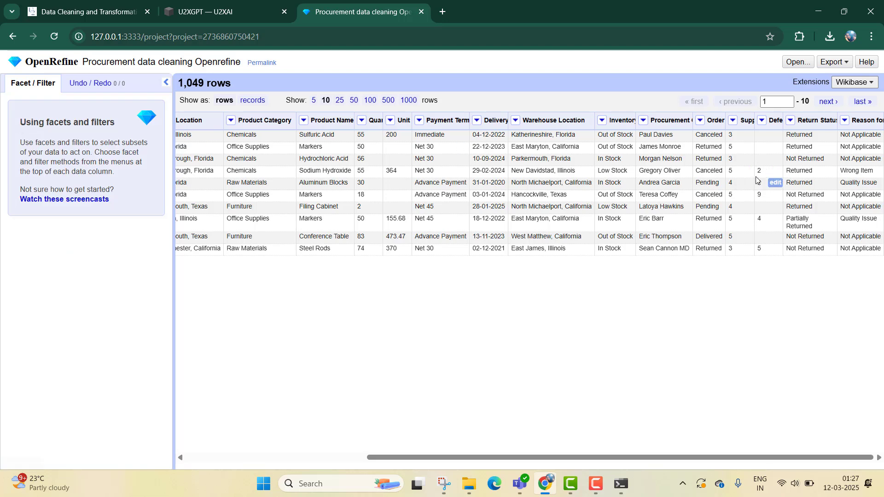
{"action": "left_click", "coordinate": [644, 121]}
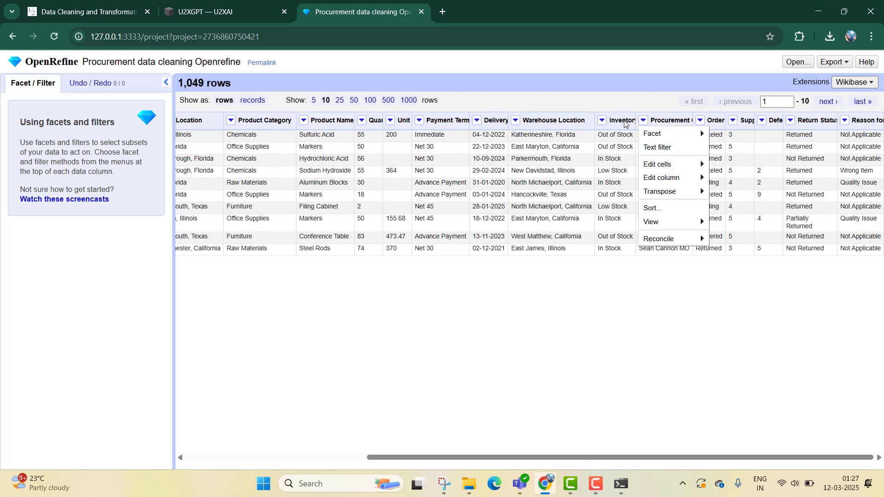
{"action": "left_click", "coordinate": [601, 121]}
{"action": "left_click", "coordinate": [601, 121]}
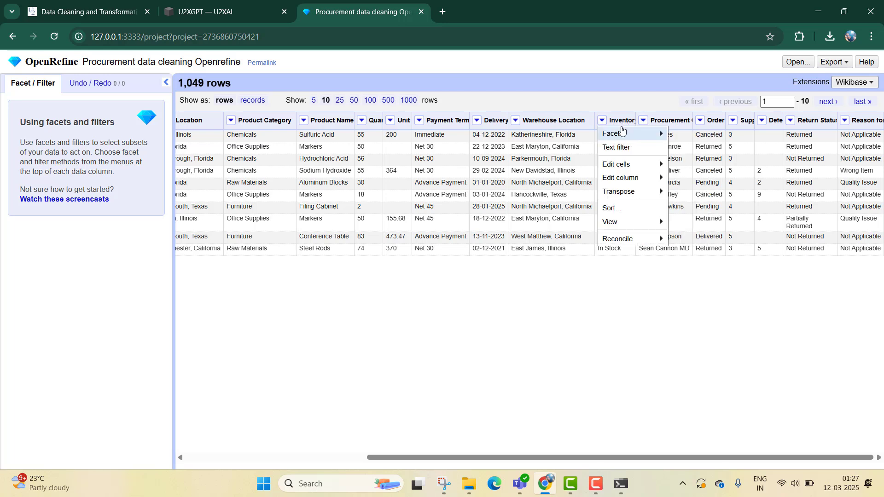
{"action": "mouse_move", "coordinate": [628, 133]}
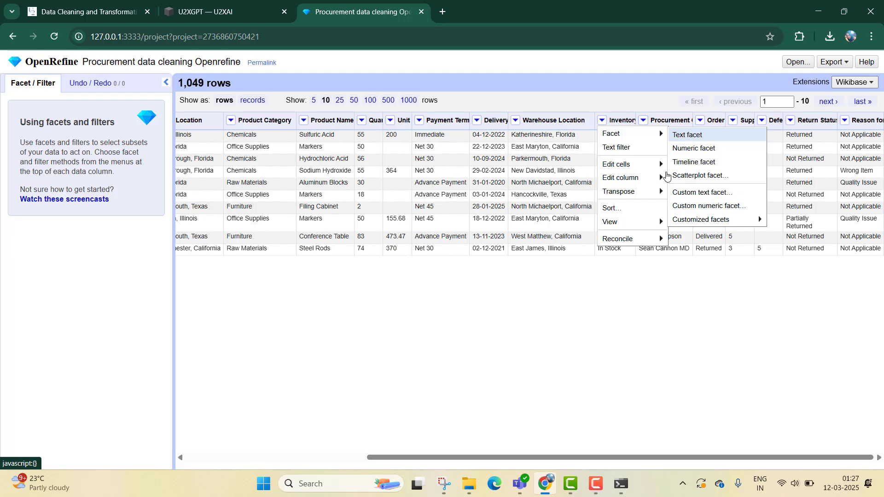
{"action": "left_click", "coordinate": [629, 342]}
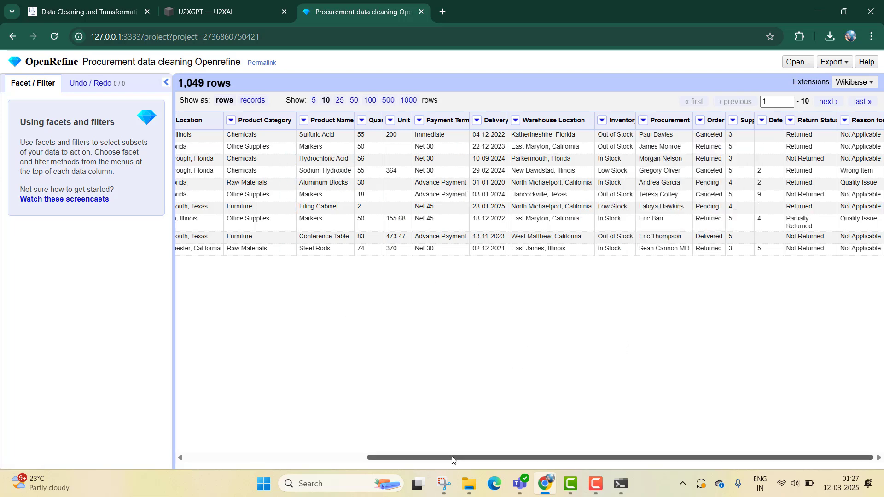
{"action": "left_click_drag", "start_coordinate": [452, 459], "coordinate": [271, 458]}
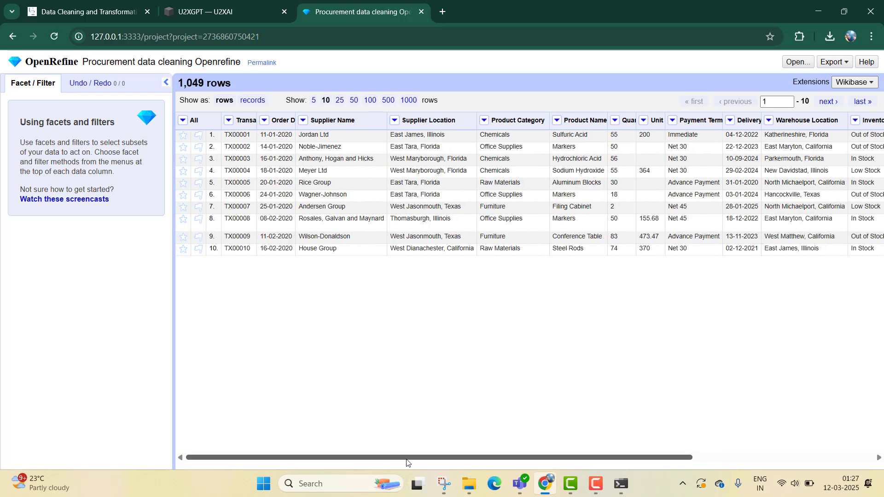
{"action": "left_click_drag", "start_coordinate": [406, 459], "coordinate": [818, 264]}
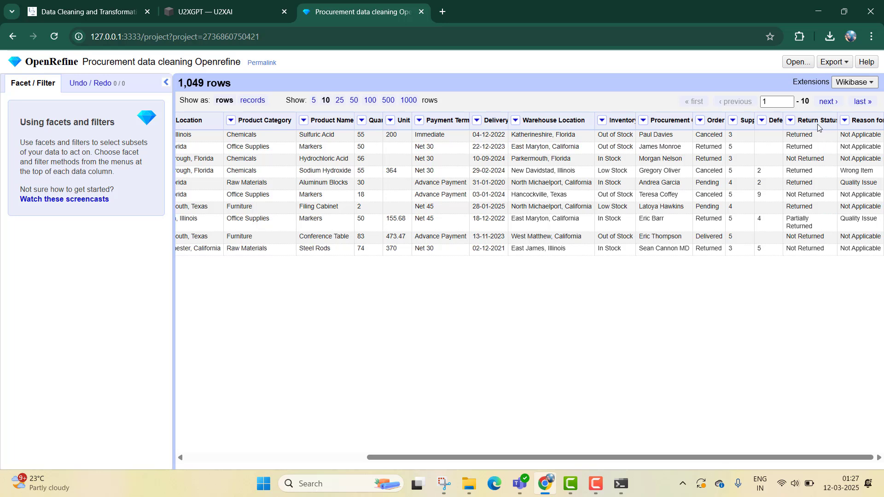
- Review the U2XGPT guidance on discovering inconsistent entries and exploring data patterns with numeric facets
{"action": "left_click", "coordinate": [763, 122]}
{"action": "mouse_move", "coordinate": [776, 134]}
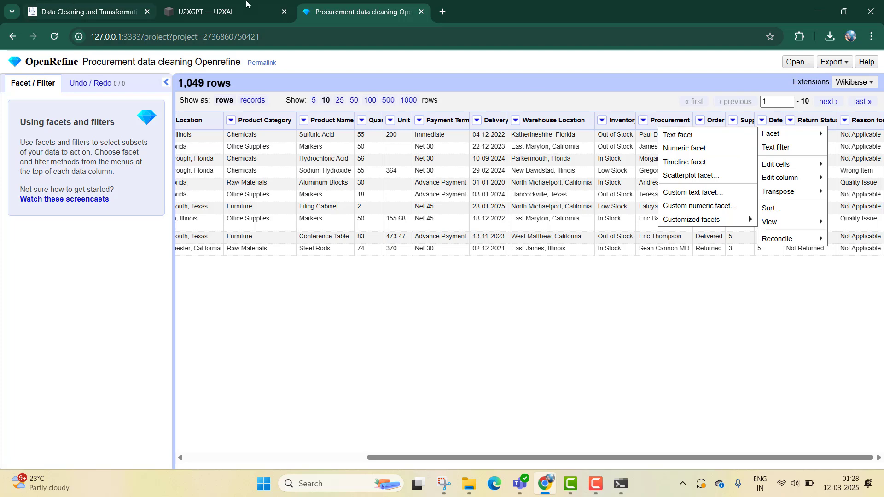
{"action": "left_click", "coordinate": [247, 4]}
{"action": "scroll", "coordinate": [545, 252], "scroll_direction": "down", "scroll_amount": 1}
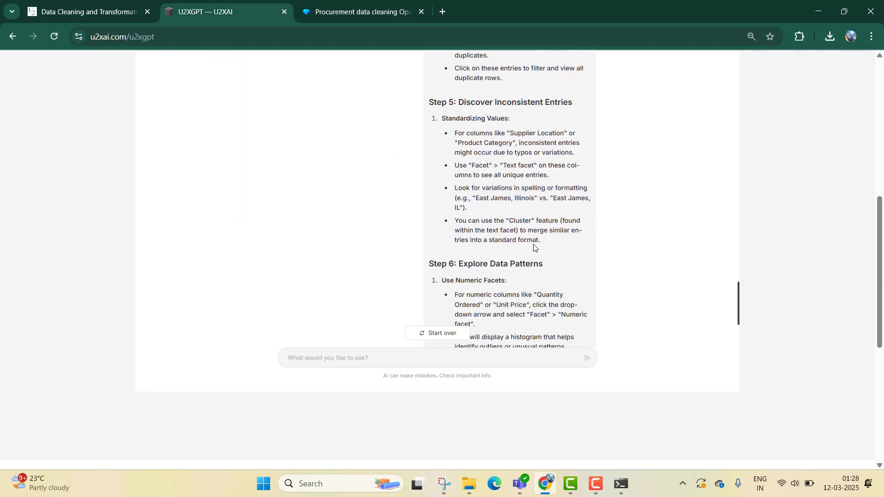
{"action": "scroll", "coordinate": [537, 248], "scroll_direction": "down", "scroll_amount": 3}
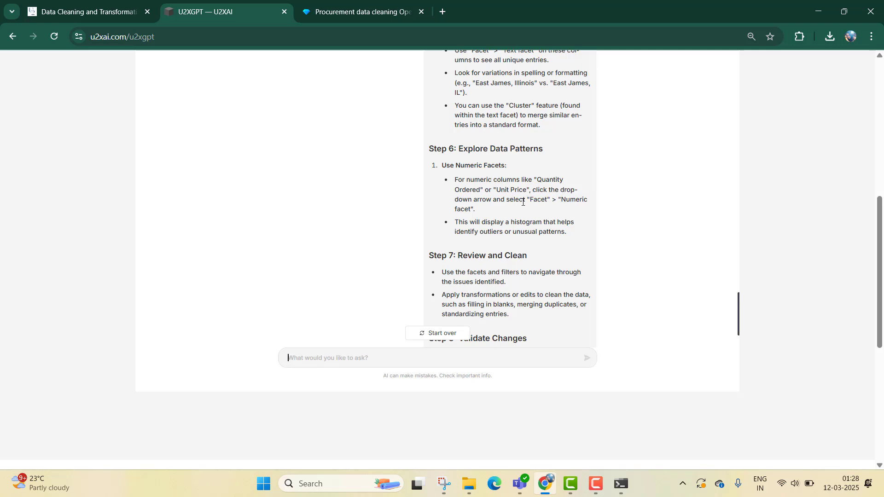
{"action": "left_click", "coordinate": [334, 5]}
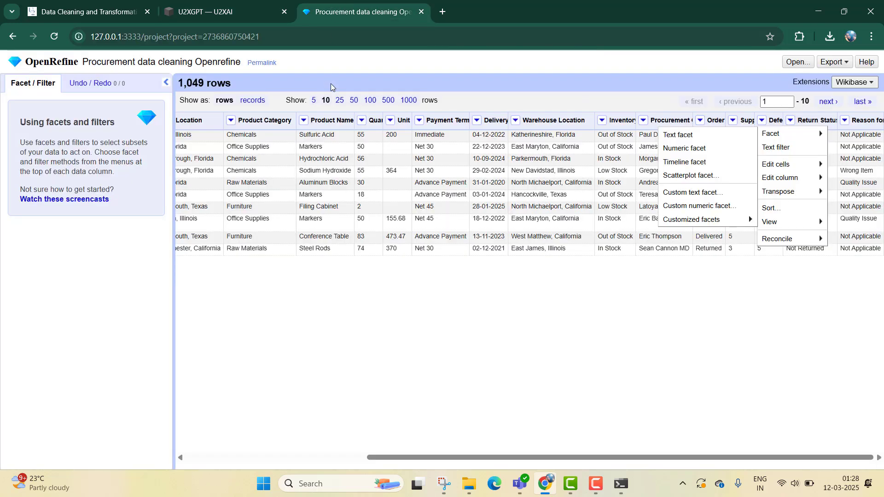
- Convert the Quantity Ordered column's cells to numbers with the common transform To number
{"action": "left_click", "coordinate": [364, 124]}
{"action": "left_click", "coordinate": [362, 121]}
{"action": "mouse_move", "coordinate": [394, 134]}
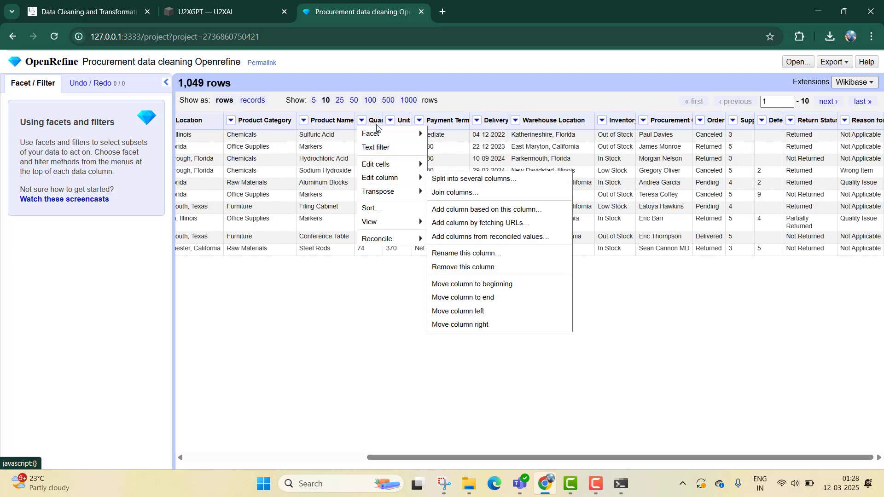
{"action": "left_click", "coordinate": [381, 288]}
{"action": "left_click", "coordinate": [361, 121]}
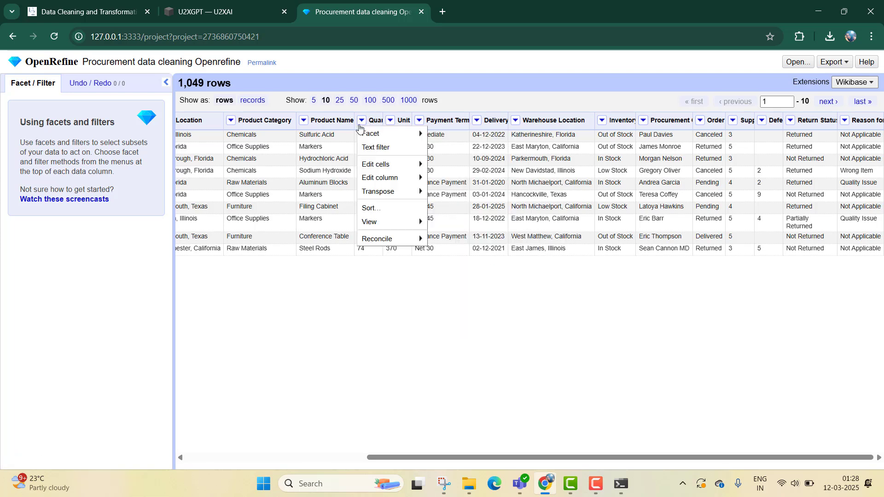
{"action": "mouse_move", "coordinate": [378, 137]}
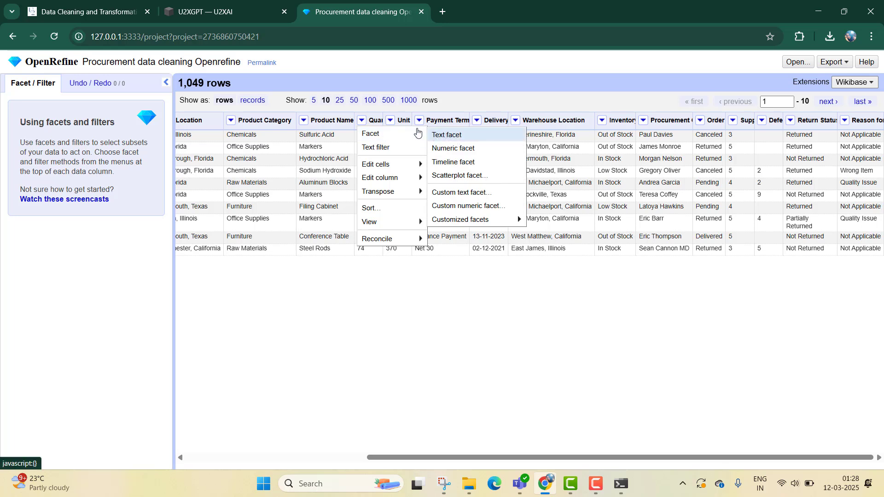
{"action": "mouse_move", "coordinate": [386, 167]}
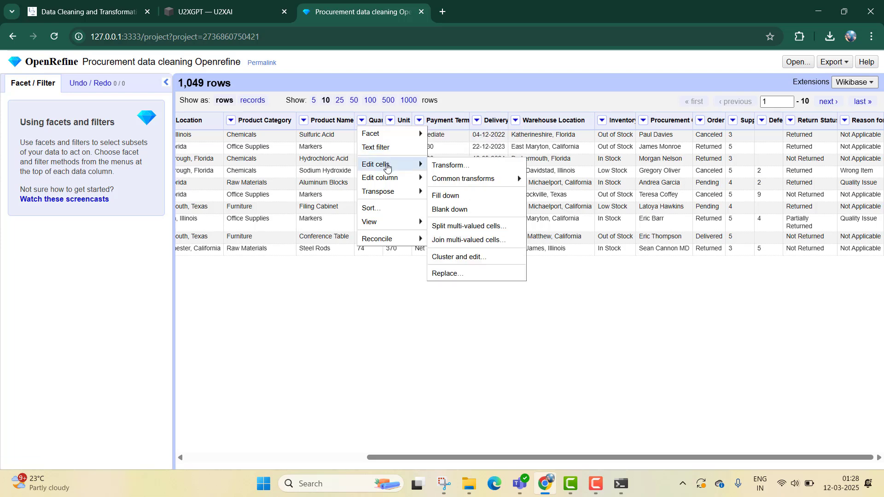
{"action": "mouse_move", "coordinate": [454, 183]}
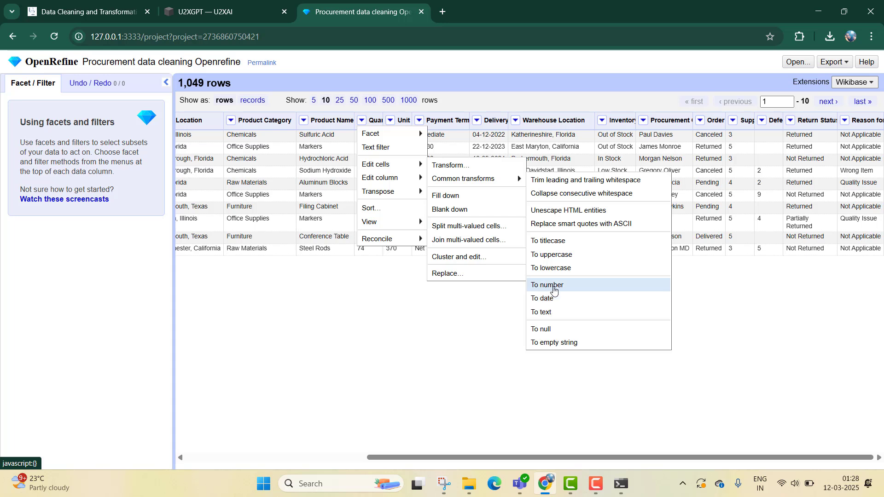
{"action": "left_click", "coordinate": [554, 290]}
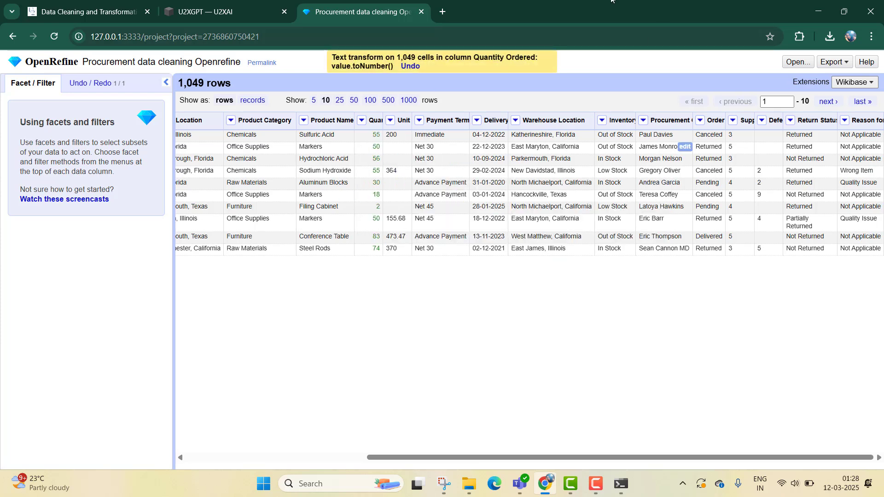
- Copy the Prompt 7 Remove Duplicates text from the course page into the U2XGPT question box
{"action": "left_click", "coordinate": [231, 6]}
{"action": "scroll", "coordinate": [555, 253], "scroll_direction": "down", "scroll_amount": 3}
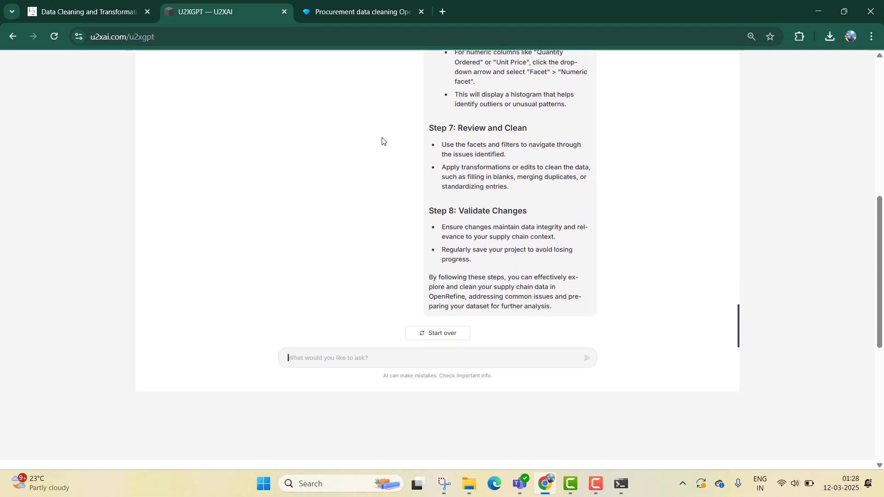
{"action": "left_click", "coordinate": [90, 12]}
{"action": "scroll", "coordinate": [508, 214], "scroll_direction": "down", "scroll_amount": 6}
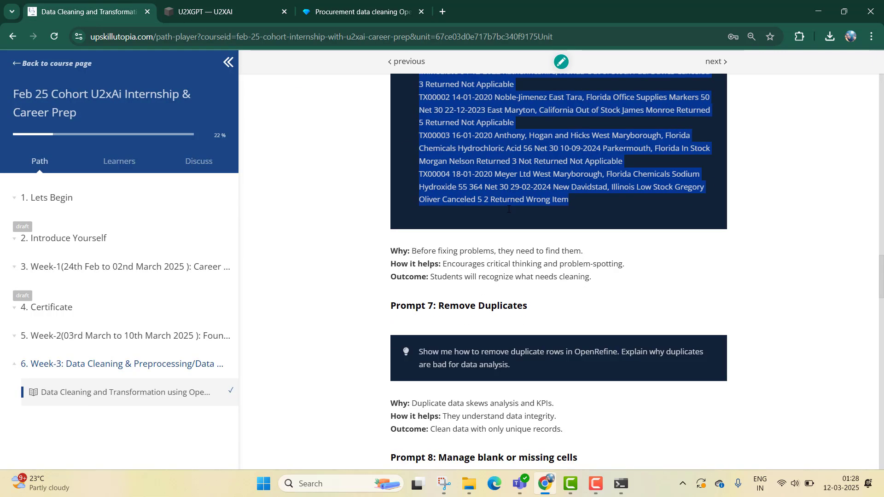
{"action": "left_click_drag", "start_coordinate": [514, 233], "coordinate": [412, 212]}
{"action": "key", "text": "ctrl+c"}
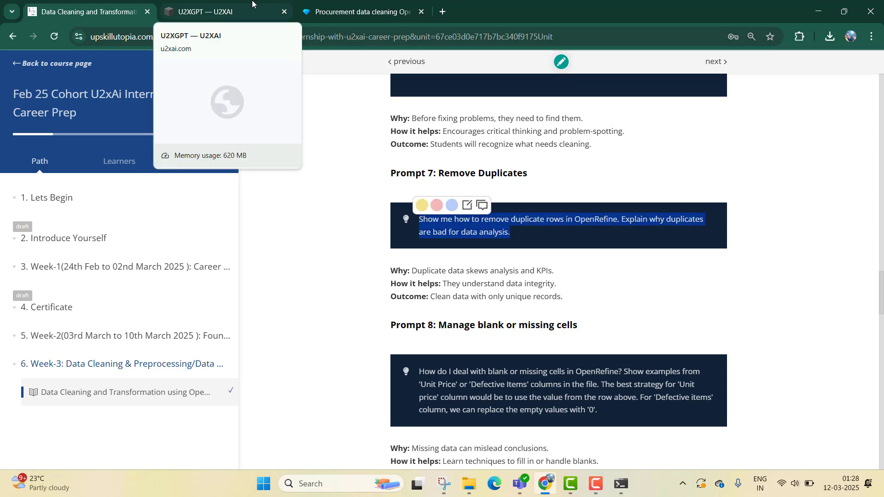
{"action": "left_click", "coordinate": [288, 4]}
{"action": "left_click", "coordinate": [432, 360]}
{"action": "key", "text": "ctrl+v"}
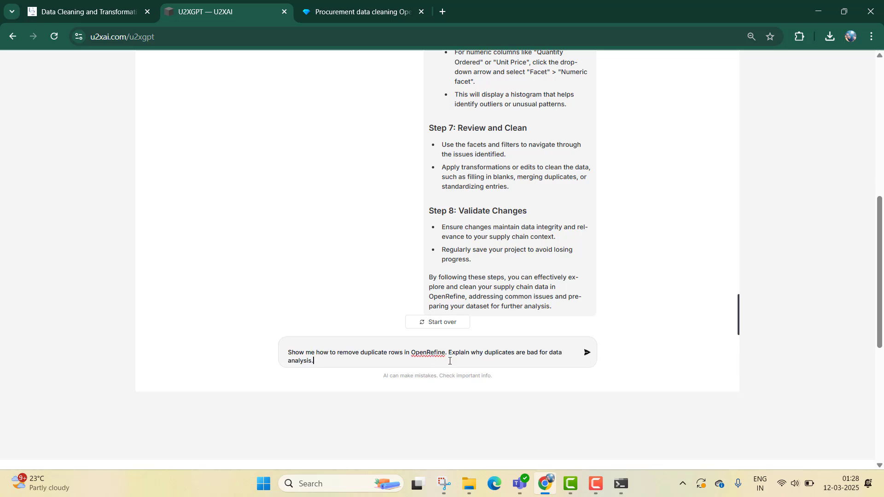
{"action": "left_click", "coordinate": [141, 6]}
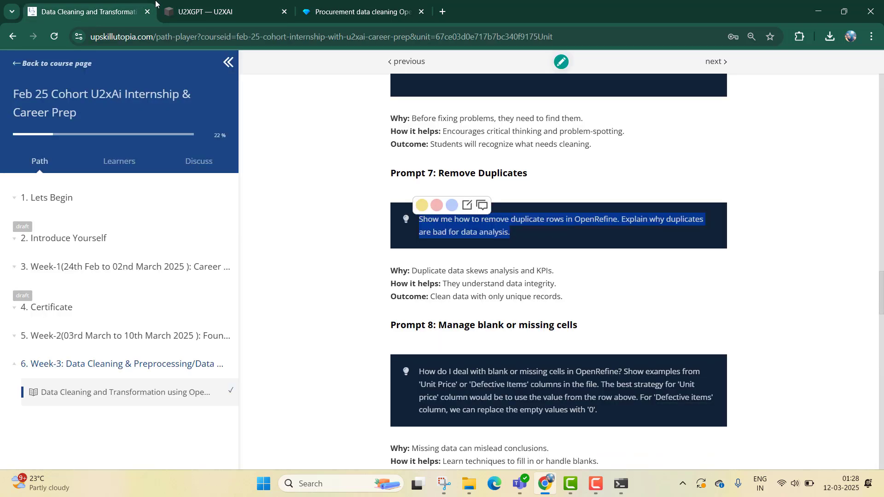
- Send the Prompt 7 Remove Duplicates question to U2XGPT
{"action": "scroll", "coordinate": [432, 160], "scroll_direction": "up", "scroll_amount": 7}
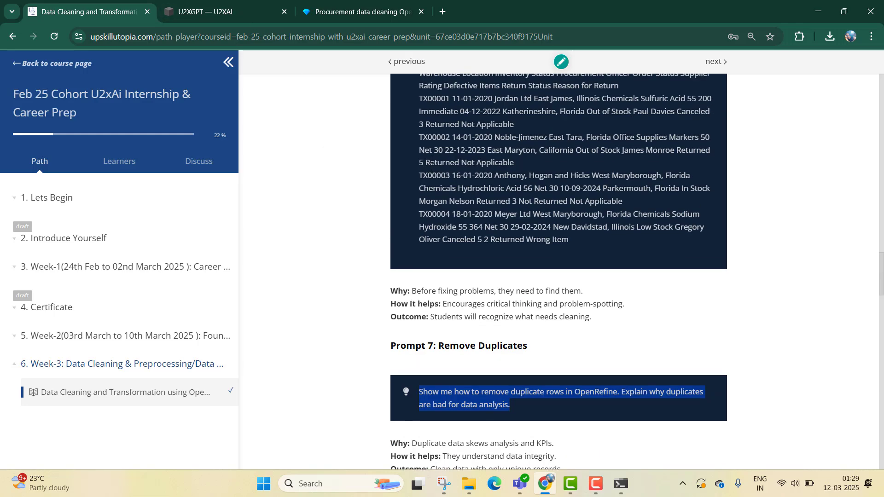
{"action": "scroll", "coordinate": [431, 159], "scroll_direction": "down", "scroll_amount": 7}
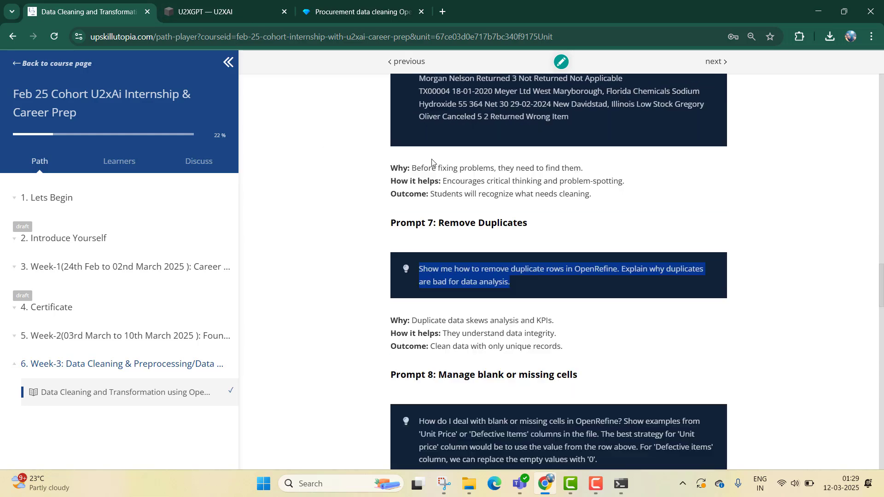
{"action": "left_click", "coordinate": [207, 11]}
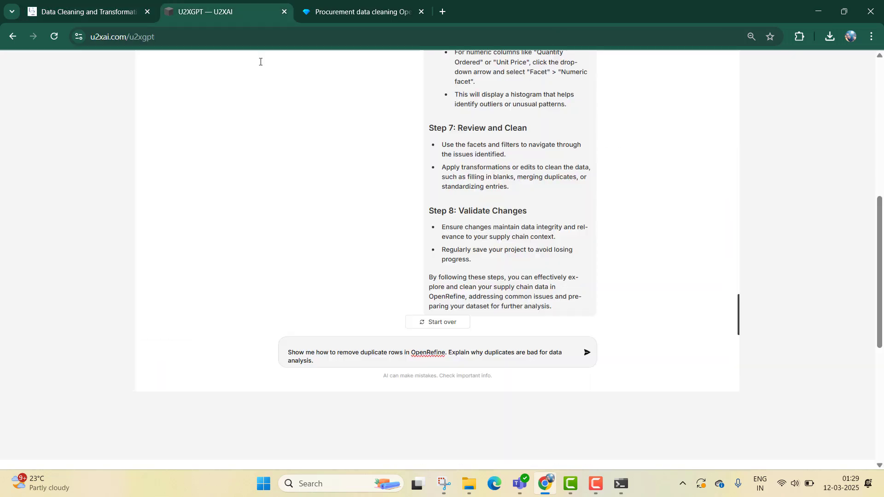
{"action": "left_click", "coordinate": [585, 353]}
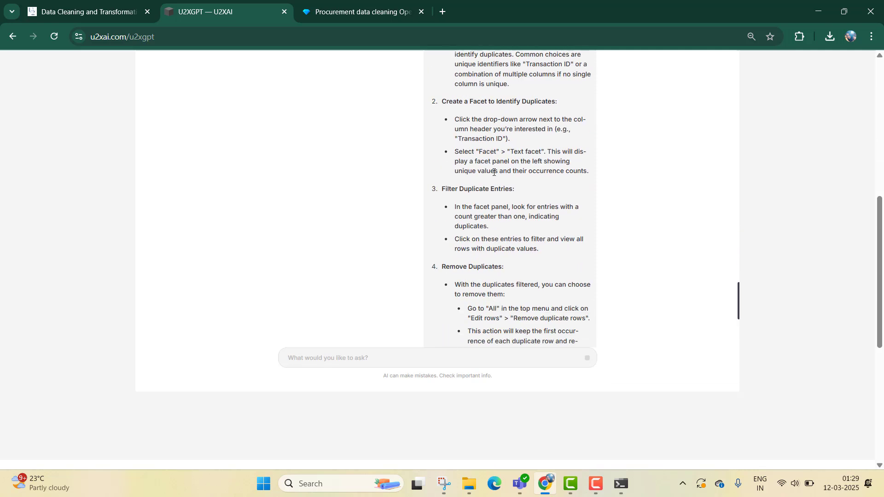
- Read U2XGPT's answer on finding and removing duplicate rows in OpenRefine
{"action": "scroll", "coordinate": [564, 192], "scroll_direction": "up", "scroll_amount": 2}
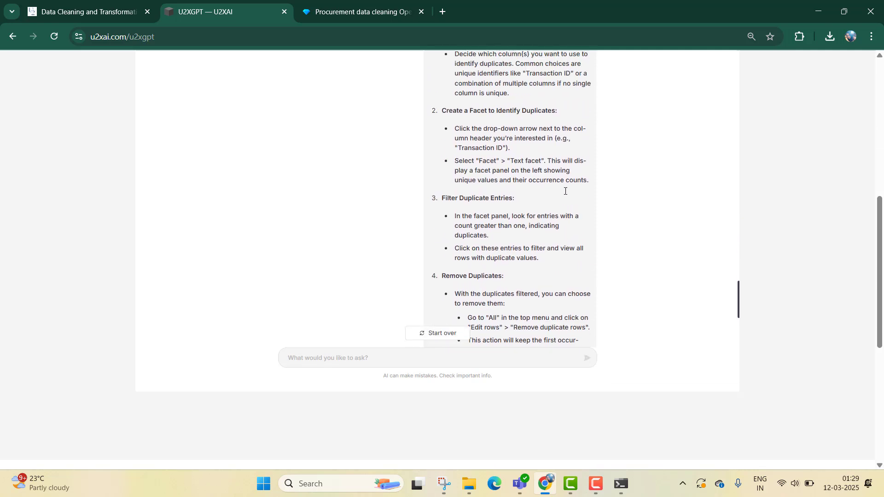
{"action": "scroll", "coordinate": [566, 193], "scroll_direction": "down", "scroll_amount": 3}
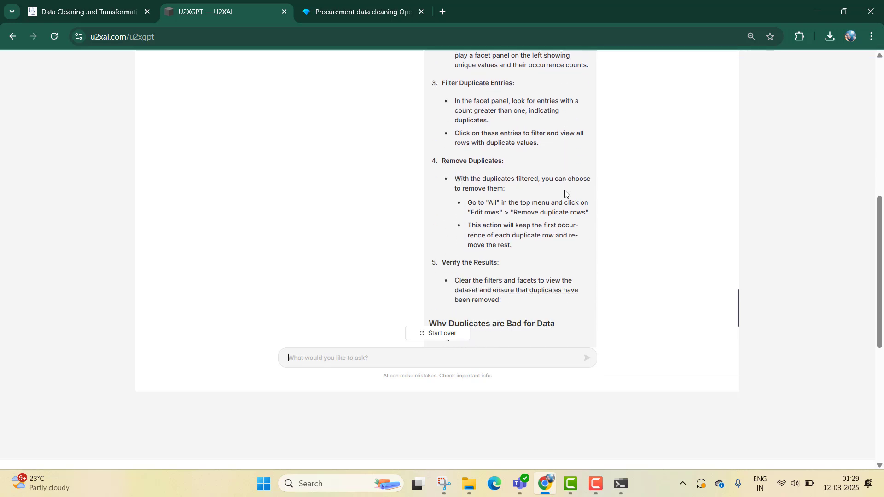
{"action": "scroll", "coordinate": [565, 193], "scroll_direction": "down", "scroll_amount": 6}
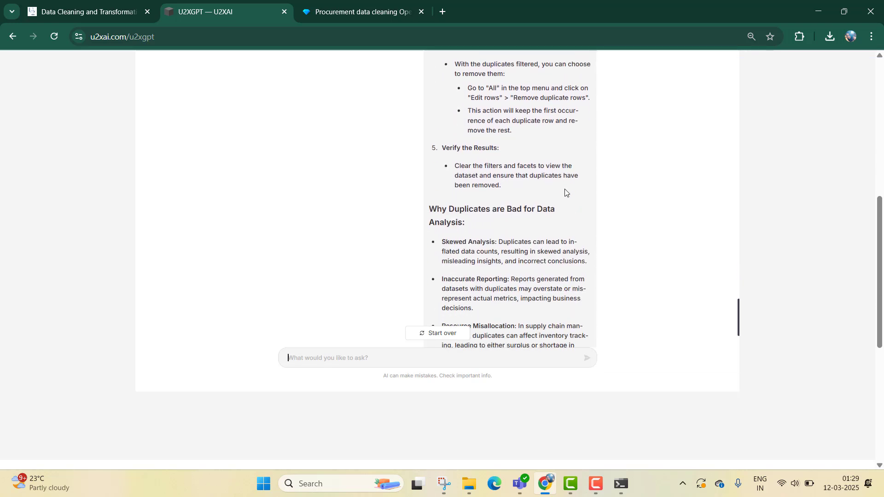
- Add a Duplicates facet on the Transaction ID column and filter to the duplicated rows
{"action": "left_click", "coordinate": [317, 5]}
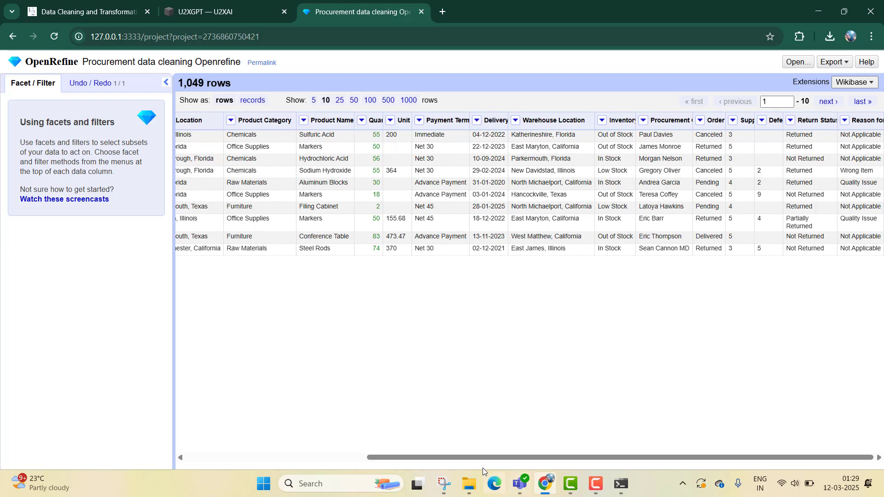
{"action": "left_click_drag", "start_coordinate": [478, 457], "coordinate": [280, 458]}
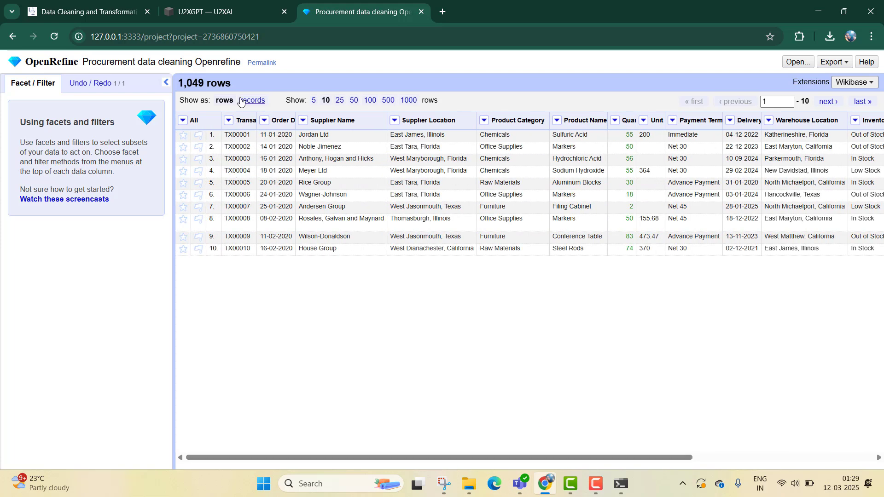
{"action": "left_click", "coordinate": [229, 122]}
{"action": "mouse_move", "coordinate": [253, 135]}
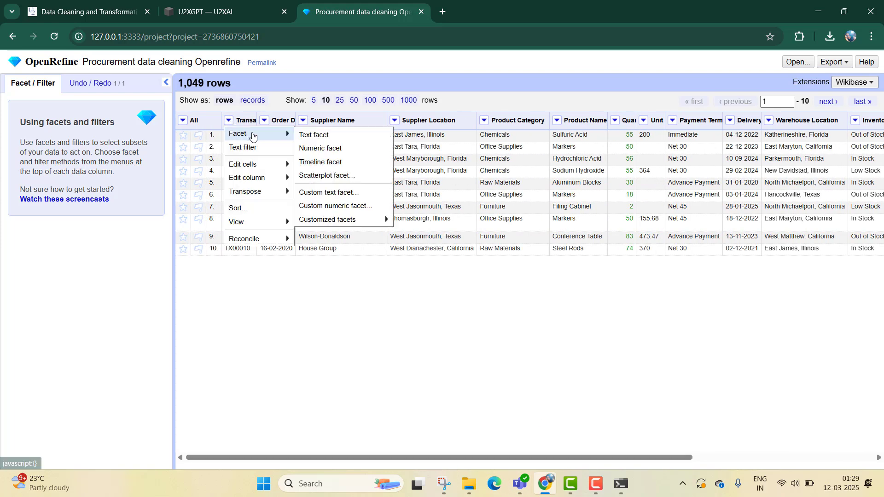
{"action": "mouse_move", "coordinate": [355, 221]}
{"action": "left_click", "coordinate": [420, 237]}
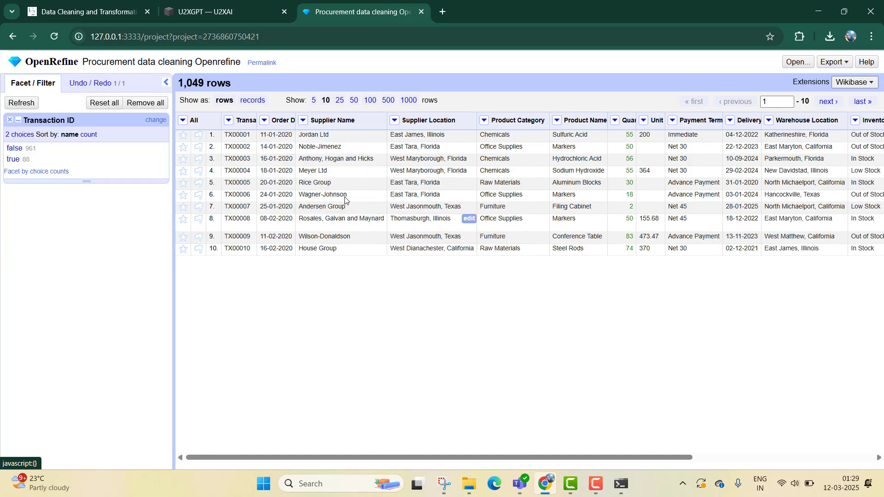
{"action": "left_click", "coordinate": [13, 159]}
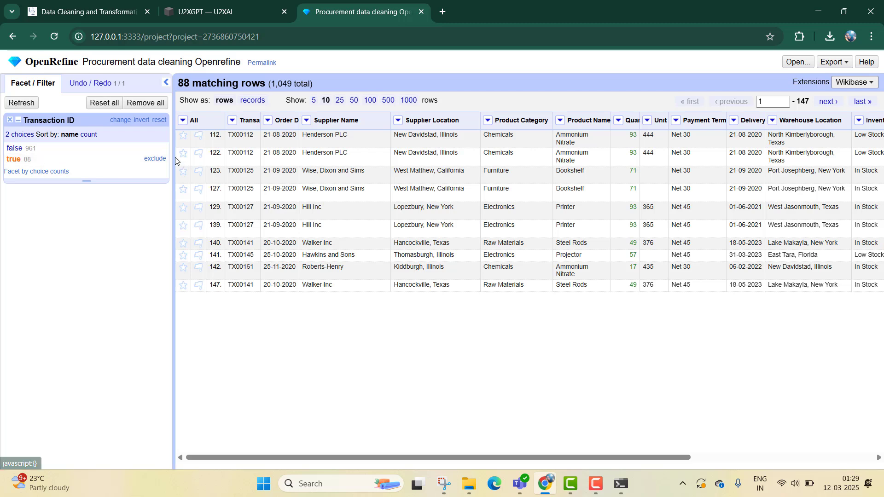
{"action": "left_click", "coordinate": [182, 121]}
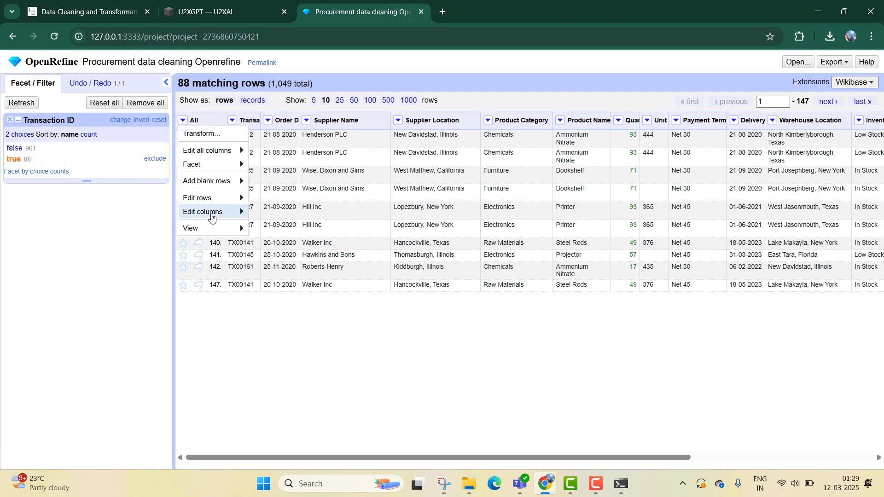
{"action": "mouse_move", "coordinate": [211, 198]}
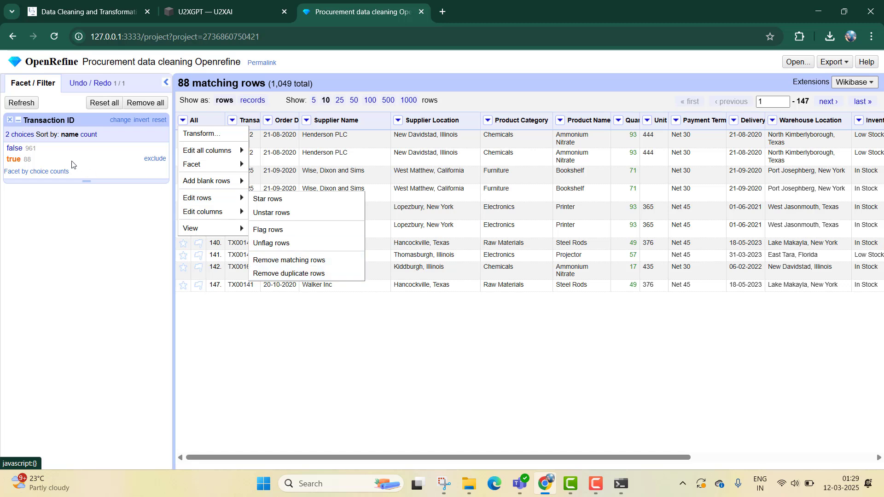
{"action": "mouse_move", "coordinate": [207, 164]}
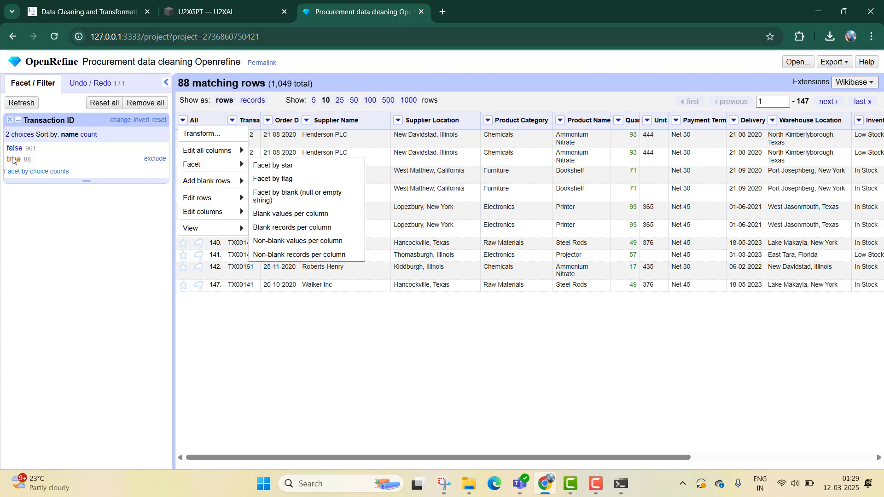
{"action": "left_click", "coordinate": [72, 270]}
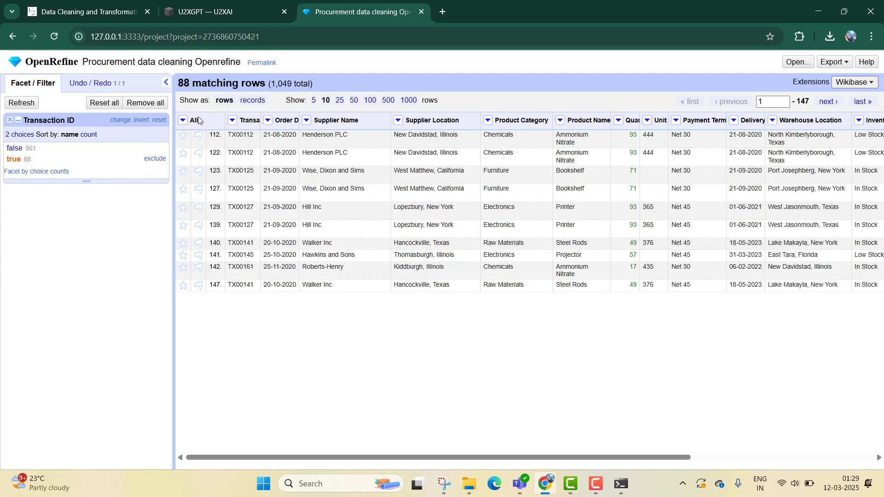
- Remove the filtered facet and create a fresh Duplicates facet on the Transaction ID column
{"action": "left_click", "coordinate": [10, 120]}
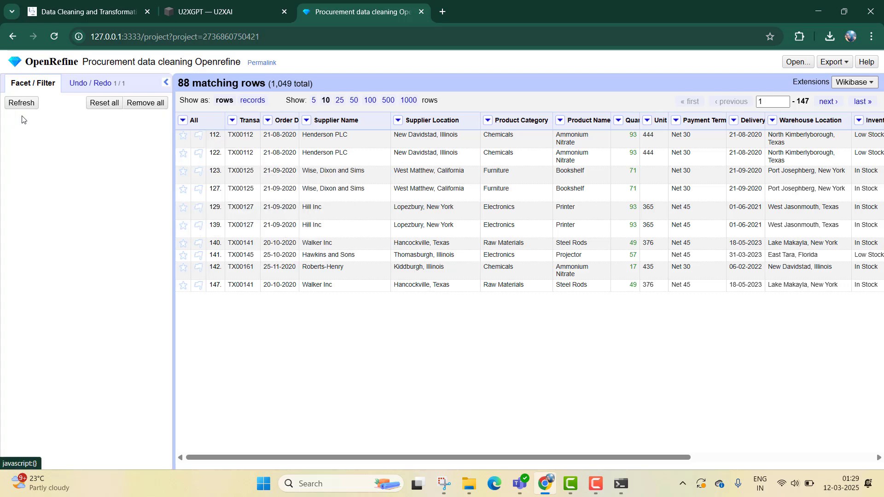
{"action": "left_click", "coordinate": [229, 121]}
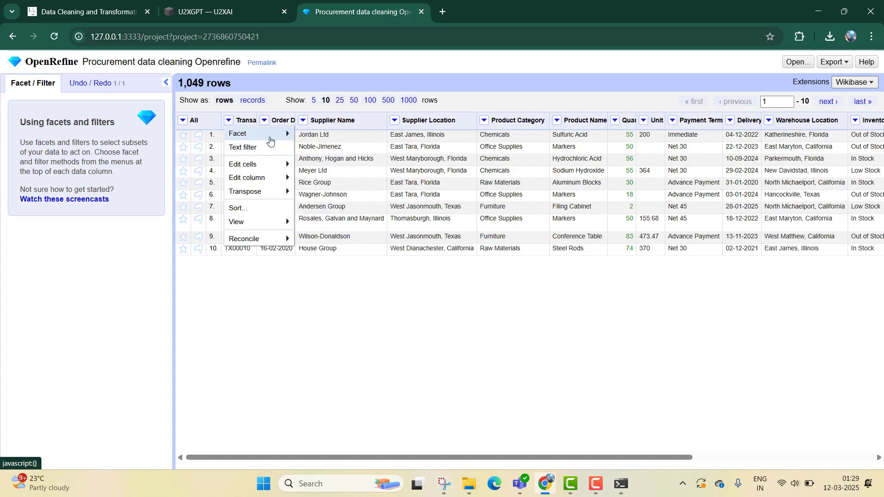
{"action": "mouse_move", "coordinate": [285, 180]}
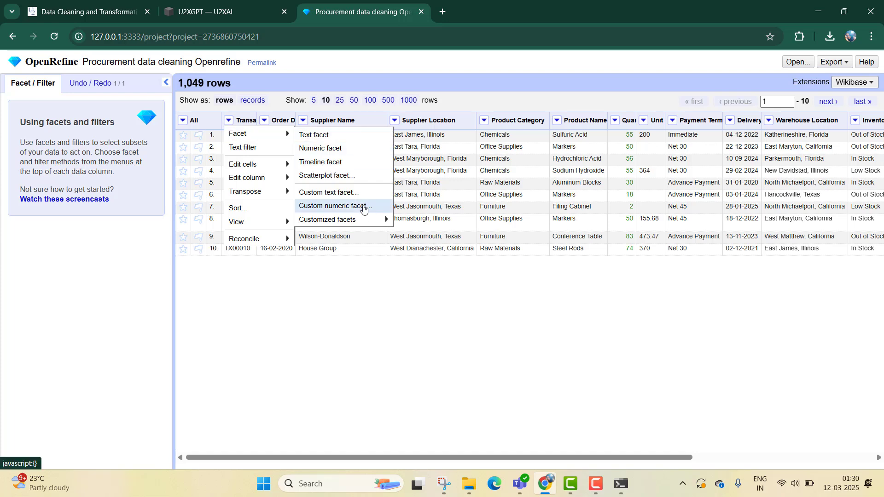
{"action": "mouse_move", "coordinate": [362, 220]}
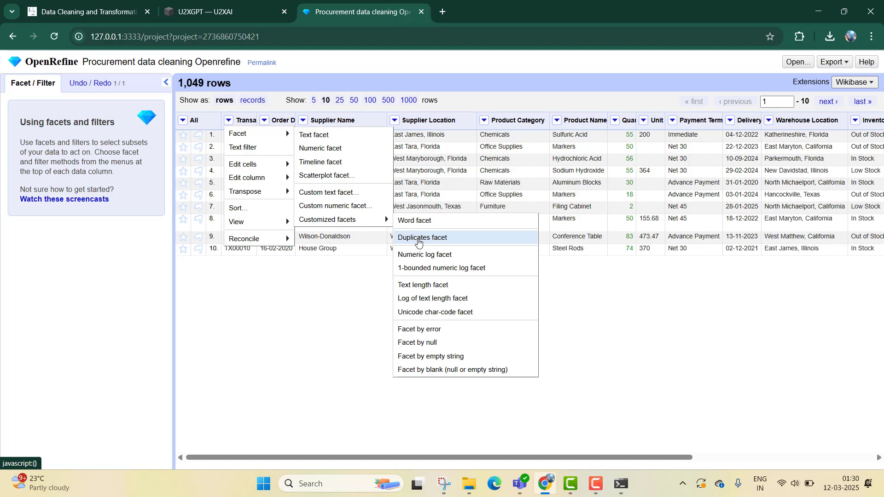
{"action": "mouse_move", "coordinate": [257, 165]}
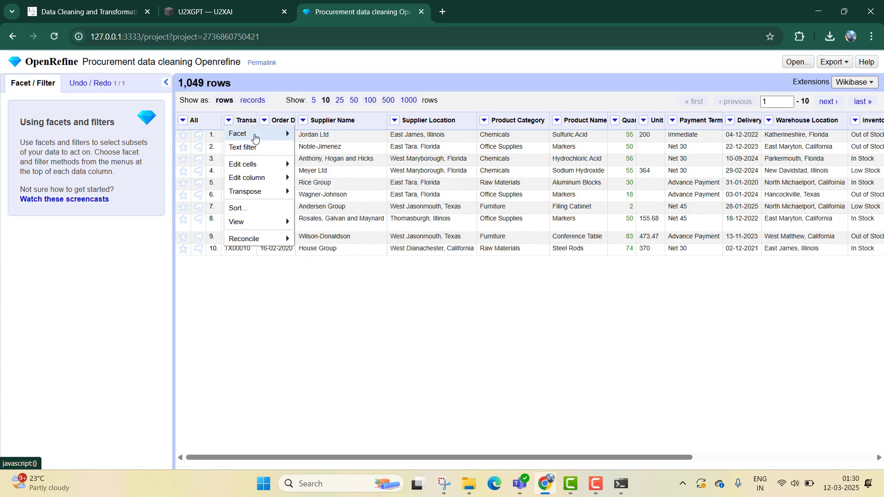
{"action": "mouse_move", "coordinate": [252, 136]}
{"action": "mouse_move", "coordinate": [332, 220]}
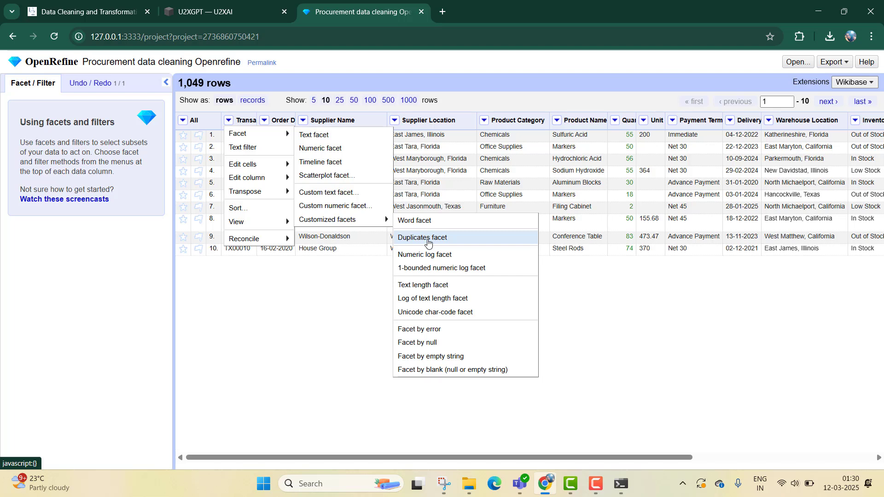
{"action": "left_click", "coordinate": [428, 242]}
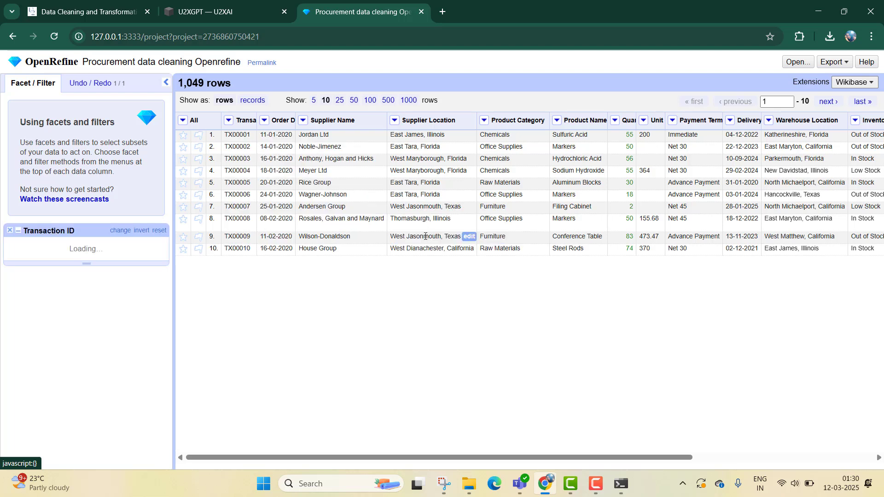
- Remove duplicate rows across the whole table, using all columns to identify duplicates
{"action": "left_click", "coordinate": [182, 120]}
{"action": "mouse_move", "coordinate": [206, 183]}
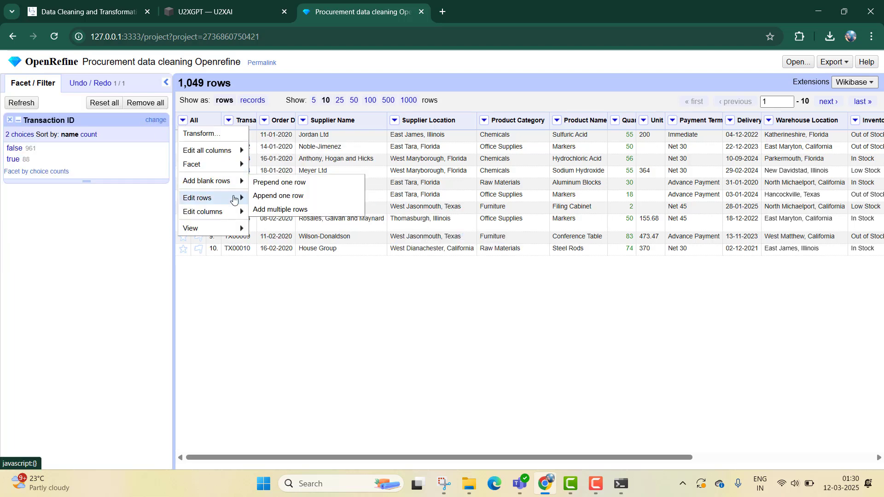
{"action": "mouse_move", "coordinate": [202, 198]}
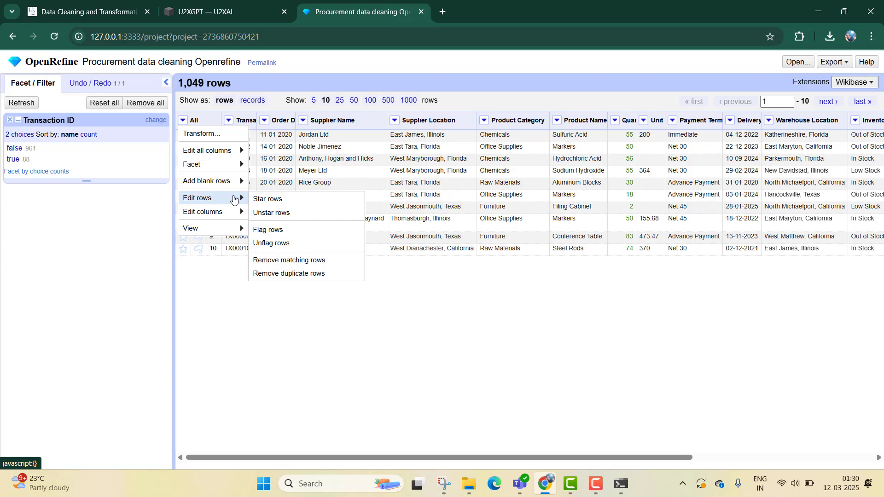
{"action": "left_click", "coordinate": [282, 275]}
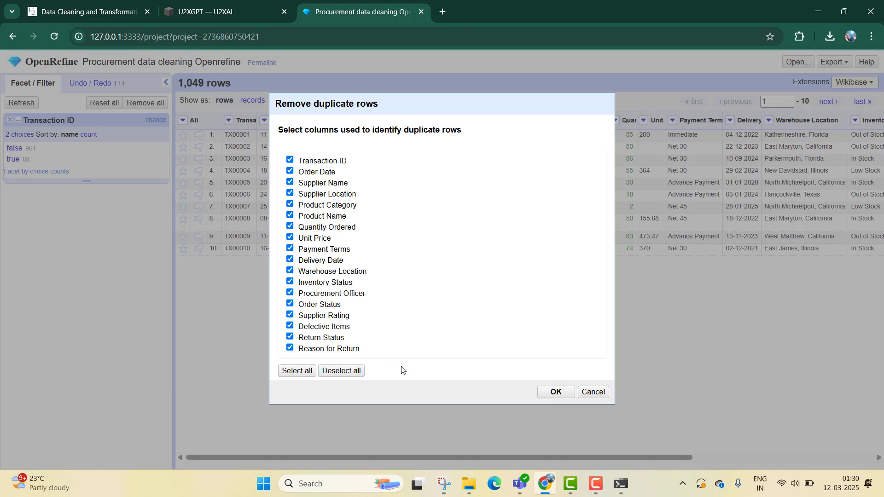
{"action": "left_click", "coordinate": [556, 392]}
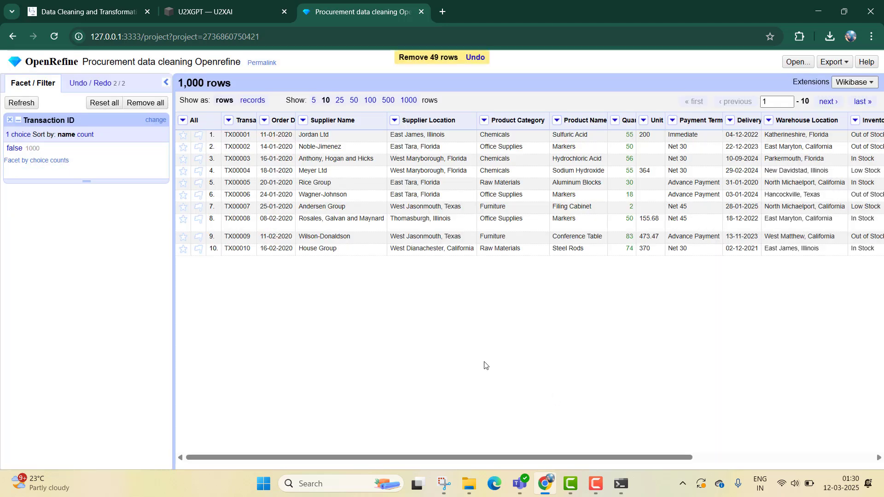
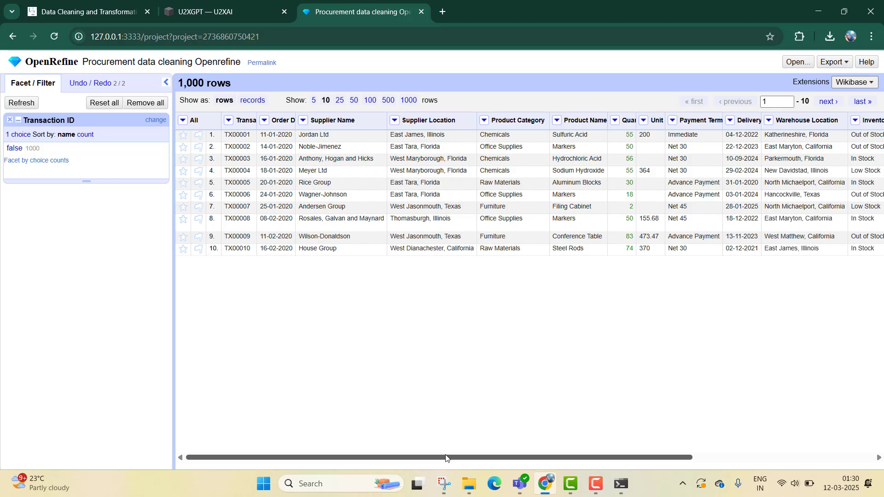
- Review U2XGPT's duplicate-removal answer and the course prompts that follow it
{"action": "left_click", "coordinate": [229, 120]}
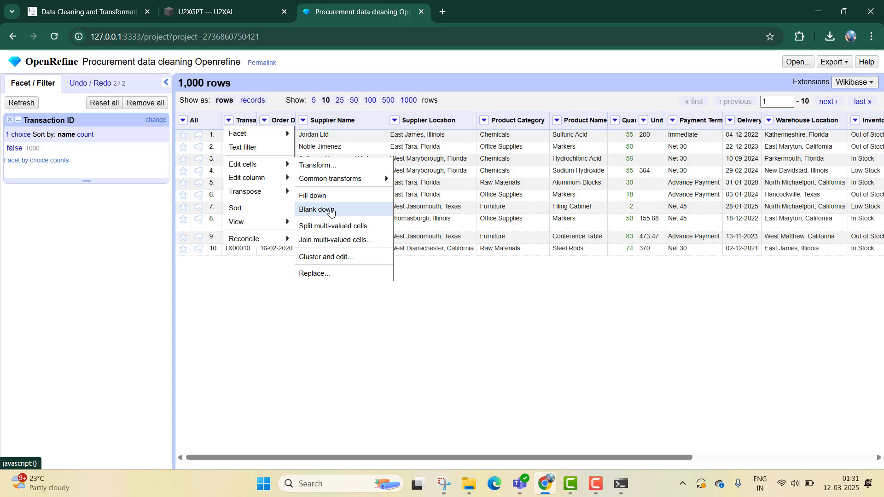
{"action": "left_click", "coordinate": [384, 371]}
{"action": "left_click", "coordinate": [124, 2]}
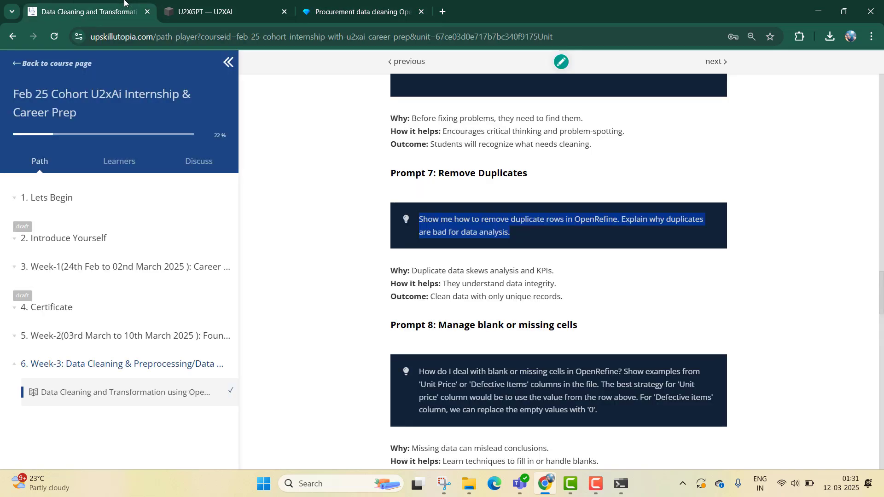
{"action": "left_click", "coordinate": [221, 11]}
{"action": "scroll", "coordinate": [517, 229], "scroll_direction": "down", "scroll_amount": 1}
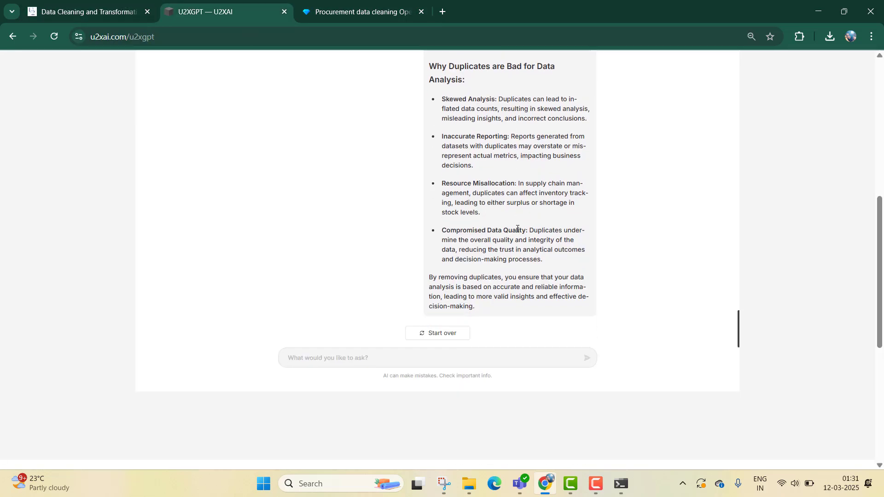
{"action": "scroll", "coordinate": [518, 228], "scroll_direction": "up", "scroll_amount": 8}
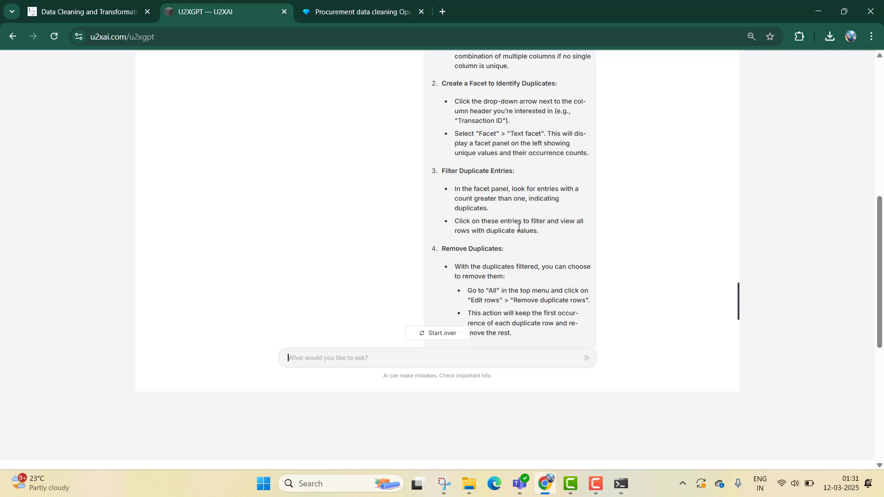
{"action": "scroll", "coordinate": [531, 287], "scroll_direction": "down", "scroll_amount": 1}
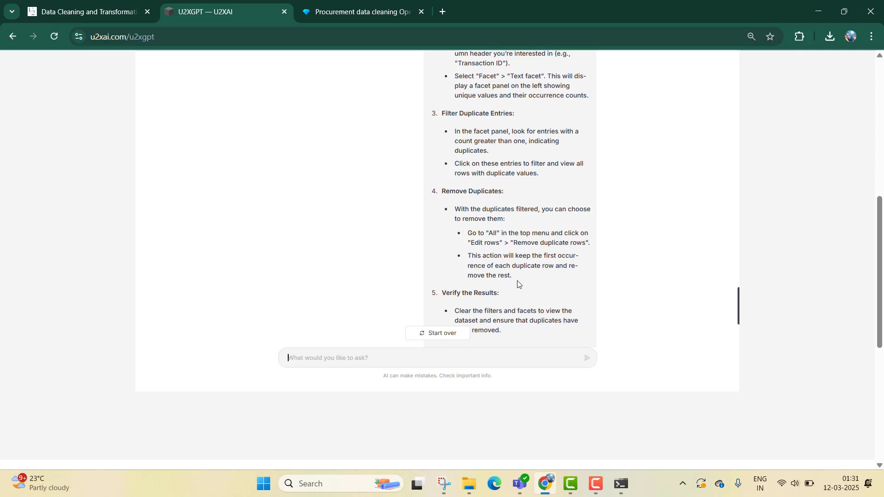
{"action": "left_click", "coordinate": [112, 2]}
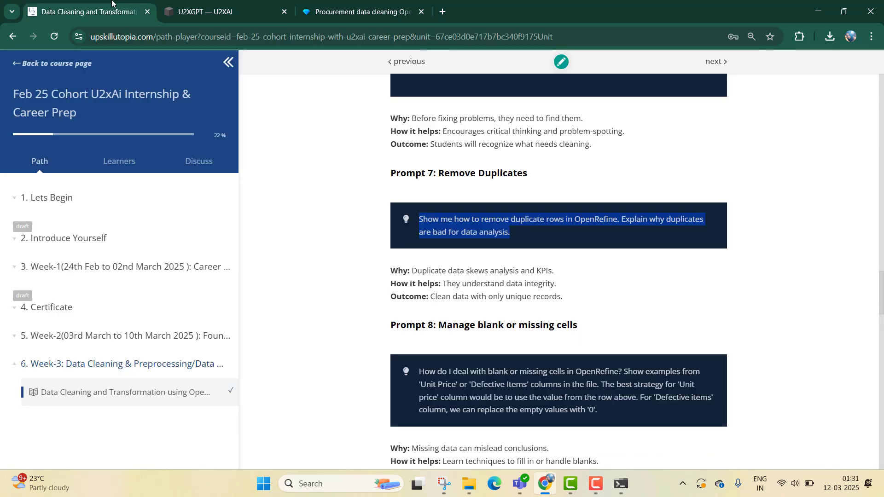
{"action": "scroll", "coordinate": [489, 253], "scroll_direction": "down", "scroll_amount": 2}
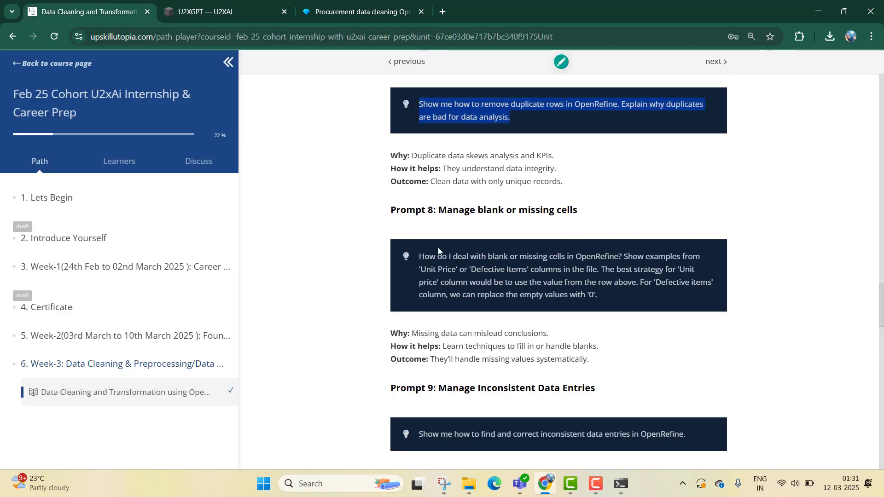
- Copy Prompt 8 on managing blank or missing cells from the course page and submit it to U2XGPT
{"action": "mouse_move", "coordinate": [420, 256]}
{"action": "left_mouse_down"}
{"action": "mouse_move", "coordinate": [598, 270]}
{"action": "mouse_move", "coordinate": [635, 295]}
{"action": "left_mouse_up"}
{"action": "key", "text": "ctrl+c"}
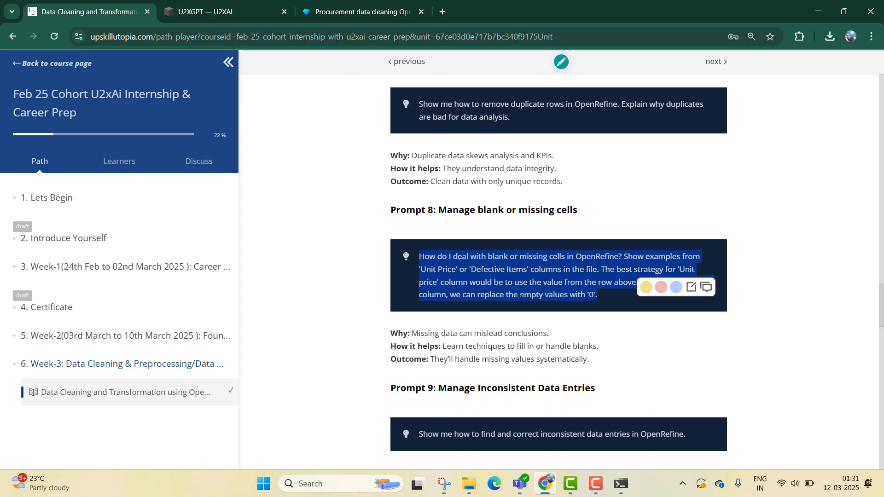
{"action": "left_click", "coordinate": [601, 283]}
{"action": "left_click", "coordinate": [663, 289]}
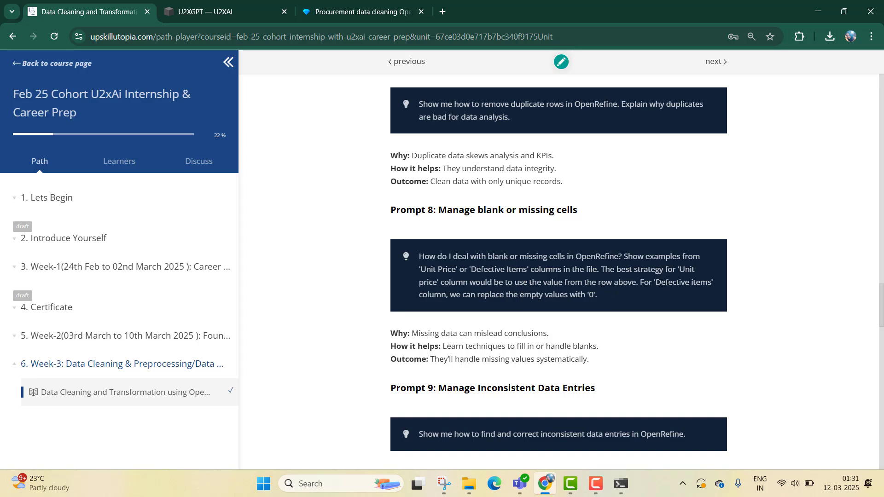
{"action": "left_click_drag", "start_coordinate": [656, 282], "coordinate": [721, 286]}
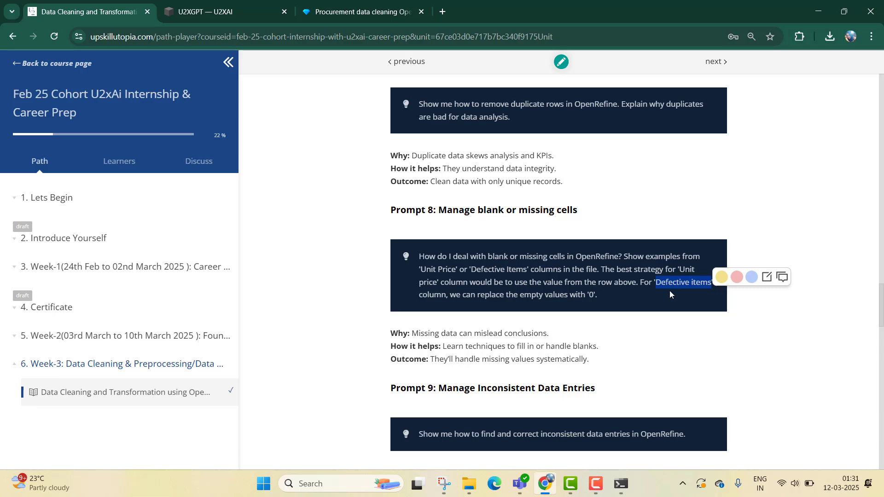
{"action": "left_click", "coordinate": [615, 278]}
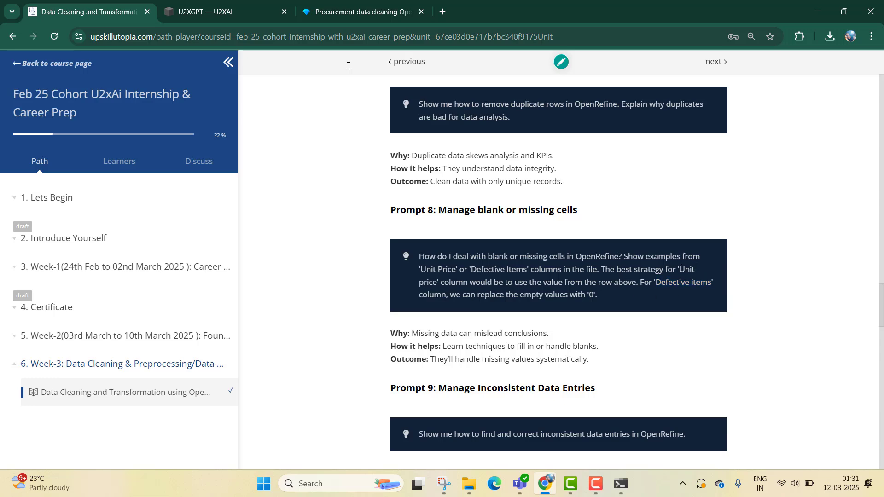
{"action": "left_click", "coordinate": [207, 12]}
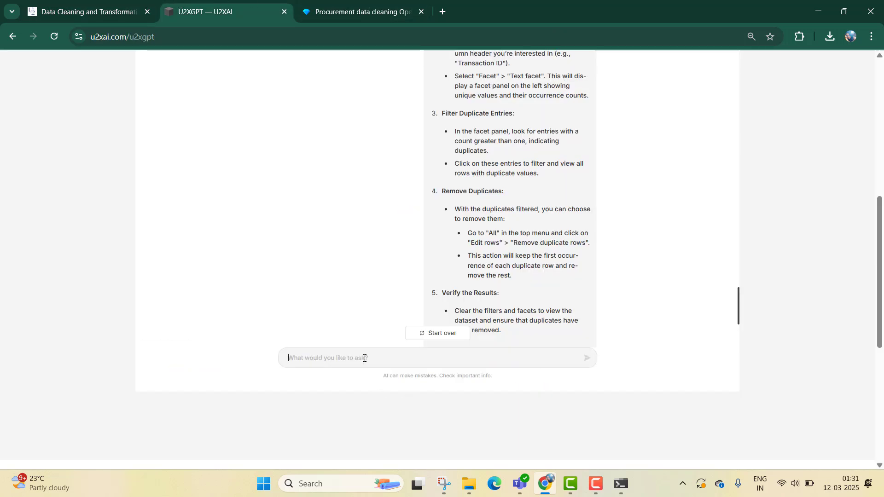
{"action": "key", "text": "ctrl+v"}
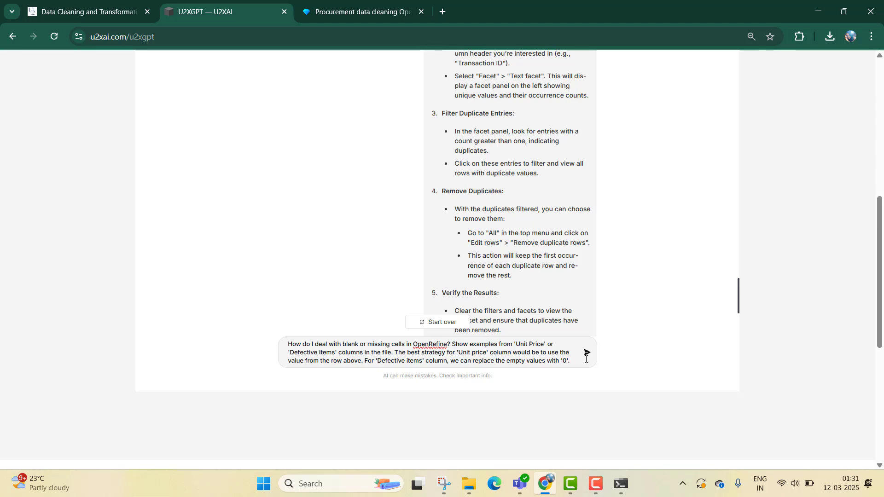
{"action": "left_click", "coordinate": [587, 355]}
- Read U2XGPT's answer on handling blank cells in the Unit Price and Defective Items columns
{"action": "scroll", "coordinate": [555, 258], "scroll_direction": "down", "scroll_amount": 5}
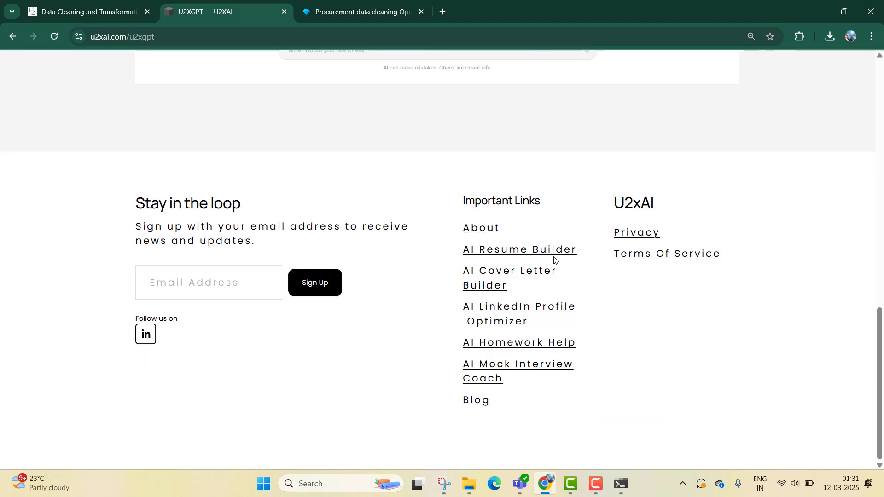
{"action": "scroll", "coordinate": [554, 259], "scroll_direction": "up", "scroll_amount": 5}
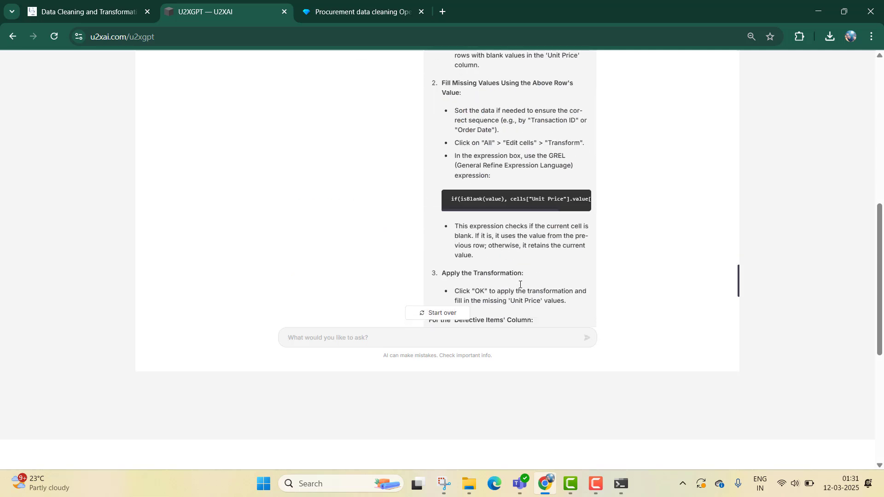
{"action": "scroll", "coordinate": [706, 256], "scroll_direction": "up", "scroll_amount": 8}
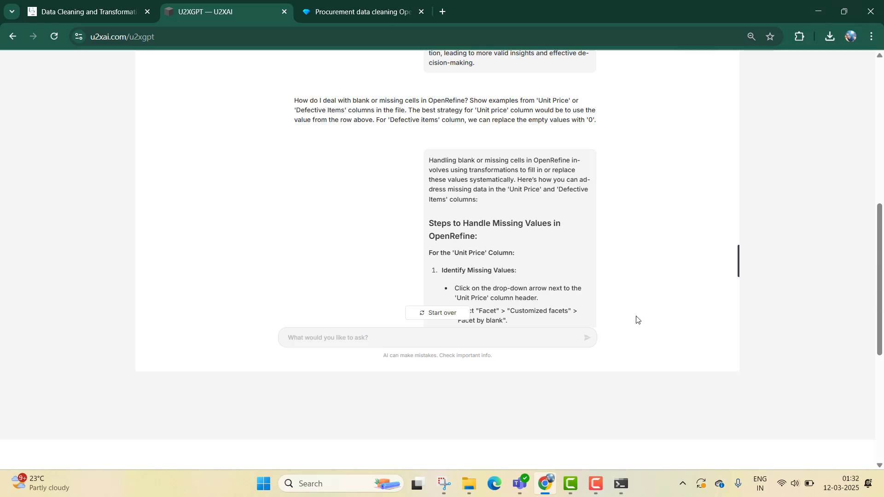
{"action": "scroll", "coordinate": [622, 309], "scroll_direction": "down", "scroll_amount": 1}
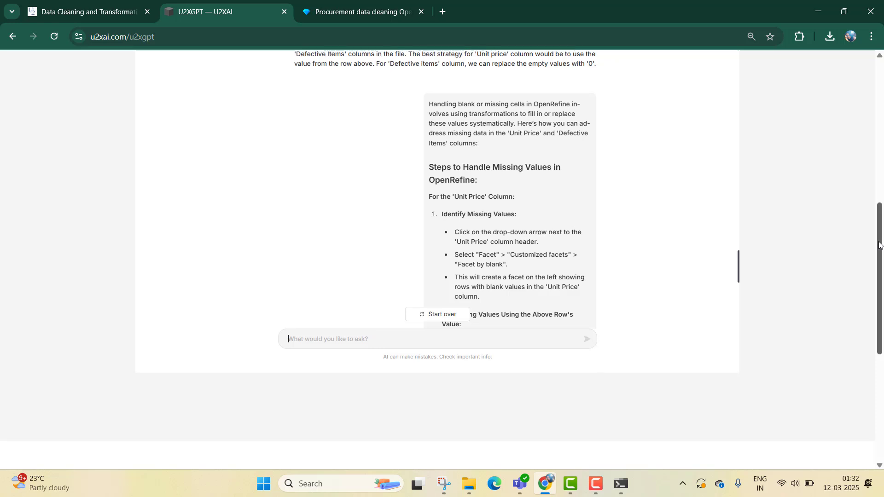
{"action": "left_click_drag", "start_coordinate": [879, 243], "coordinate": [877, 215]}
{"action": "scroll", "coordinate": [681, 189], "scroll_direction": "up", "scroll_amount": 1}
{"action": "scroll", "coordinate": [738, 209], "scroll_direction": "down", "scroll_amount": 2}
{"action": "scroll", "coordinate": [578, 223], "scroll_direction": "down", "scroll_amount": 2}
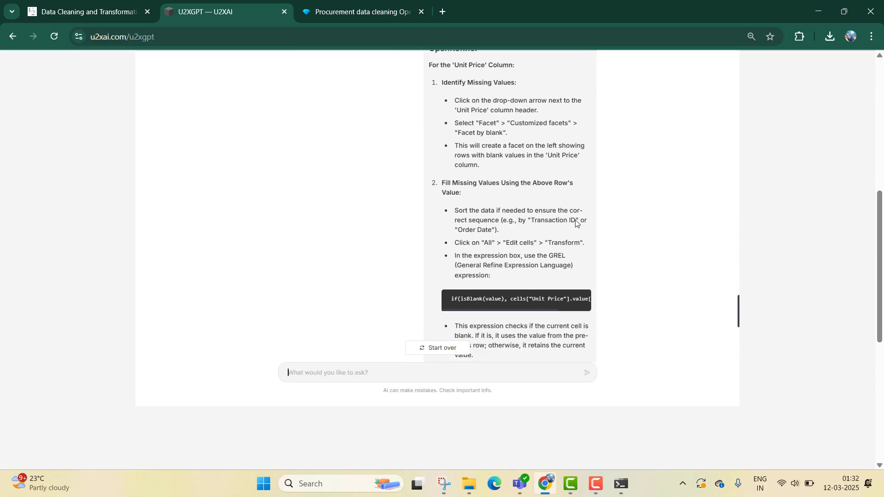
{"action": "scroll", "coordinate": [567, 234], "scroll_direction": "up", "scroll_amount": 1}
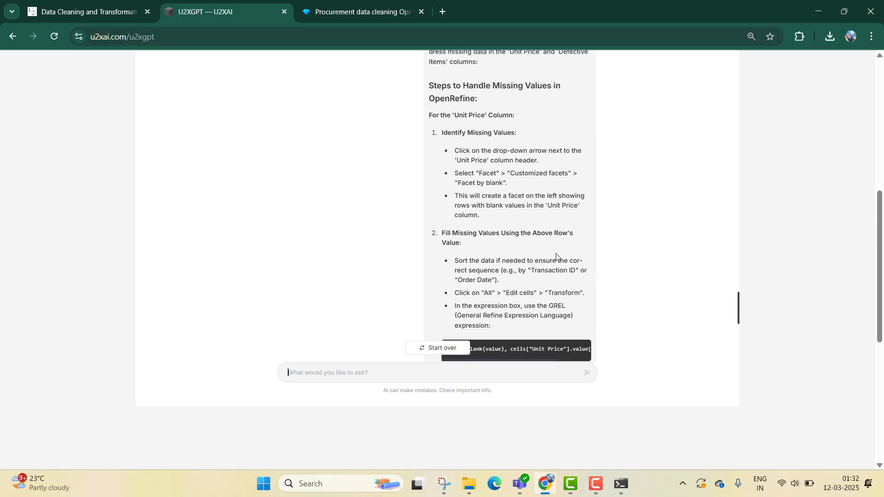
{"action": "scroll", "coordinate": [556, 256], "scroll_direction": "up", "scroll_amount": 1}
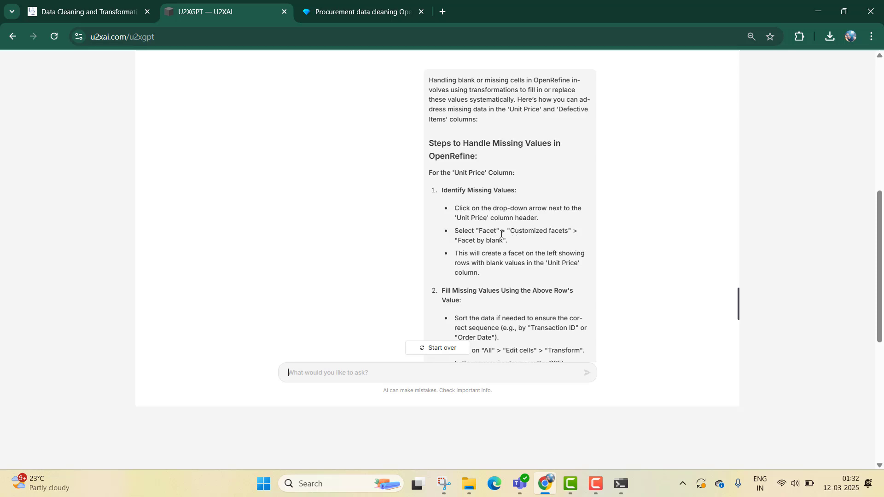
{"action": "scroll", "coordinate": [485, 244], "scroll_direction": "down", "scroll_amount": 1}
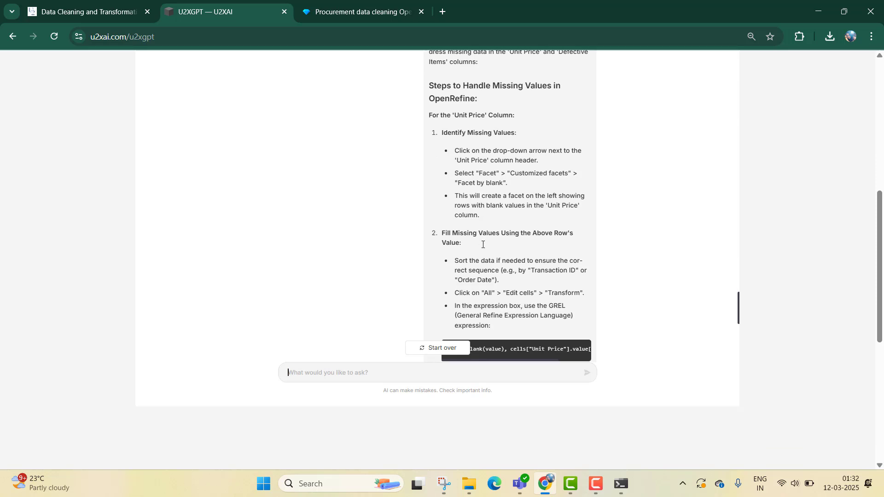
- Remove the Transaction ID facet and add a Facet by blank (null or empty string) on the Unit Price column
{"action": "left_click", "coordinate": [327, 11]}
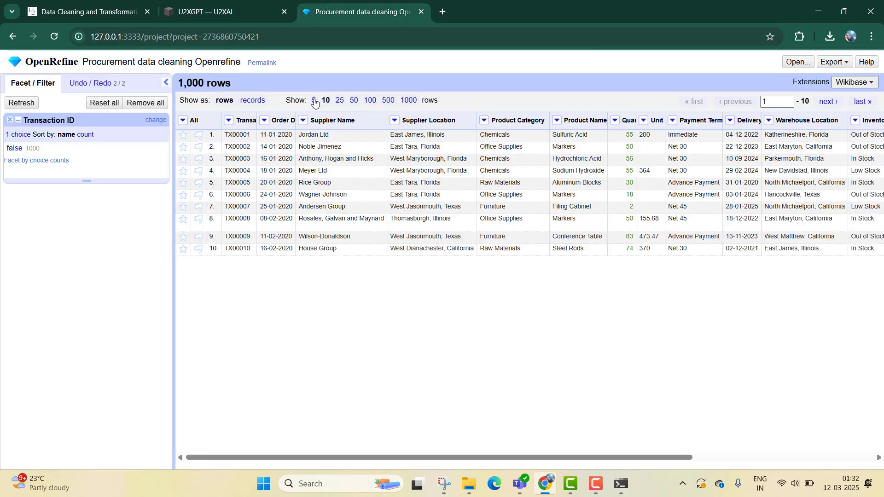
{"action": "left_click", "coordinate": [10, 119]}
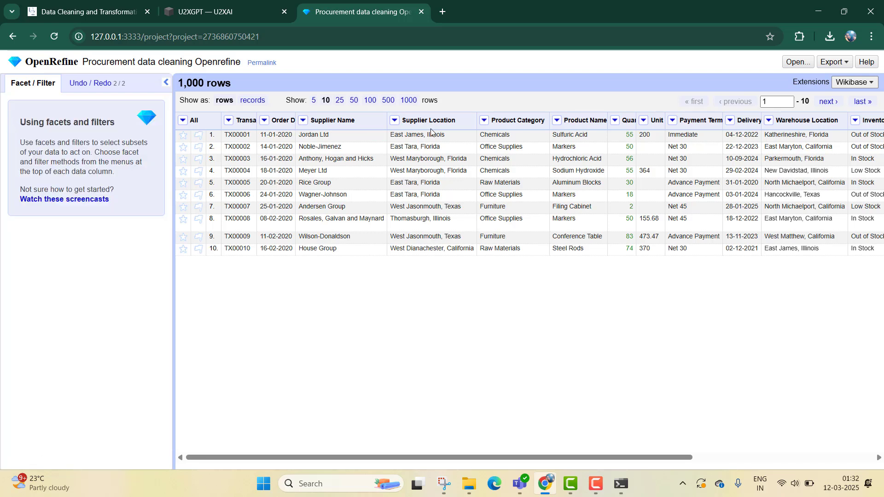
{"action": "left_click", "coordinate": [643, 120]}
{"action": "mouse_move", "coordinate": [679, 134]}
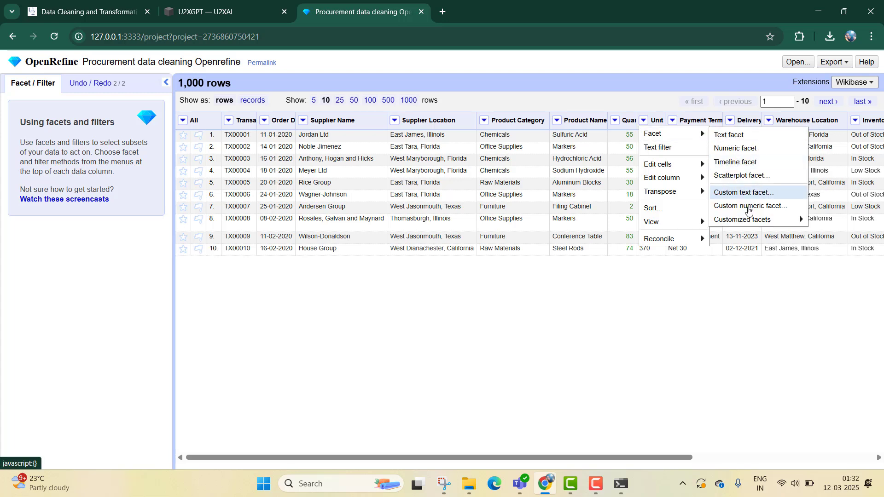
{"action": "mouse_move", "coordinate": [748, 219]}
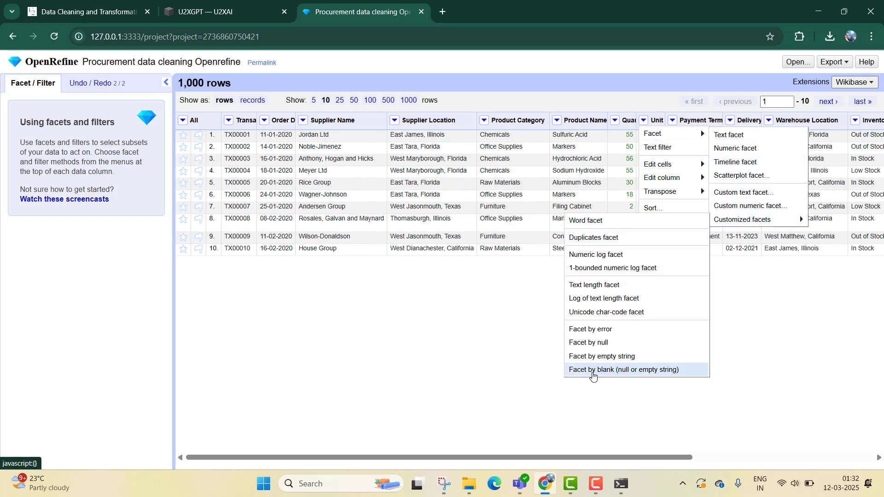
{"action": "left_click", "coordinate": [593, 371]}
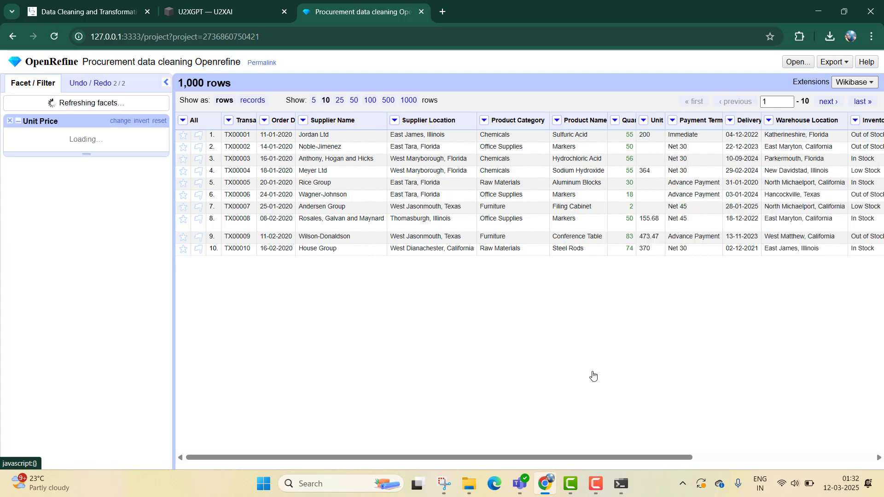
- Review the answer's steps for filling missing Unit Price values with a GREL transform expression
{"action": "left_click", "coordinate": [219, 14]}
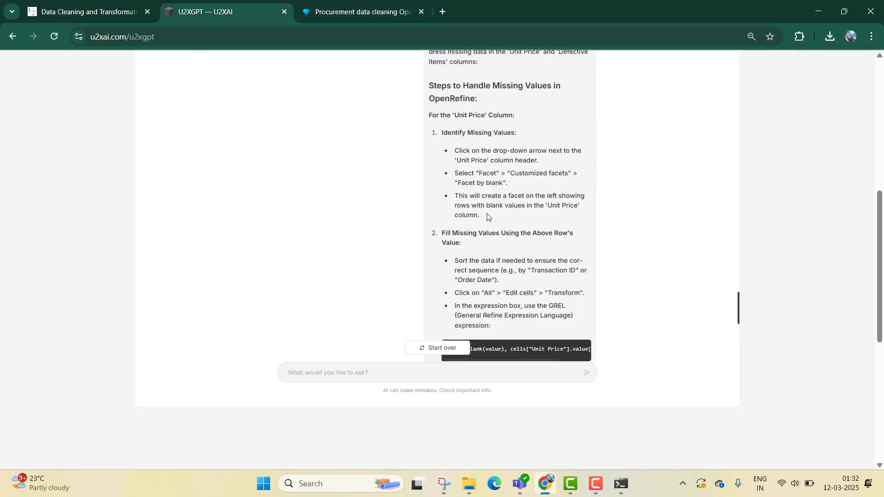
{"action": "scroll", "coordinate": [480, 207], "scroll_direction": "down", "scroll_amount": 1}
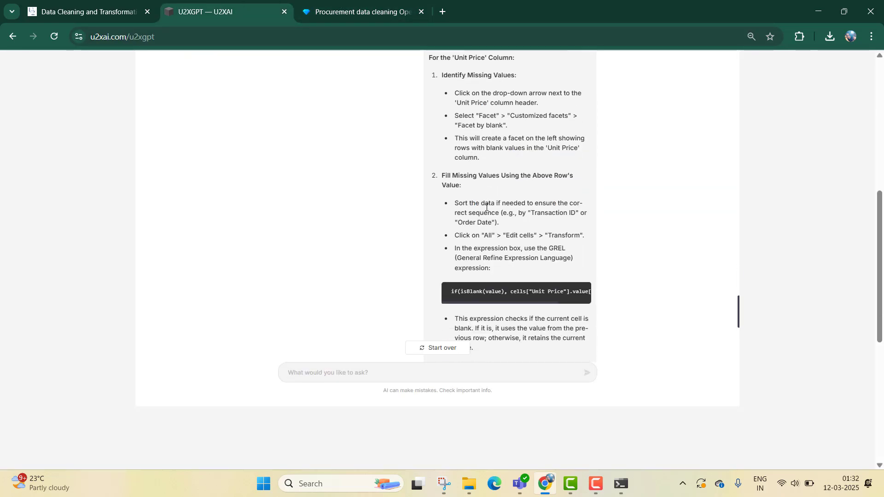
{"action": "scroll", "coordinate": [482, 183], "scroll_direction": "down", "scroll_amount": 1}
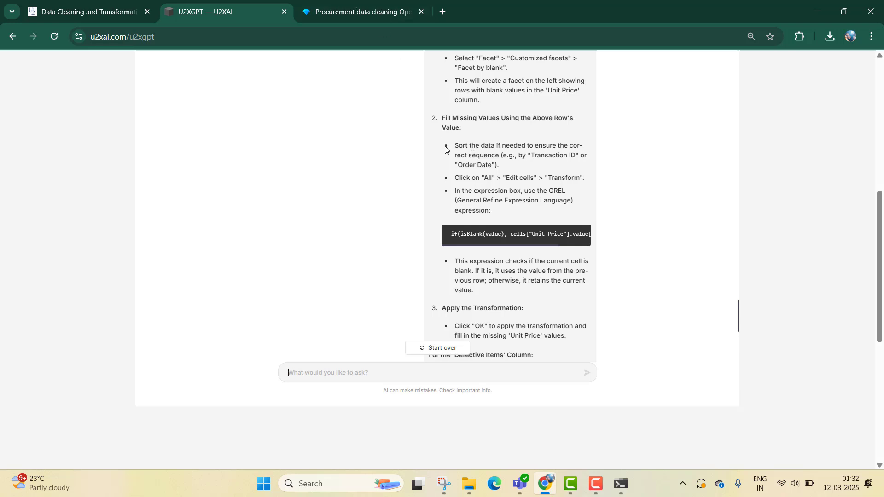
{"action": "scroll", "coordinate": [446, 149], "scroll_direction": "up", "scroll_amount": 1}
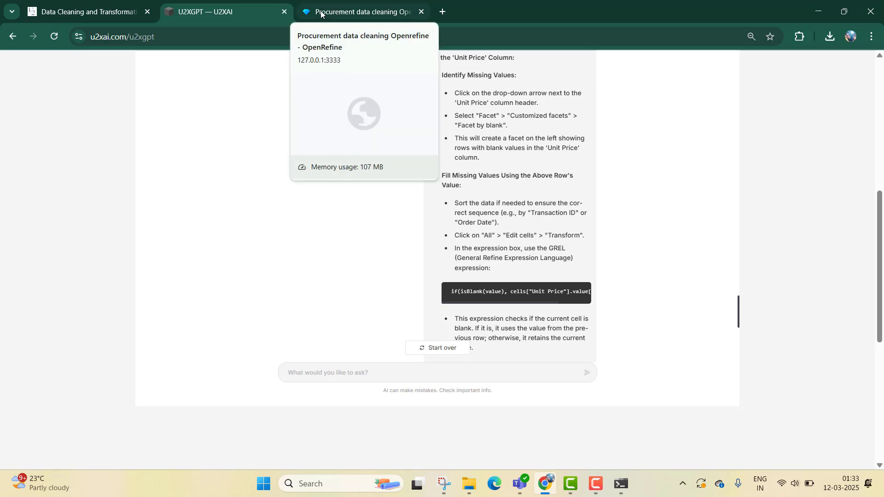
{"action": "scroll", "coordinate": [427, 158], "scroll_direction": "down", "scroll_amount": 1}
{"action": "scroll", "coordinate": [426, 152], "scroll_direction": "down", "scroll_amount": 1}
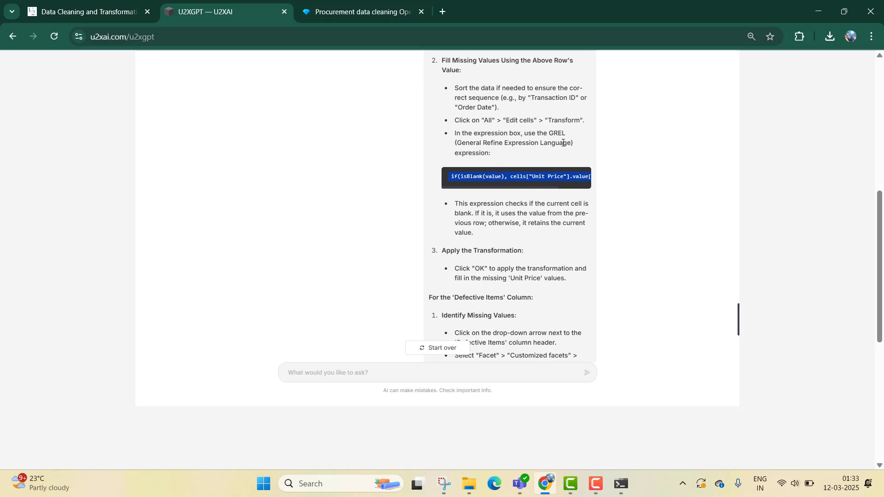
- Apply a GREL transform to the Unit Price column using the pasted expression if(isBlank(value), cells["Unit Price"].value[-1], value)
{"action": "left_click", "coordinate": [346, 12]}
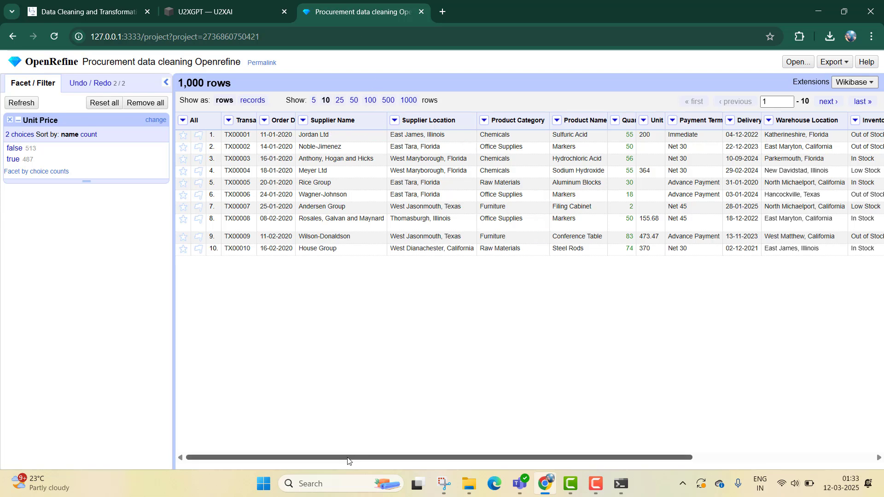
{"action": "left_click_drag", "start_coordinate": [349, 457], "coordinate": [494, 457]}
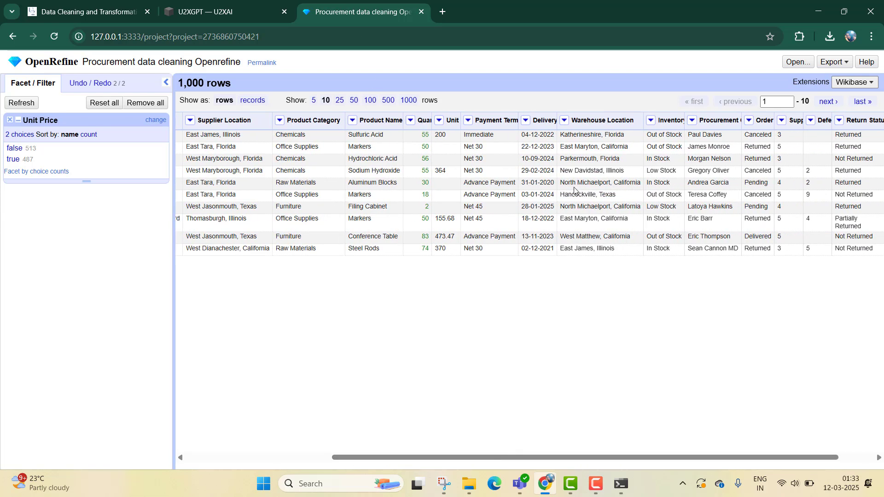
{"action": "left_click", "coordinate": [440, 121]}
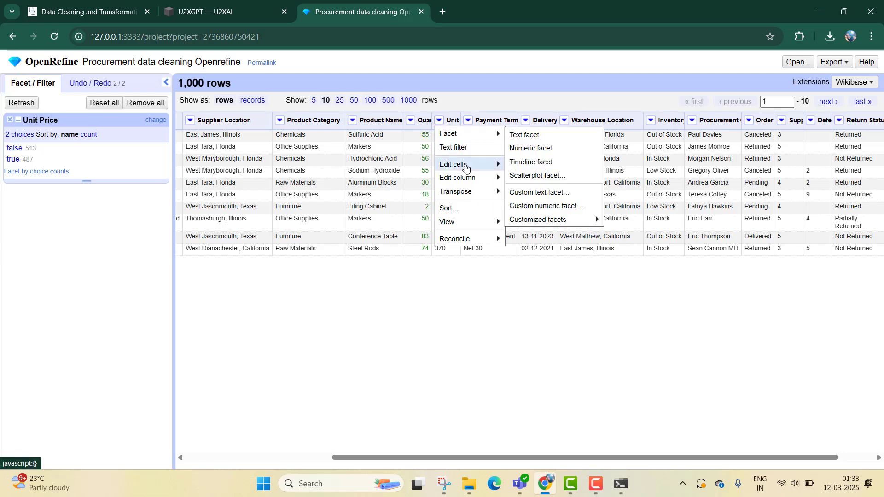
{"action": "mouse_move", "coordinate": [466, 166]}
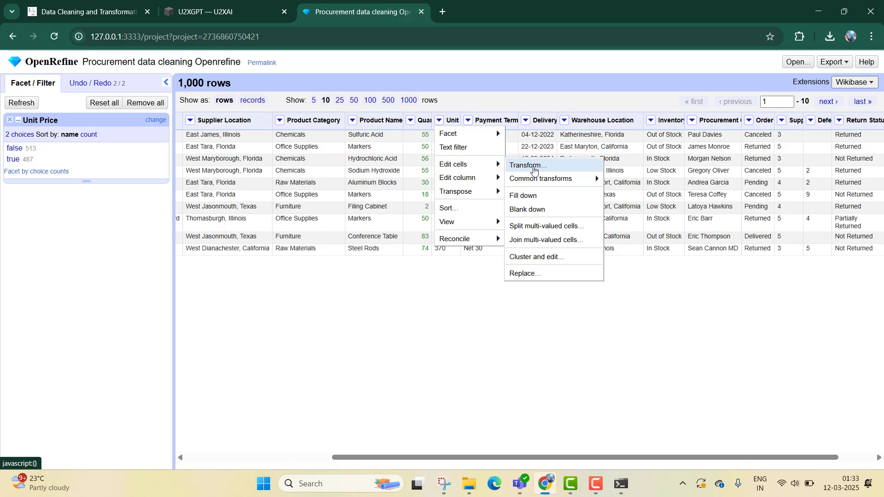
{"action": "left_click", "coordinate": [534, 166]}
{"action": "type", "text": "if(isBlank(value), cells[\"Unit Price\"].value[-1], value)"}
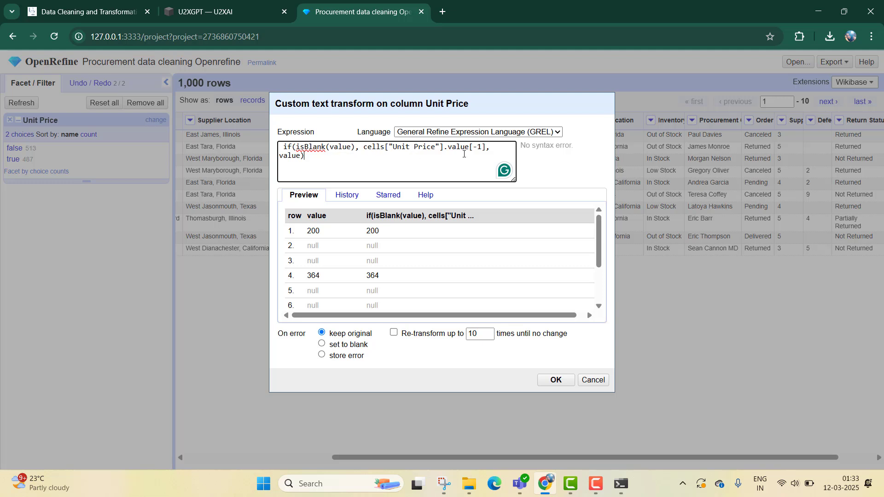
{"action": "left_click", "coordinate": [554, 380]}
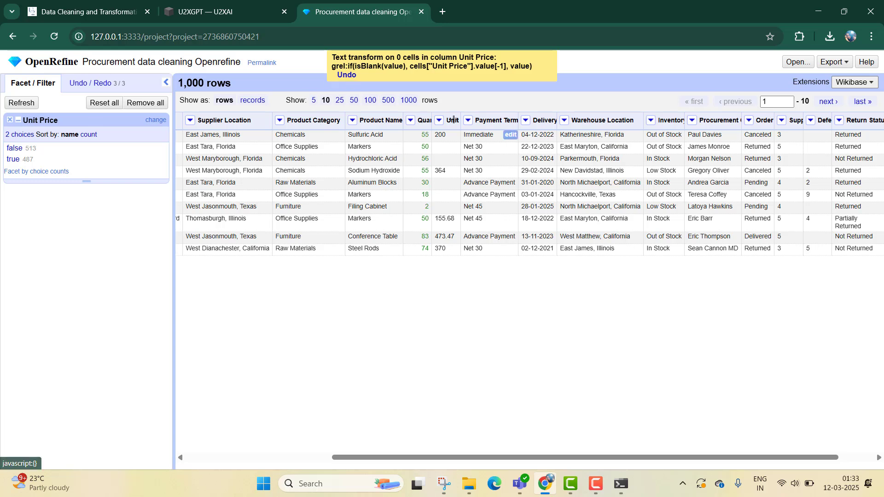
- Add a numeric facet on Unit Price and convert the column's cells to numbers with the To number transform
{"action": "left_click", "coordinate": [439, 121]}
{"action": "mouse_move", "coordinate": [501, 137]}
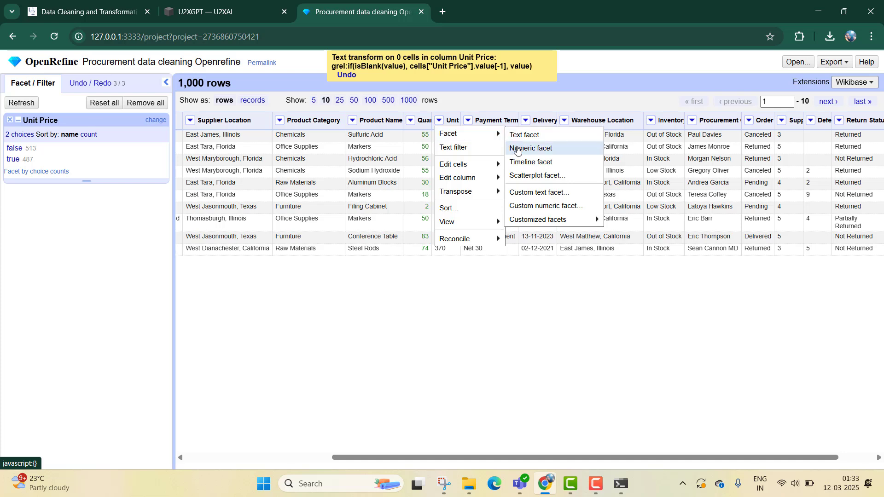
{"action": "left_click", "coordinate": [530, 148]}
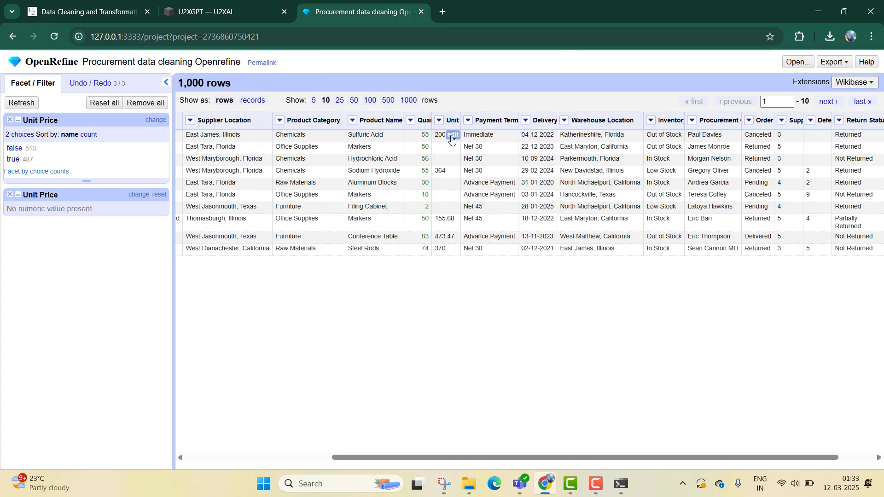
{"action": "left_click", "coordinate": [439, 121]}
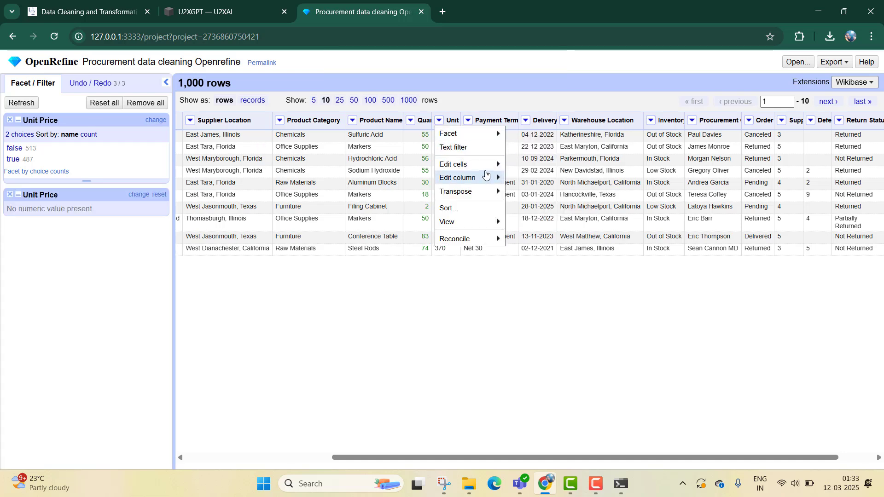
{"action": "mouse_move", "coordinate": [483, 164]}
{"action": "mouse_move", "coordinate": [534, 179]}
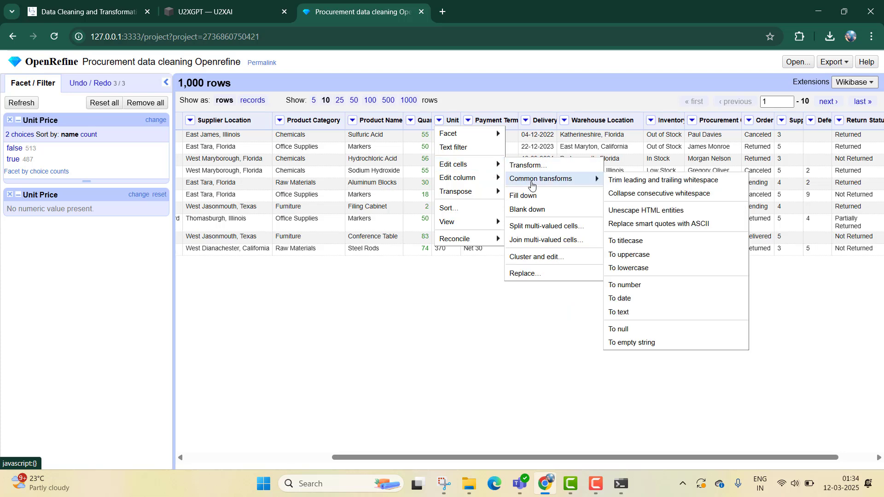
{"action": "left_click", "coordinate": [635, 285]}
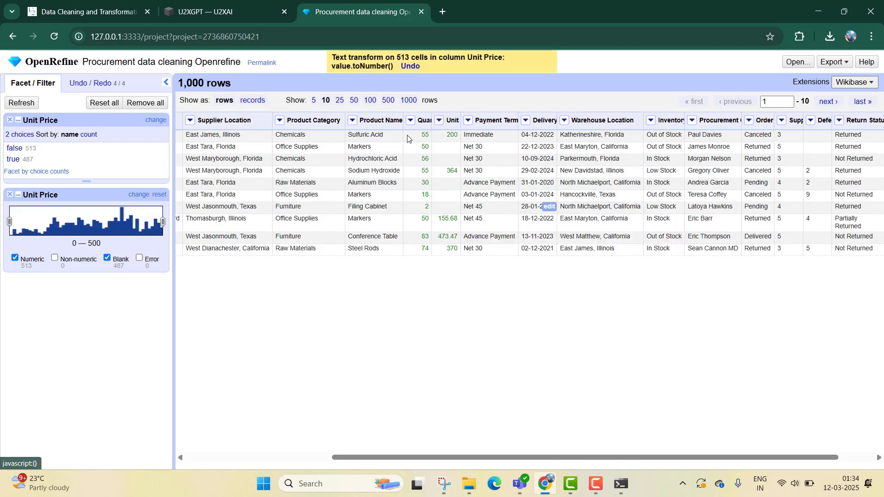
- Remove both Unit Price facets and reapply the pasted fill-from-above GREL transform to the Unit Price column
{"action": "left_click", "coordinate": [9, 120]}
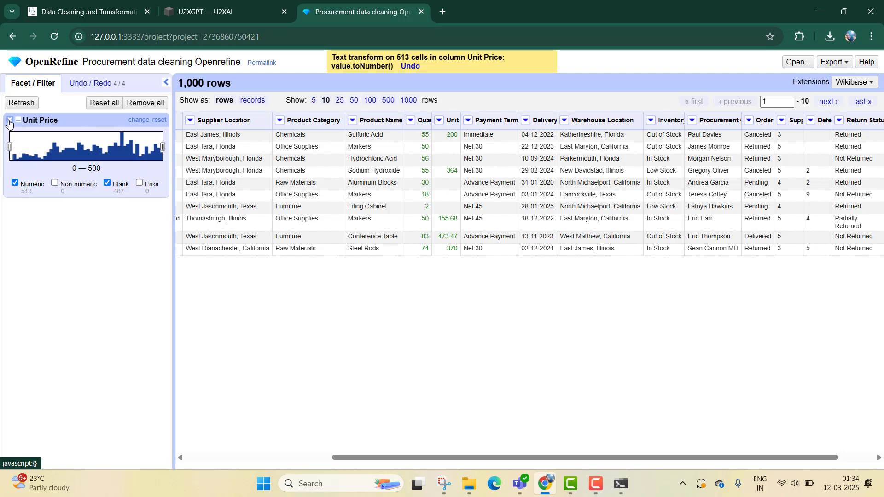
{"action": "left_click", "coordinate": [9, 121]}
{"action": "left_click", "coordinate": [438, 121]}
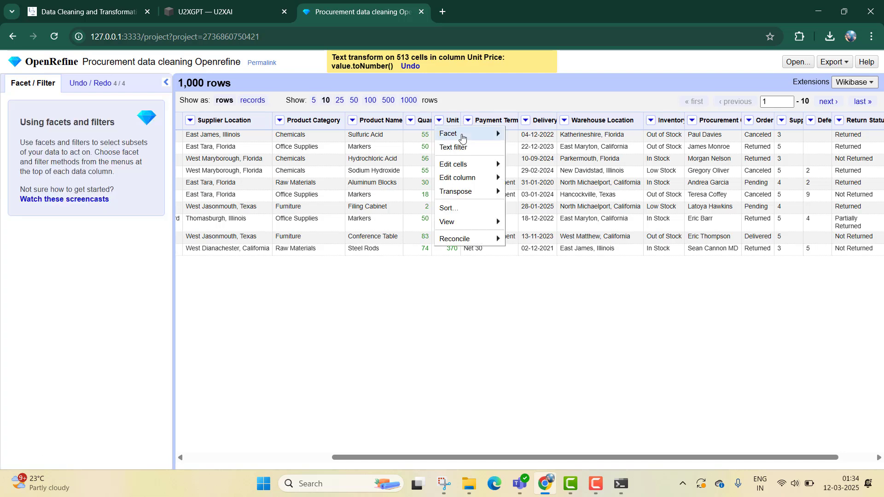
{"action": "mouse_move", "coordinate": [488, 177]}
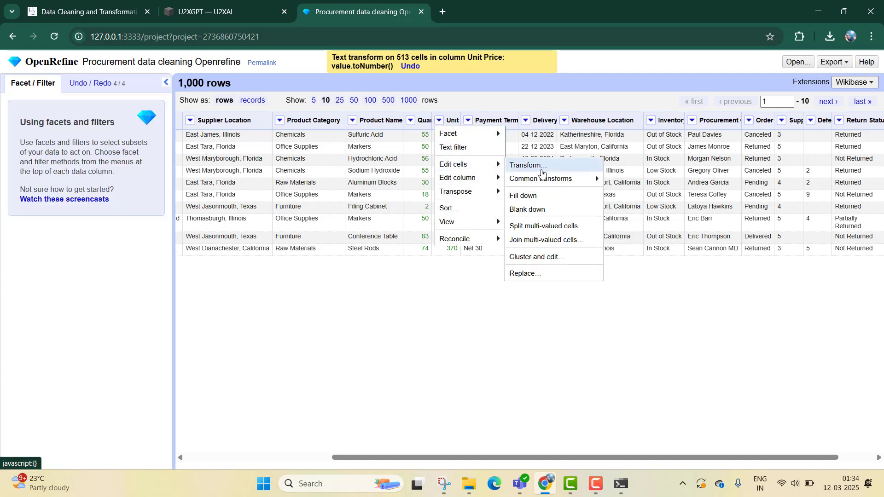
{"action": "left_click", "coordinate": [511, 164]}
{"action": "type", "text": "if(isBlank(value), cells[\"Unit Price\"].value[-1], value)"}
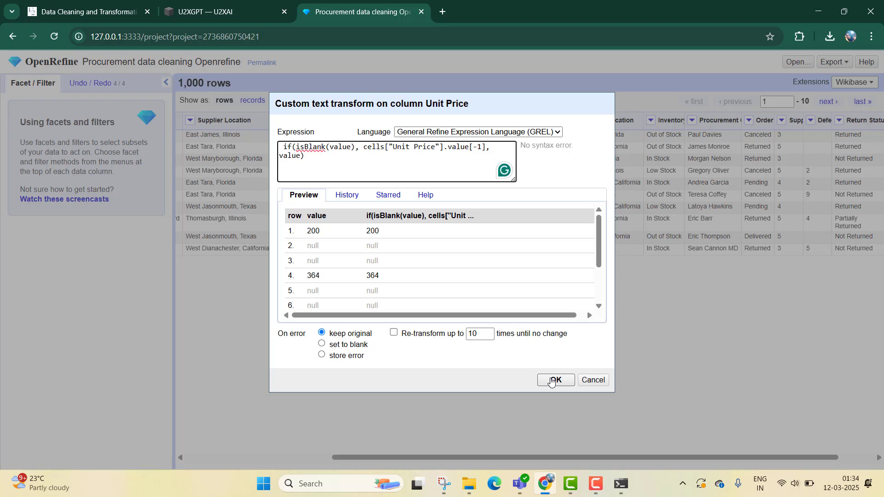
{"action": "left_click", "coordinate": [551, 382]}
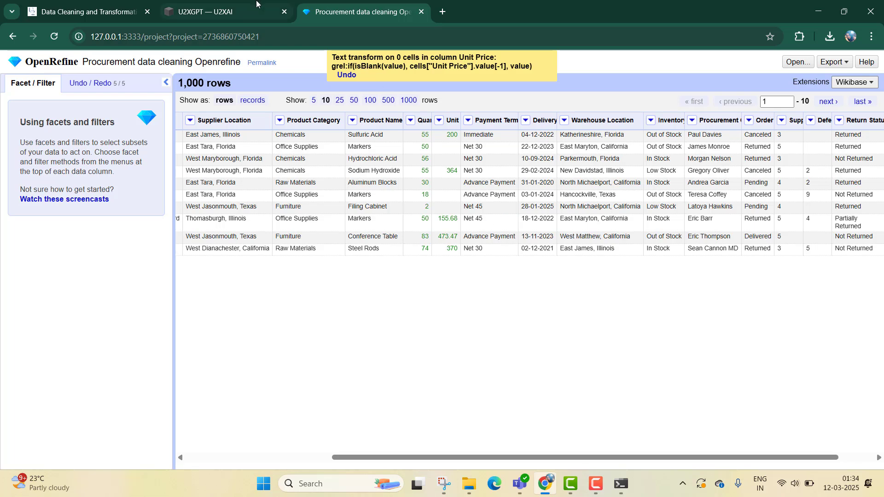
- Review U2XGPT's steps for filling Unit Price and Defective Items blanks in the answer
{"action": "left_click", "coordinate": [240, 6]}
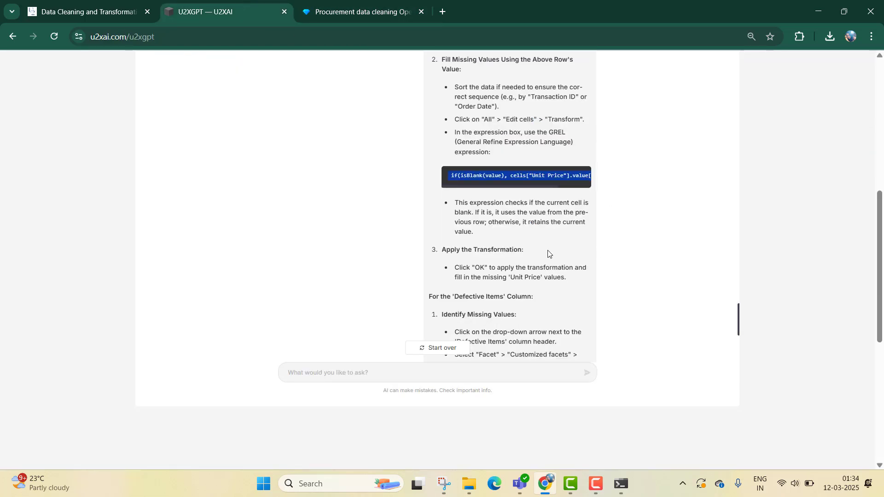
{"action": "scroll", "coordinate": [548, 248], "scroll_direction": "down", "scroll_amount": 5}
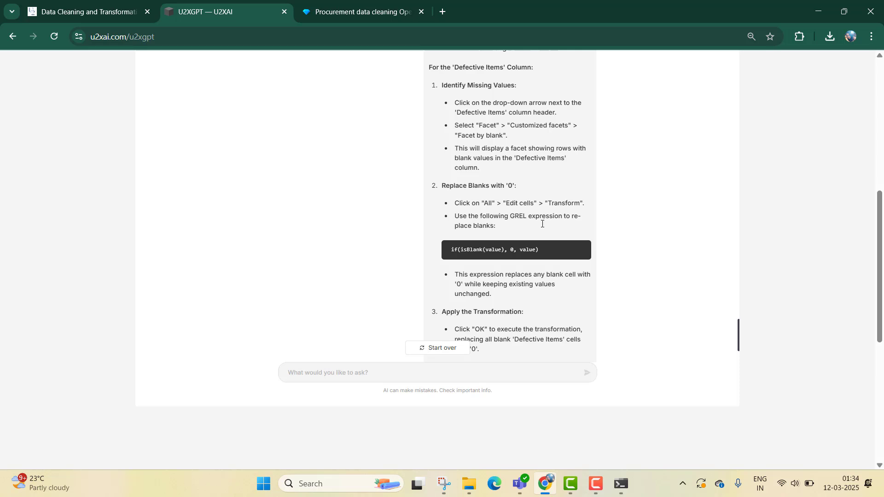
{"action": "scroll", "coordinate": [542, 225], "scroll_direction": "up", "scroll_amount": 1}
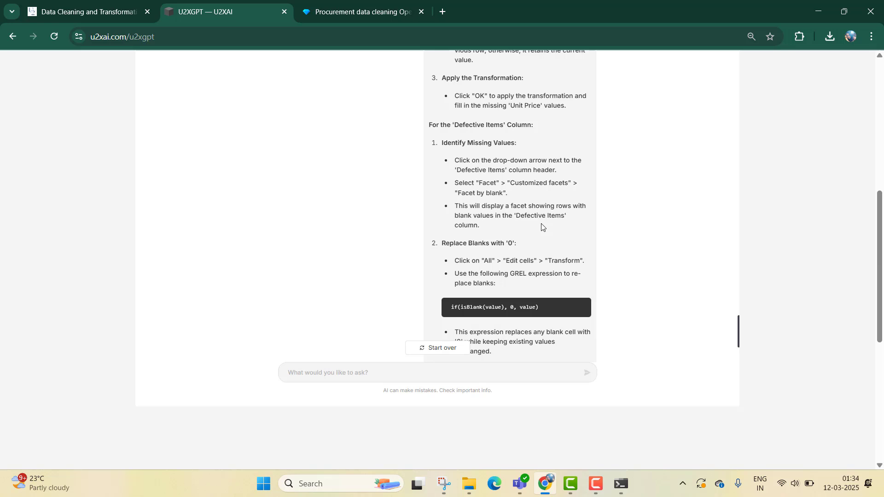
{"action": "scroll", "coordinate": [542, 226], "scroll_direction": "up", "scroll_amount": 2}
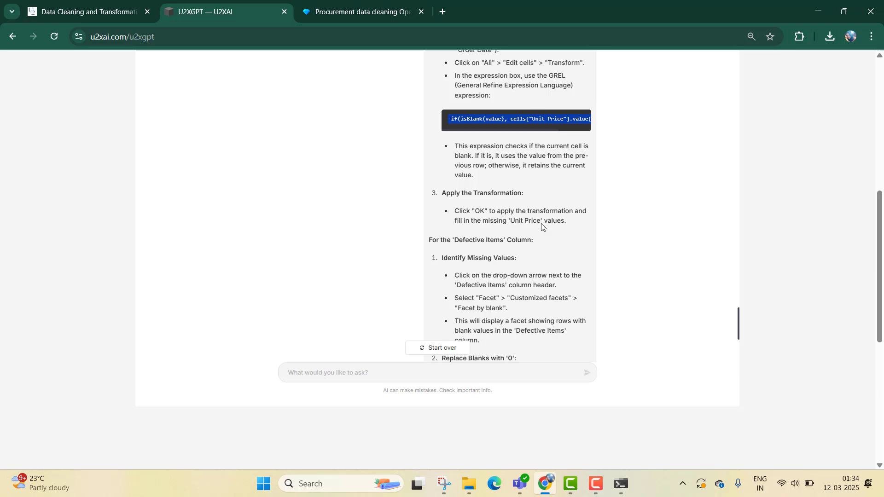
{"action": "scroll", "coordinate": [542, 226], "scroll_direction": "up", "scroll_amount": 1}
{"action": "scroll", "coordinate": [542, 226], "scroll_direction": "up", "scroll_amount": 1}
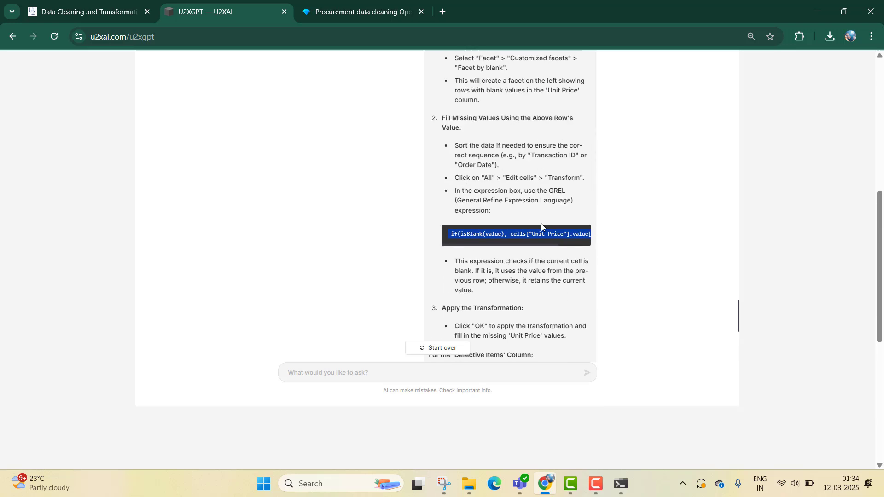
{"action": "scroll", "coordinate": [540, 222], "scroll_direction": "up", "scroll_amount": 1}
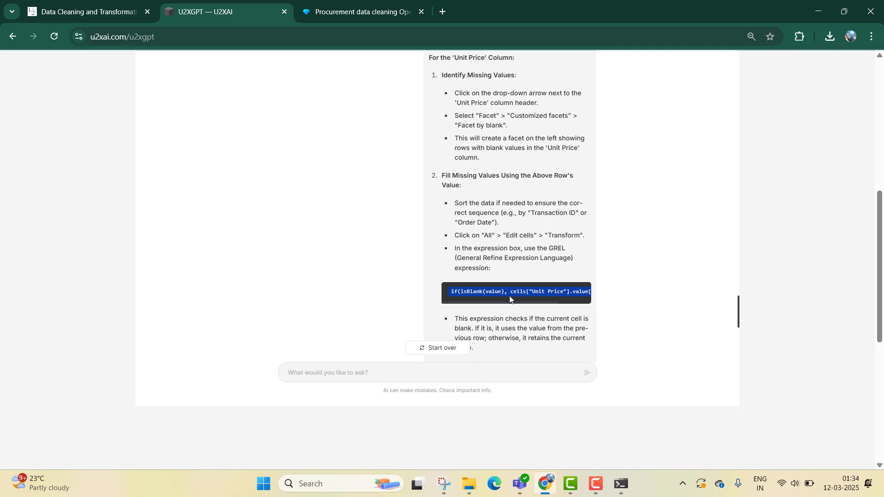
{"action": "left_click", "coordinate": [382, 6]}
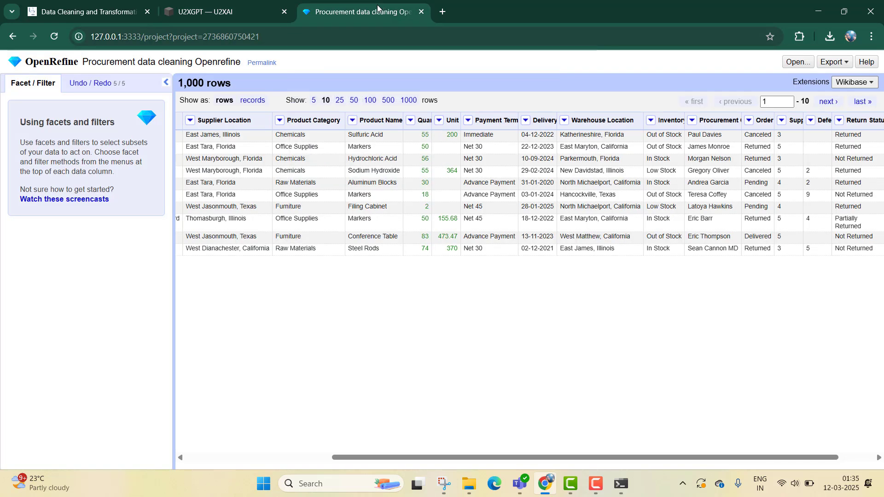
{"action": "left_click", "coordinate": [439, 120]}
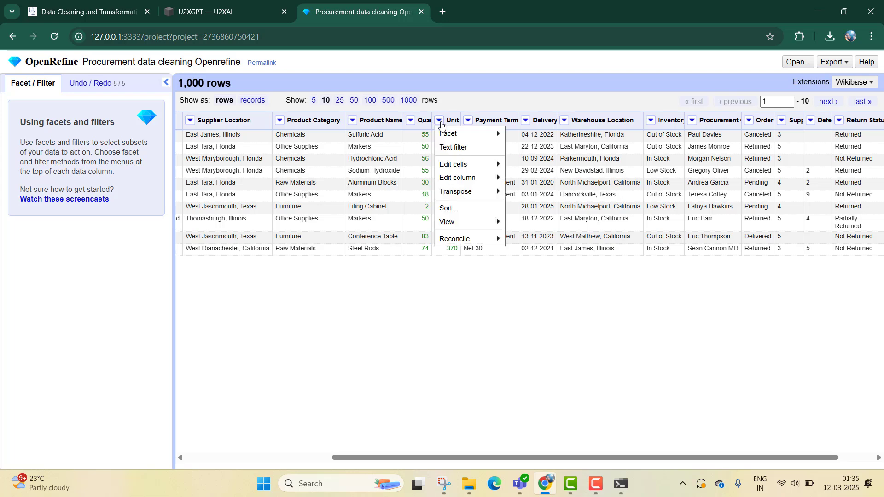
{"action": "mouse_move", "coordinate": [479, 165]}
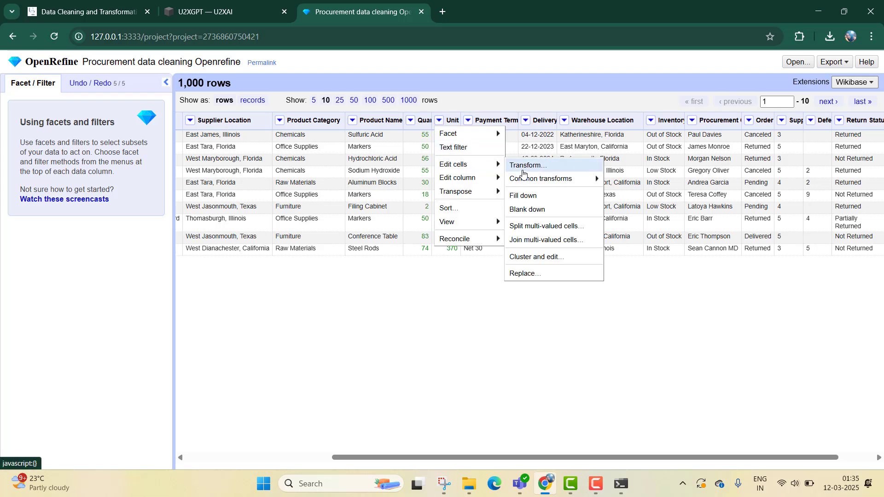
{"action": "left_click", "coordinate": [521, 165]}
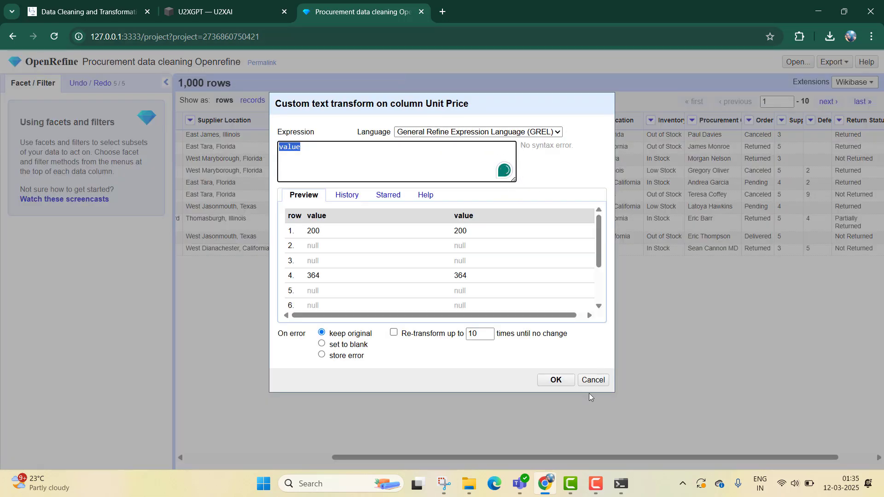
{"action": "left_click", "coordinate": [593, 380]}
- Ask U2XGPT: "The GREL expression did not work. I need to fill in the missing values with the value from the row above. Tell me how this can be done?"
{"action": "left_click", "coordinate": [207, 12]}
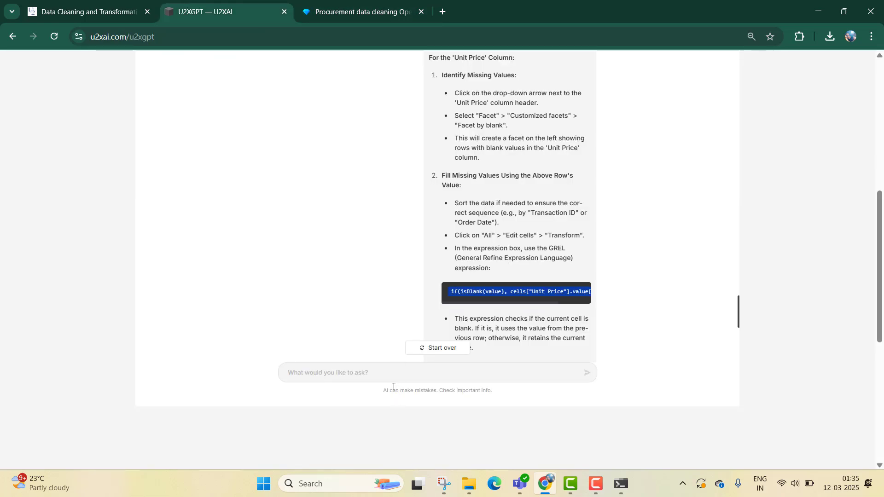
{"action": "type", "text": "The GREL "}
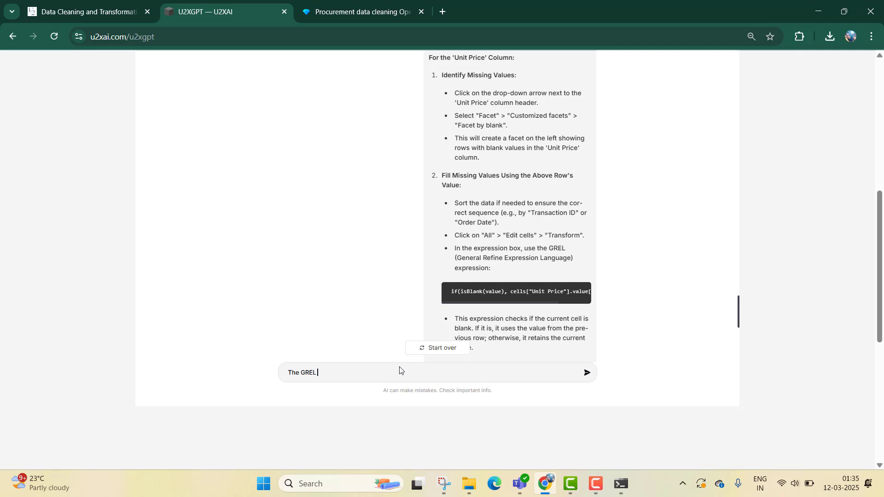
{"action": "type", "text": "expression did not work. I need to"}
{"action": "key", "text": "BackSpace"}
{"action": "type", "text": "he"}
{"action": "key", "text": "BackSpace"}
{"action": "key", "text": "BackSpace"}
{"action": "type", "text": "to fill in the valuessing valu"}
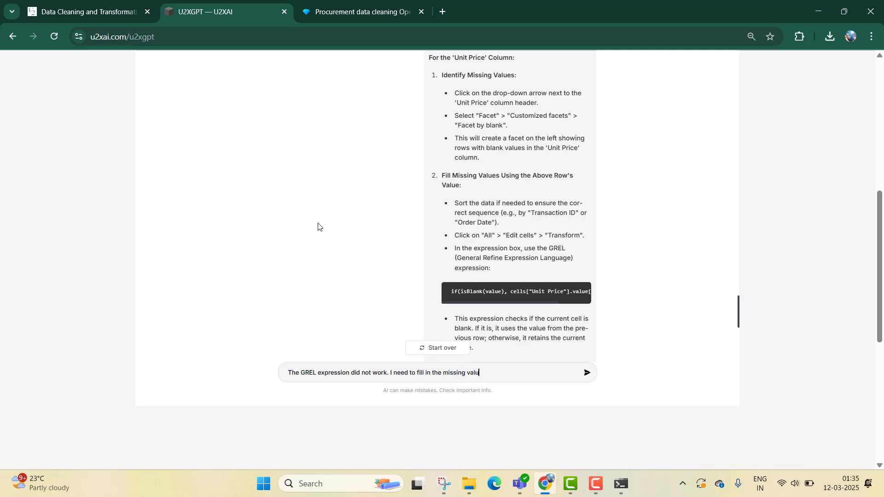
{"action": "type", "text": "es with the"}
{"action": "type", "text": "value from the row above. T"}
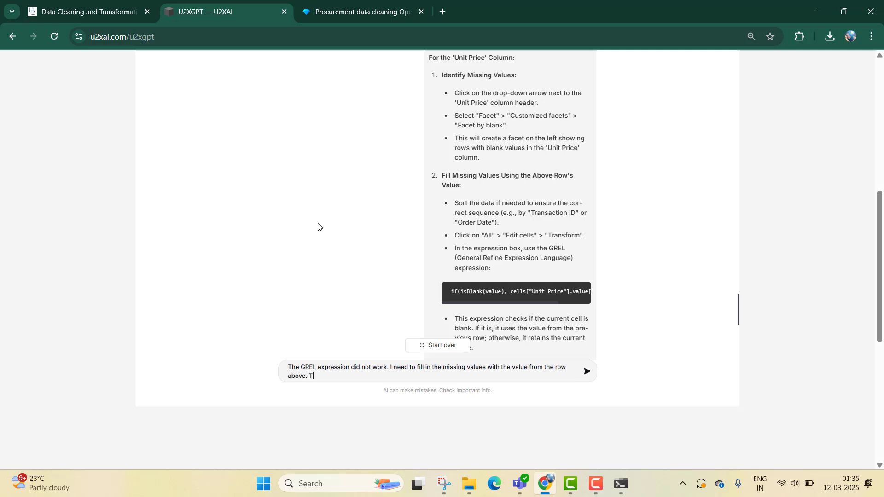
{"action": "type", "text": "ell me how this can be done?"}
{"action": "key", "text": "Return"}
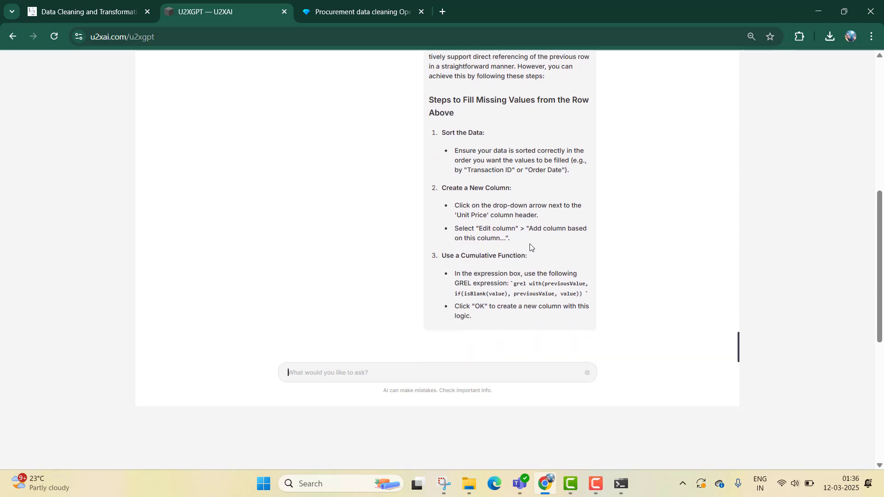
- Read U2XGPT's new answer on filling Unit Price blanks from the row above via a new column
{"action": "scroll", "coordinate": [525, 236], "scroll_direction": "down", "scroll_amount": 1}
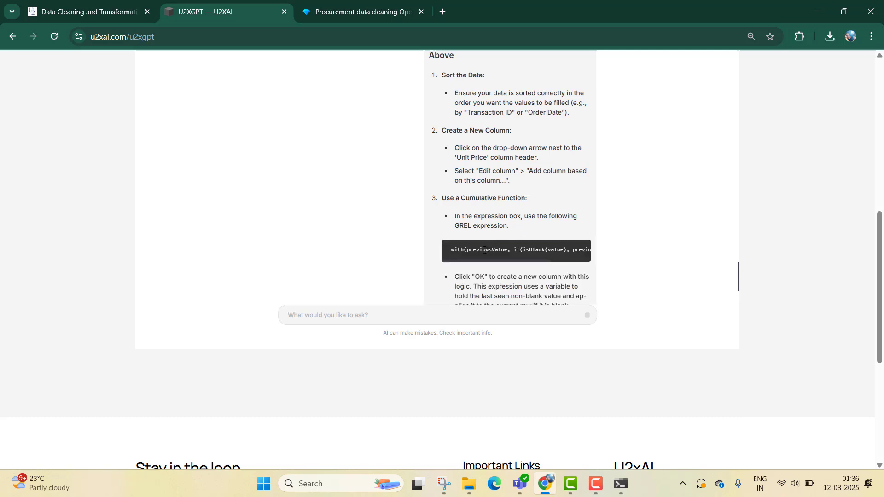
{"action": "scroll", "coordinate": [465, 248], "scroll_direction": "down", "scroll_amount": 2}
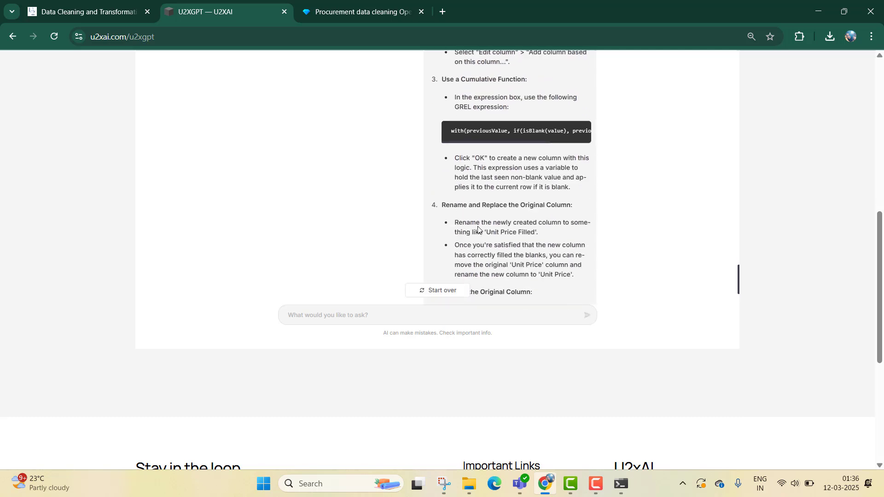
{"action": "scroll", "coordinate": [484, 225], "scroll_direction": "up", "scroll_amount": 1}
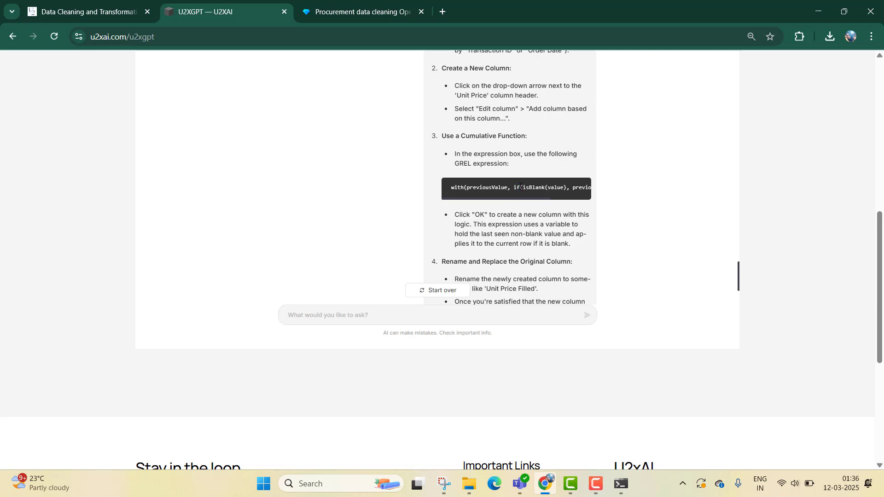
{"action": "left_click", "coordinate": [387, 10]}
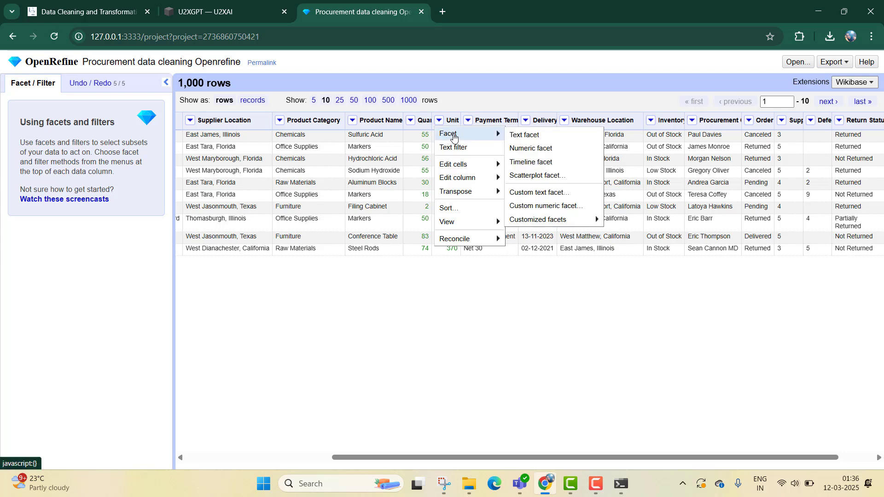
- Try to transform the Unit Price column with the pasted with(previousValue, if(isBlank(value), previousValue, value)) expression
{"action": "mouse_move", "coordinate": [479, 165]}
{"action": "left_click", "coordinate": [522, 167]}
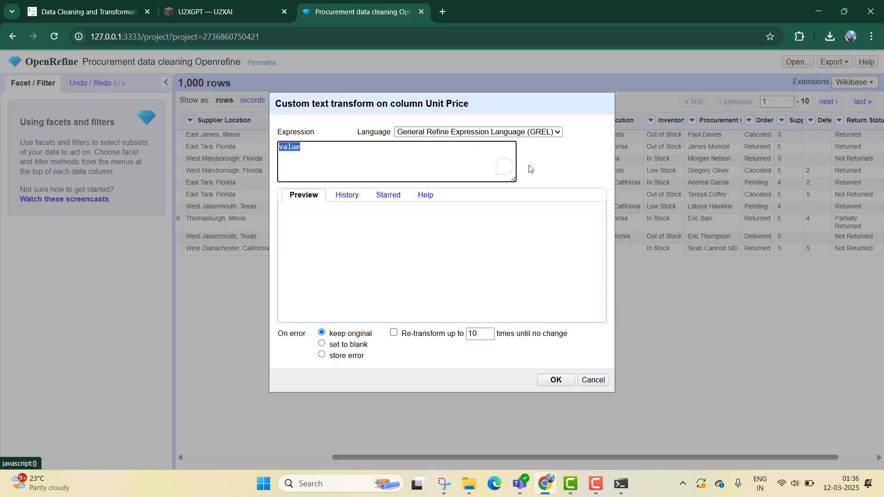
{"action": "type", "text": "with(previousValue, if(isBlank(value), previousValue, value))"}
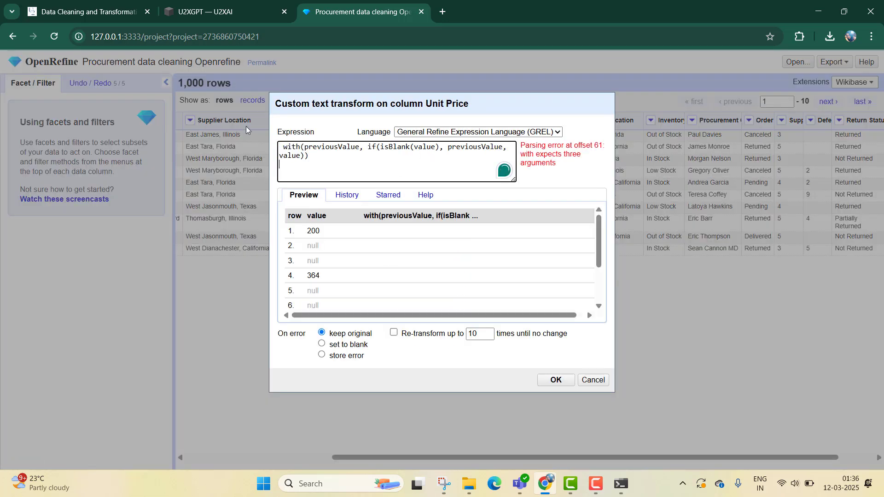
{"action": "left_click", "coordinate": [282, 147]}
{"action": "key", "text": "BackSpace"}
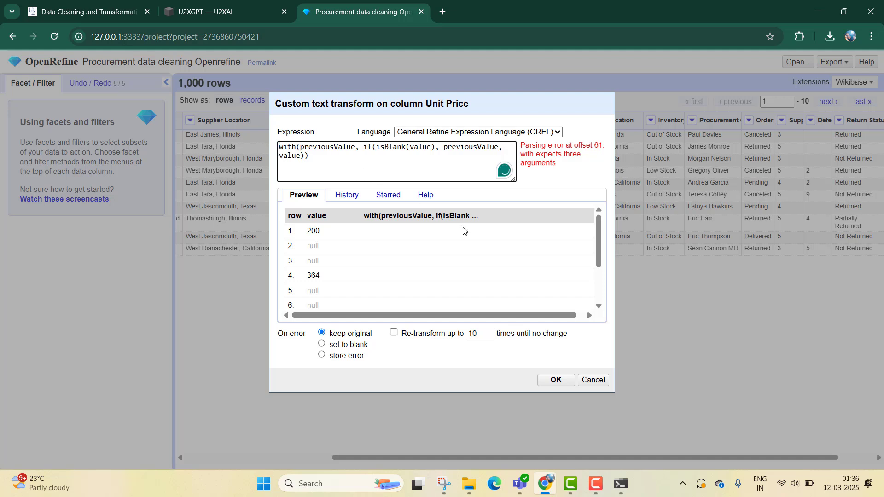
{"action": "left_click", "coordinate": [556, 380]}
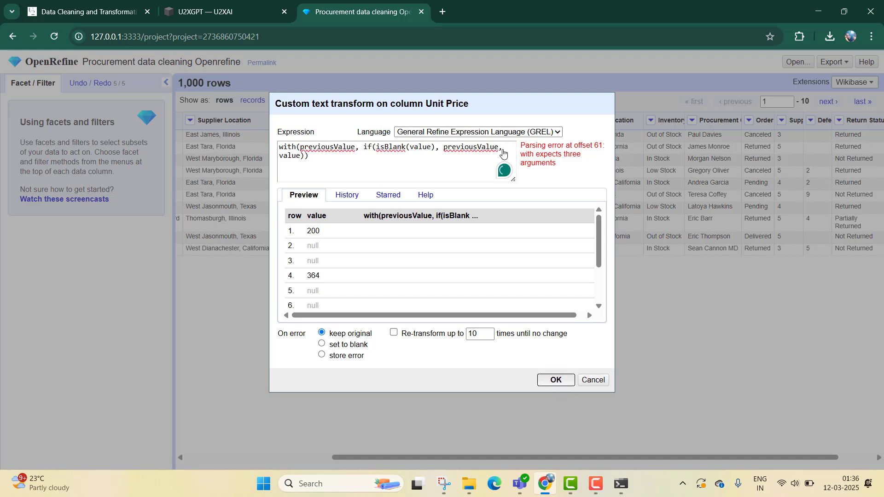
- Copy the transform's parsing error message and send it to U2XGPT as a new prompt
{"action": "left_click_drag", "start_coordinate": [554, 163], "coordinate": [517, 142]}
{"action": "key", "text": "ctrl+c"}
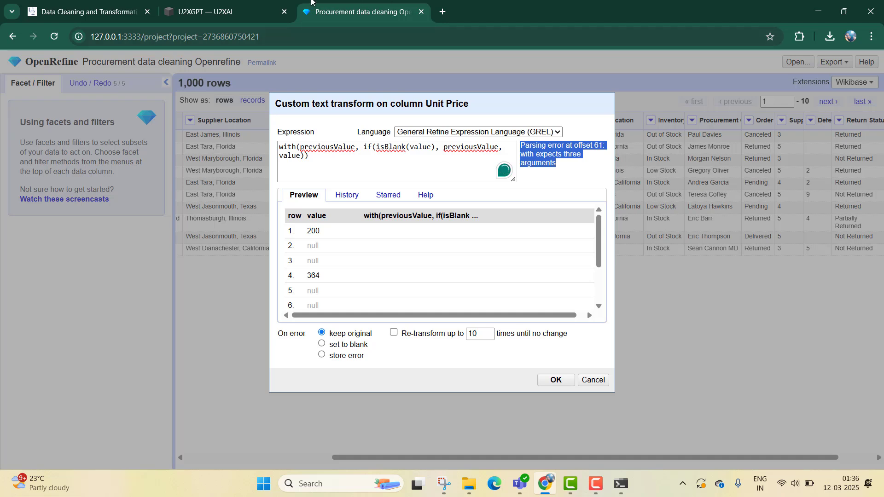
{"action": "left_click", "coordinate": [216, 6]}
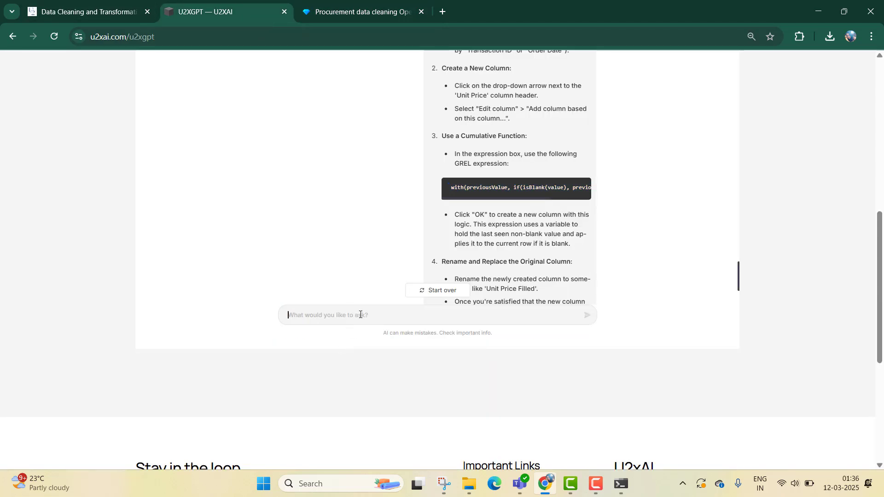
{"action": "key", "text": "ctrl+v"}
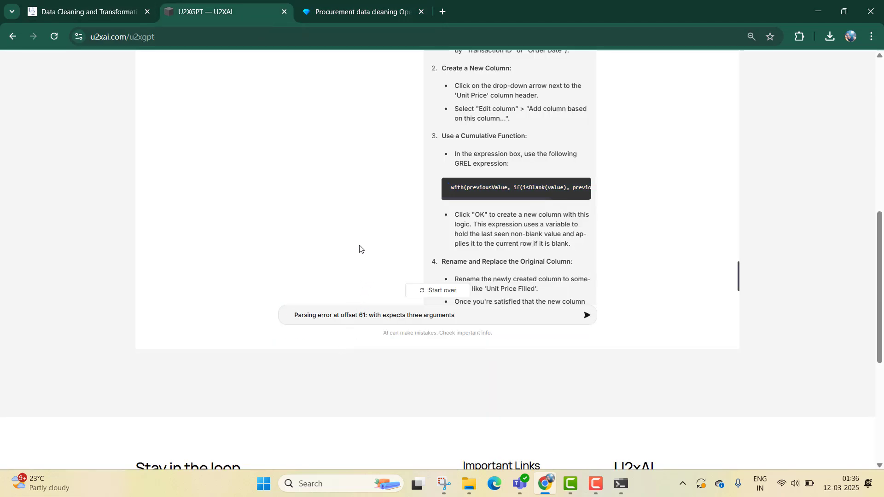
{"action": "key", "text": "Return"}
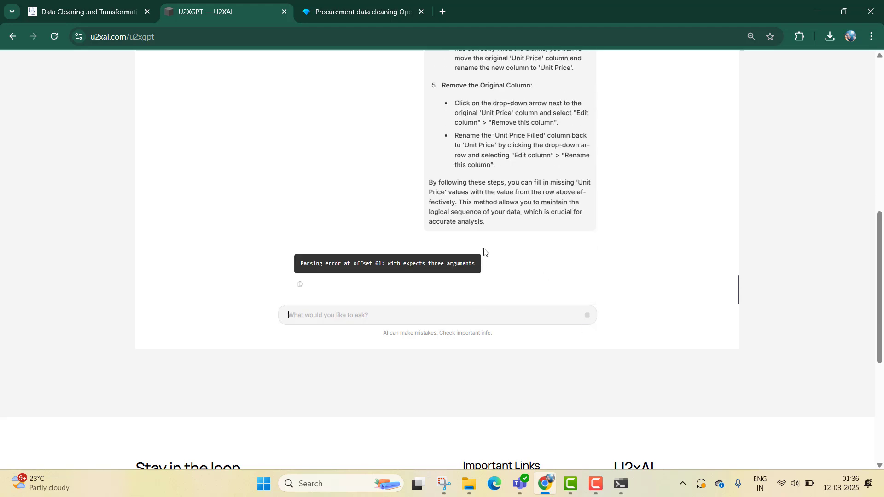
- Read U2XGPT's reply on filling missing Unit Price values with Fill down
{"action": "scroll", "coordinate": [620, 216], "scroll_direction": "up", "scroll_amount": 4}
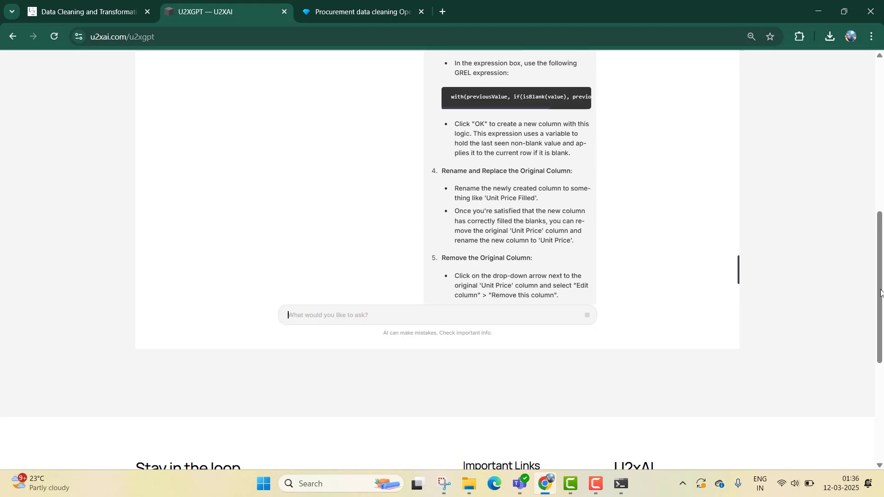
{"action": "scroll", "coordinate": [595, 257], "scroll_direction": "up", "scroll_amount": 3}
{"action": "scroll", "coordinate": [595, 257], "scroll_direction": "up", "scroll_amount": 2}
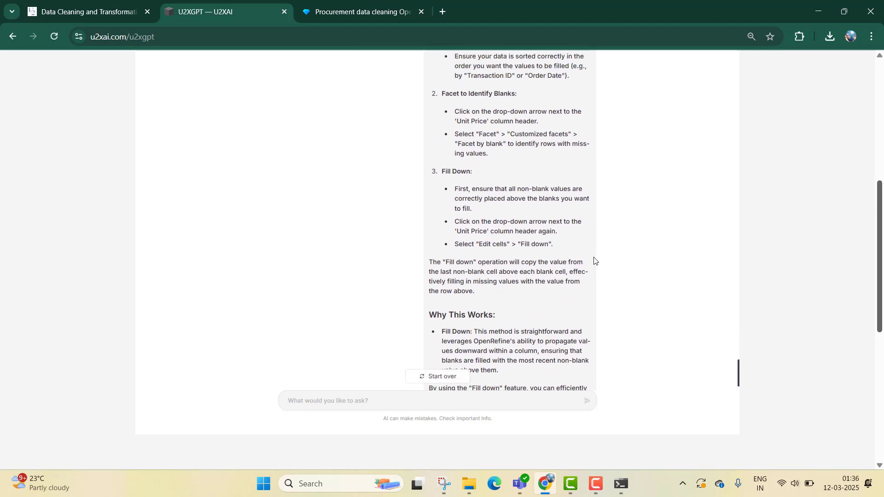
{"action": "scroll", "coordinate": [594, 261], "scroll_direction": "up", "scroll_amount": 3}
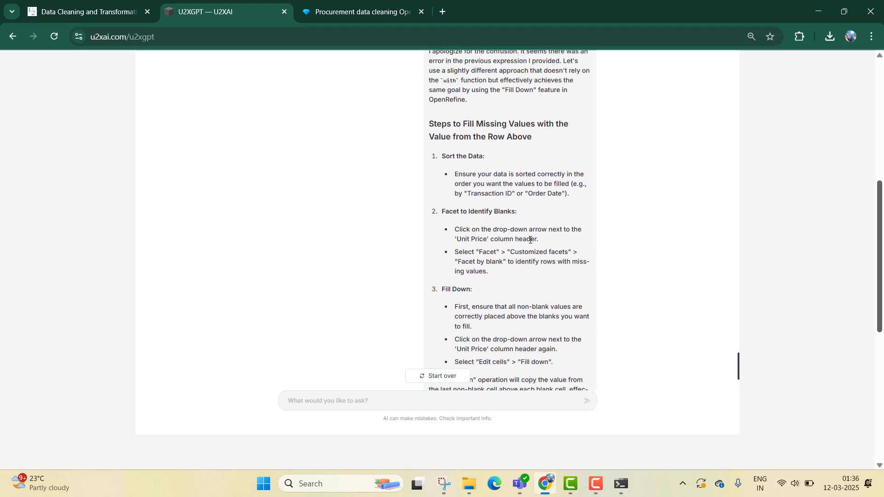
{"action": "scroll", "coordinate": [530, 238], "scroll_direction": "down", "scroll_amount": 1}
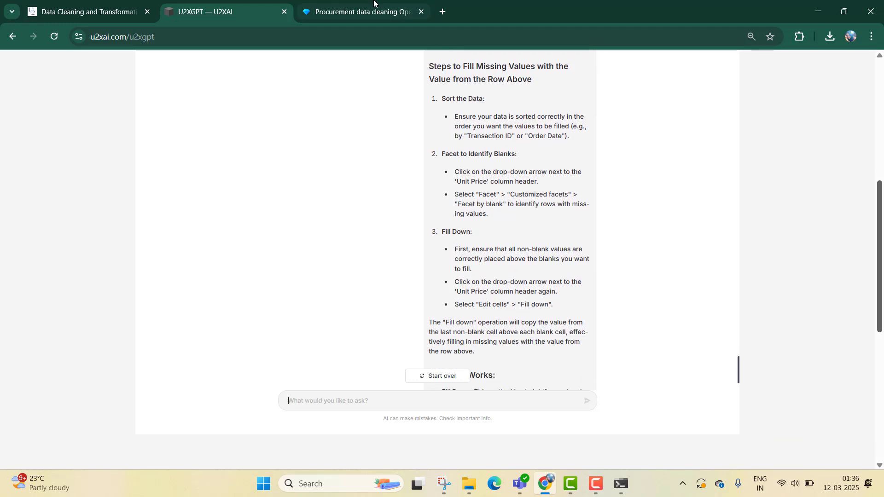
- Cancel the custom text transform dialog on the Unit Price column
{"action": "left_click", "coordinate": [303, 4]}
{"action": "left_click", "coordinate": [593, 380]}
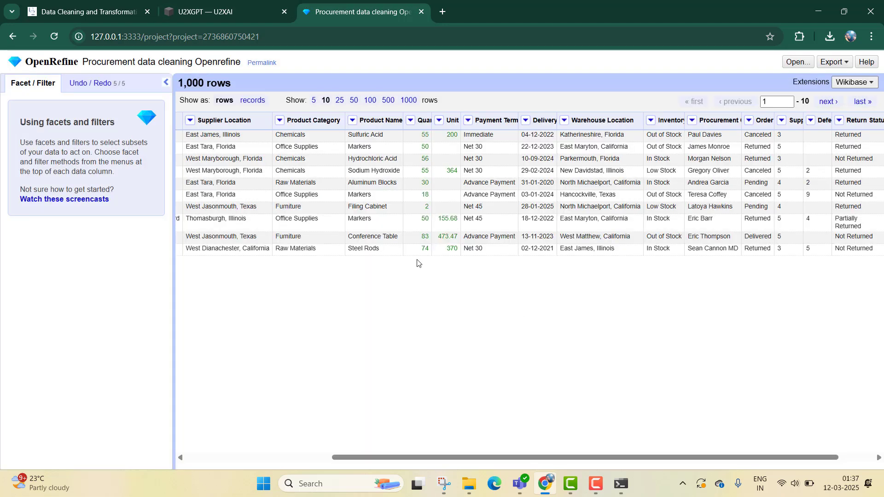
{"action": "left_click", "coordinate": [242, 5]}
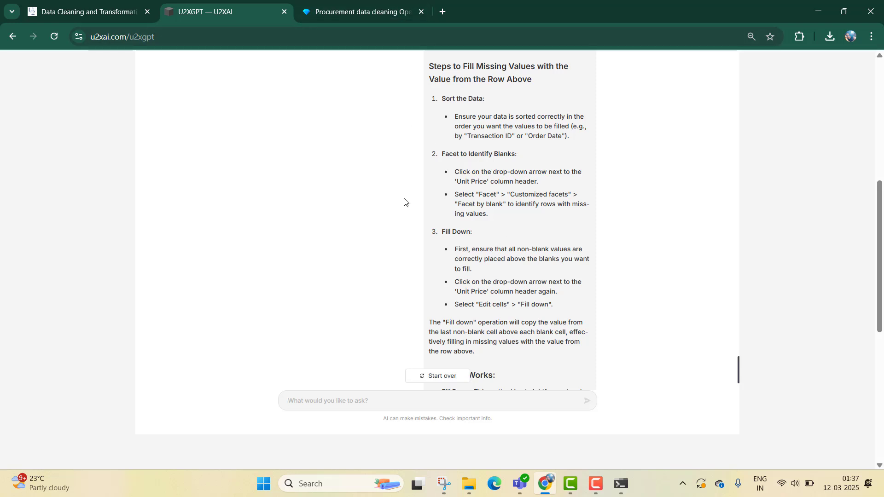
{"action": "left_click", "coordinate": [349, 6]}
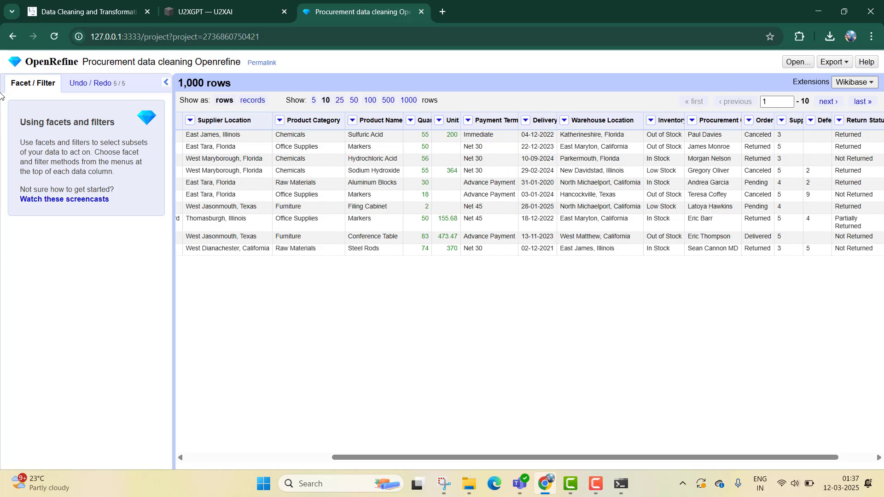
- Undo the last fill-from-above text transform on Unit Price in the project history
{"action": "left_click", "coordinate": [87, 84]}
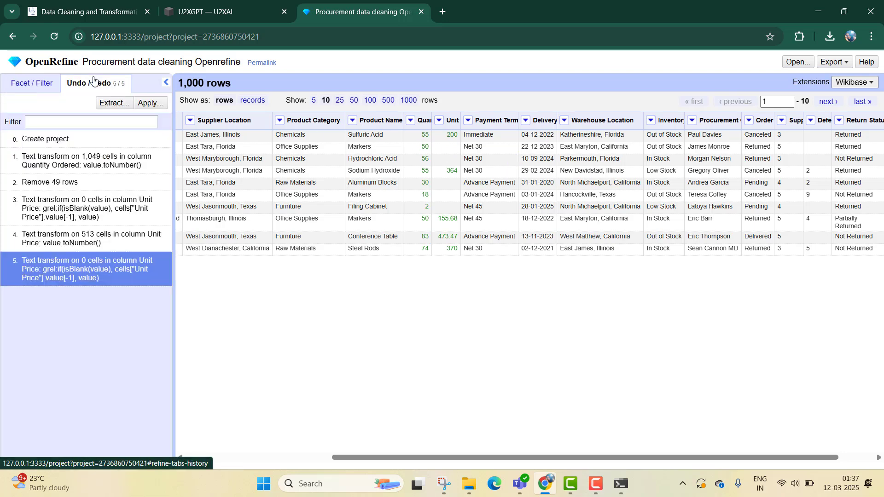
{"action": "left_click", "coordinate": [127, 240]}
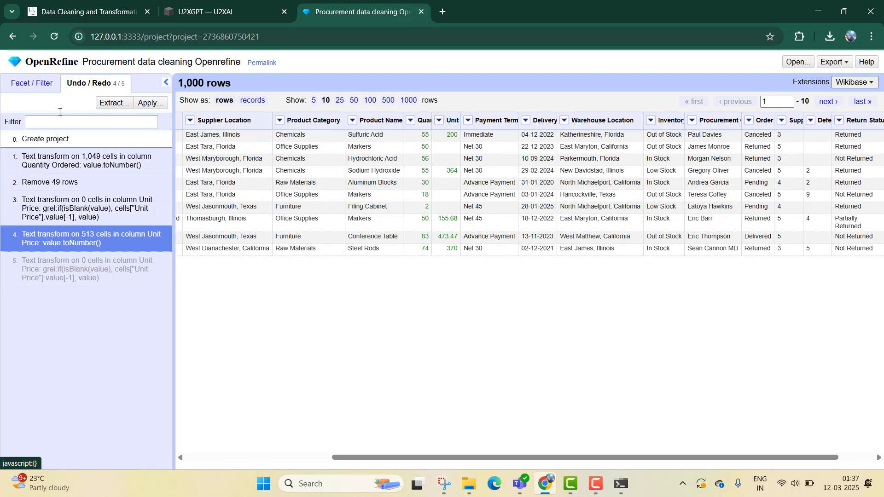
{"action": "left_click", "coordinate": [42, 84]}
{"action": "left_click", "coordinate": [76, 85]}
{"action": "left_click", "coordinate": [150, 103]}
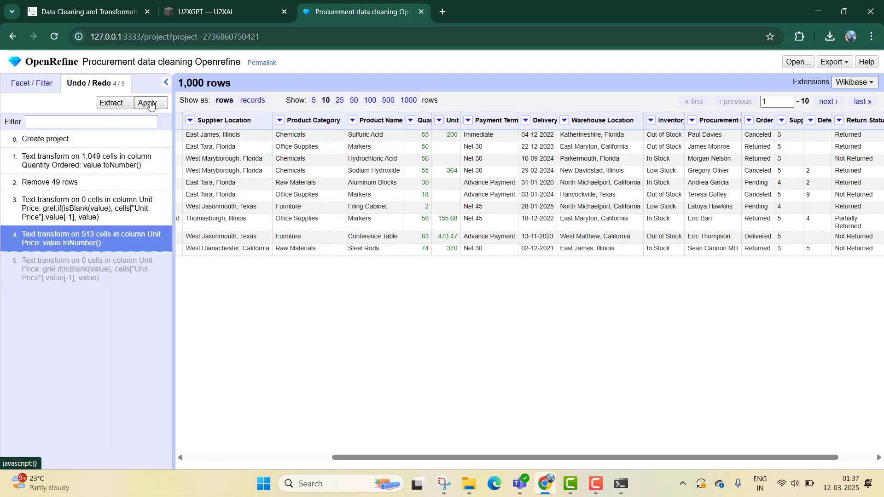
{"action": "key", "text": "Escape"}
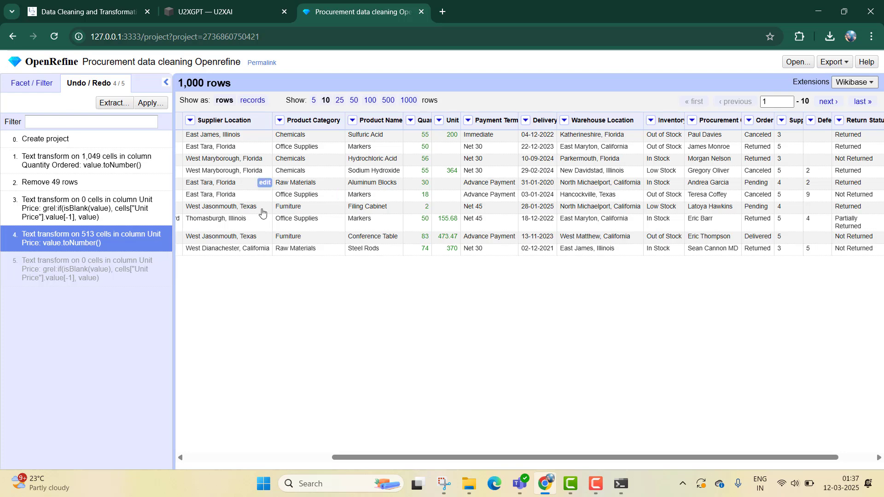
{"action": "left_click", "coordinate": [39, 88]}
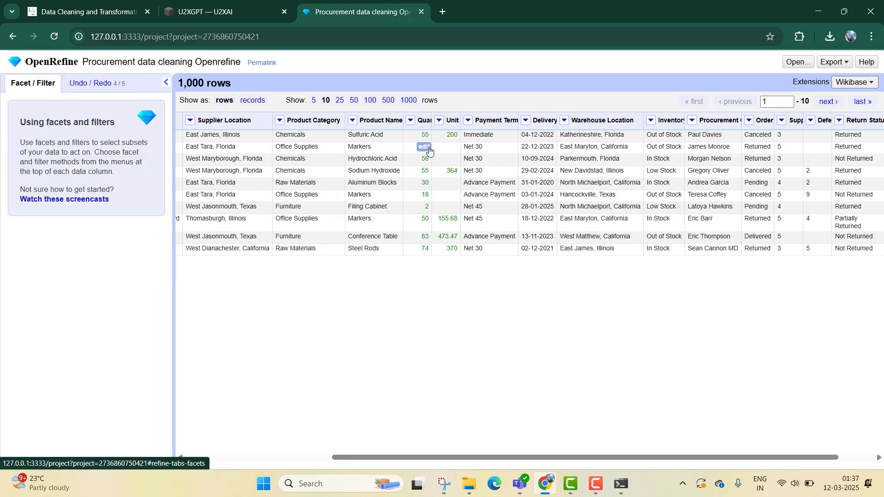
- Fill down the Unit Price column, applying it despite overwriting the later history entry
{"action": "left_click", "coordinate": [438, 120]}
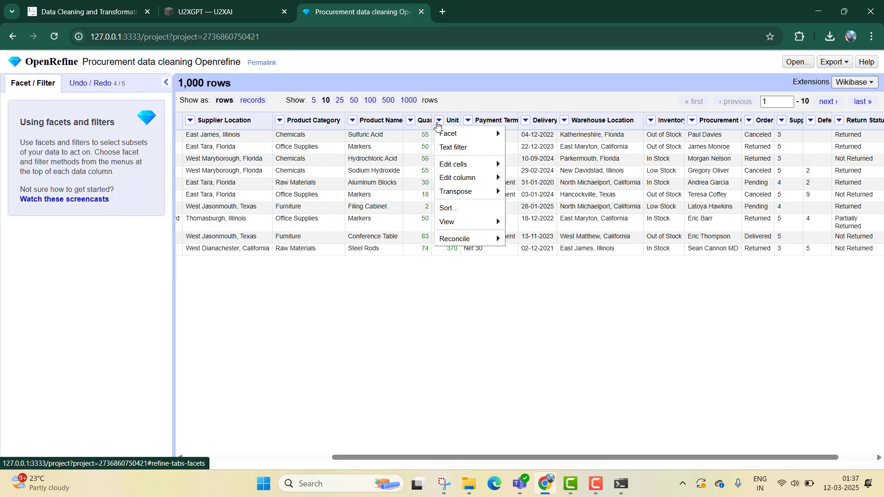
{"action": "left_click", "coordinate": [497, 330]}
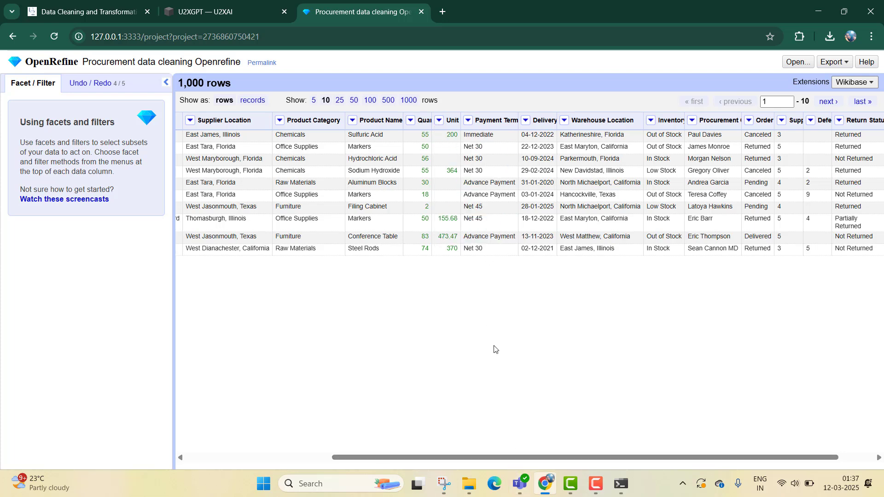
{"action": "left_click_drag", "start_coordinate": [496, 465], "coordinate": [512, 442]}
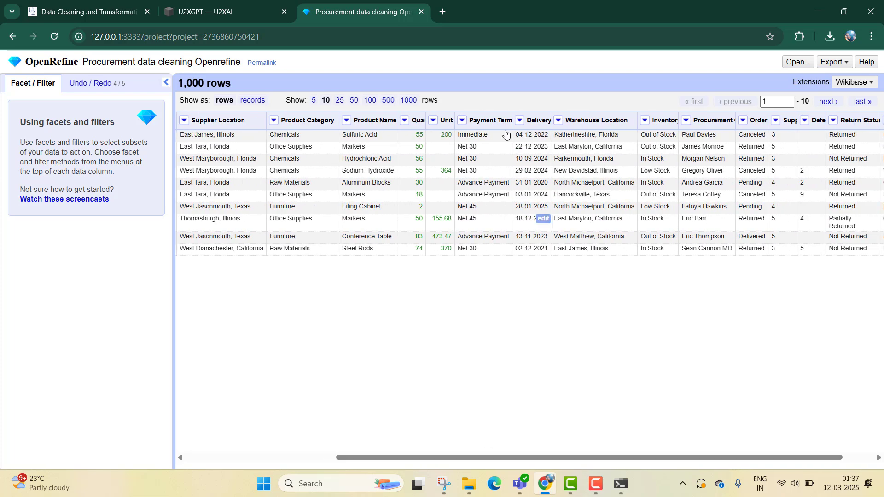
{"action": "left_click", "coordinate": [432, 120]}
{"action": "mouse_move", "coordinate": [484, 164]}
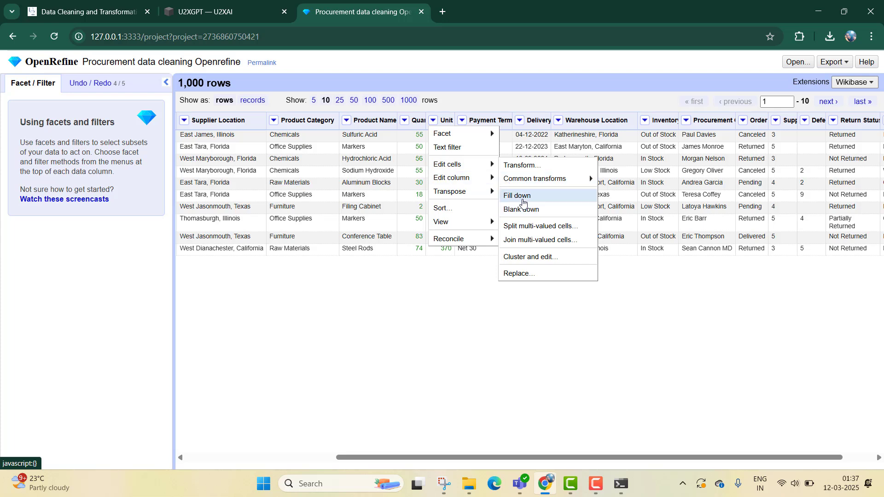
{"action": "left_click", "coordinate": [523, 198]}
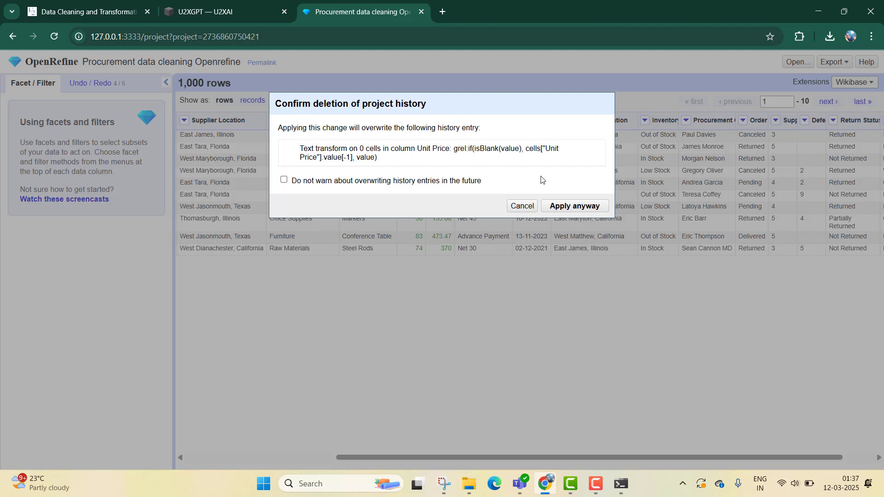
{"action": "left_click", "coordinate": [564, 209]}
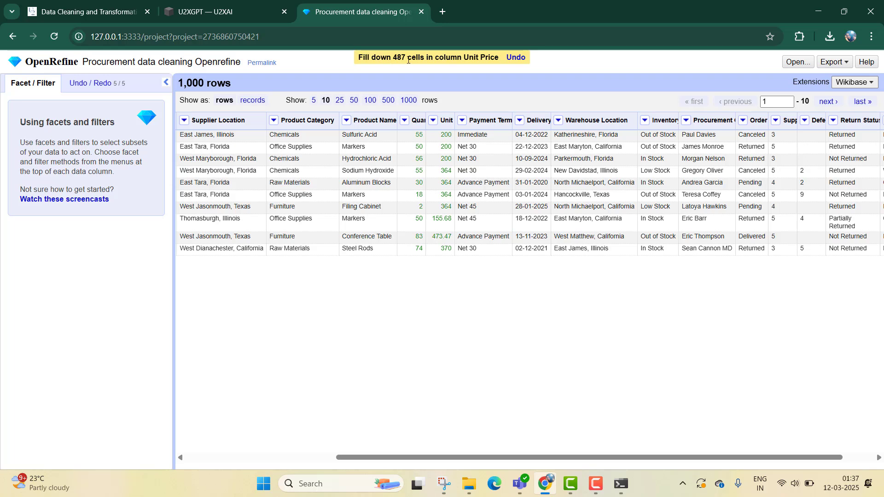
- Facet the Unit Price column by blank to check for empty cells, then remove the facet
{"action": "left_click", "coordinate": [433, 120]}
{"action": "mouse_move", "coordinate": [491, 133]}
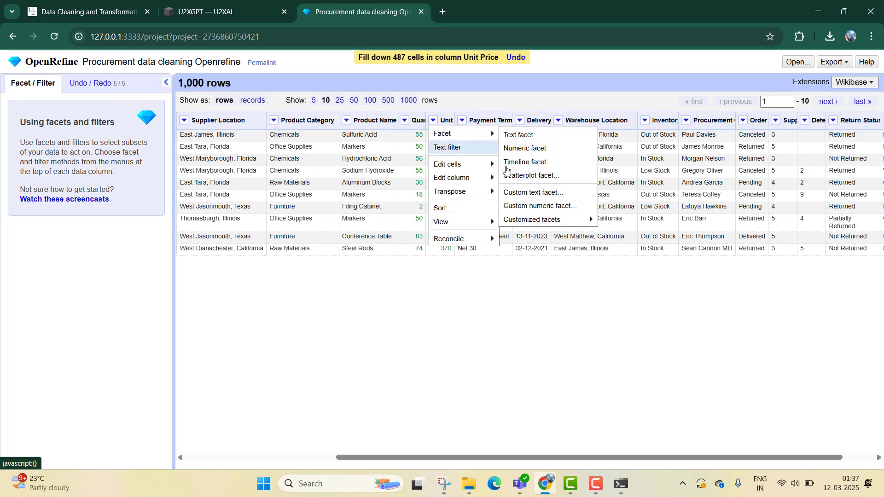
{"action": "mouse_move", "coordinate": [553, 220]}
{"action": "left_click", "coordinate": [636, 368]}
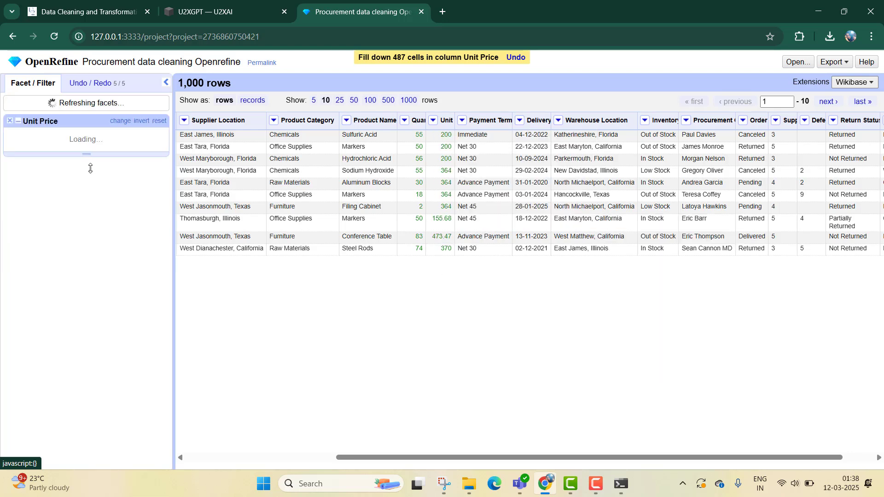
{"action": "left_click", "coordinate": [10, 120]}
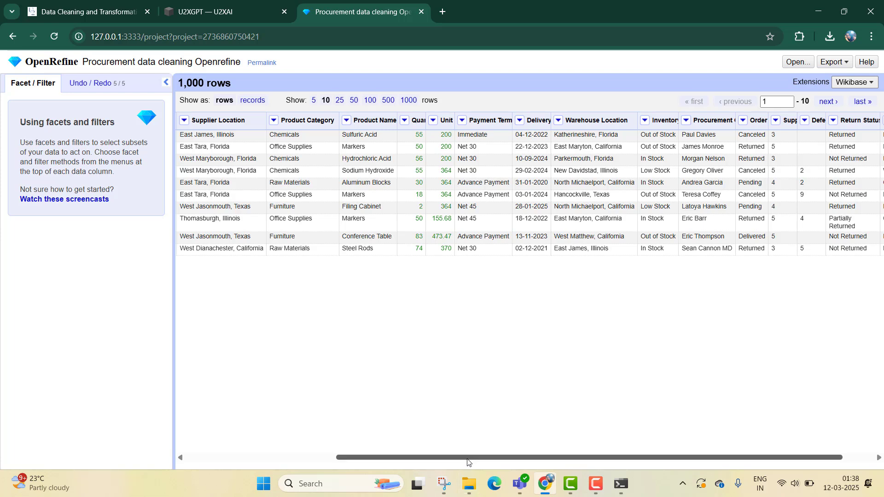
- Review U2XGPT's earlier instructions for the Unit Price and Defective Items columns
{"action": "left_click", "coordinate": [207, 11]}
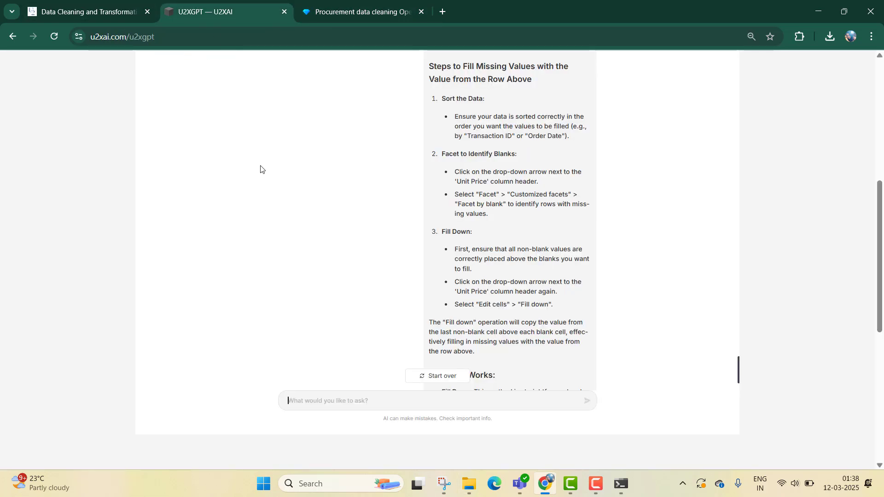
{"action": "scroll", "coordinate": [445, 261], "scroll_direction": "down", "scroll_amount": 1}
{"action": "scroll", "coordinate": [445, 261], "scroll_direction": "up", "scroll_amount": 20}
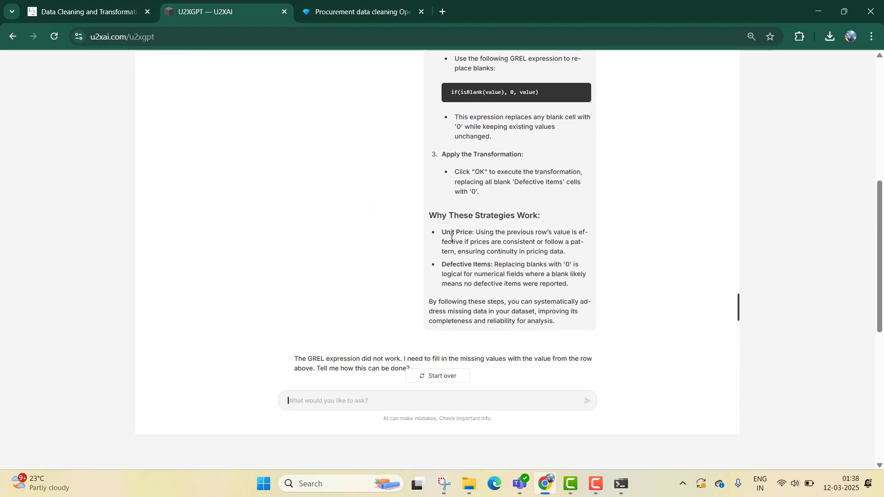
{"action": "scroll", "coordinate": [451, 238], "scroll_direction": "up", "scroll_amount": 5}
{"action": "scroll", "coordinate": [452, 238], "scroll_direction": "up", "scroll_amount": 10}
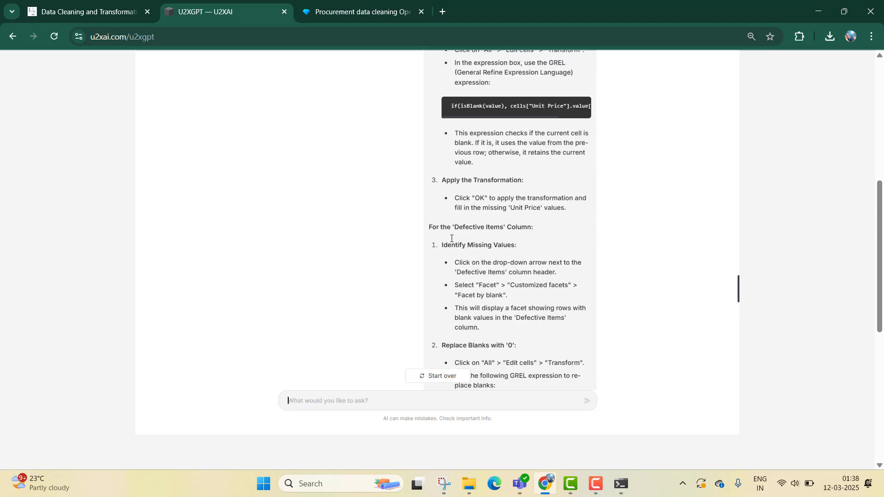
{"action": "scroll", "coordinate": [451, 239], "scroll_direction": "up", "scroll_amount": 1}
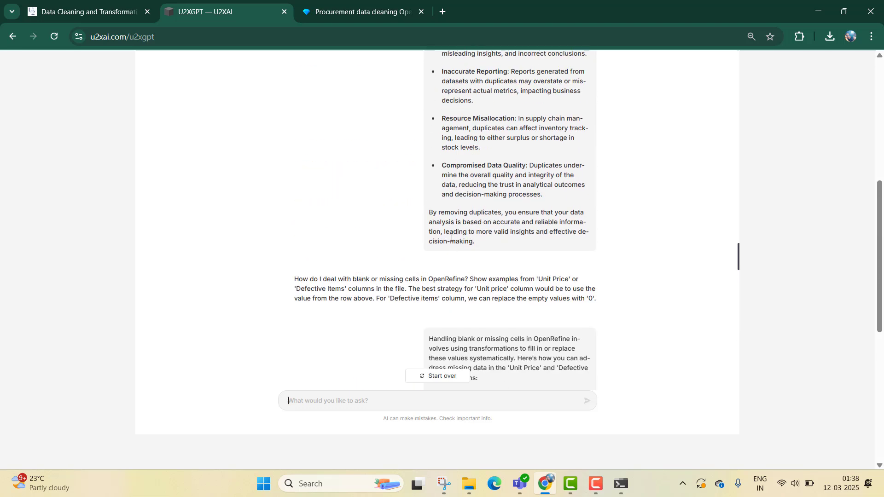
{"action": "scroll", "coordinate": [451, 238], "scroll_direction": "down", "scroll_amount": 10}
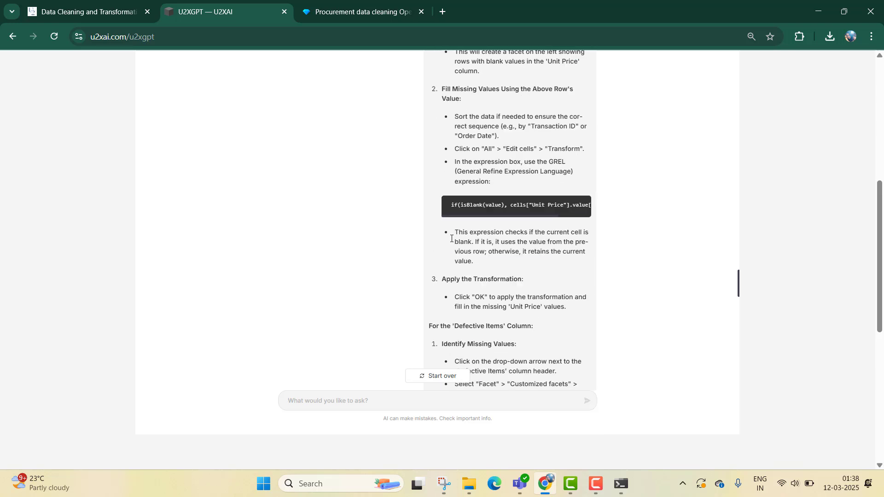
{"action": "scroll", "coordinate": [451, 238], "scroll_direction": "down", "scroll_amount": 3}
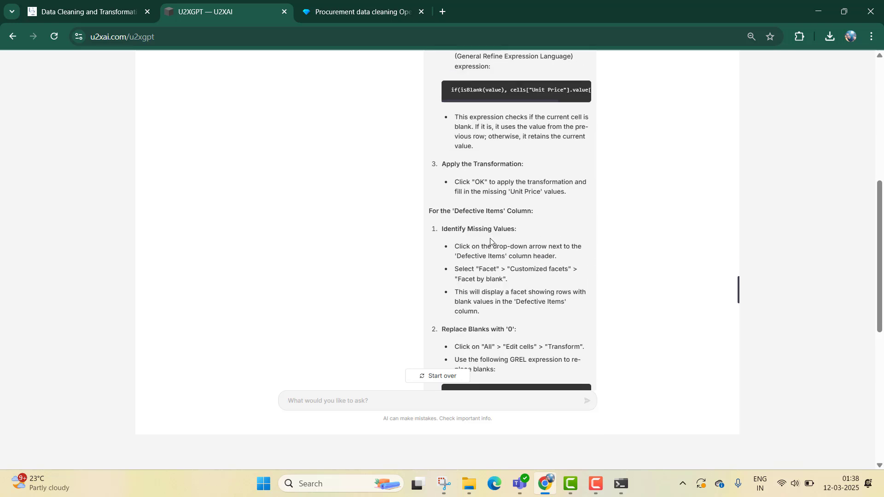
- Following U2XGPT's instructions, add a Facet by blank (null or empty string) on the Defective Items column
{"action": "scroll", "coordinate": [490, 238], "scroll_direction": "down", "scroll_amount": 1}
{"action": "scroll", "coordinate": [516, 178], "scroll_direction": "down", "scroll_amount": 1}
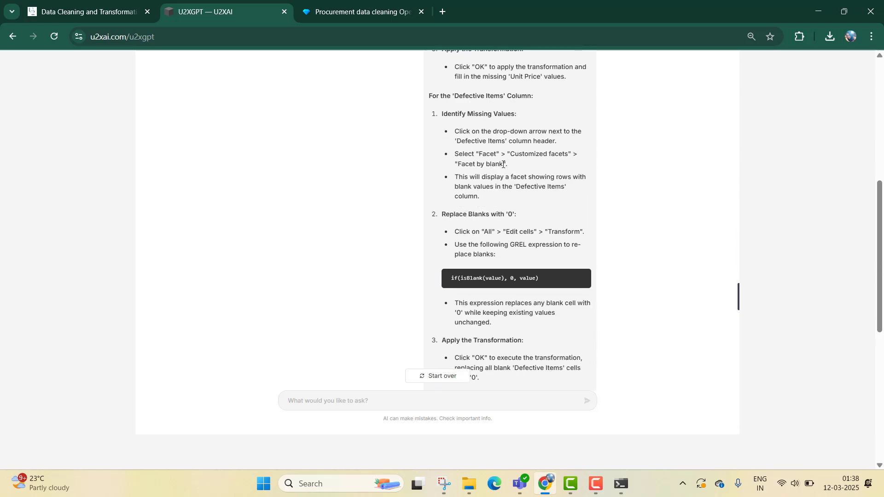
{"action": "left_click", "coordinate": [356, 11]}
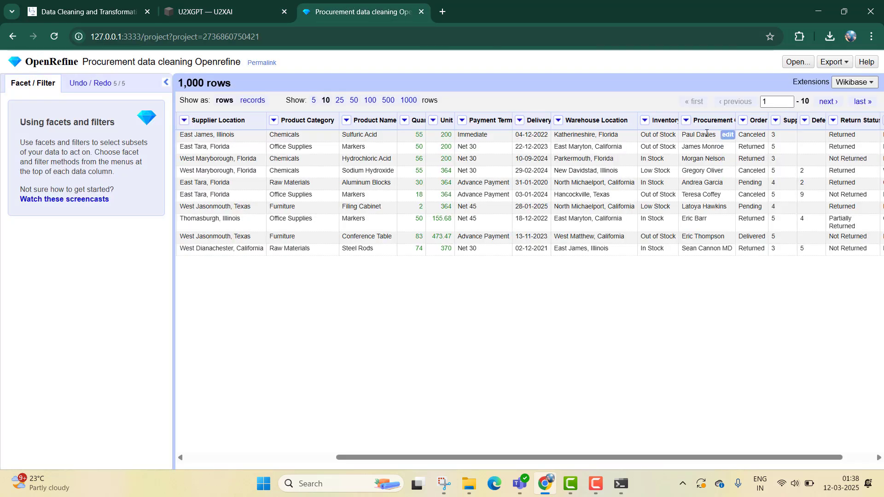
{"action": "mouse_move", "coordinate": [571, 484]}
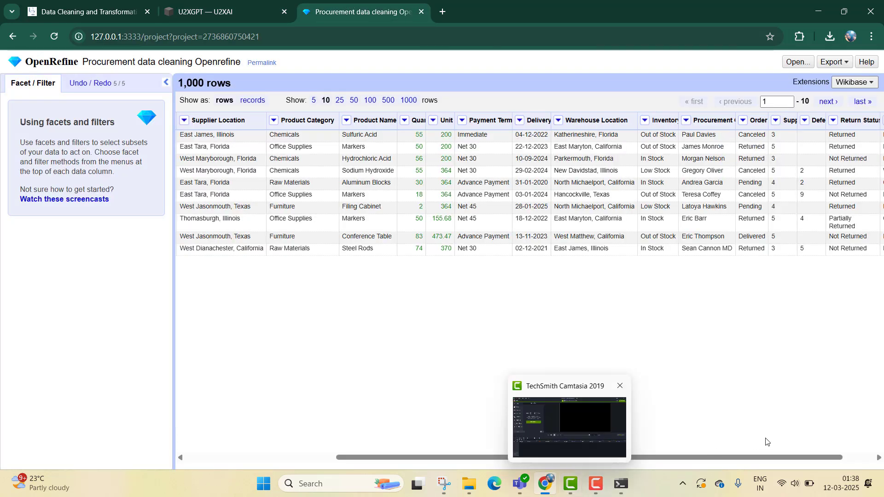
{"action": "scroll", "coordinate": [750, 459], "scroll_direction": "right", "scroll_amount": 1}
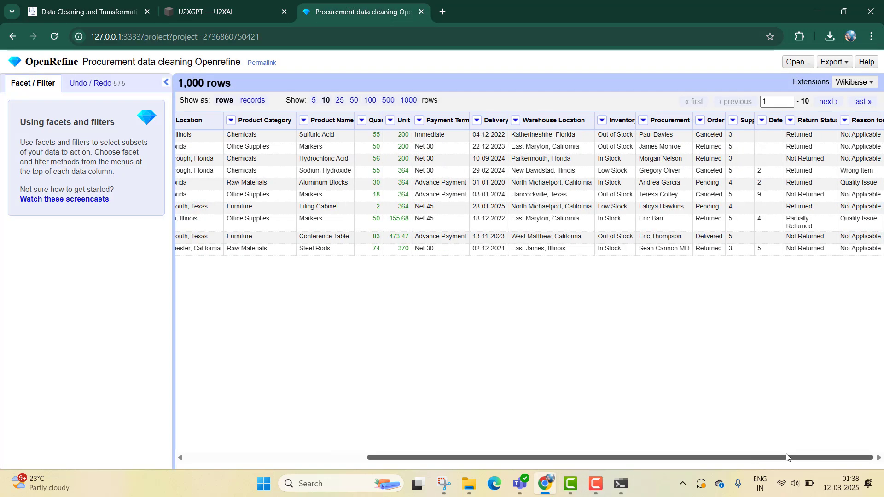
{"action": "left_click", "coordinate": [761, 121]}
{"action": "mouse_move", "coordinate": [775, 138]}
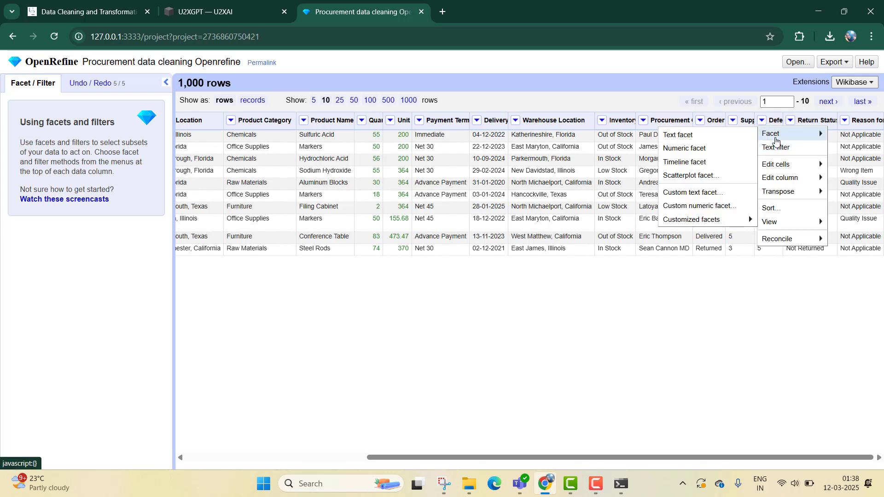
{"action": "left_click", "coordinate": [252, 7]}
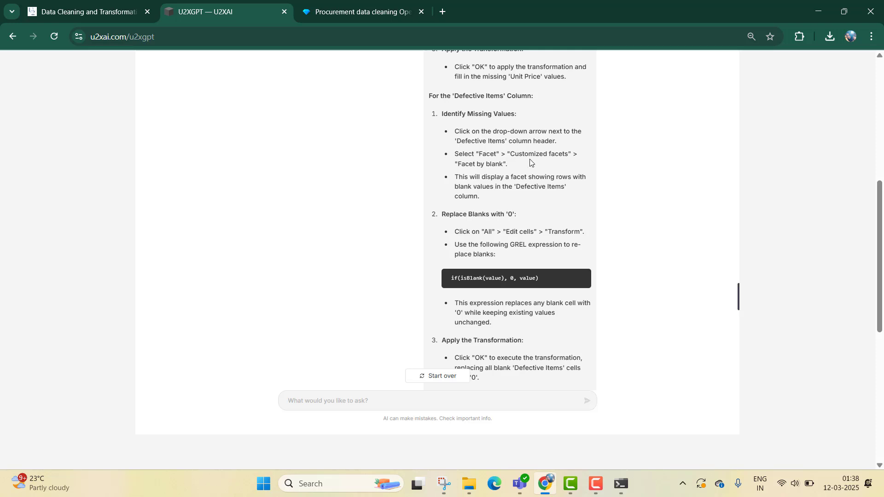
{"action": "left_click", "coordinate": [370, 3]}
{"action": "mouse_move", "coordinate": [778, 134]}
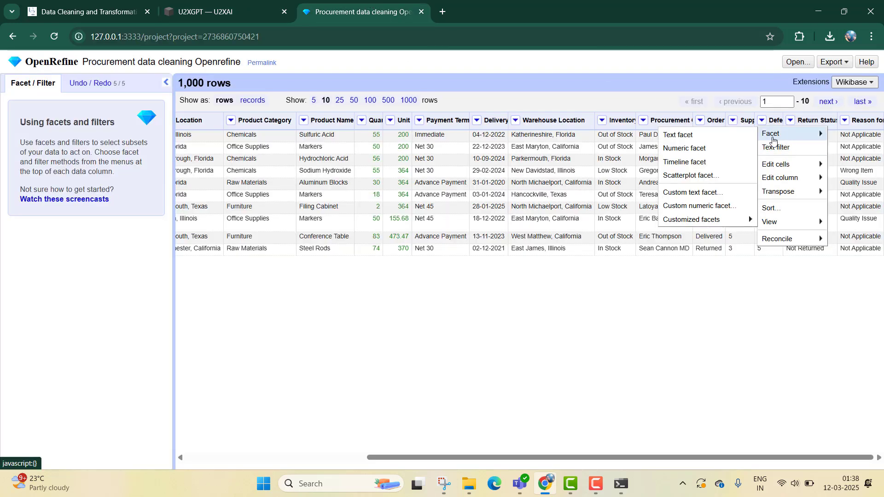
{"action": "mouse_move", "coordinate": [713, 222]}
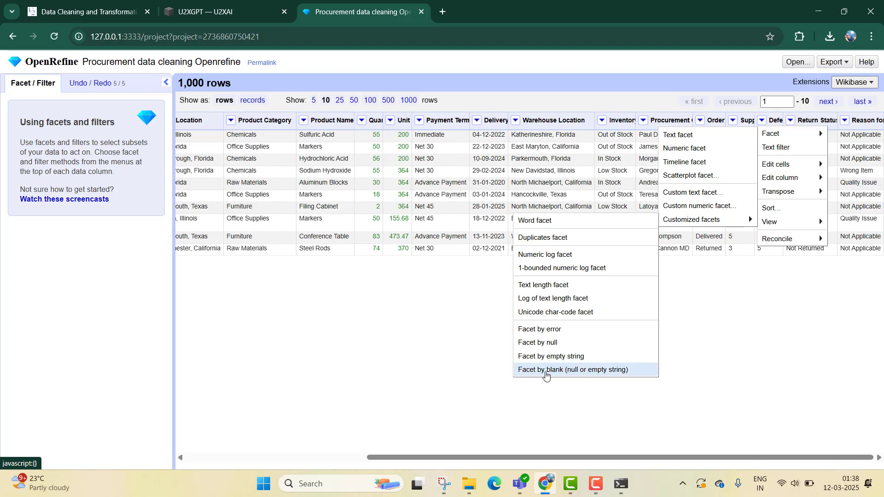
{"action": "left_click", "coordinate": [546, 372]}
- Transform the Defective Items column with the copied expression if(isBlank(value), 0, value) to replace blanks with 0
{"action": "left_click", "coordinate": [220, 1]}
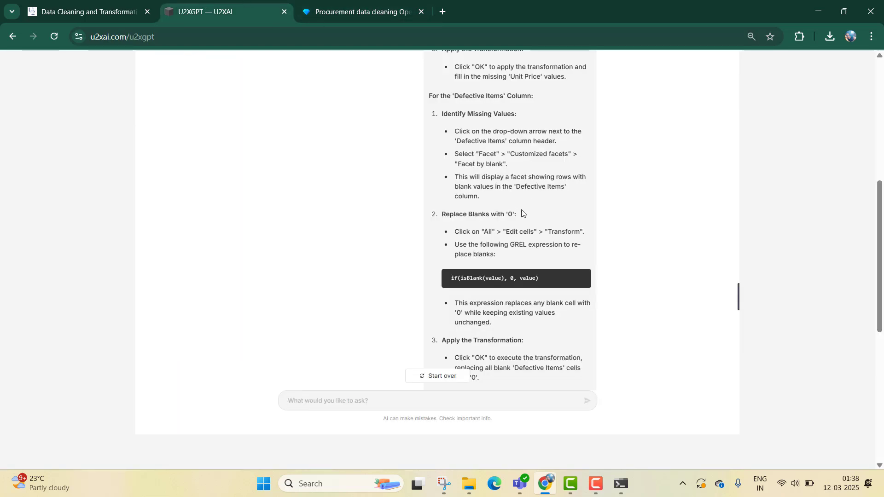
{"action": "left_click", "coordinate": [392, 4]}
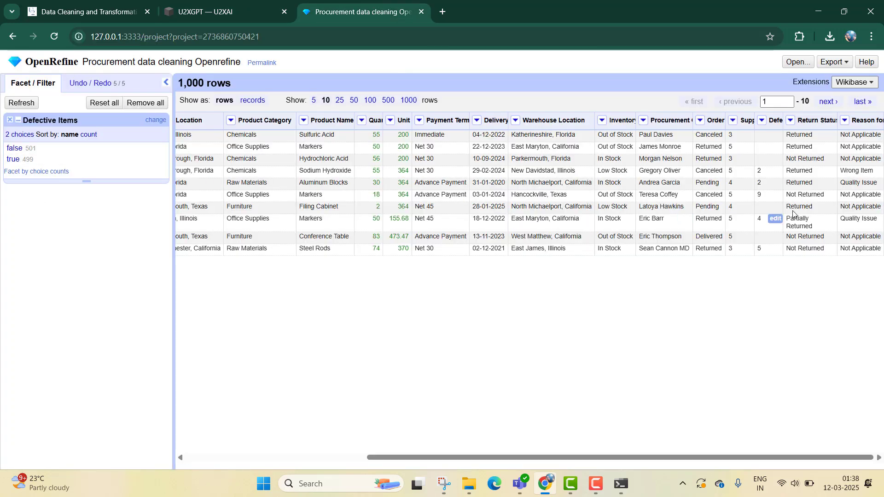
{"action": "left_click", "coordinate": [266, 5]}
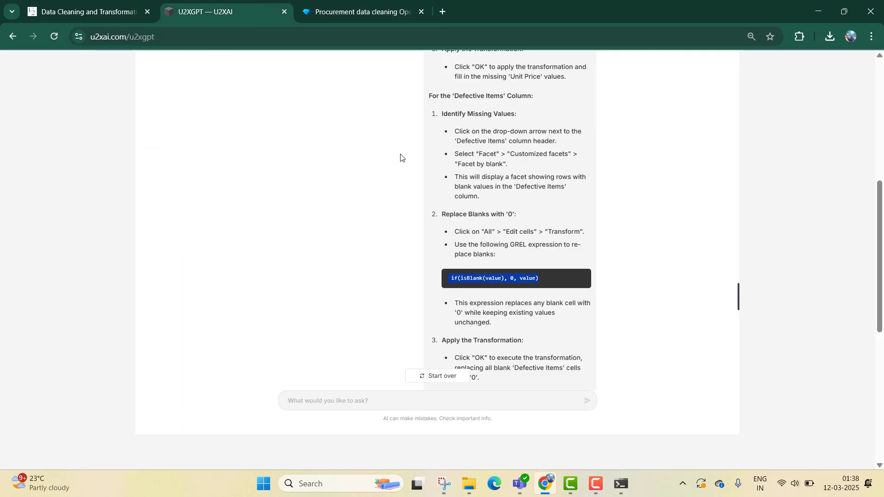
{"action": "left_click", "coordinate": [375, 7]}
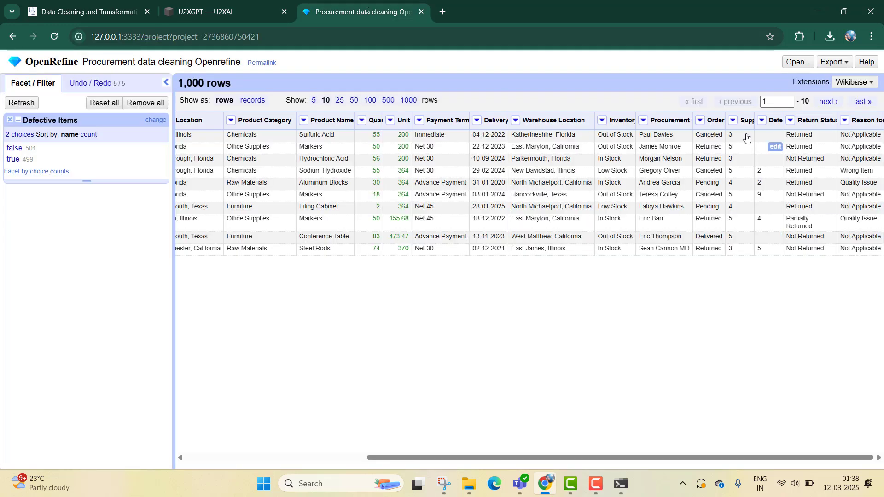
{"action": "left_click", "coordinate": [762, 121]}
{"action": "mouse_move", "coordinate": [772, 166]}
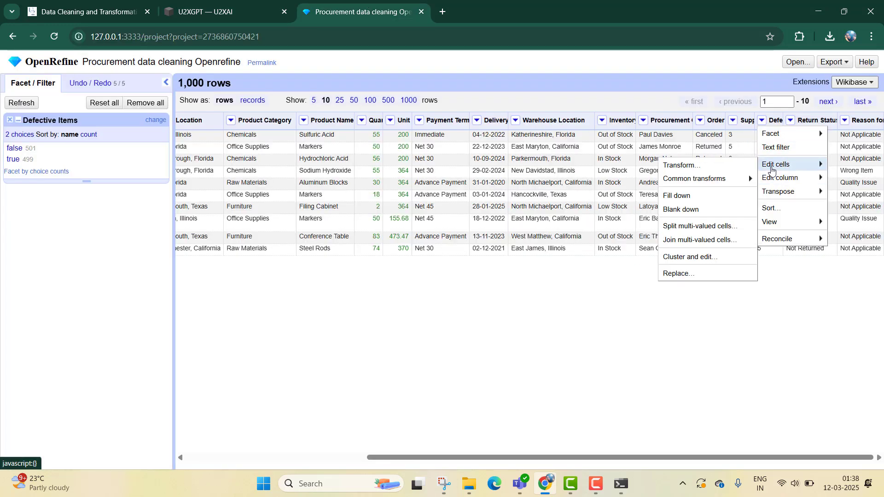
{"action": "left_click", "coordinate": [726, 167]}
{"action": "type", "text": "if(isBlank(value), 0, value)"}
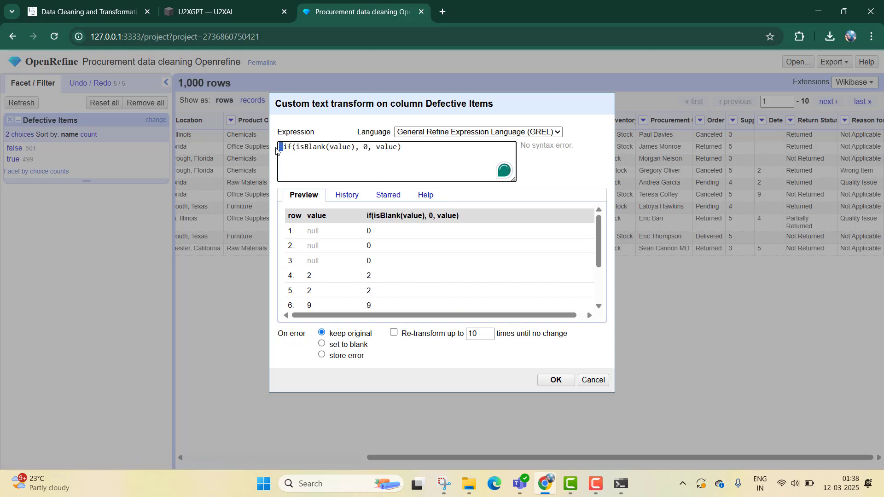
{"action": "key", "text": "BackSpace"}
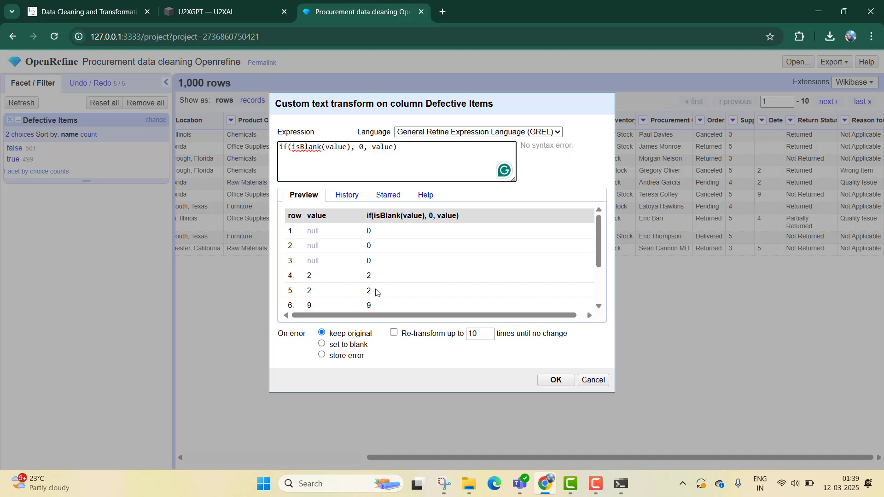
{"action": "scroll", "coordinate": [386, 272], "scroll_direction": "down", "scroll_amount": 3}
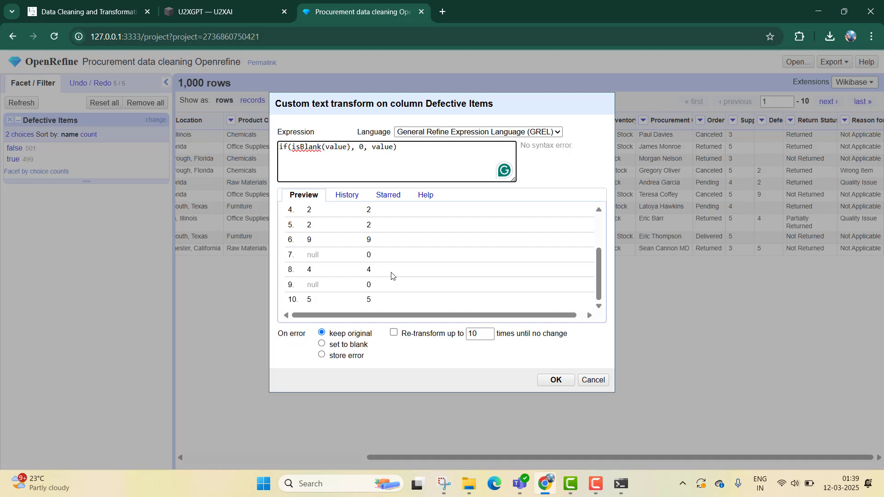
{"action": "scroll", "coordinate": [400, 272], "scroll_direction": "up", "scroll_amount": 3}
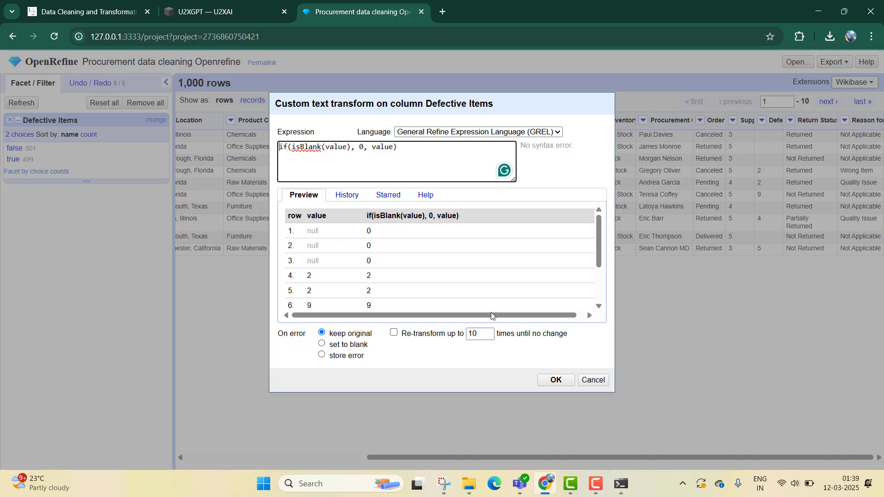
{"action": "left_click", "coordinate": [555, 381]}
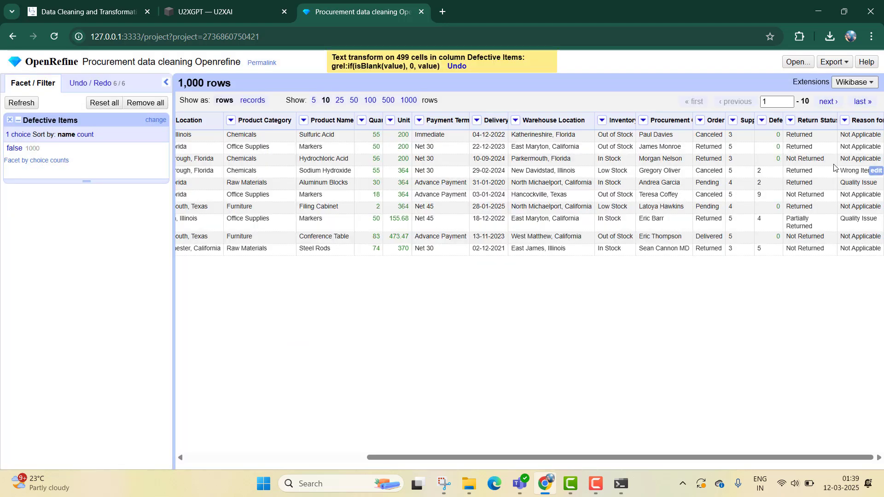
- Convert the Defective Items column's values to numbers using a common transform
{"action": "left_click", "coordinate": [762, 121]}
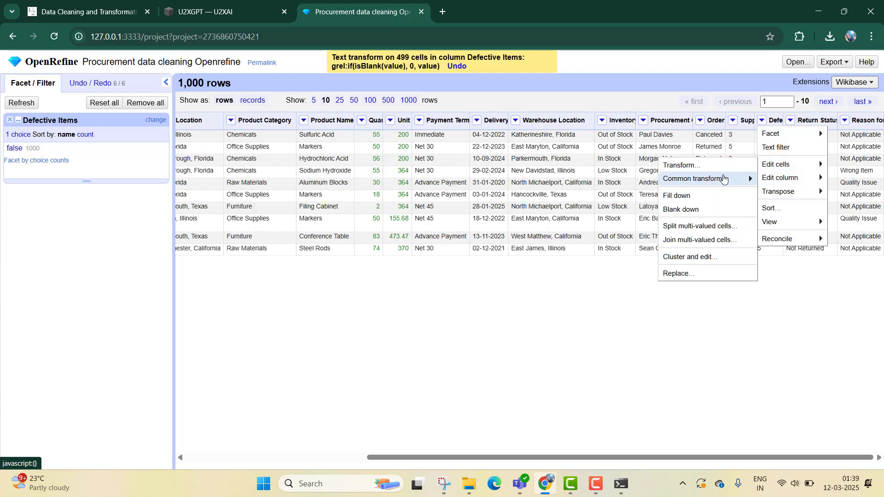
{"action": "mouse_move", "coordinate": [723, 179]}
{"action": "left_click", "coordinate": [535, 285]}
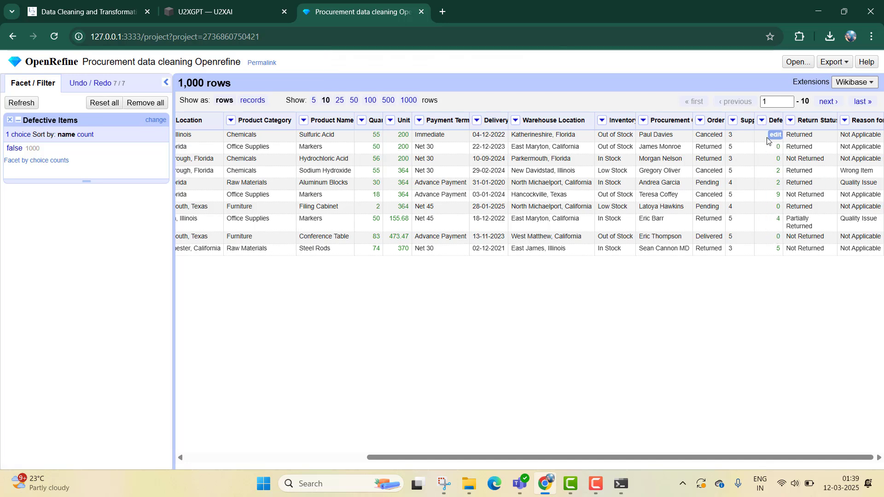
- Facet the Defective Items column by blank to check for empty cells, then remove both facets
{"action": "left_click", "coordinate": [762, 120]}
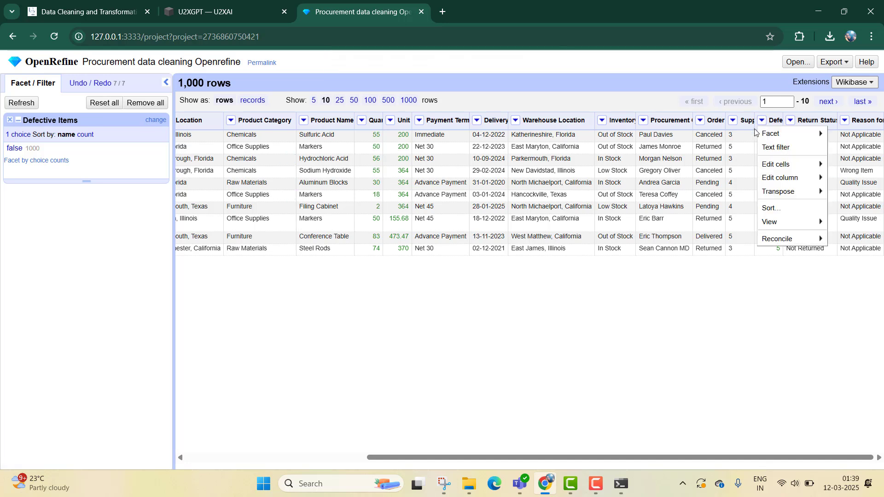
{"action": "mouse_move", "coordinate": [765, 134]}
{"action": "mouse_move", "coordinate": [690, 220]}
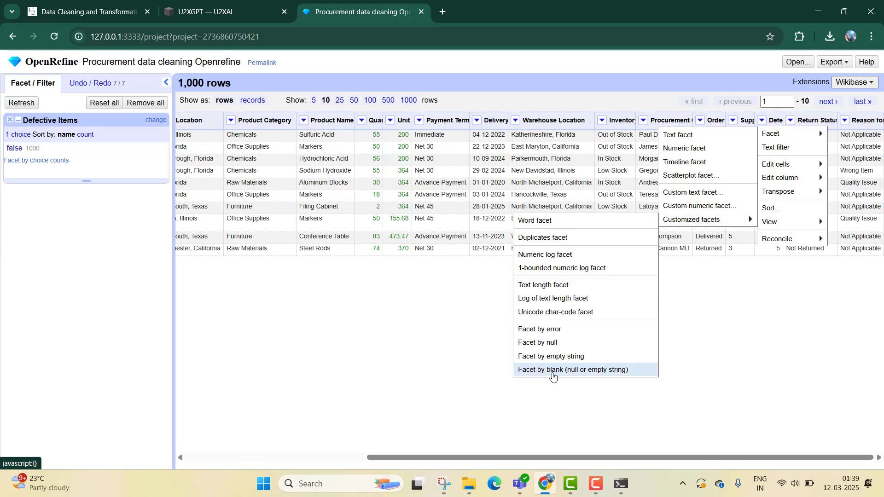
{"action": "left_click", "coordinate": [550, 373]}
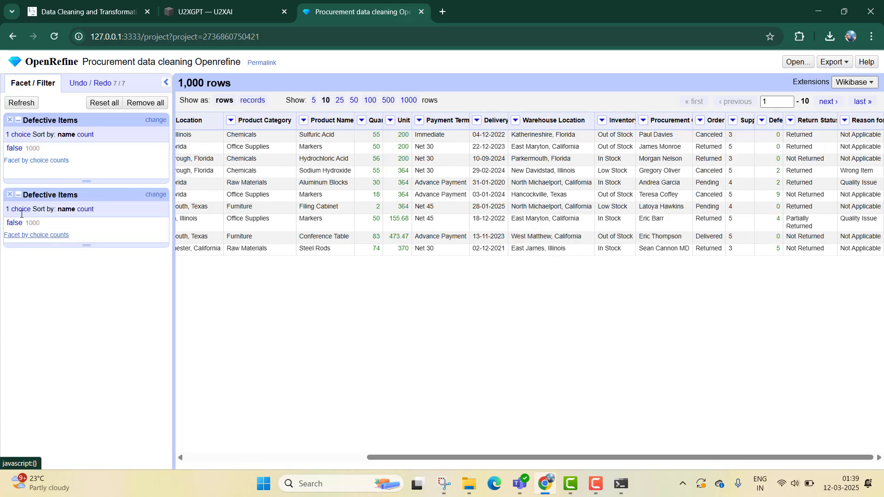
{"action": "left_click", "coordinate": [10, 120]}
{"action": "left_click", "coordinate": [10, 120]}
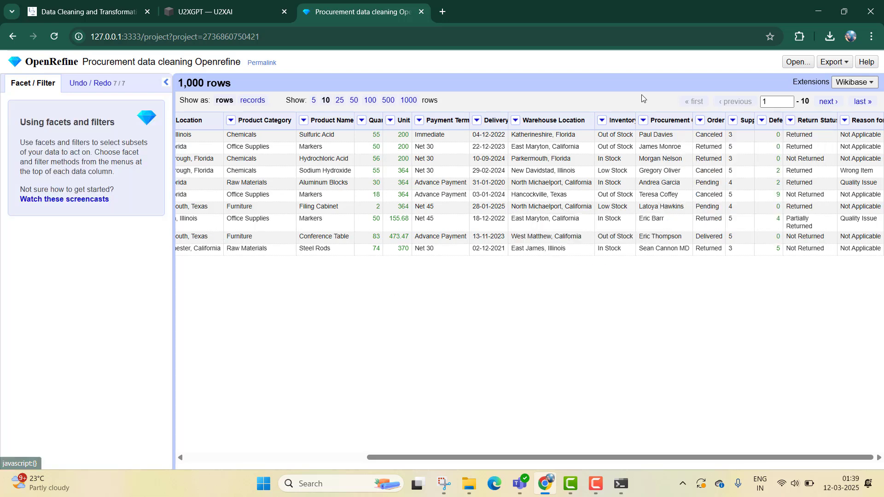
- Copy Prompt 9 about inconsistent data entries from the course page and send it to U2XGPT
{"action": "left_click", "coordinate": [129, 2]}
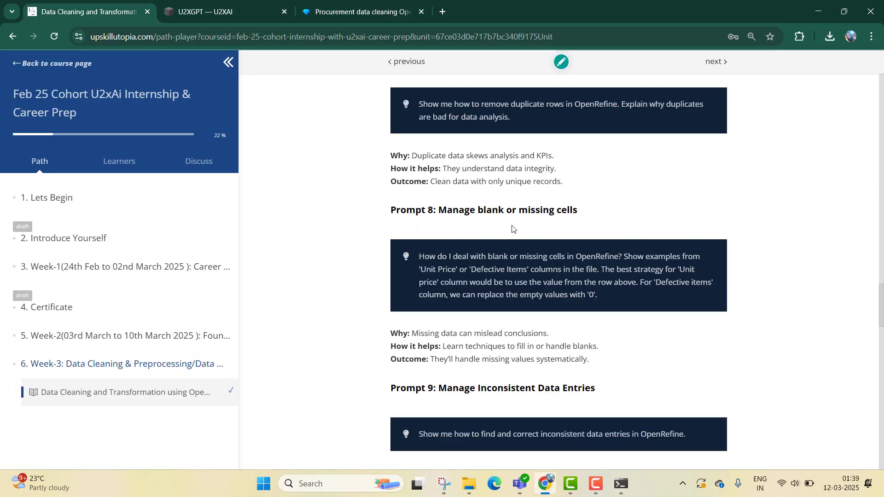
{"action": "scroll", "coordinate": [523, 231], "scroll_direction": "down", "scroll_amount": 3}
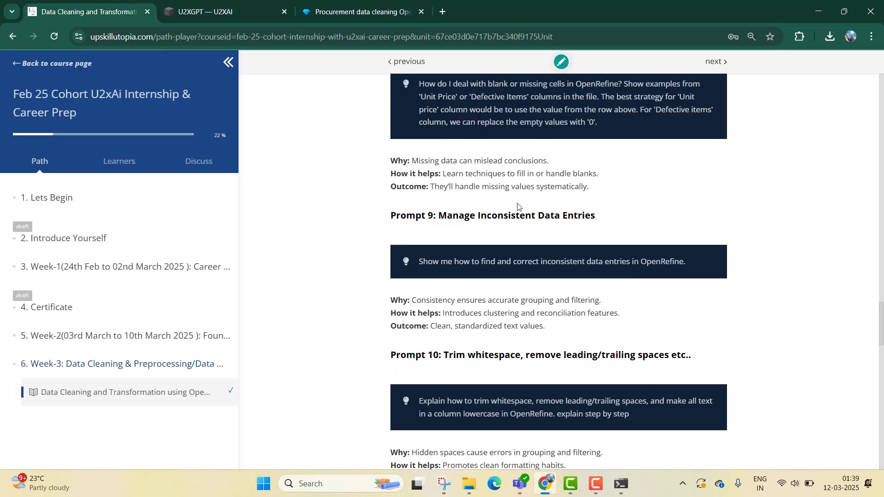
{"action": "triple_click", "coordinate": [579, 263]}
{"action": "key", "text": "ctrl+c"}
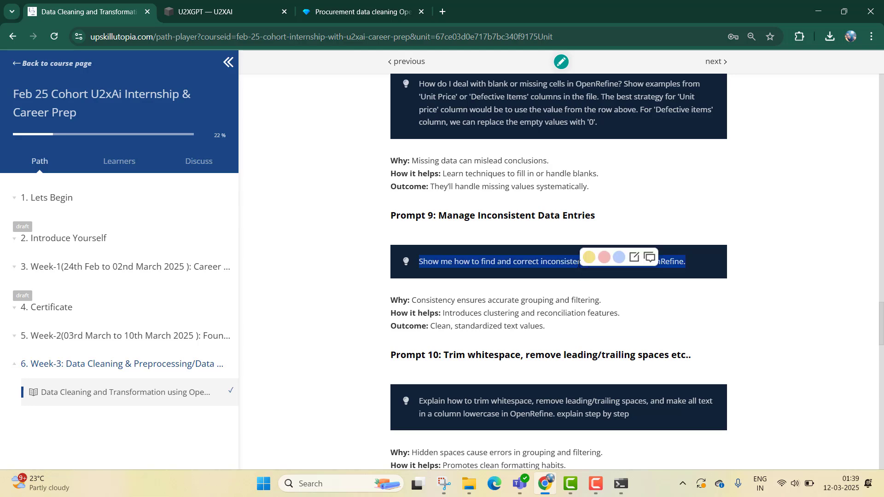
{"action": "left_click", "coordinate": [224, 10]}
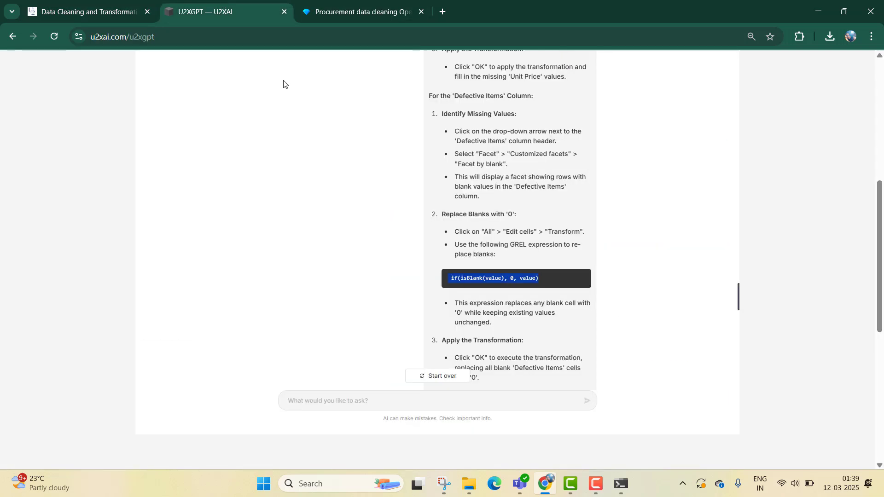
{"action": "left_click", "coordinate": [429, 396]}
{"action": "key", "text": "ctrl+v"}
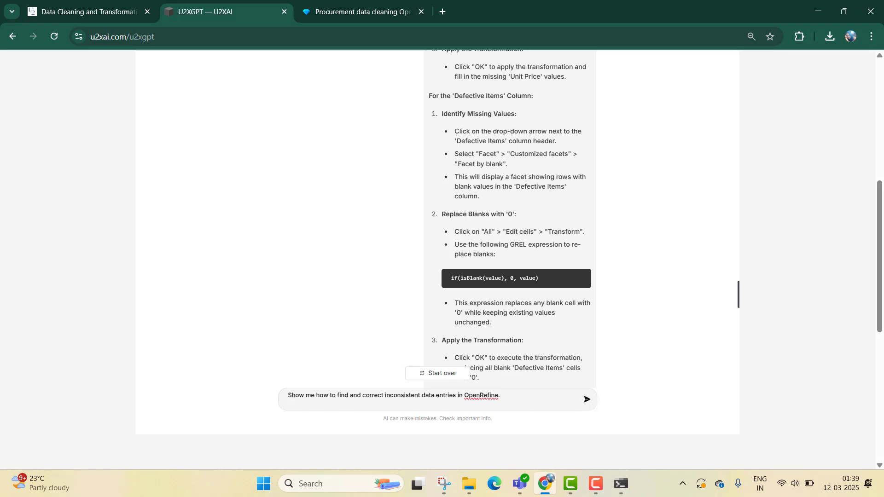
{"action": "key", "text": "Return"}
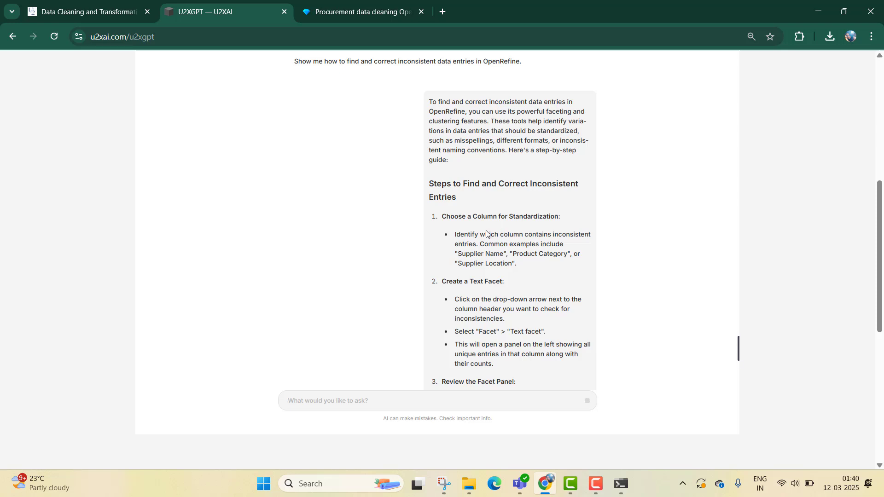
- Read through U2XGPT's steps for finding and correcting inconsistent entries
{"action": "scroll", "coordinate": [497, 239], "scroll_direction": "down", "scroll_amount": 3}
{"action": "scroll", "coordinate": [509, 248], "scroll_direction": "up", "scroll_amount": 4}
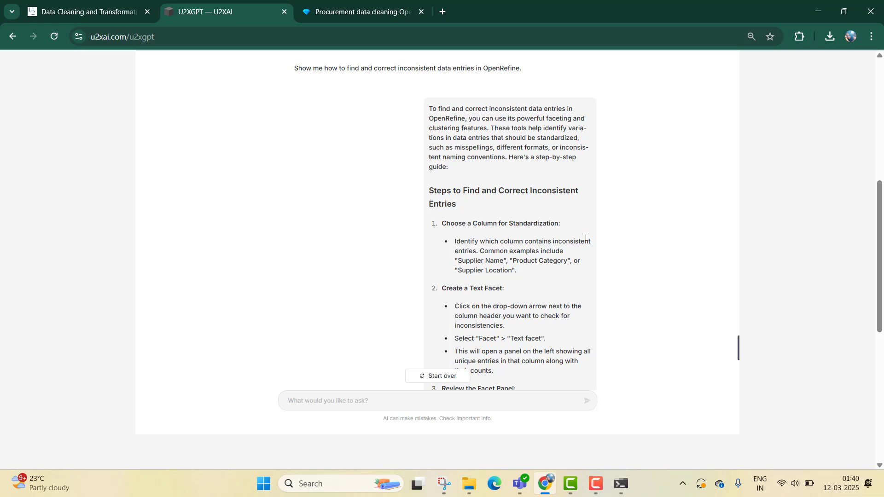
{"action": "scroll", "coordinate": [523, 276], "scroll_direction": "down", "scroll_amount": 3}
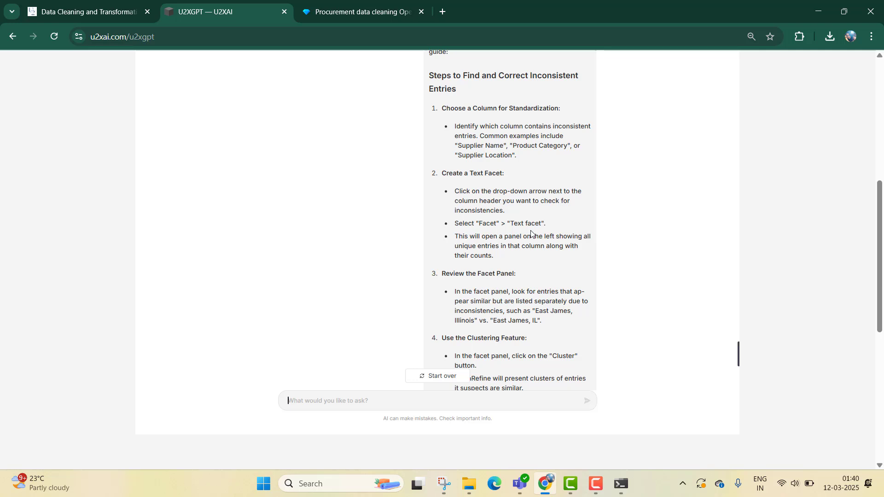
{"action": "scroll", "coordinate": [532, 232], "scroll_direction": "down", "scroll_amount": 1}
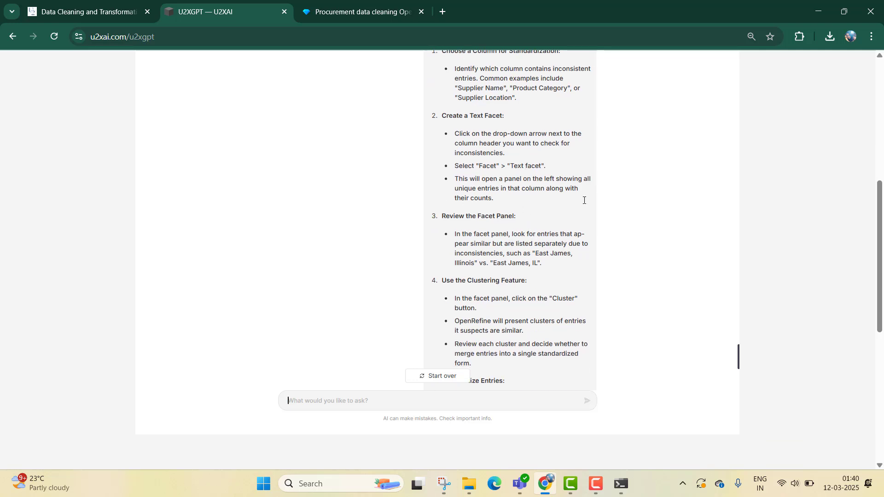
{"action": "scroll", "coordinate": [504, 228], "scroll_direction": "down", "scroll_amount": 1}
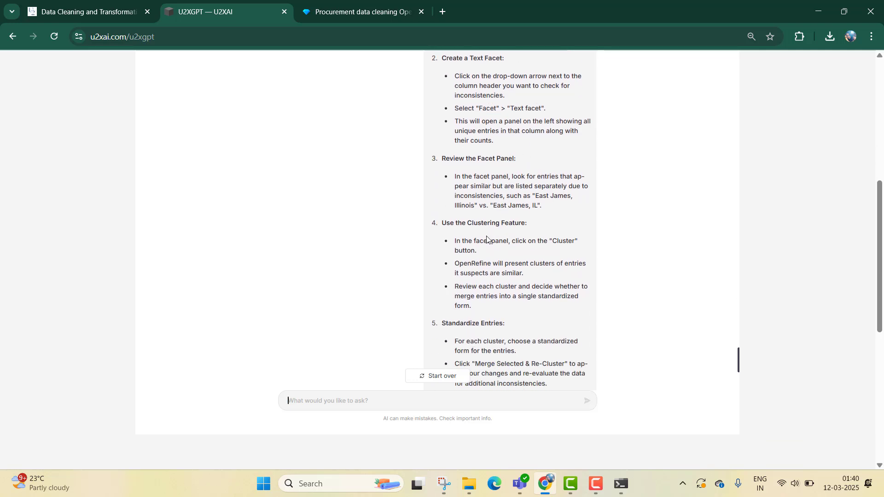
{"action": "scroll", "coordinate": [478, 231], "scroll_direction": "down", "scroll_amount": 1}
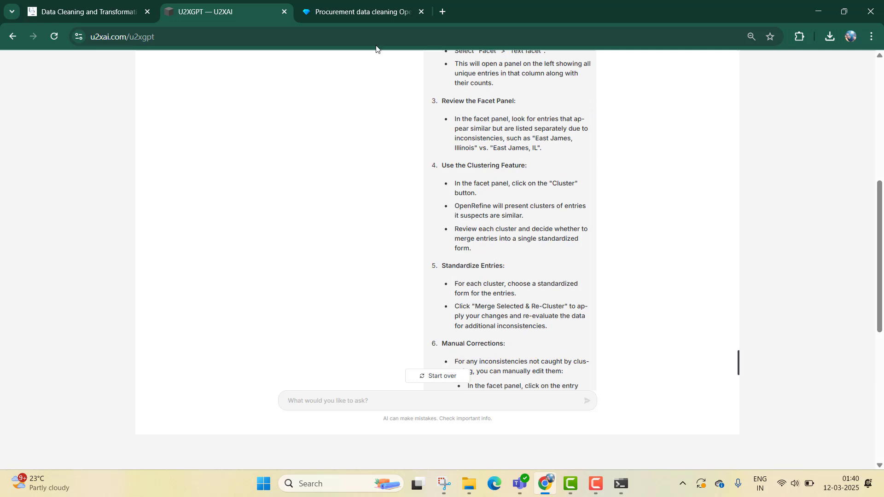
- Return to the OpenRefine project and open a text facet on the Product Category column
{"action": "scroll", "coordinate": [460, 258], "scroll_direction": "down", "scroll_amount": 2}
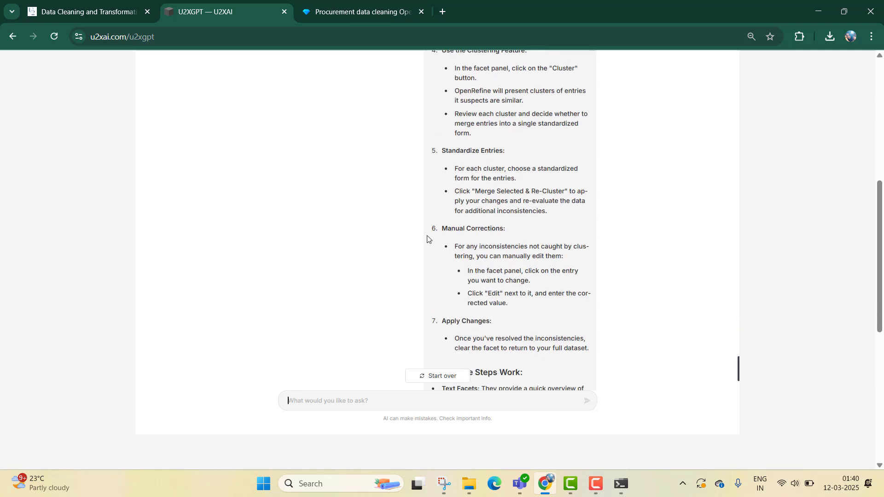
{"action": "left_click", "coordinate": [327, 10]}
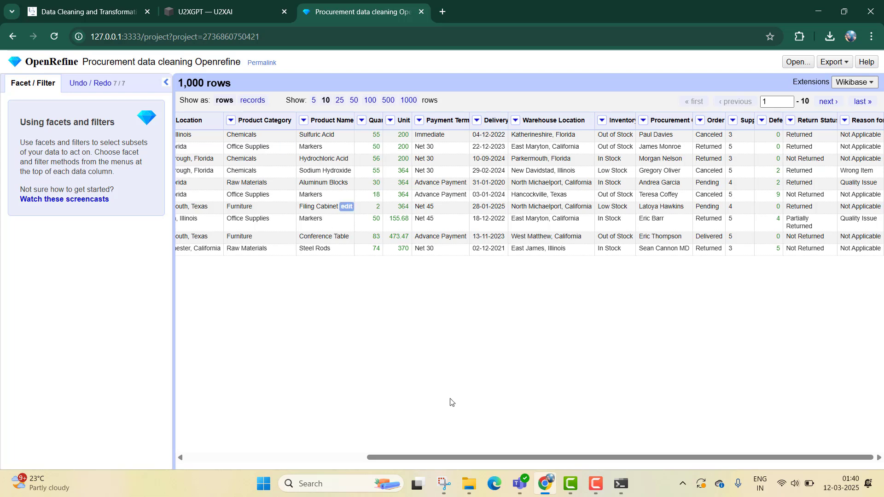
{"action": "left_click_drag", "start_coordinate": [441, 462], "coordinate": [269, 468]}
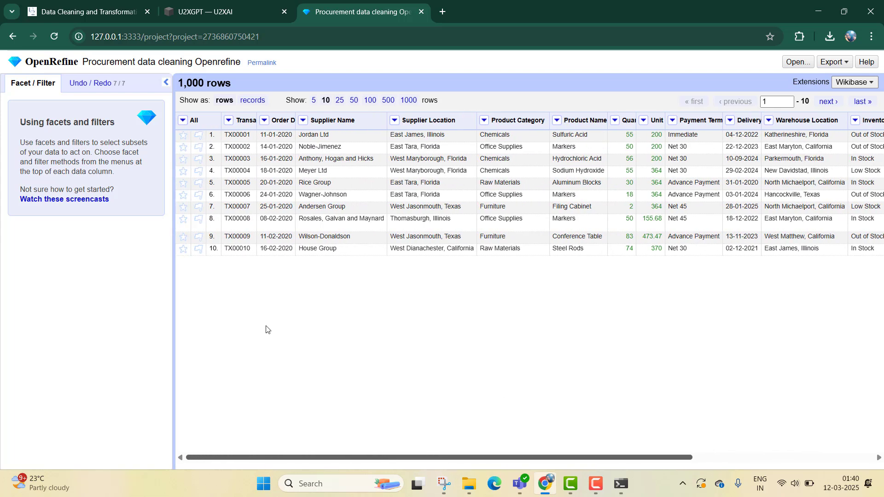
{"action": "left_click", "coordinate": [303, 121]}
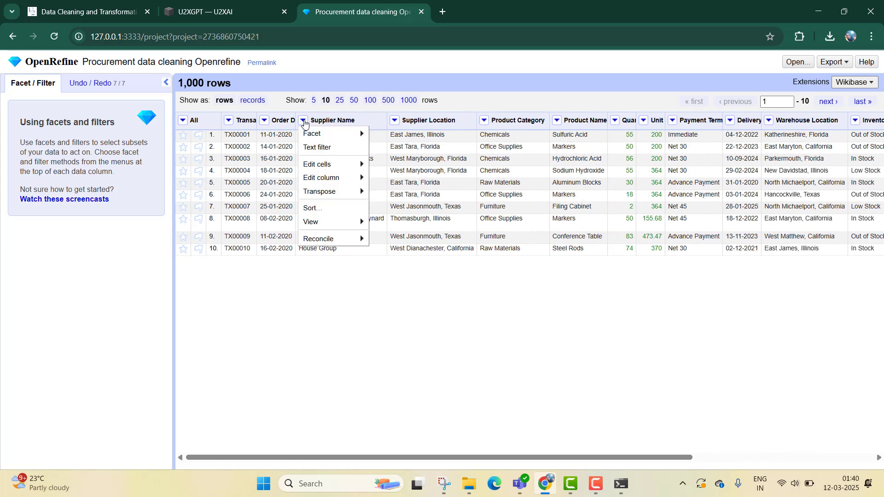
{"action": "left_click", "coordinate": [484, 120]}
{"action": "mouse_move", "coordinate": [501, 133]}
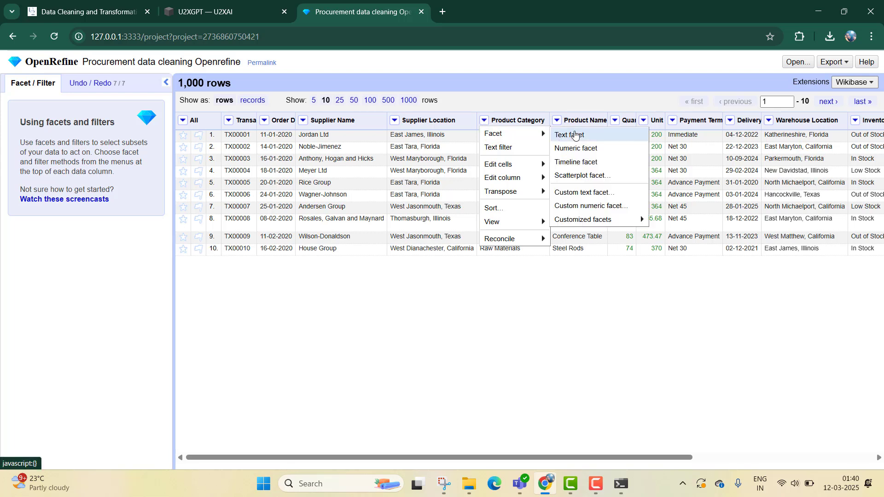
{"action": "left_click", "coordinate": [577, 134]}
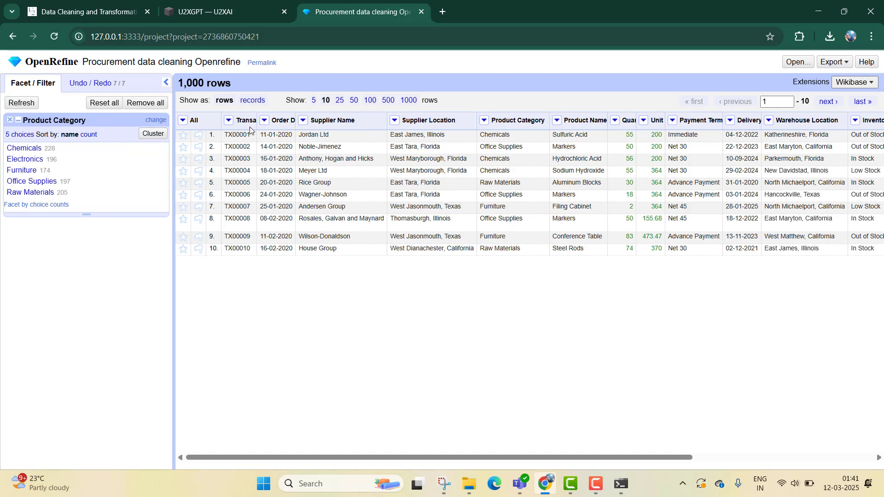
- Open Cluster and edit for the Supplier Name column, browse the method and keying function options, and close the dialog
{"action": "left_click_drag", "start_coordinate": [299, 121], "coordinate": [297, 120]}
{"action": "left_click", "coordinate": [302, 121]}
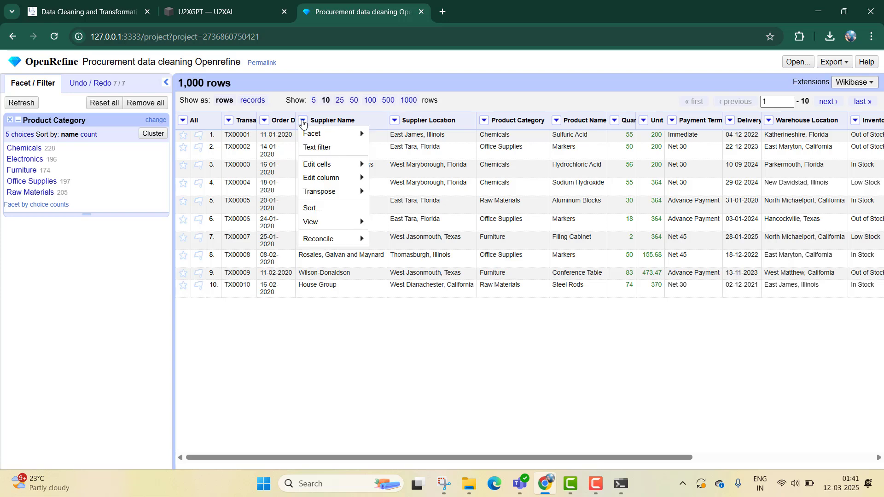
{"action": "mouse_move", "coordinate": [315, 134]}
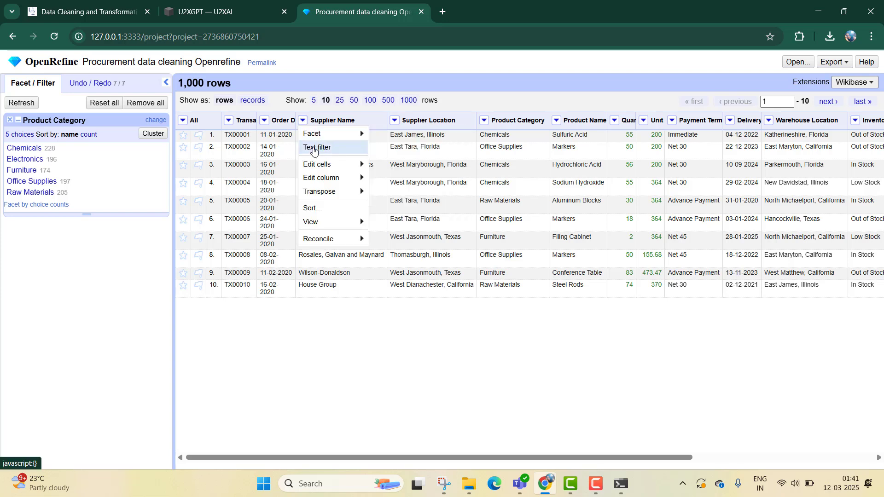
{"action": "mouse_move", "coordinate": [326, 169]}
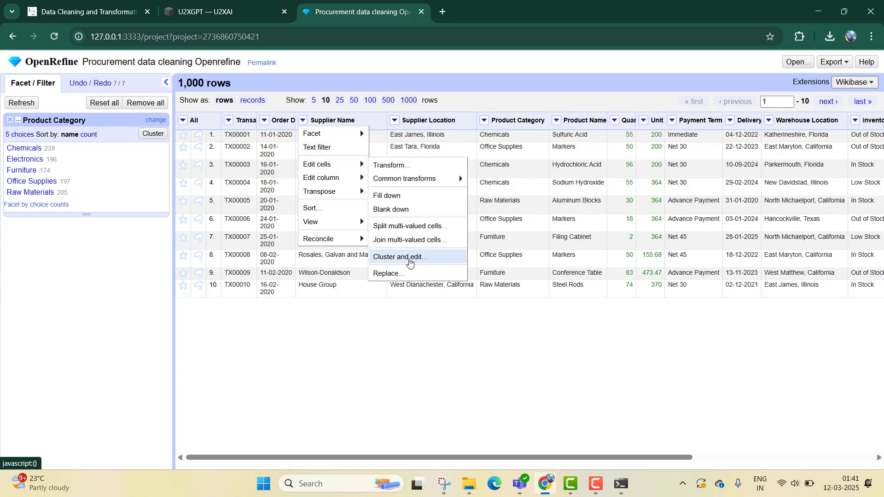
{"action": "left_click", "coordinate": [409, 263]}
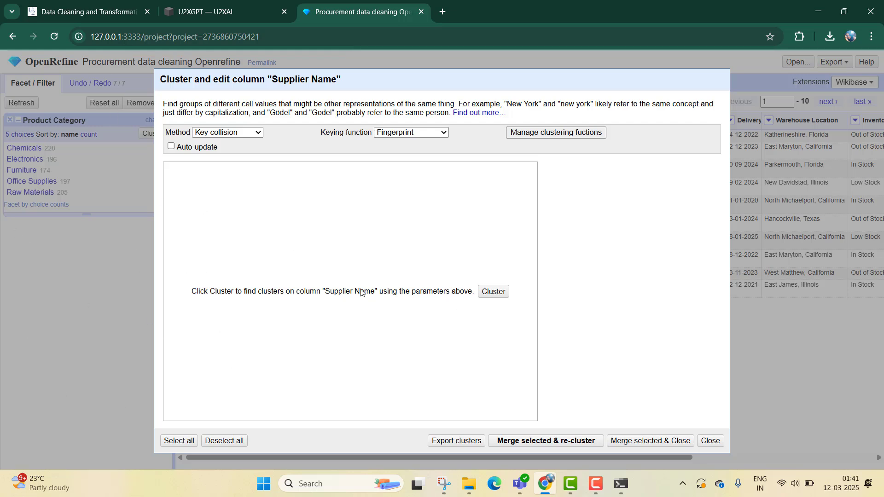
{"action": "left_click", "coordinate": [206, 136]}
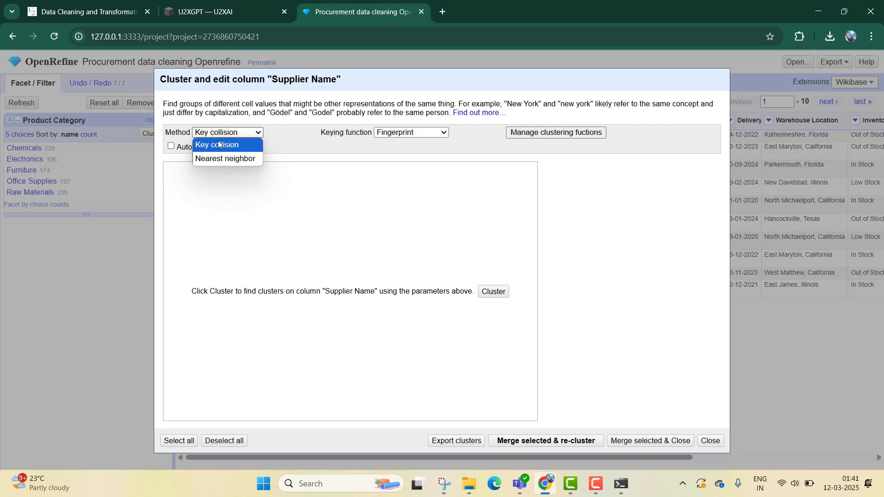
{"action": "left_click", "coordinate": [381, 193]}
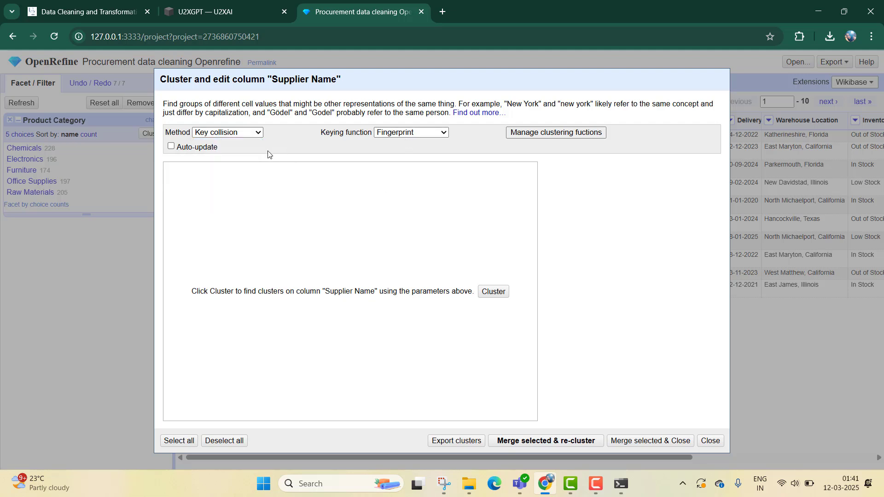
{"action": "left_click", "coordinate": [407, 132]}
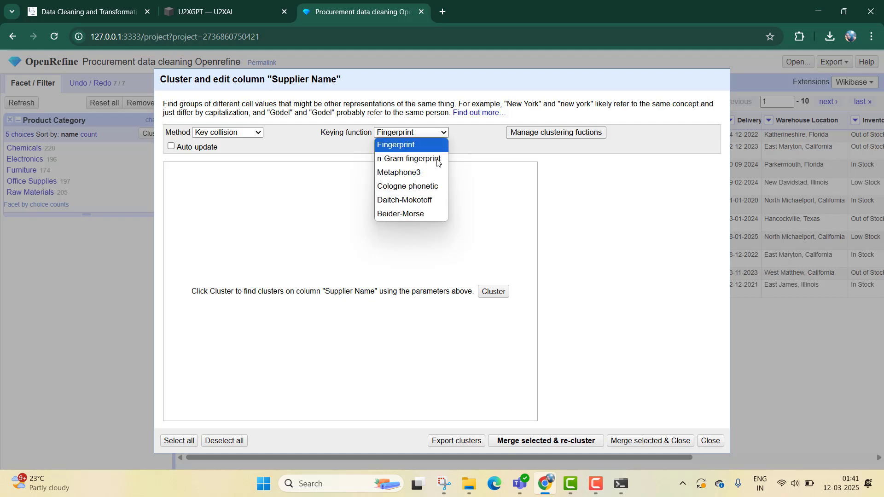
{"action": "left_click", "coordinate": [496, 201]}
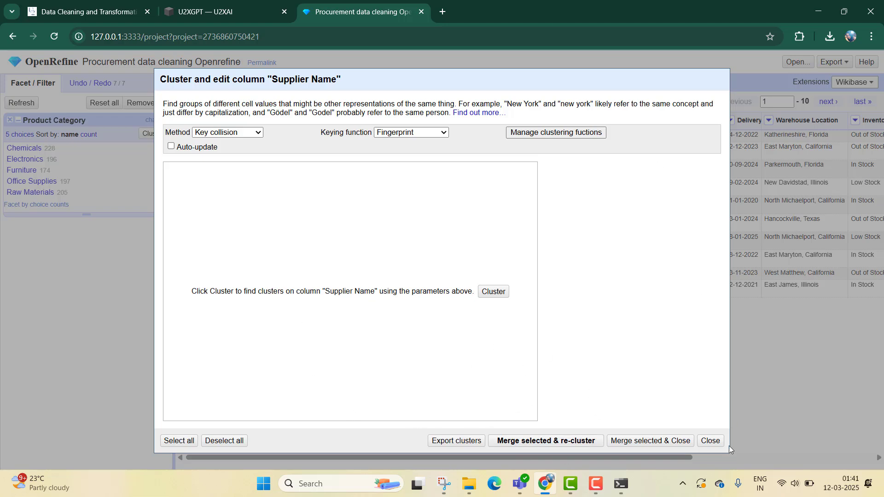
{"action": "left_click", "coordinate": [710, 441]}
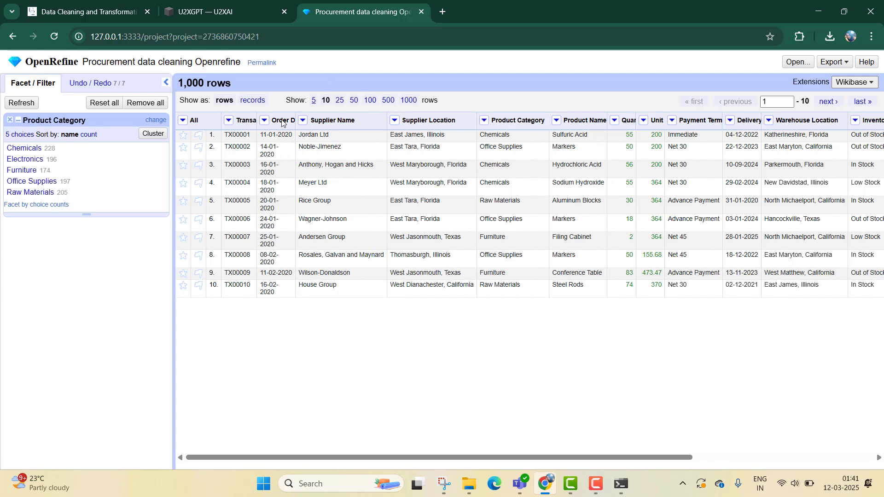
- Replace the Product Category facet with a text facet on Supplier Location, scan its choices, then remove it
{"action": "left_click", "coordinate": [8, 120]}
{"action": "left_click", "coordinate": [395, 122]}
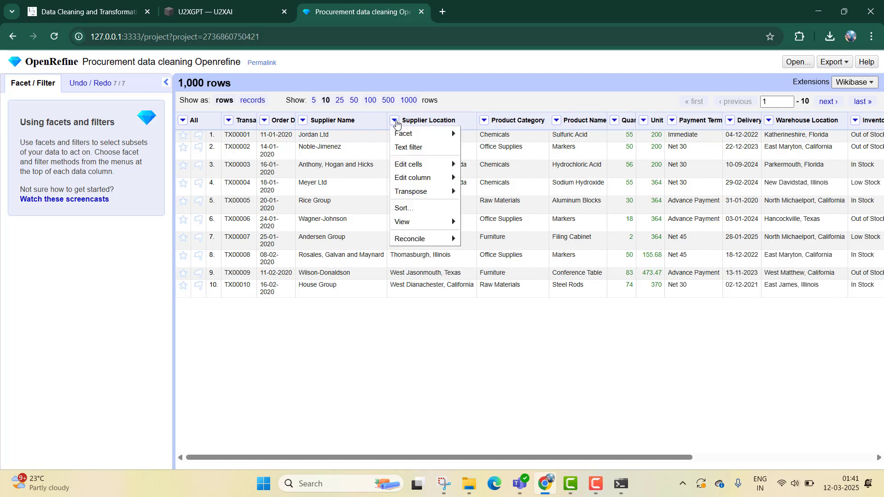
{"action": "mouse_move", "coordinate": [422, 134]}
{"action": "left_click", "coordinate": [479, 135]}
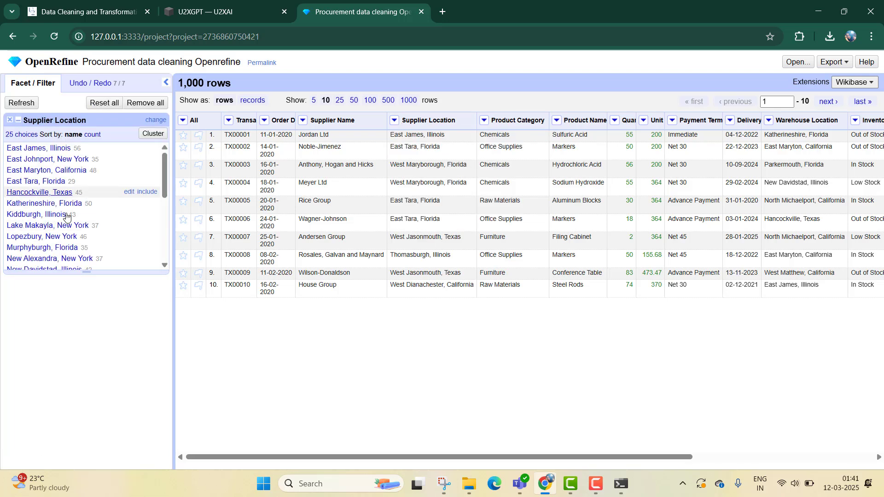
{"action": "scroll", "coordinate": [87, 225], "scroll_direction": "down", "scroll_amount": 4}
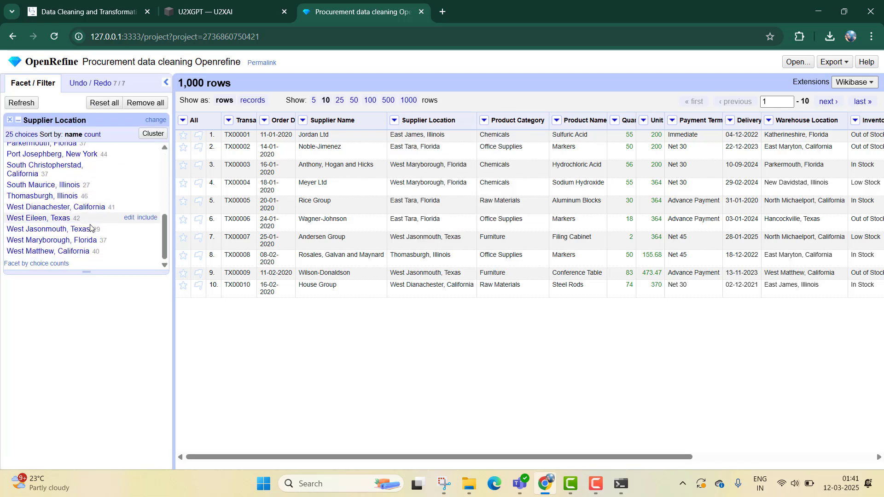
{"action": "scroll", "coordinate": [65, 221], "scroll_direction": "up", "scroll_amount": 5}
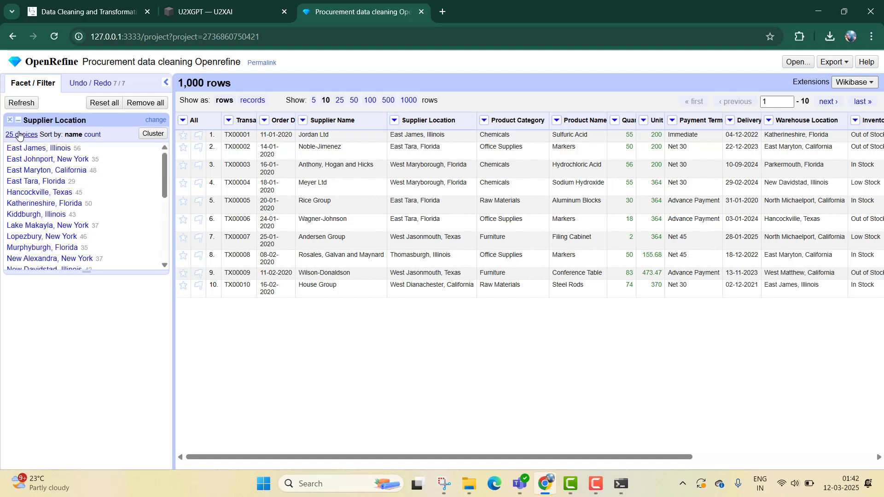
{"action": "left_click", "coordinate": [9, 120]}
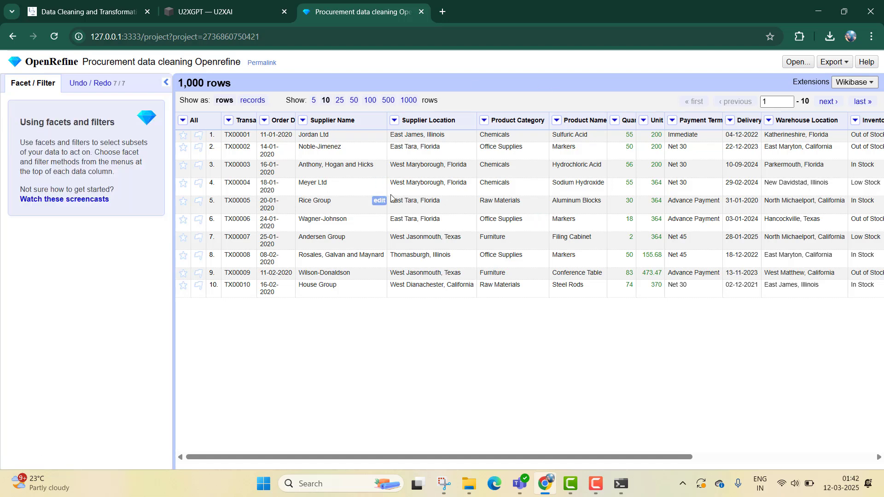
- Open Cluster and edit for the Supplier Location column and close it without clustering
{"action": "left_click", "coordinate": [394, 120]}
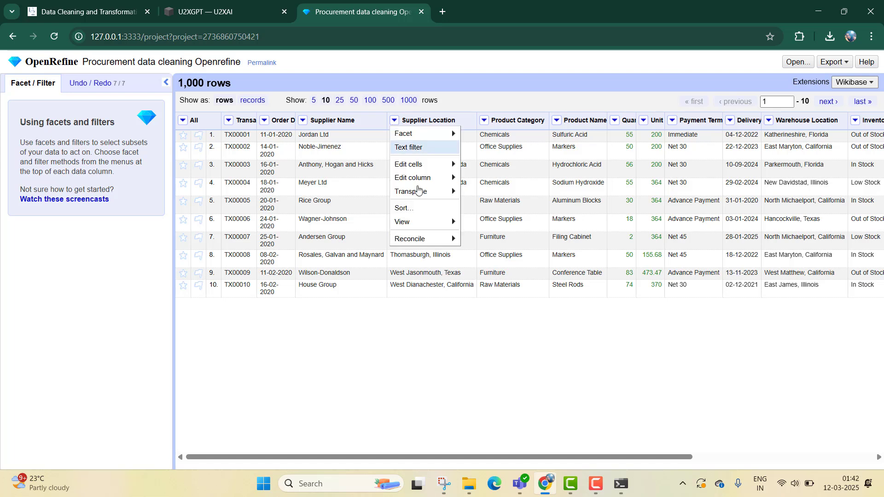
{"action": "mouse_move", "coordinate": [435, 165]}
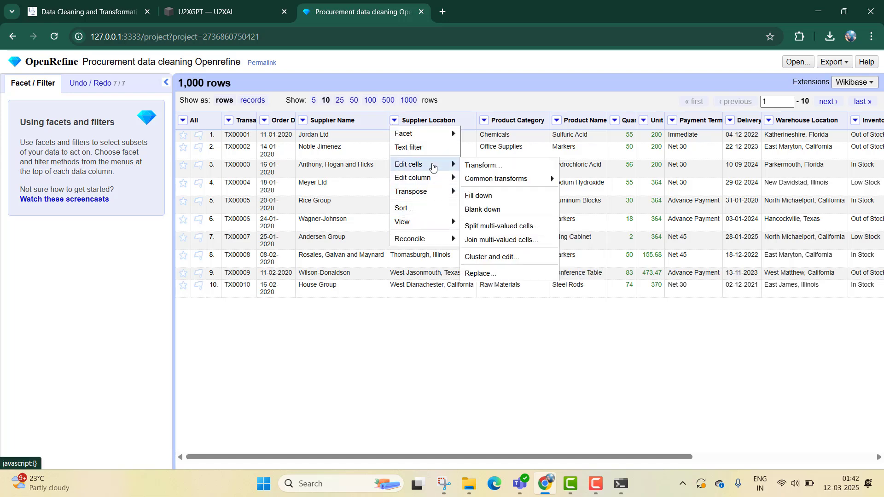
{"action": "left_click", "coordinate": [499, 256]}
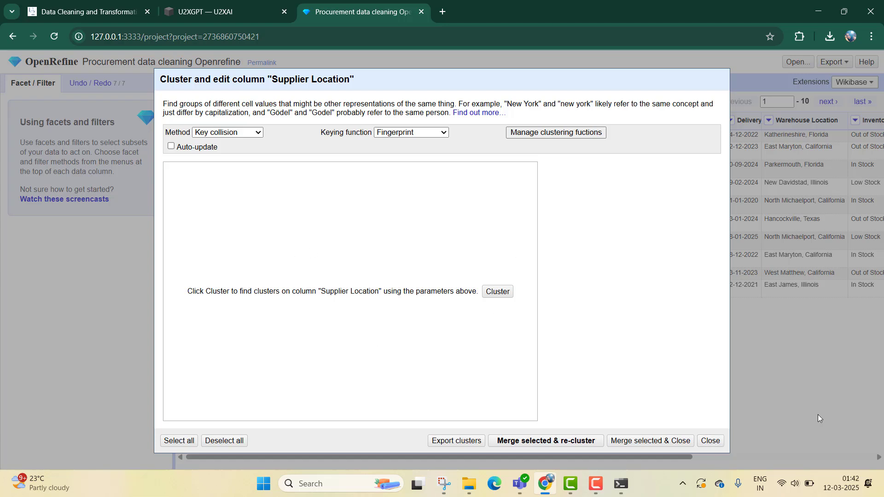
{"action": "left_click", "coordinate": [710, 440]}
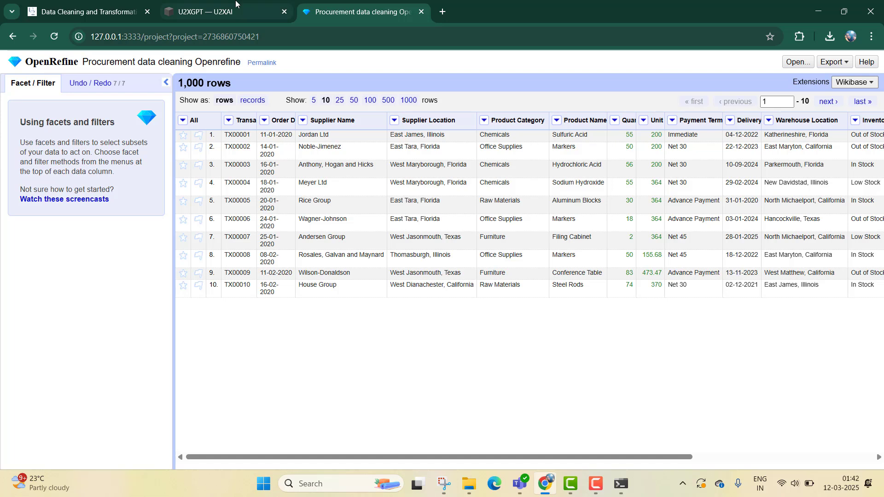
- Copy Prompt 10 about trimming whitespace and lowercasing text from the course page and send it to U2XGPT
{"action": "mouse_move", "coordinate": [207, 3]}
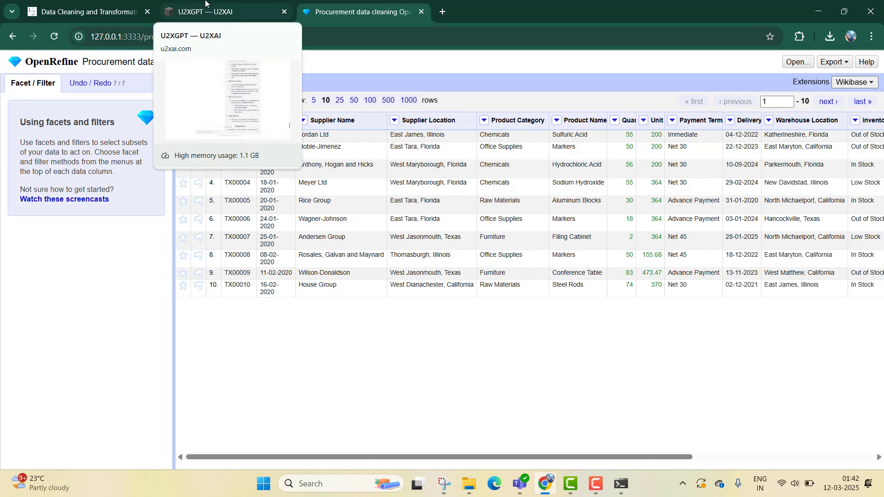
{"action": "left_click", "coordinate": [231, 4]}
{"action": "scroll", "coordinate": [236, 98], "scroll_direction": "down", "scroll_amount": 4}
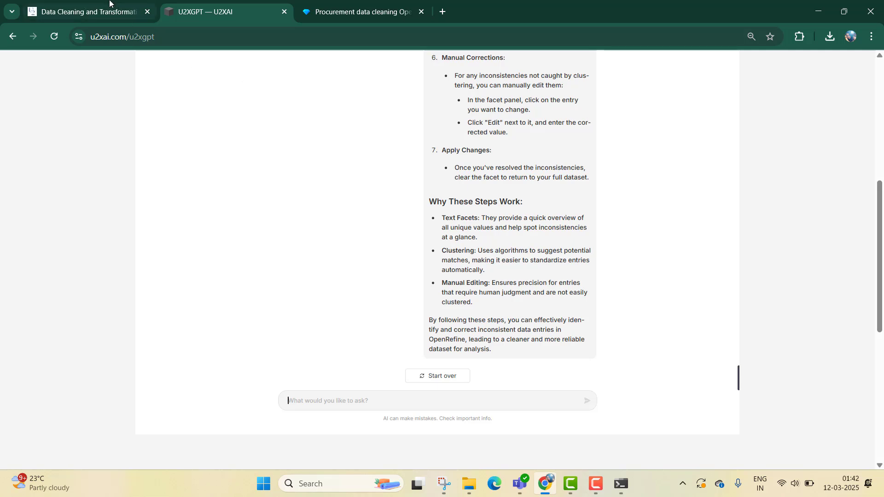
{"action": "left_click", "coordinate": [88, 12]}
{"action": "scroll", "coordinate": [529, 251], "scroll_direction": "down", "scroll_amount": 4}
{"action": "triple_click", "coordinate": [513, 238]}
{"action": "key", "text": "ctrl+c"}
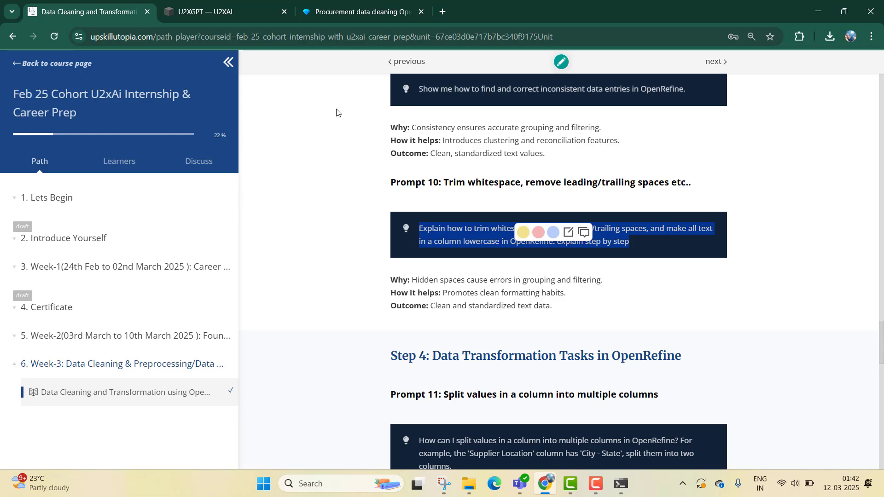
{"action": "left_click", "coordinate": [259, 3]}
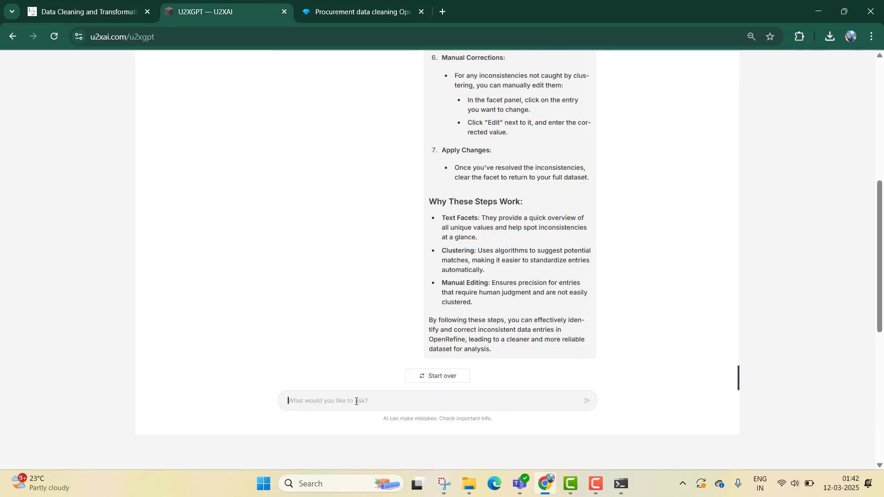
{"action": "key", "text": "ctrl+v"}
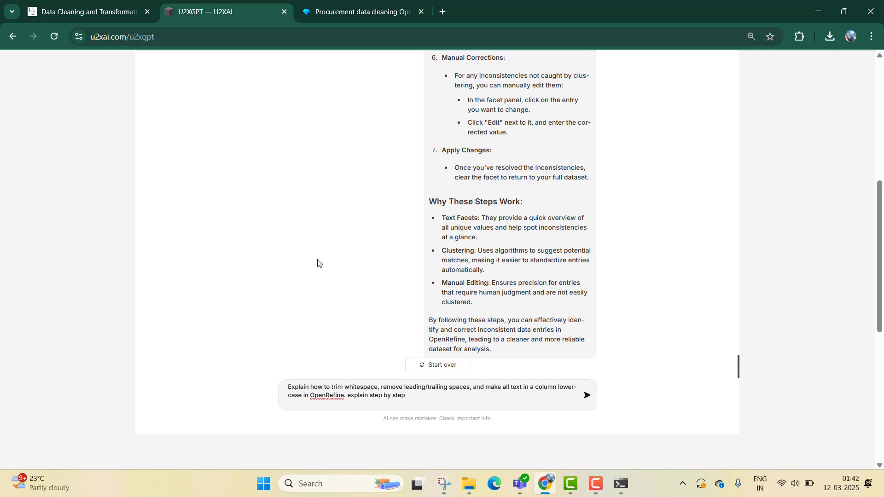
{"action": "key", "text": "Return"}
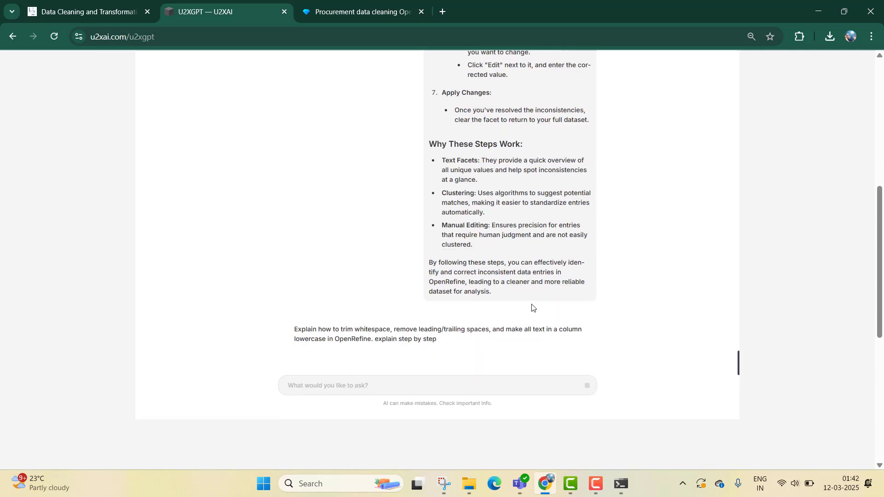
- Read through U2XGPT's steps for trimming whitespace and converting a column to lowercase
{"action": "scroll", "coordinate": [530, 304], "scroll_direction": "down", "scroll_amount": 3}
{"action": "scroll", "coordinate": [633, 230], "scroll_direction": "up", "scroll_amount": 1}
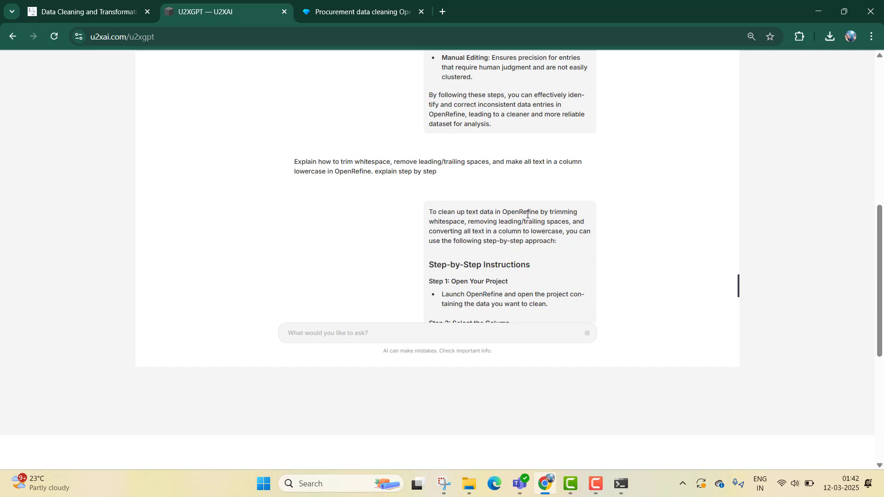
{"action": "scroll", "coordinate": [520, 201], "scroll_direction": "down", "scroll_amount": 5}
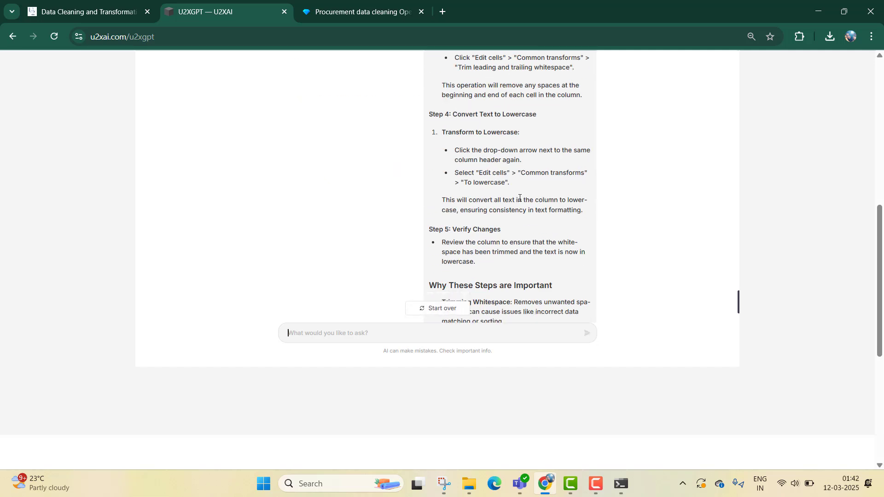
{"action": "scroll", "coordinate": [514, 191], "scroll_direction": "down", "scroll_amount": 4}
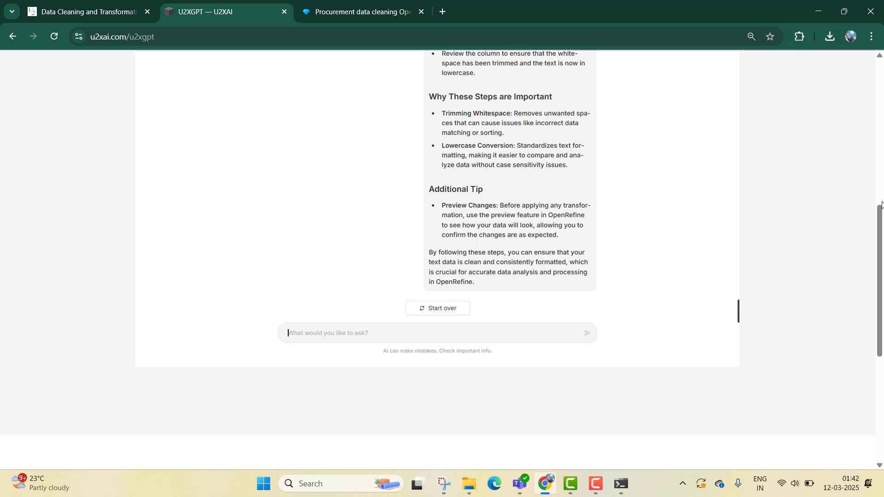
{"action": "scroll", "coordinate": [588, 250], "scroll_direction": "up", "scroll_amount": 5}
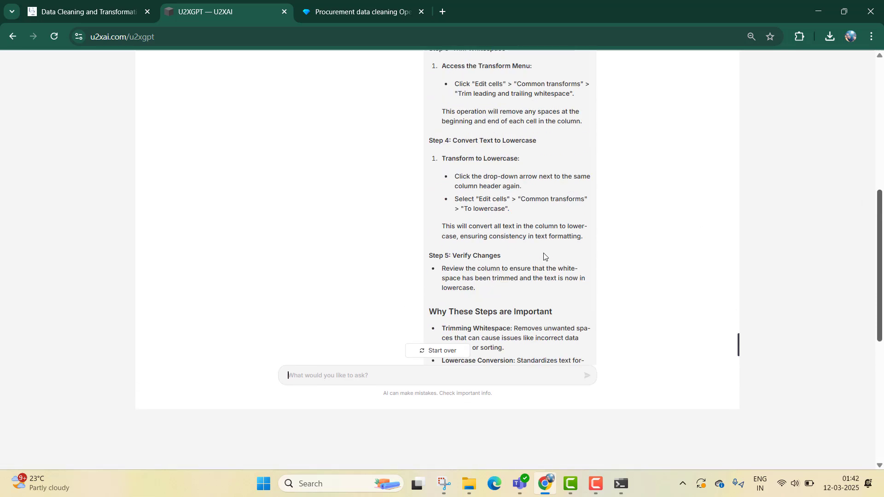
{"action": "scroll", "coordinate": [543, 251], "scroll_direction": "down", "scroll_amount": 6}
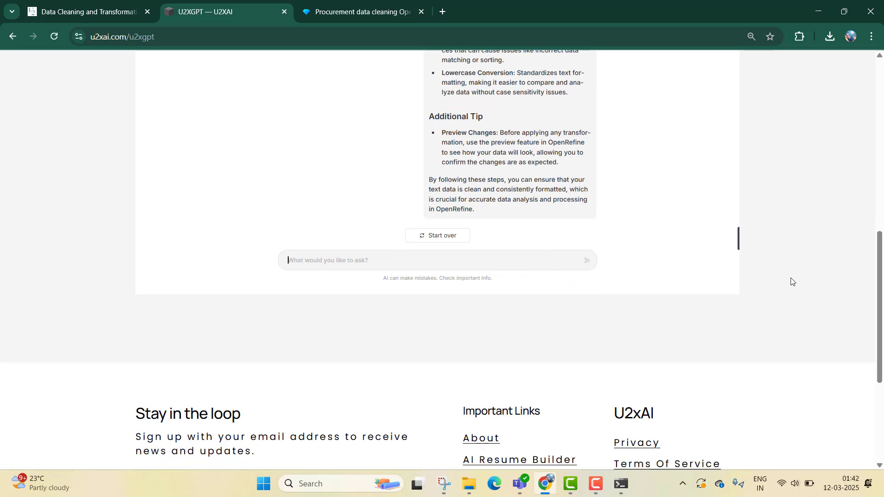
- Scroll back through U2XGPT's answer to review the trim and lowercase instructions
{"action": "scroll", "coordinate": [858, 198], "scroll_direction": "up", "scroll_amount": 3}
{"action": "scroll", "coordinate": [450, 286], "scroll_direction": "up", "scroll_amount": 5}
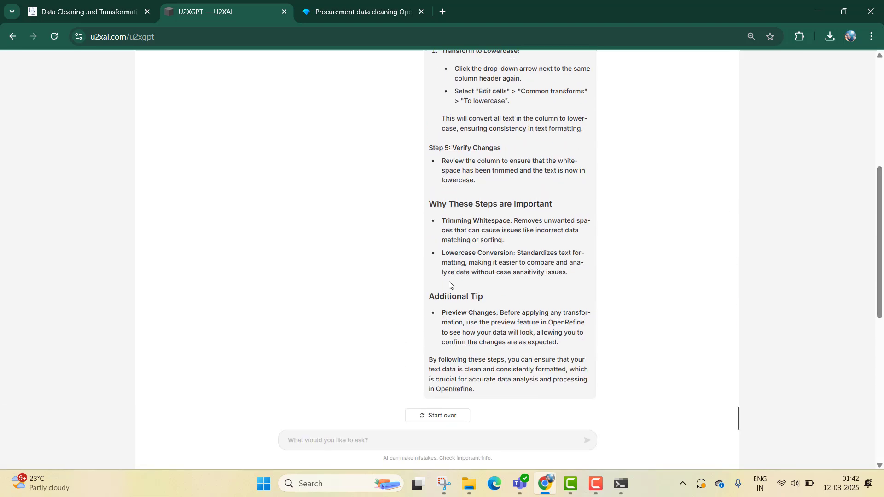
{"action": "scroll", "coordinate": [450, 281], "scroll_direction": "up", "scroll_amount": 1}
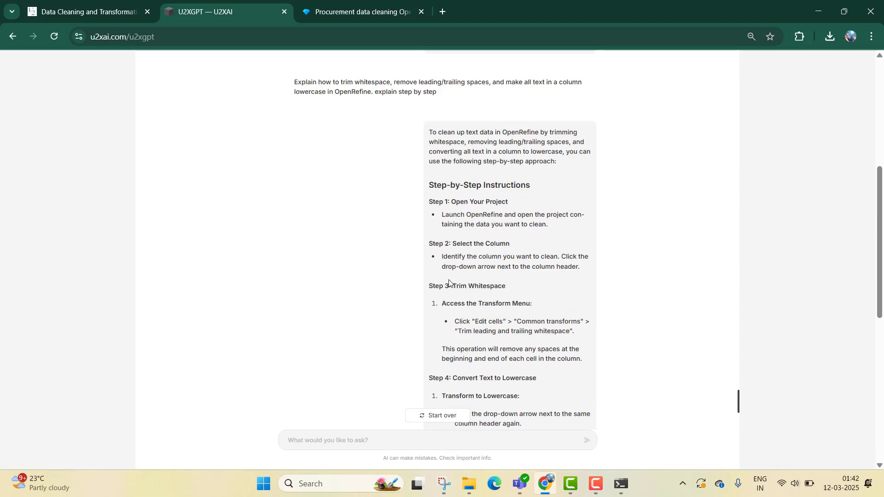
{"action": "scroll", "coordinate": [495, 285], "scroll_direction": "down", "scroll_amount": 2}
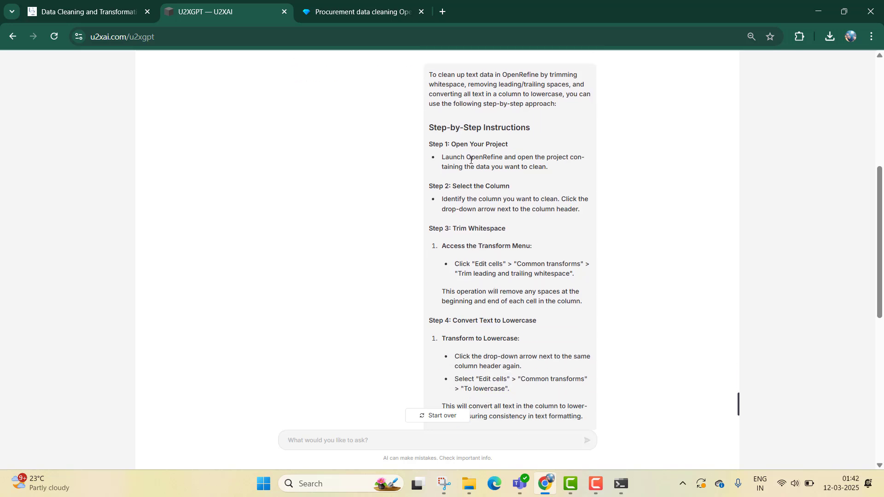
{"action": "scroll", "coordinate": [478, 207], "scroll_direction": "down", "scroll_amount": 3}
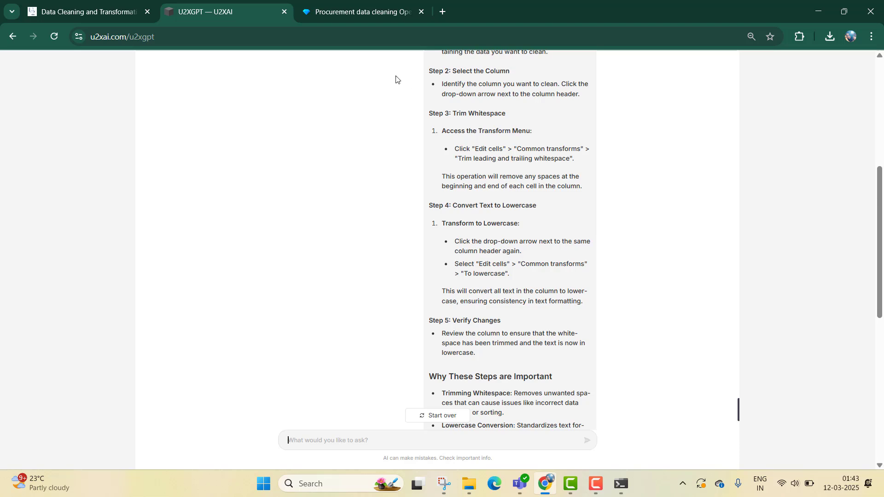
- Trim leading and trailing whitespace in the Supplier Name column
{"action": "left_click", "coordinate": [312, 19]}
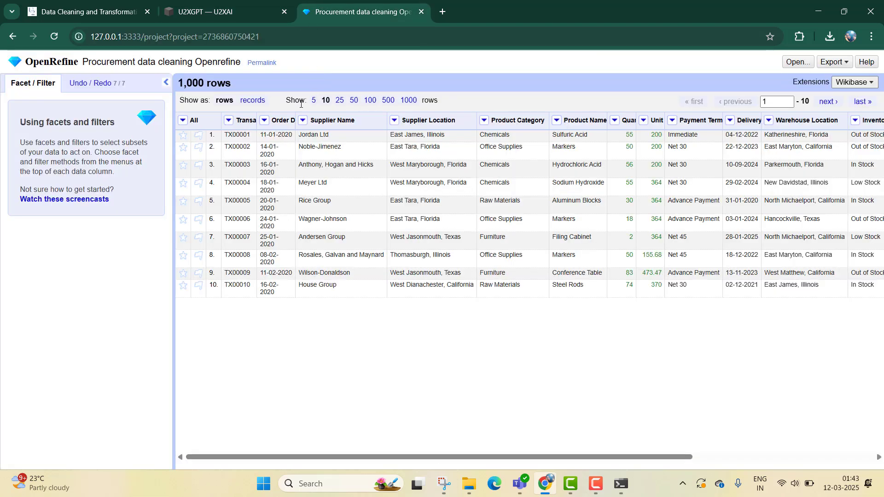
{"action": "left_click", "coordinate": [303, 120]}
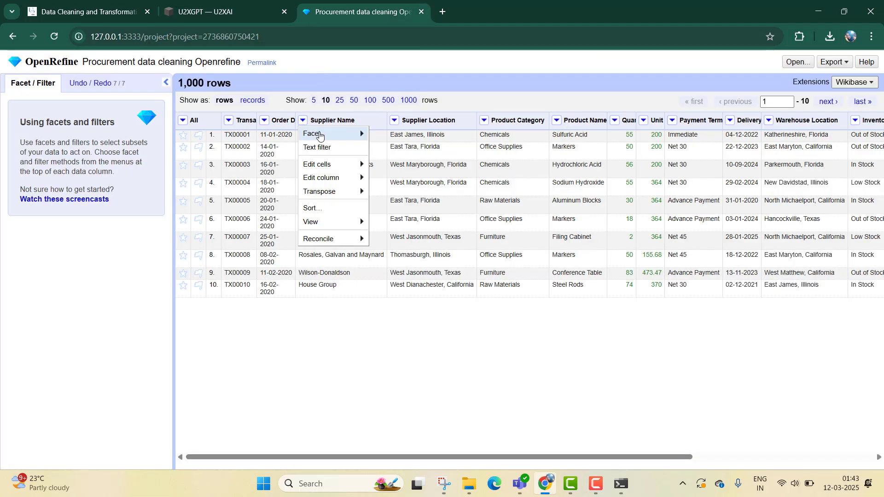
{"action": "mouse_move", "coordinate": [321, 136]}
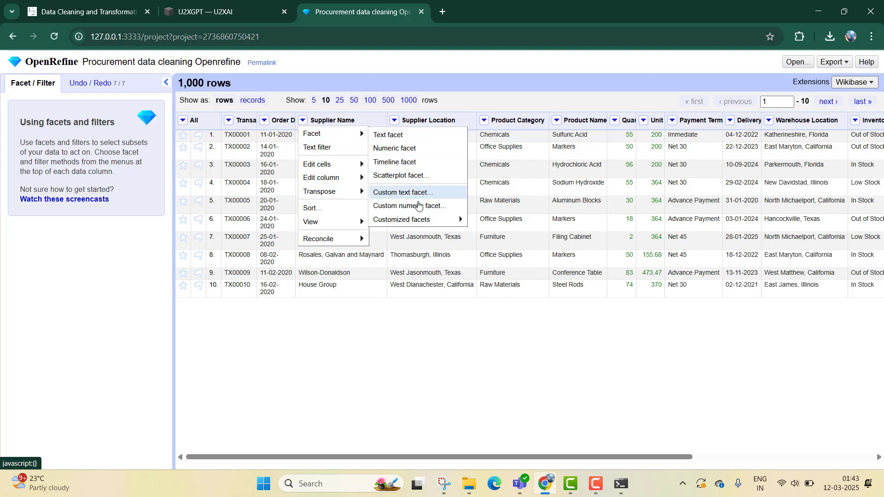
{"action": "mouse_move", "coordinate": [346, 164]}
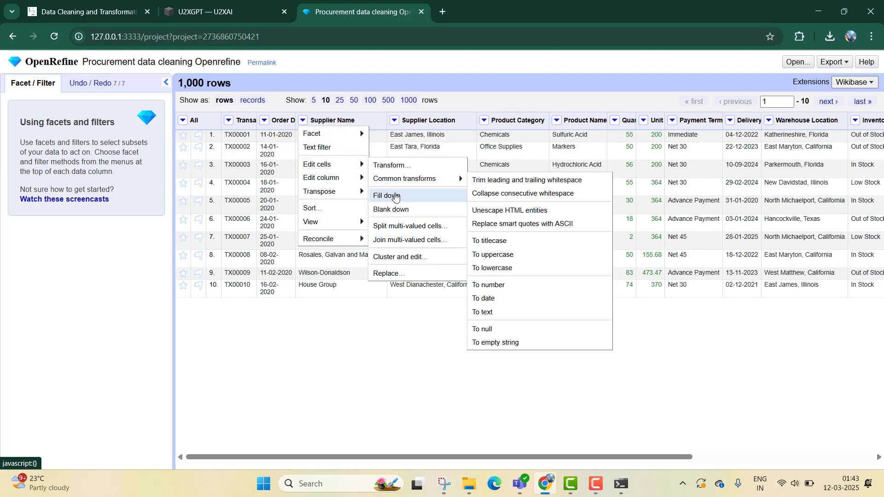
{"action": "mouse_move", "coordinate": [405, 179]}
{"action": "left_click", "coordinate": [506, 179]}
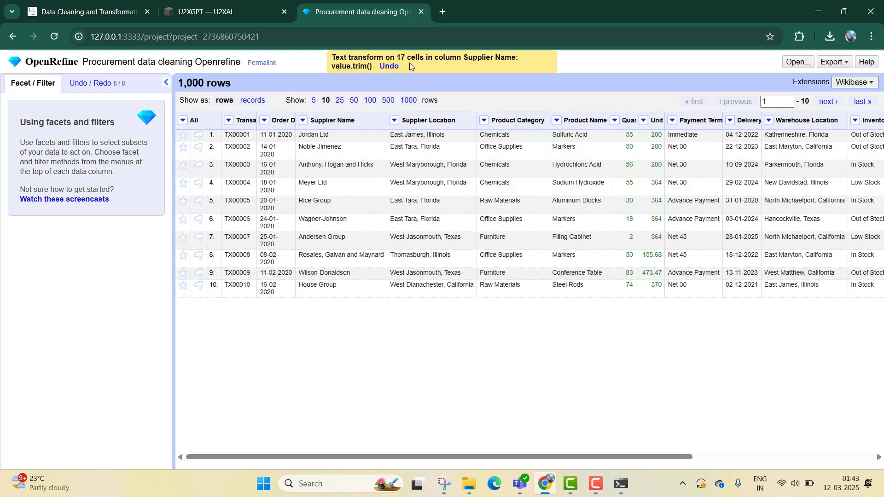
- Trim leading and trailing whitespace in the Supplier Location column
{"action": "left_click", "coordinate": [394, 120]}
{"action": "mouse_move", "coordinate": [450, 133]}
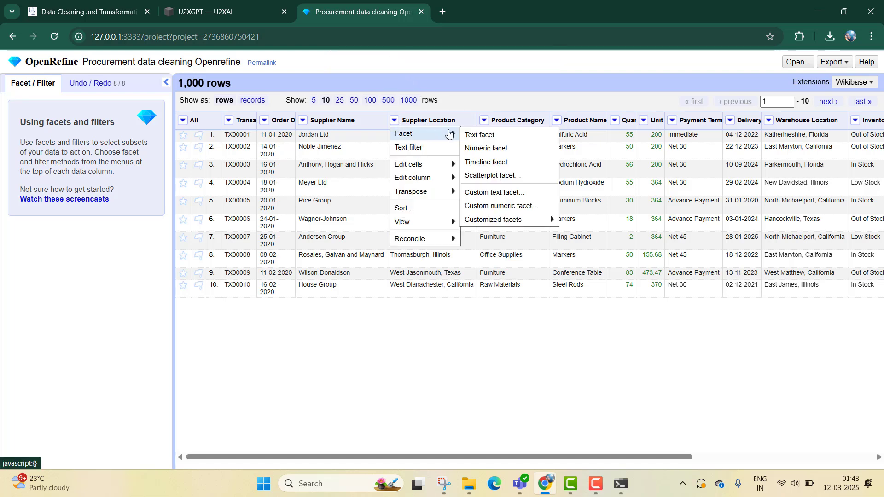
{"action": "mouse_move", "coordinate": [446, 168]}
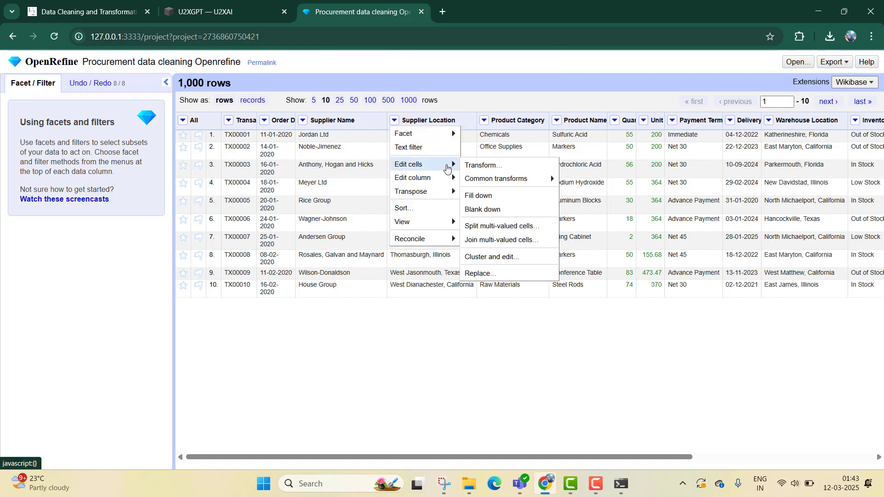
{"action": "mouse_move", "coordinate": [482, 178]}
{"action": "left_click", "coordinate": [581, 180]}
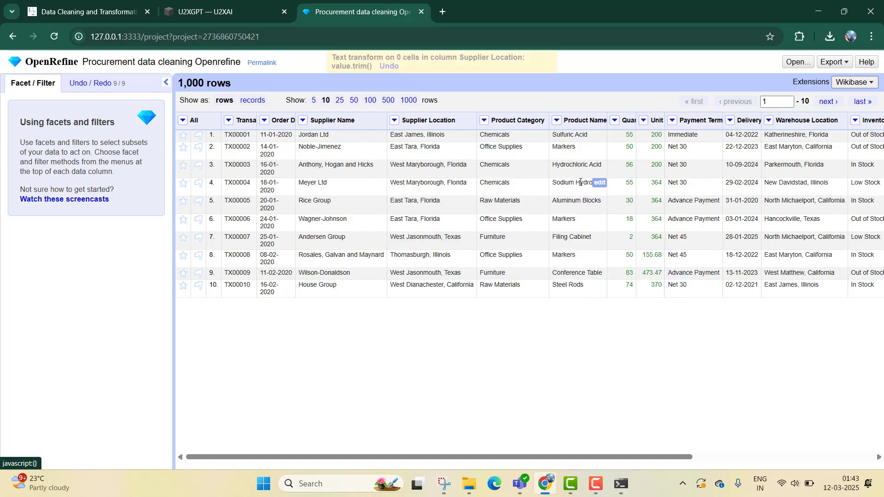
- Trim leading and trailing whitespace in the Product Category column
{"action": "left_click", "coordinate": [484, 120]}
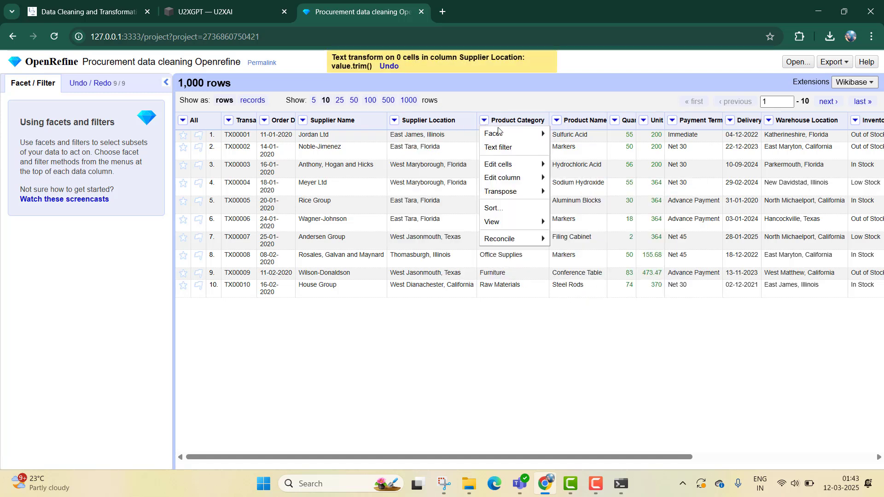
{"action": "mouse_move", "coordinate": [528, 164]}
{"action": "mouse_move", "coordinate": [608, 187]}
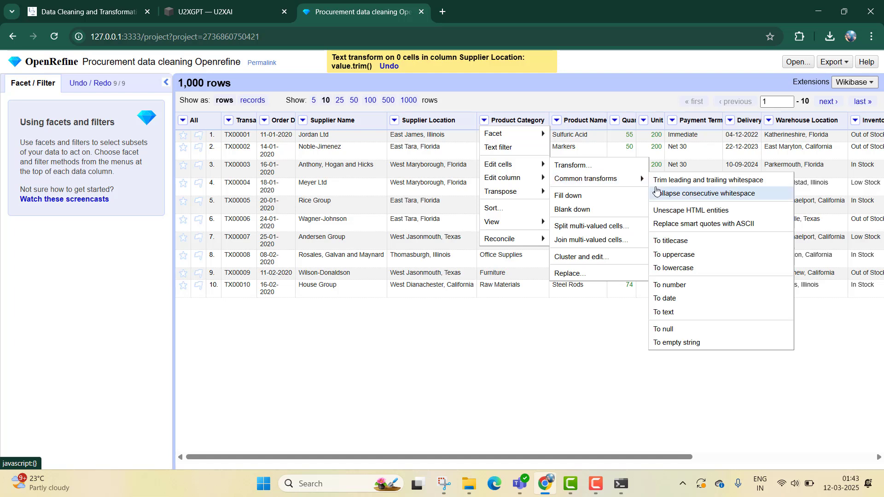
{"action": "left_click", "coordinate": [672, 180]}
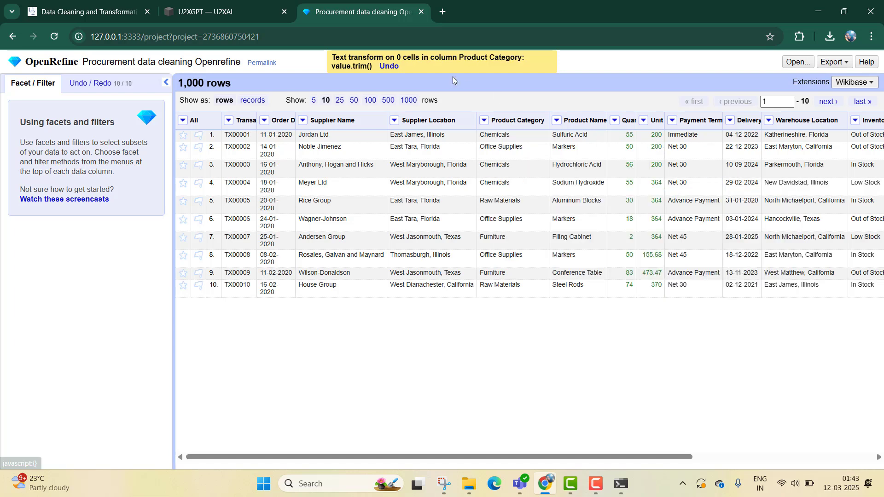
- Trim leading and trailing whitespace in the Product Name column
{"action": "left_click", "coordinate": [556, 120]}
{"action": "mouse_move", "coordinate": [612, 165]}
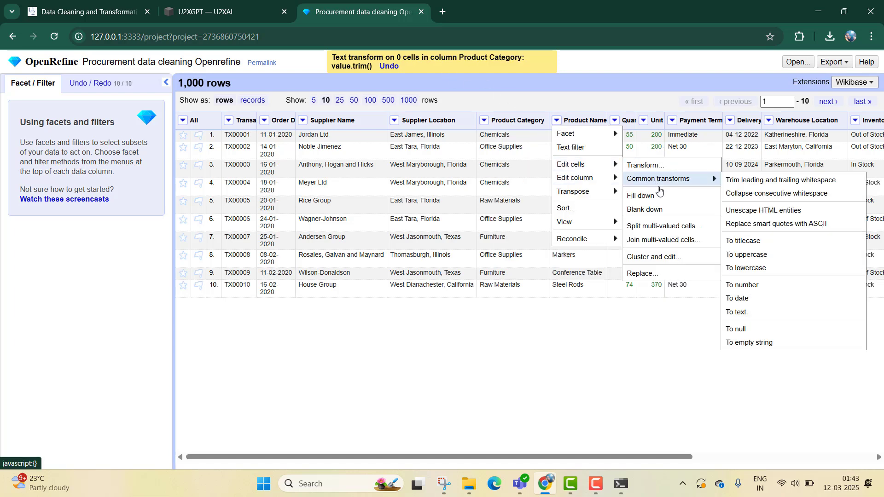
{"action": "mouse_move", "coordinate": [677, 179]}
{"action": "left_click", "coordinate": [739, 182]}
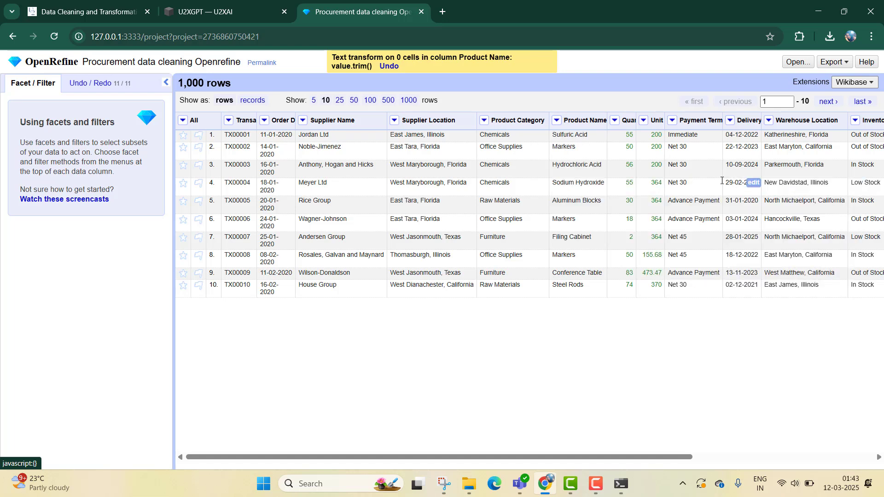
- Convert all text in the Product Name column to uppercase
{"action": "scroll", "coordinate": [618, 457], "scroll_direction": "right", "scroll_amount": 1}
{"action": "scroll", "coordinate": [677, 441], "scroll_direction": "right", "scroll_amount": 5}
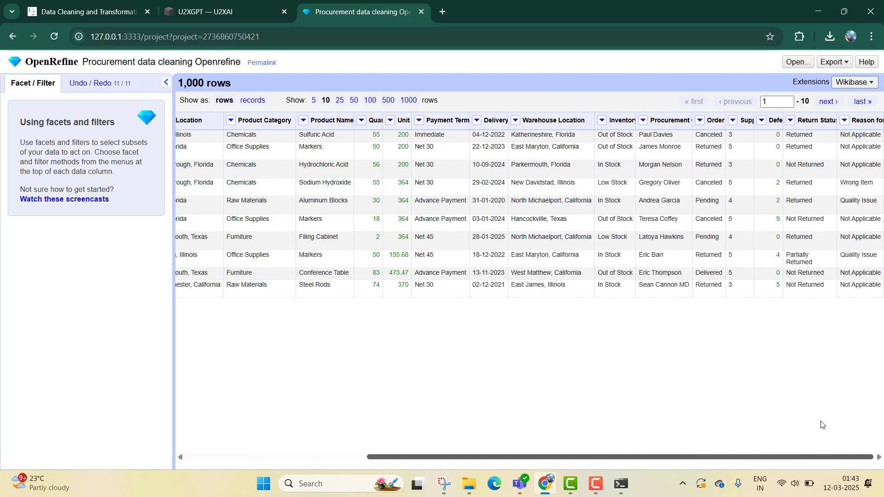
{"action": "left_click", "coordinate": [215, 6]}
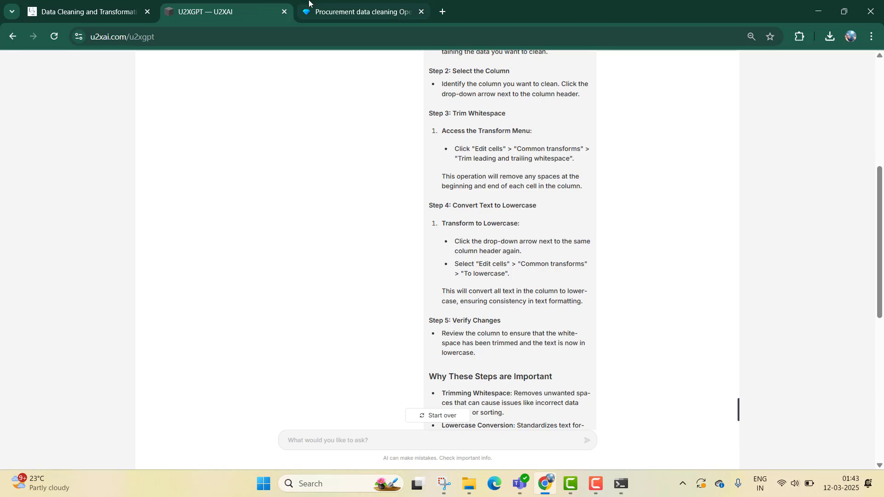
{"action": "left_click", "coordinate": [322, 10]}
{"action": "left_click", "coordinate": [303, 121]}
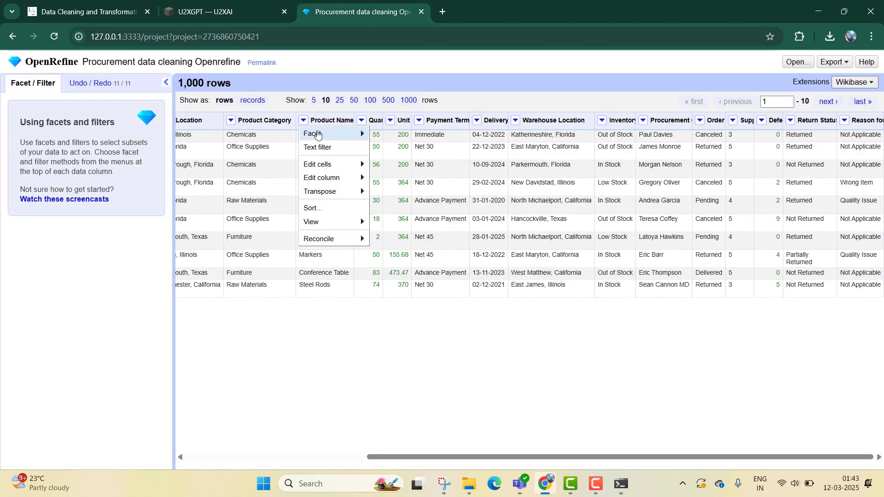
{"action": "mouse_move", "coordinate": [322, 134]}
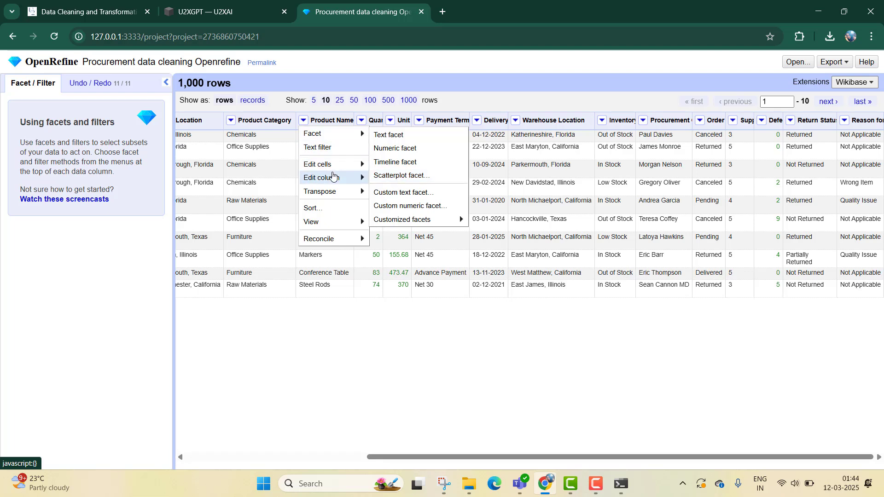
{"action": "mouse_move", "coordinate": [326, 164]}
{"action": "mouse_move", "coordinate": [389, 181]}
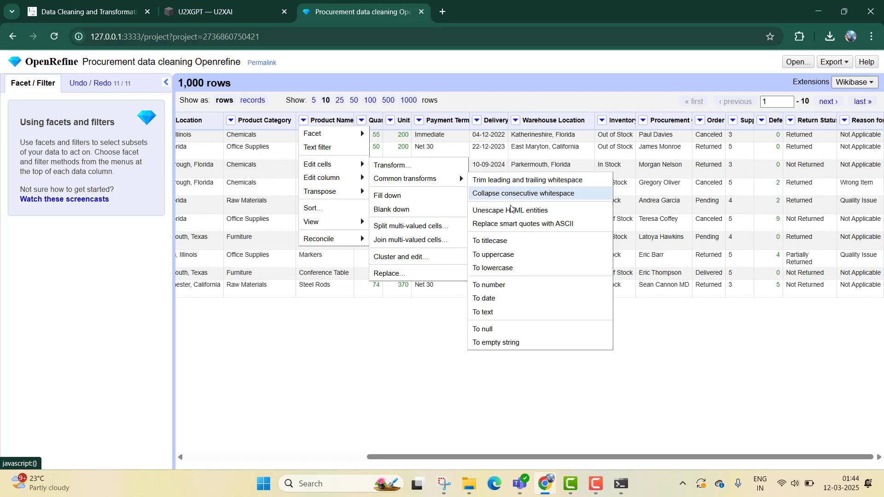
{"action": "left_click", "coordinate": [503, 255]}
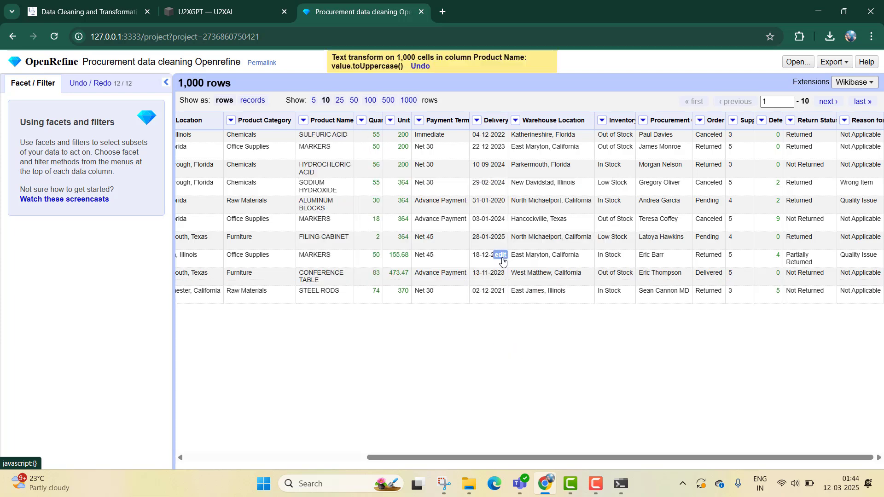
- Convert all text in the Product Category column to lowercase
{"action": "left_click", "coordinate": [231, 120]}
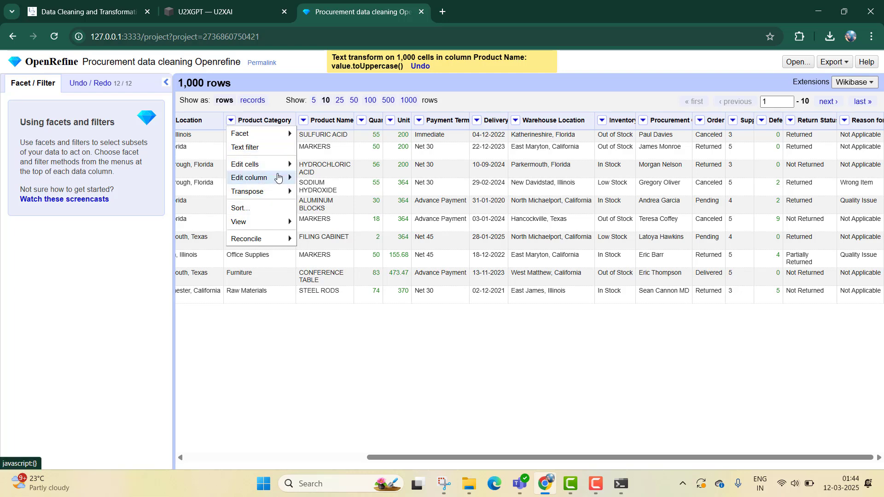
{"action": "mouse_move", "coordinate": [278, 166]}
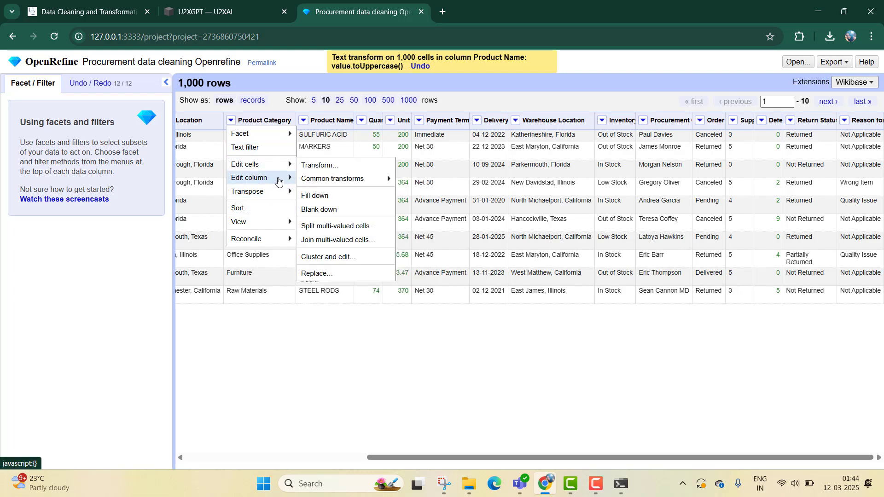
{"action": "mouse_move", "coordinate": [340, 178]}
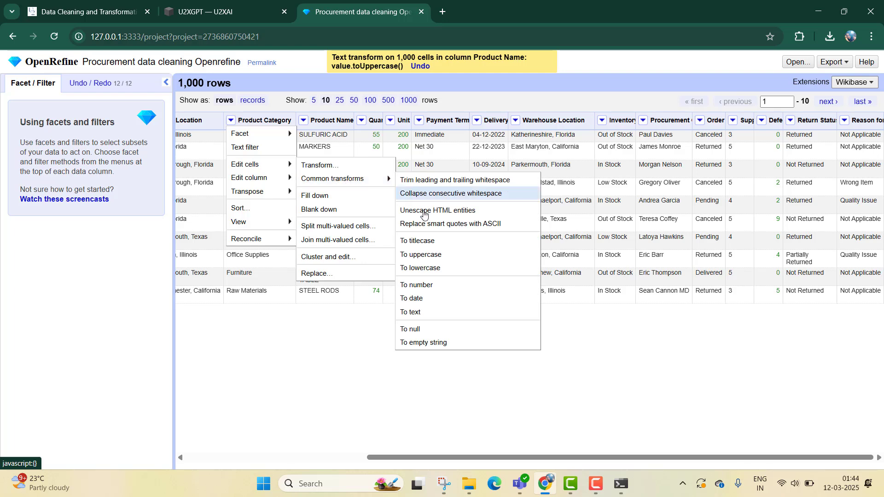
{"action": "left_click", "coordinate": [417, 267]}
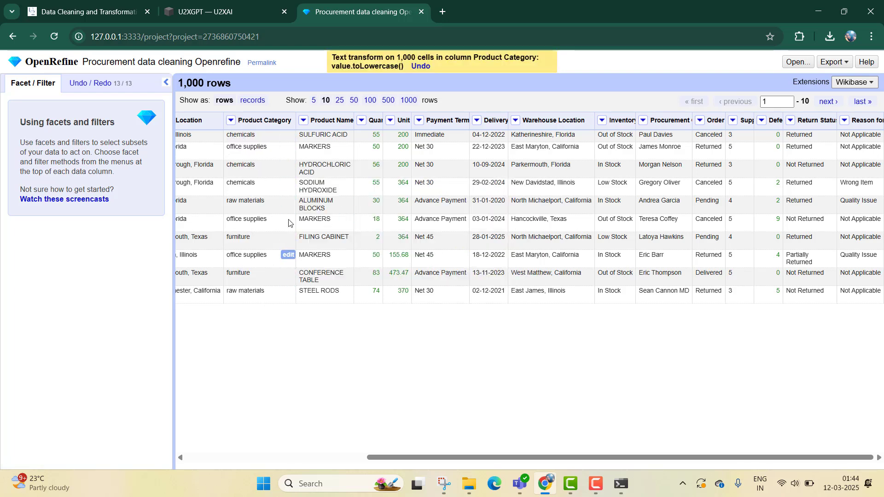
{"action": "left_click_drag", "start_coordinate": [388, 457], "coordinate": [325, 457]}
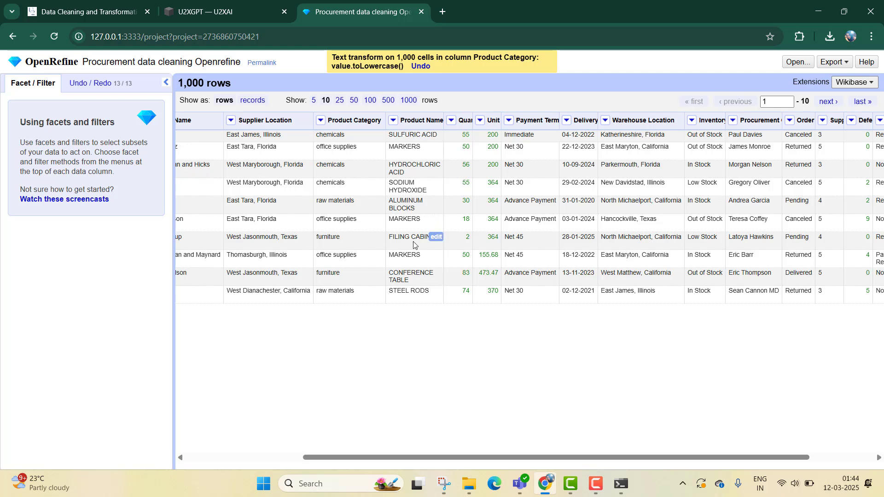
{"action": "left_click_drag", "start_coordinate": [479, 458], "coordinate": [468, 457]}
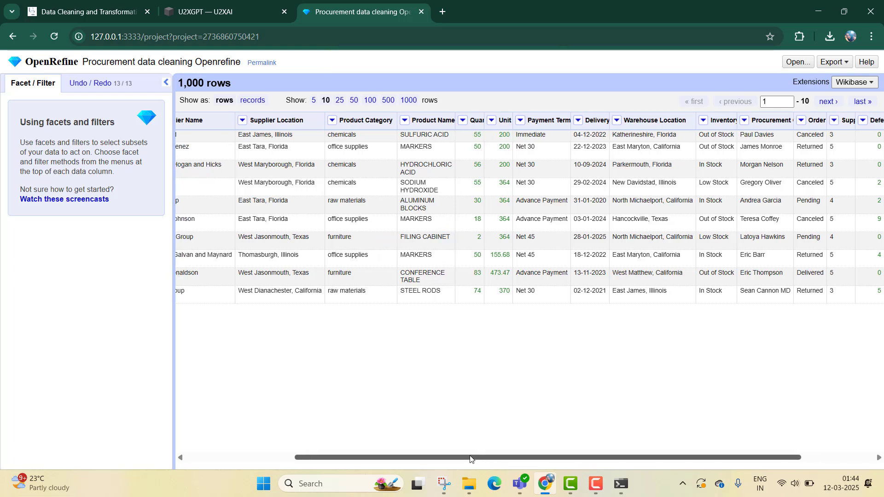
- Copy Prompt 11 on splitting a column into multiple columns from the course page
{"action": "left_click", "coordinate": [127, 2]}
{"action": "left_click", "coordinate": [225, 5]}
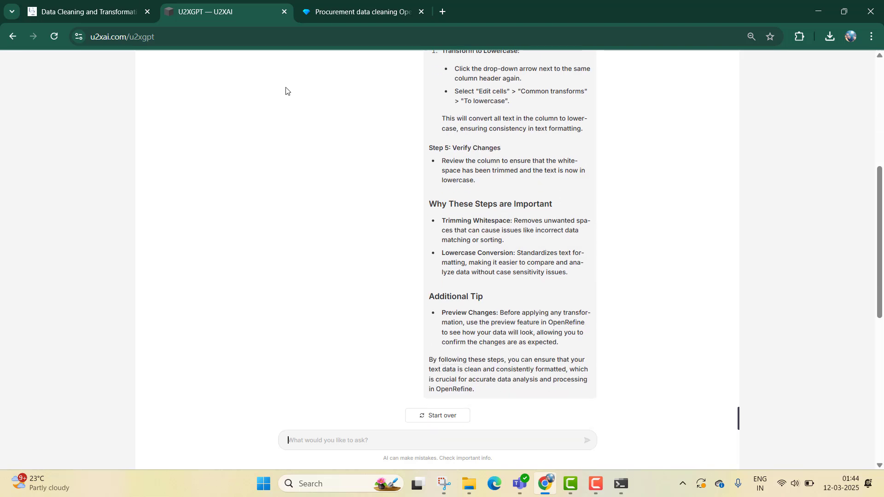
{"action": "left_click", "coordinate": [134, 2]}
{"action": "scroll", "coordinate": [531, 267], "scroll_direction": "down", "scroll_amount": 3}
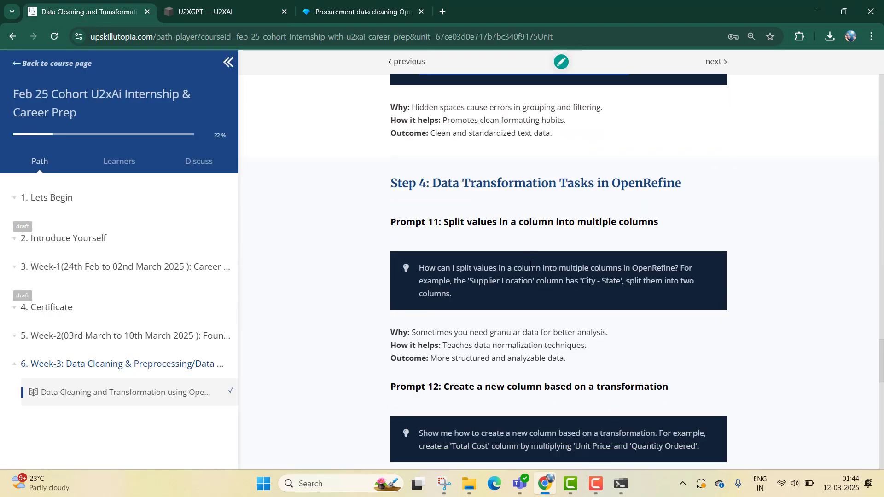
{"action": "left_click_drag", "start_coordinate": [474, 293], "coordinate": [397, 265]}
{"action": "key", "text": "ctrl+c"}
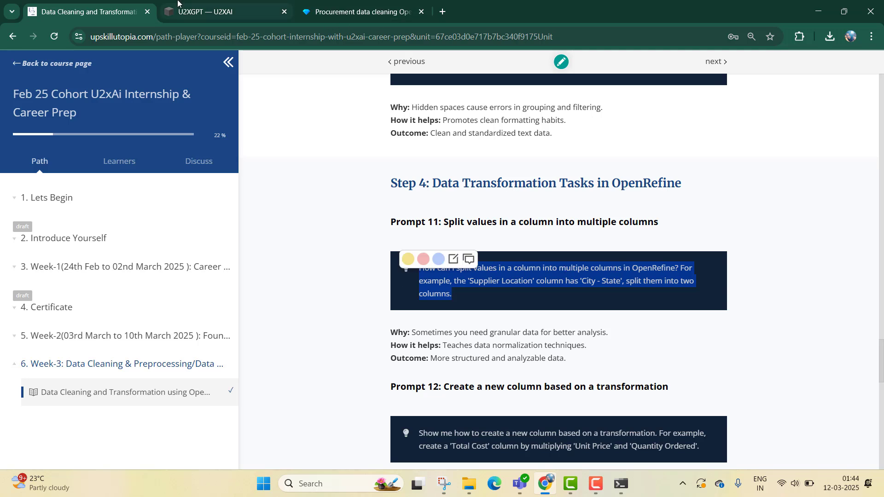
{"action": "mouse_move", "coordinate": [178, 2]}
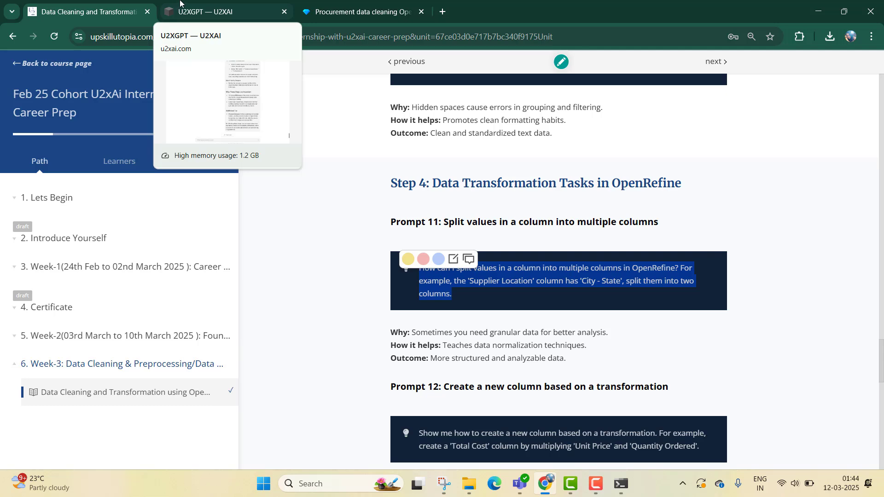
{"action": "left_click", "coordinate": [180, 2]}
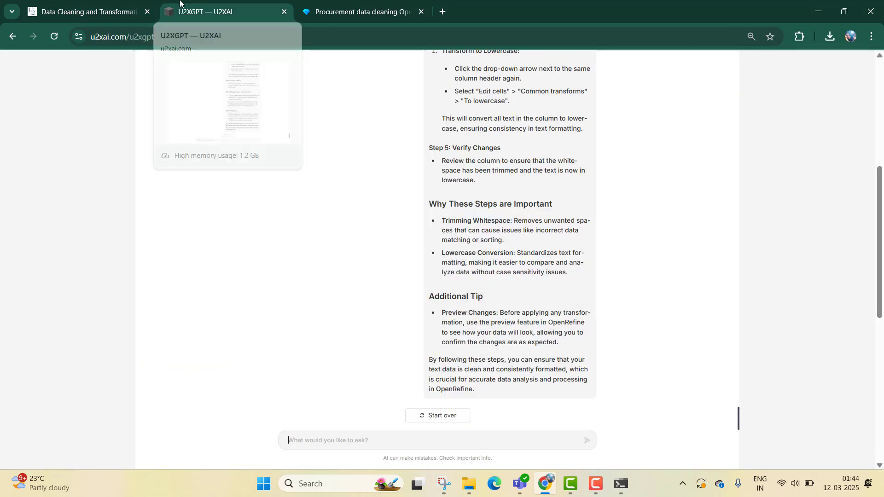
{"action": "left_click", "coordinate": [311, 5]}
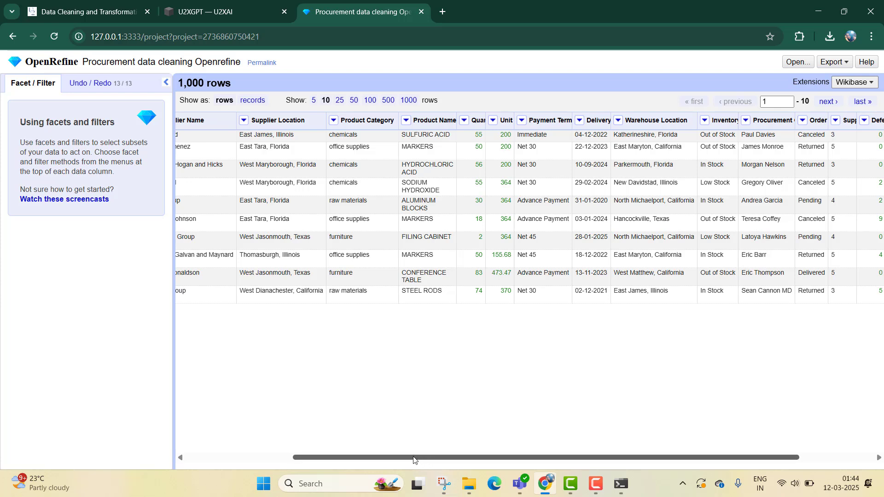
{"action": "left_click_drag", "start_coordinate": [416, 458], "coordinate": [250, 455]}
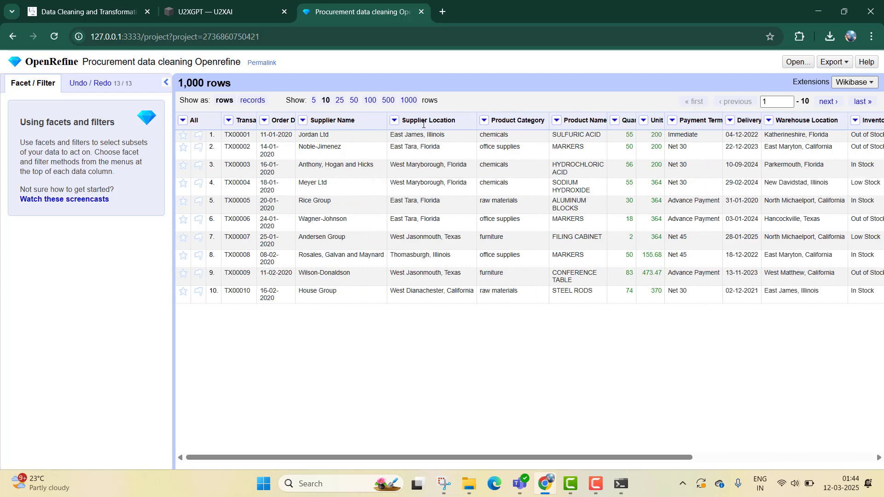
- Paste Prompt 11 into U2XGPT and send it
{"action": "left_click", "coordinate": [263, 10]}
{"action": "key", "text": "ctrl+v"}
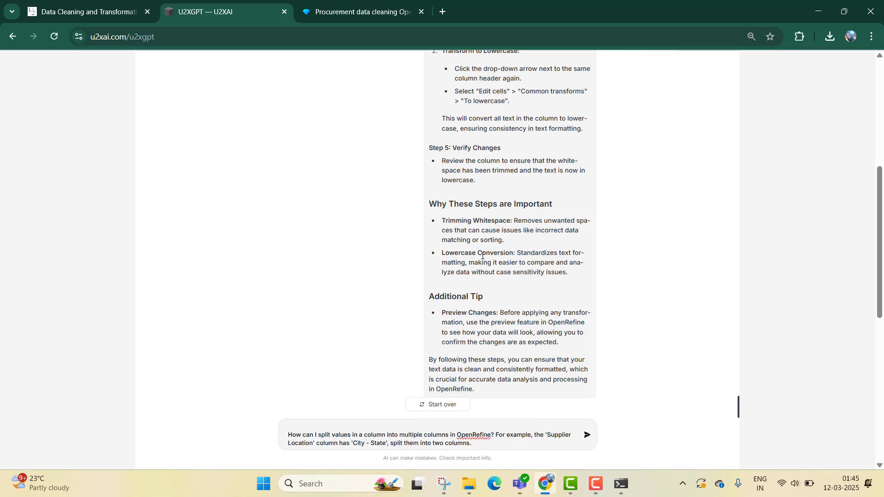
{"action": "key", "text": "Return"}
- Read U2XGPT's instructions for splitting the Supplier Location column into City and State columns
{"action": "left_click", "coordinate": [326, 6]}
{"action": "left_click", "coordinate": [228, 6]}
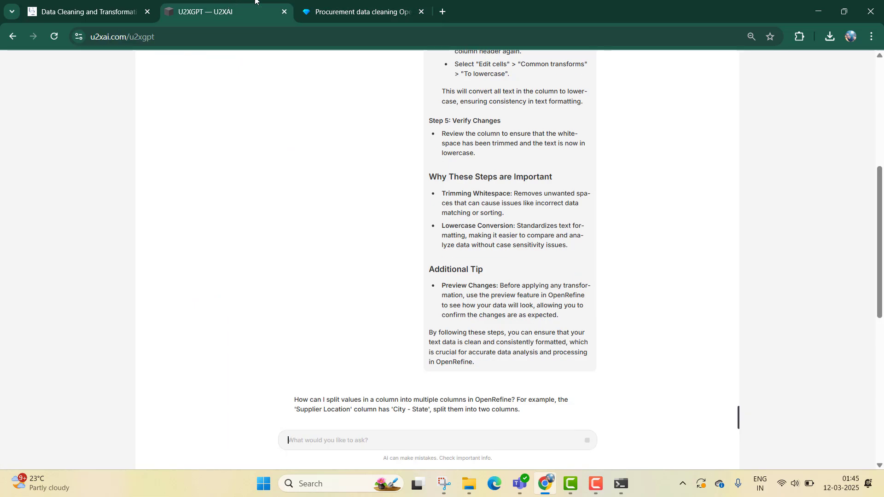
{"action": "left_click", "coordinate": [308, 3]}
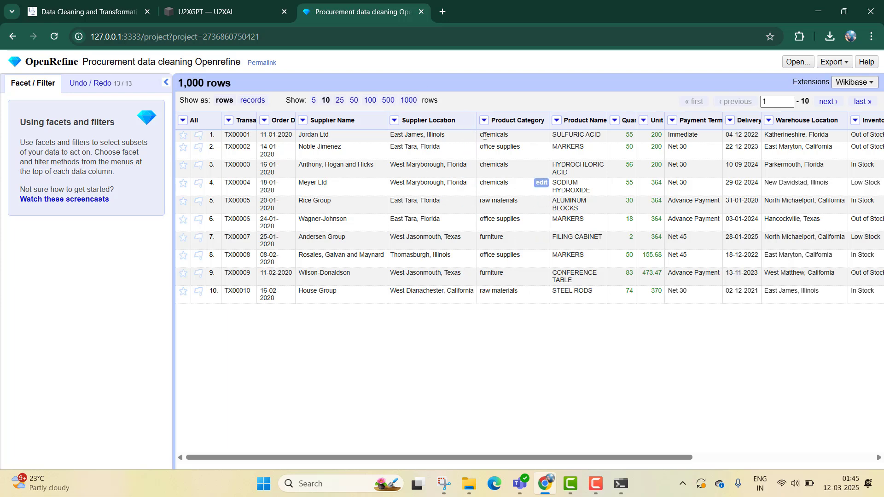
{"action": "left_click", "coordinate": [276, 11]}
{"action": "scroll", "coordinate": [493, 283], "scroll_direction": "down", "scroll_amount": 6}
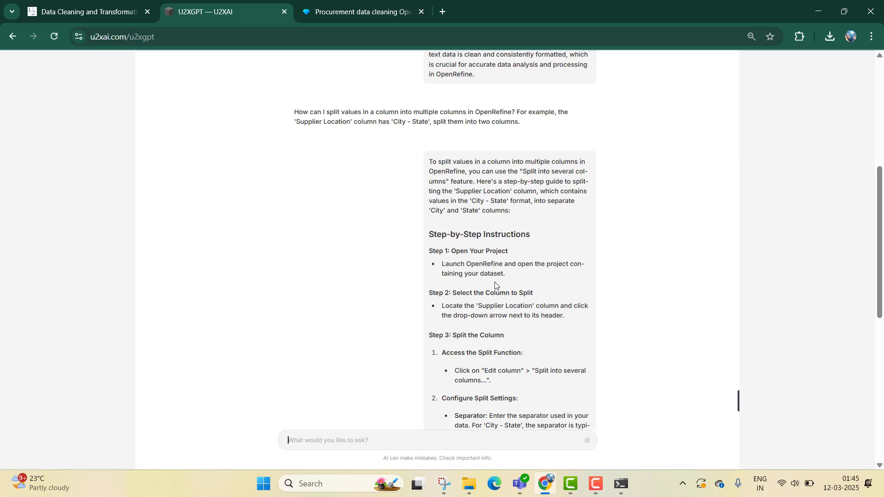
{"action": "scroll", "coordinate": [496, 282], "scroll_direction": "down", "scroll_amount": 1}
{"action": "scroll", "coordinate": [497, 282], "scroll_direction": "down", "scroll_amount": 3}
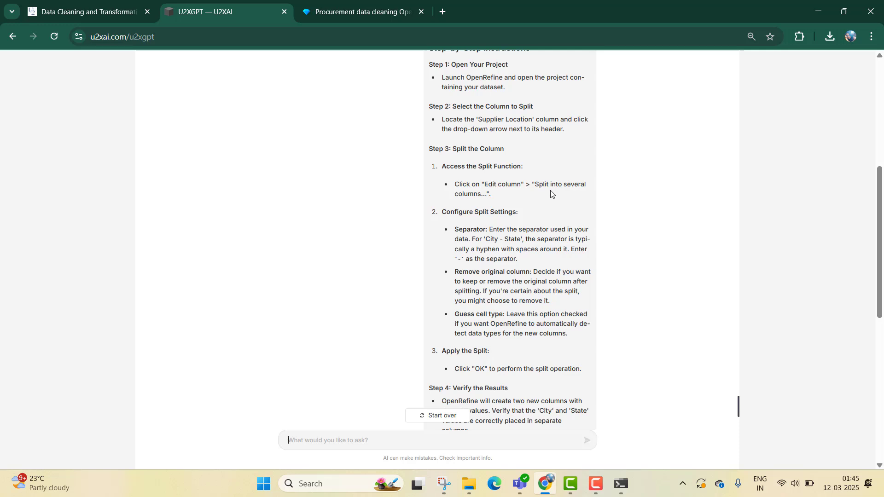
{"action": "scroll", "coordinate": [549, 191], "scroll_direction": "down", "scroll_amount": 1}
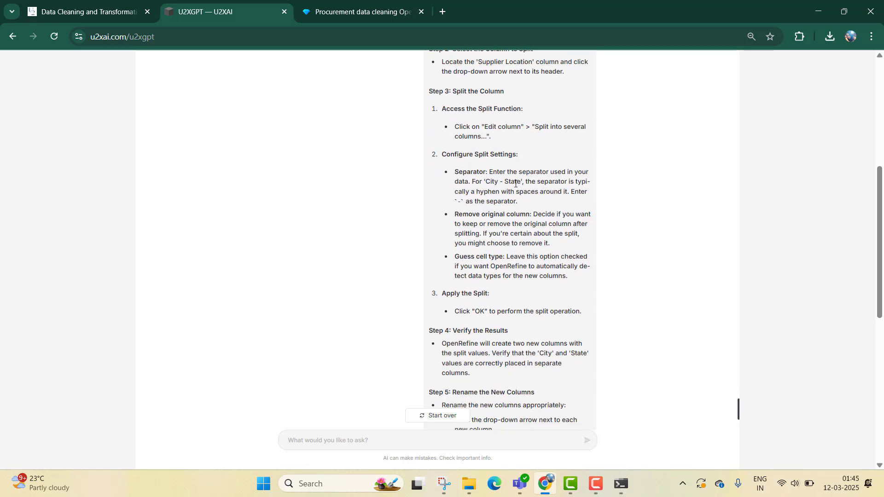
{"action": "scroll", "coordinate": [516, 183], "scroll_direction": "down", "scroll_amount": 2}
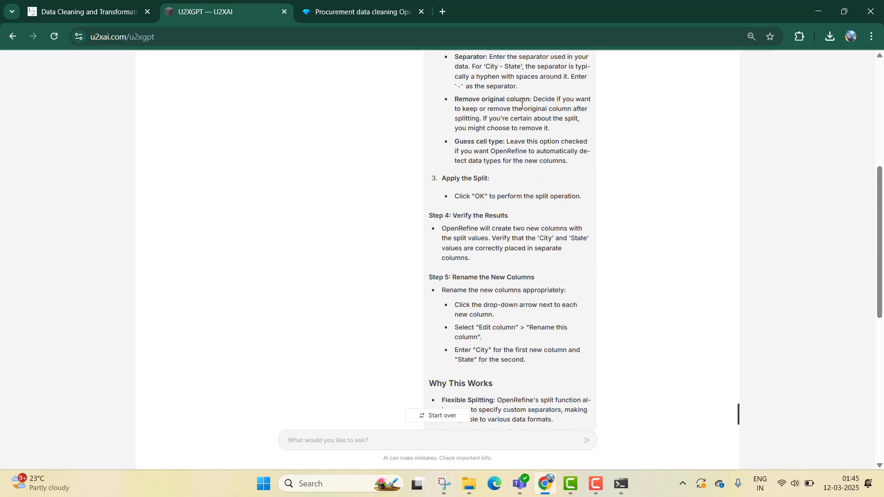
{"action": "scroll", "coordinate": [520, 105], "scroll_direction": "up", "scroll_amount": 1}
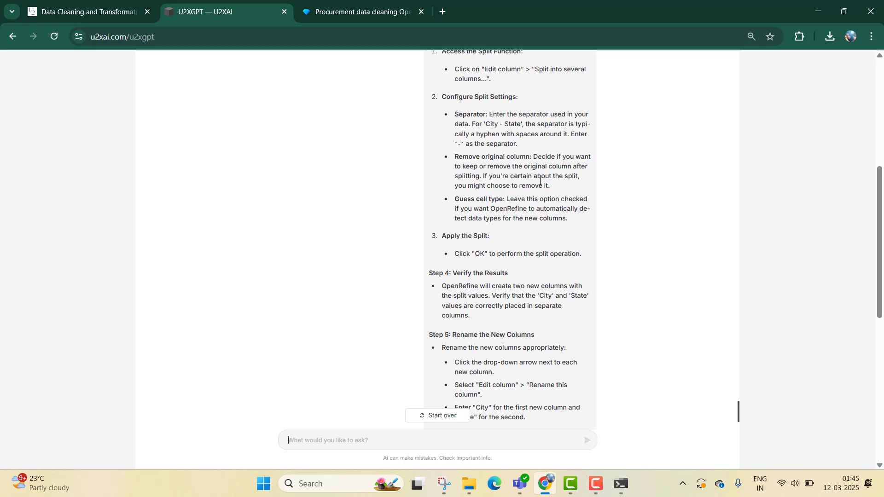
{"action": "scroll", "coordinate": [540, 181], "scroll_direction": "down", "scroll_amount": 1}
{"action": "scroll", "coordinate": [506, 172], "scroll_direction": "down", "scroll_amount": 1}
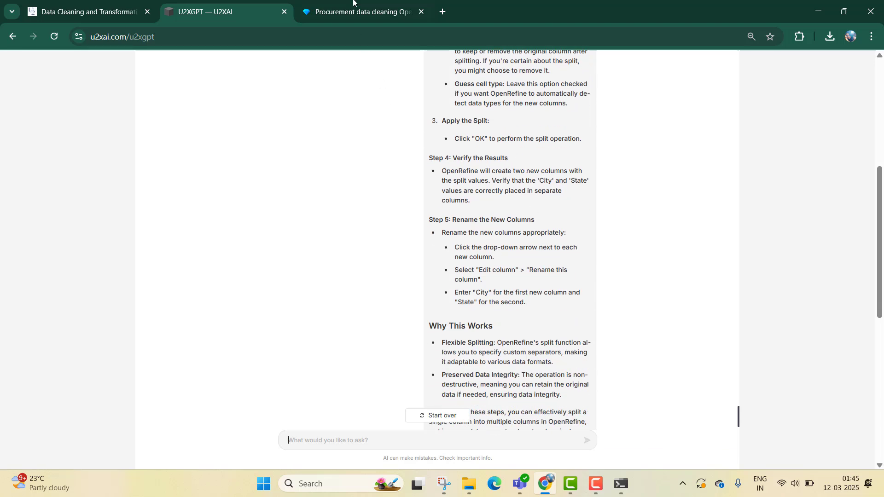
- Split the Supplier Location column into several columns
{"action": "left_click", "coordinate": [354, 21]}
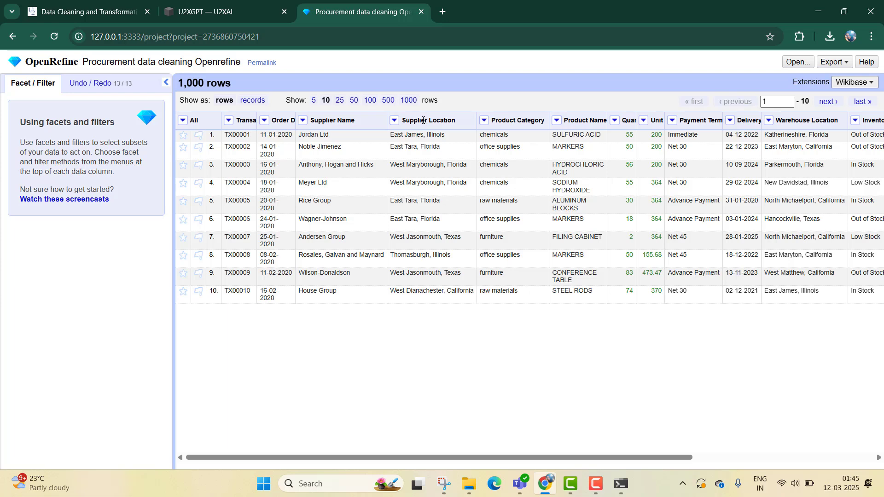
{"action": "left_click", "coordinate": [395, 120]}
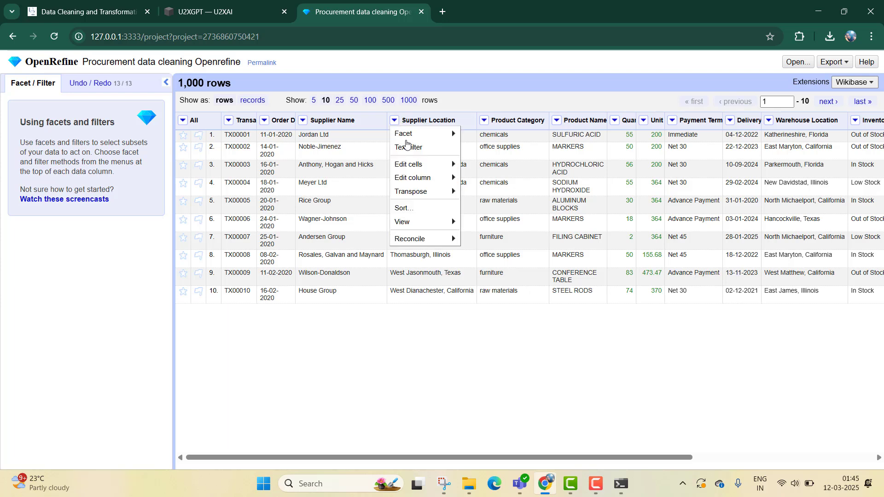
{"action": "mouse_move", "coordinate": [416, 178]}
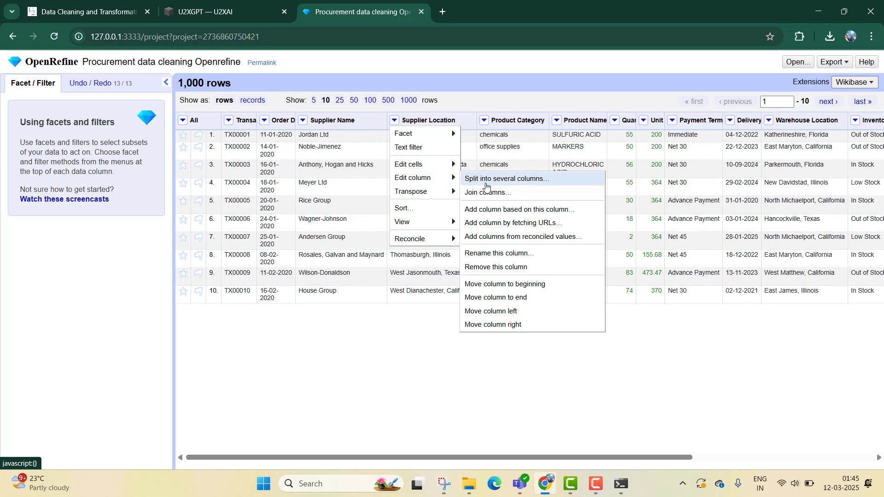
{"action": "left_click", "coordinate": [486, 184]}
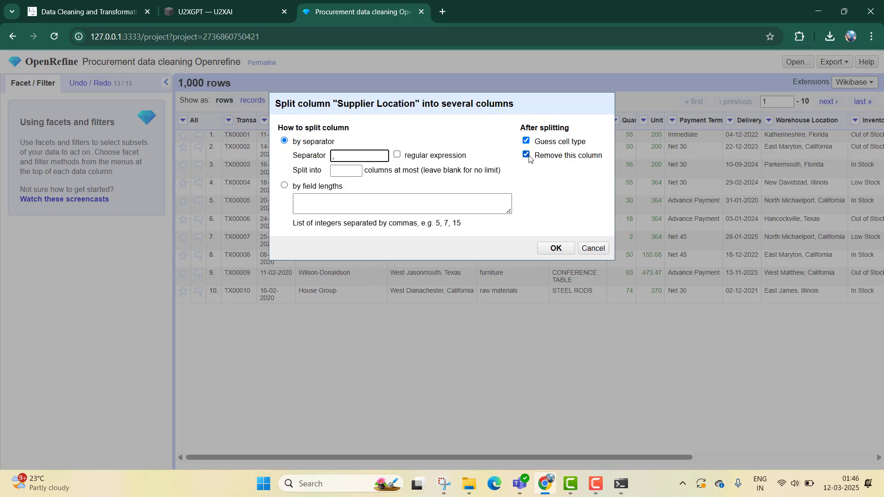
- Apply the Supplier Location split by comma separator with no column limit, and widen the two resulting columns
{"action": "left_click", "coordinate": [351, 170]}
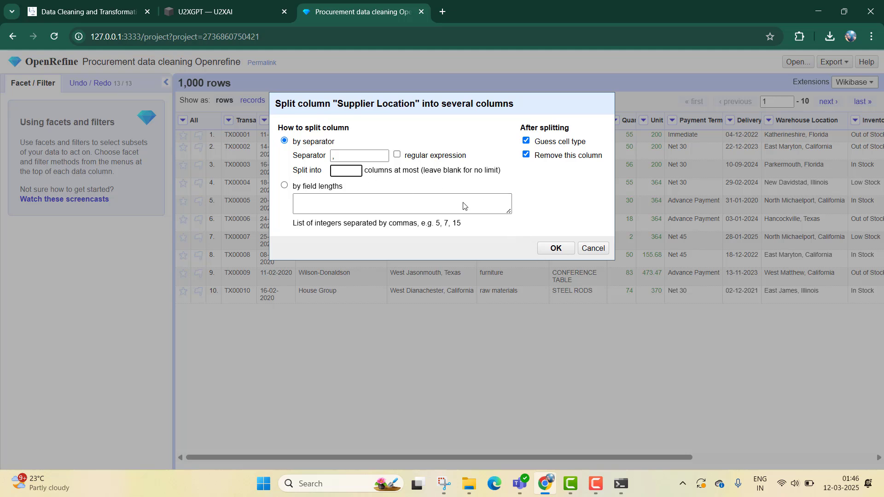
{"action": "left_click", "coordinate": [548, 249]}
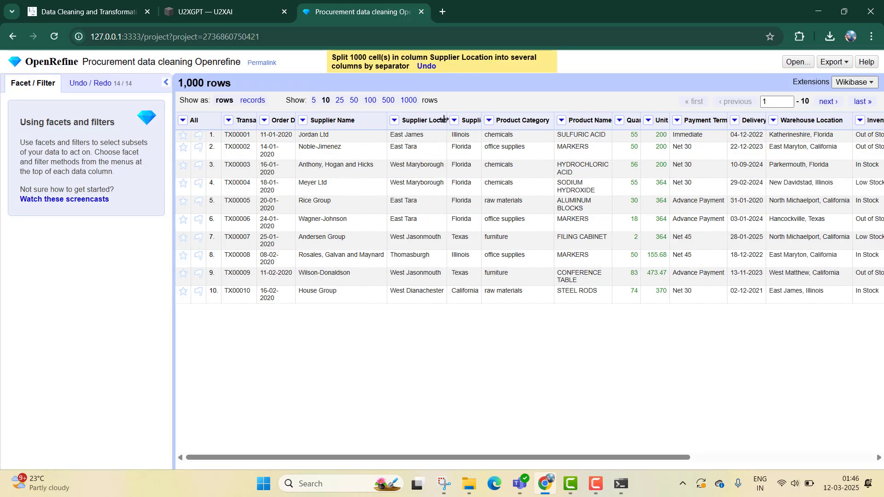
{"action": "left_click_drag", "start_coordinate": [444, 118], "coordinate": [629, 120]}
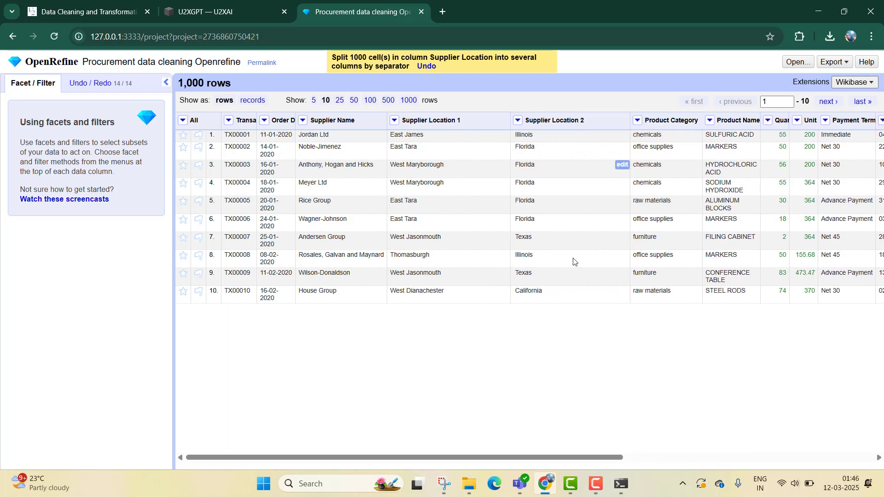
- Check the state values in Supplier Location 2 with a text facet, and remove the facet
{"action": "left_click", "coordinate": [518, 121]}
{"action": "mouse_move", "coordinate": [530, 134]}
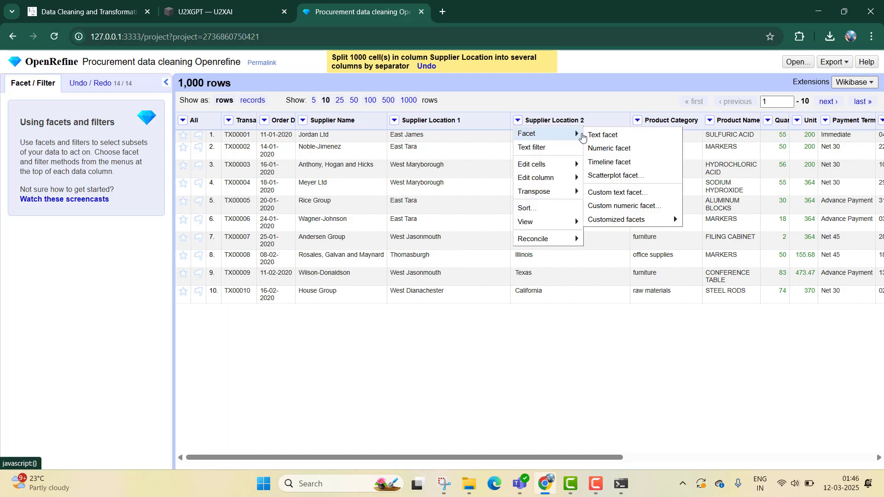
{"action": "left_click", "coordinate": [593, 134]}
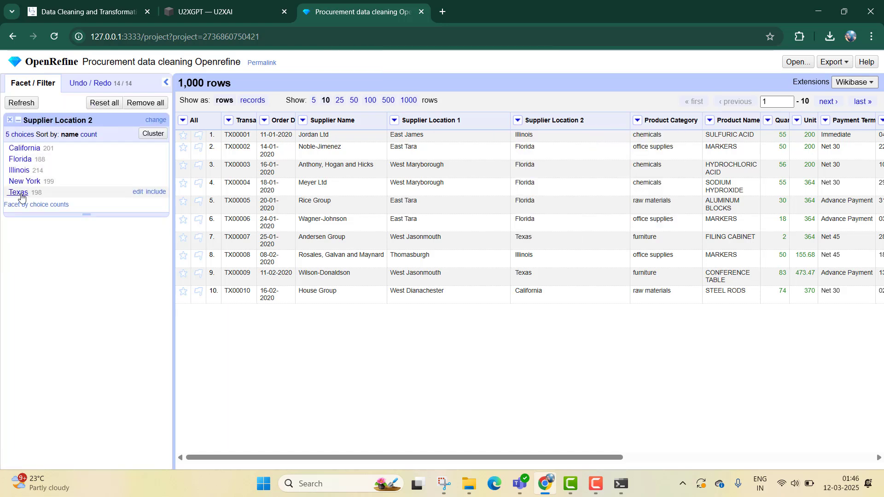
{"action": "left_click", "coordinate": [10, 120]}
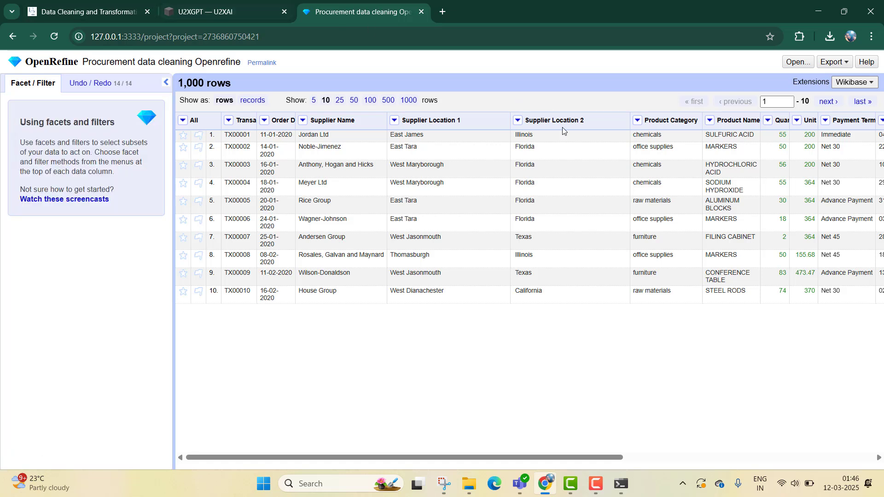
{"action": "left_click", "coordinate": [395, 121]}
{"action": "left_click", "coordinate": [395, 121]}
- Copy Prompt 12 on creating a new column based on a transformation from the course page
{"action": "left_click", "coordinate": [115, 11]}
{"action": "scroll", "coordinate": [598, 288], "scroll_direction": "down", "scroll_amount": 3}
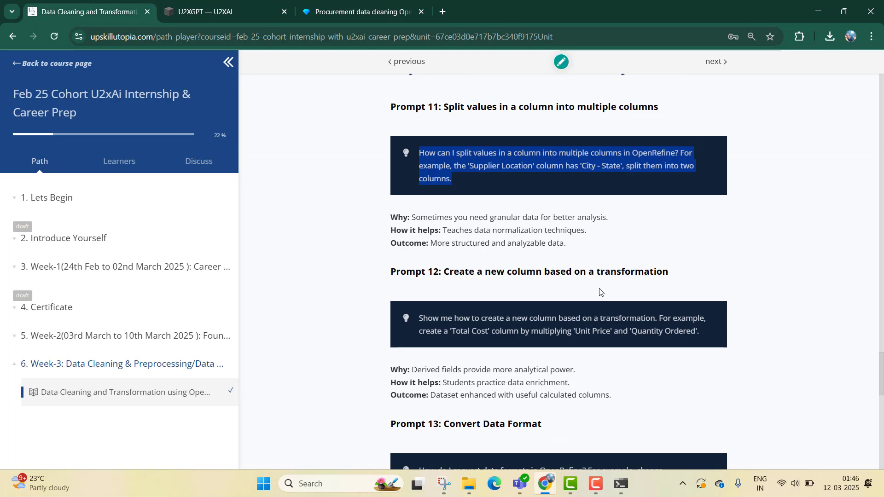
{"action": "scroll", "coordinate": [524, 246], "scroll_direction": "down", "scroll_amount": 1}
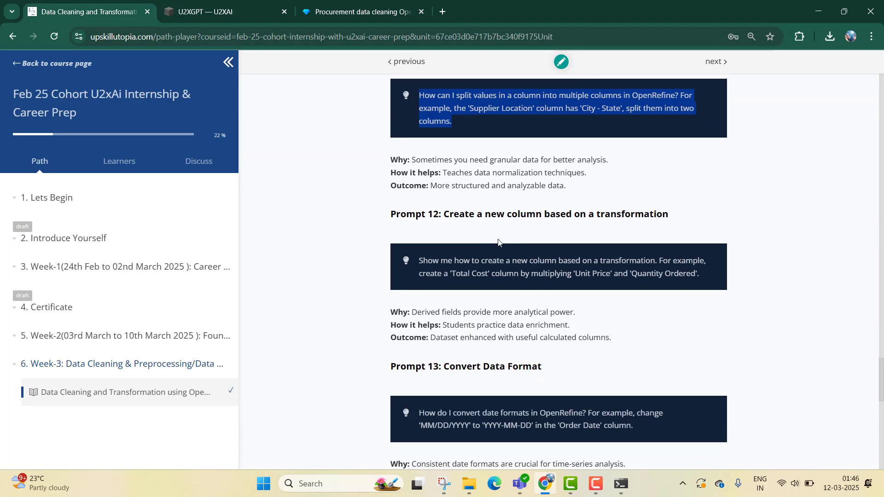
{"action": "triple_click", "coordinate": [556, 266]}
{"action": "key", "text": "ctrl+c"}
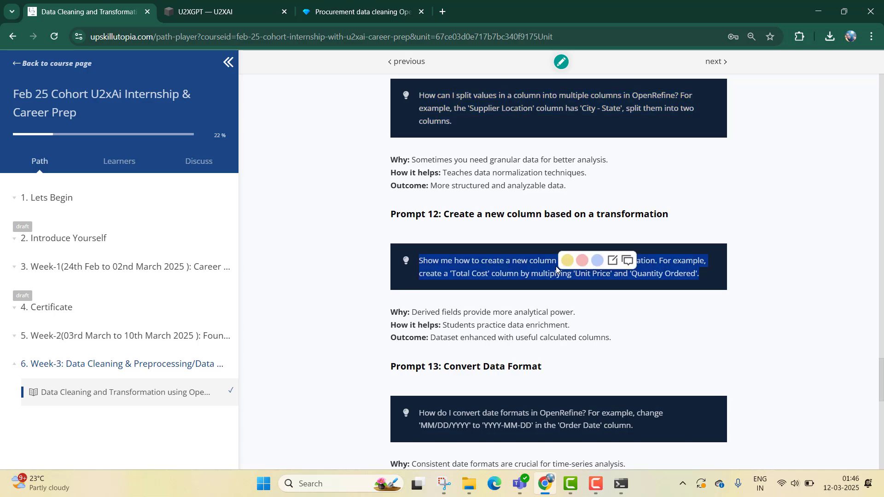
- Paste Prompt 12 into U2XGPT and send it
{"action": "left_click", "coordinate": [244, 3]}
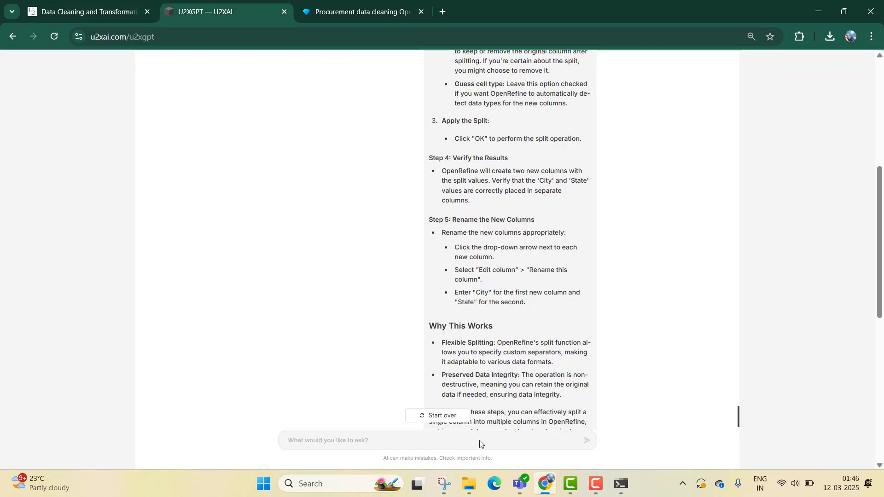
{"action": "left_click", "coordinate": [385, 426]}
{"action": "key", "text": "ctrl+v"}
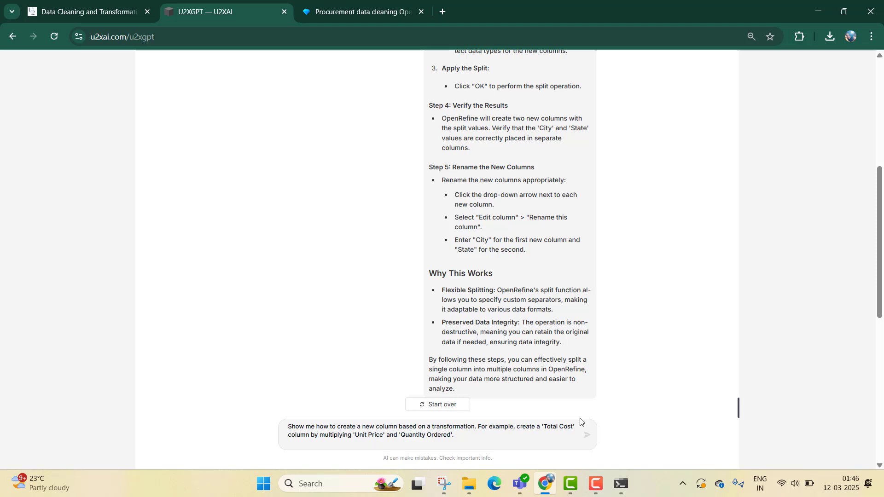
{"action": "left_click", "coordinate": [587, 436]}
- Return to the OpenRefine project and widen the Quantity Ordered and Unit Price columns to show their full headings
{"action": "left_click", "coordinate": [310, 2]}
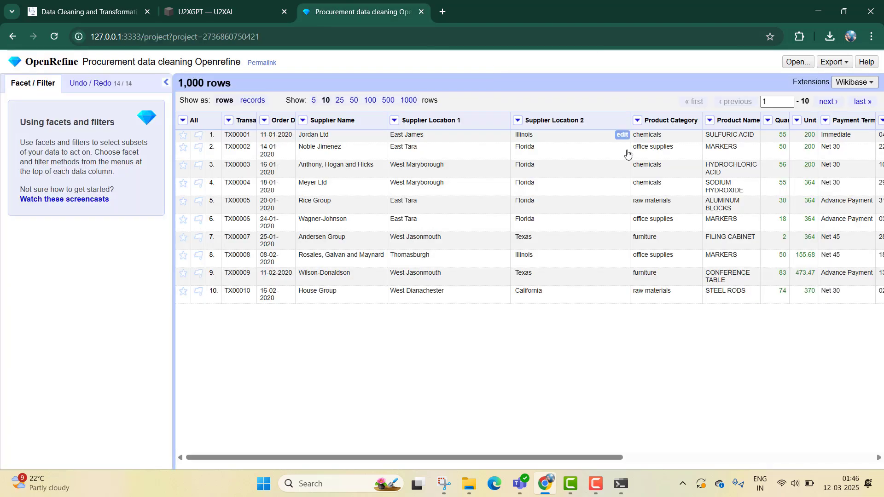
{"action": "left_click_drag", "start_coordinate": [609, 457], "coordinate": [719, 457]}
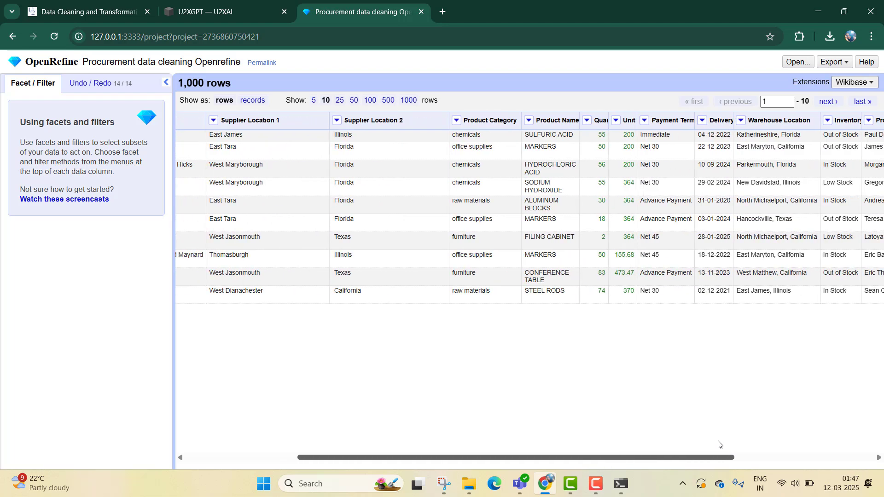
{"action": "left_click_drag", "start_coordinate": [606, 114], "coordinate": [730, 115]}
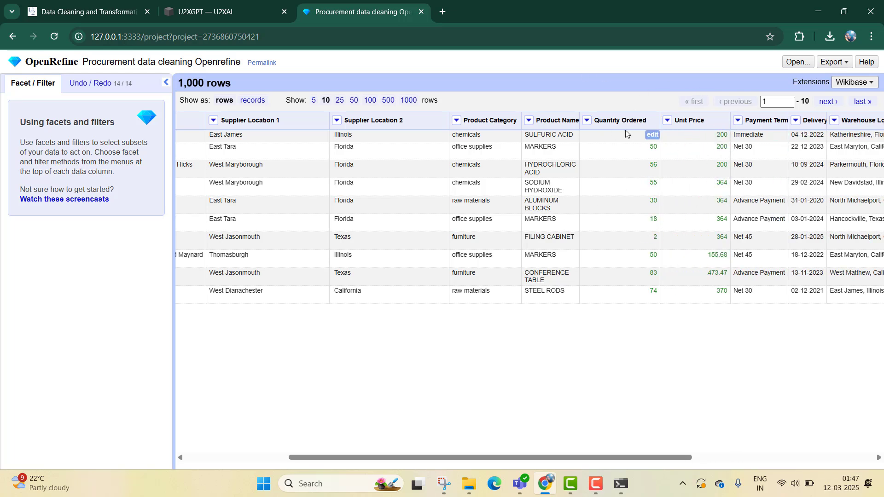
- Read U2XGPT's instructions for creating a Total Cost column from Unit Price and Quantity Ordered
{"action": "left_click", "coordinate": [212, 12]}
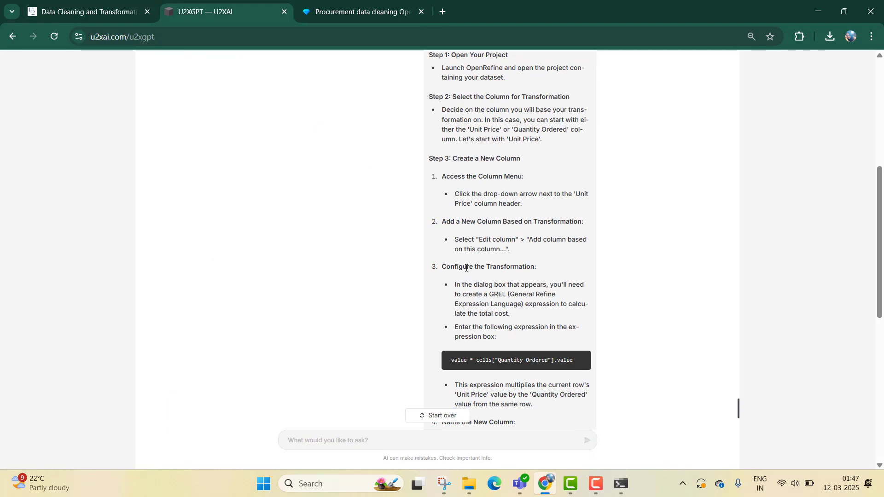
{"action": "scroll", "coordinate": [456, 277], "scroll_direction": "up", "scroll_amount": 4}
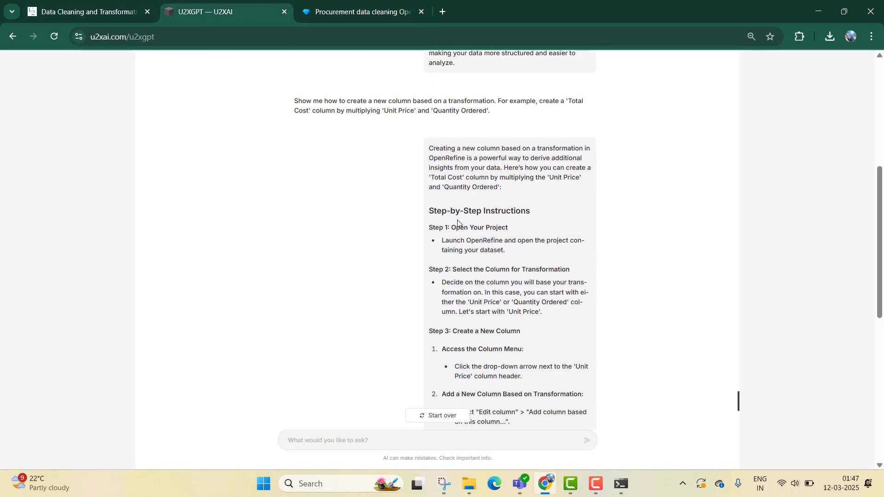
{"action": "scroll", "coordinate": [458, 224], "scroll_direction": "down", "scroll_amount": 3}
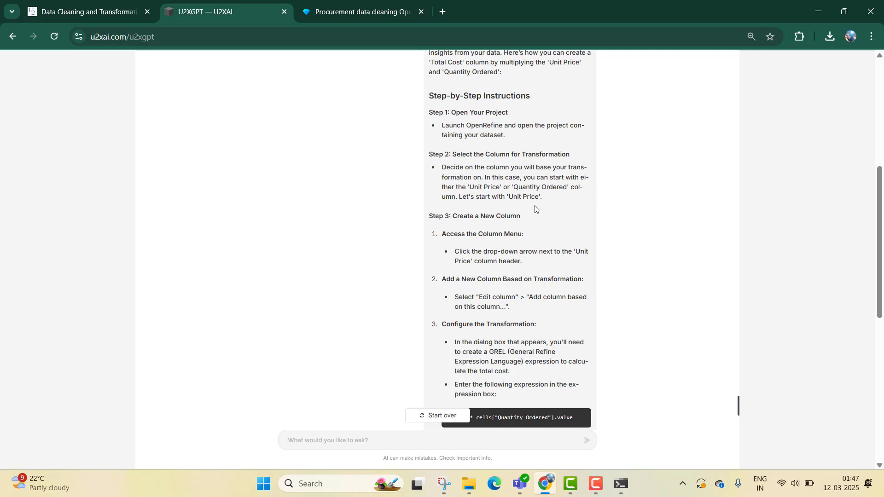
{"action": "scroll", "coordinate": [528, 214], "scroll_direction": "down", "scroll_amount": 1}
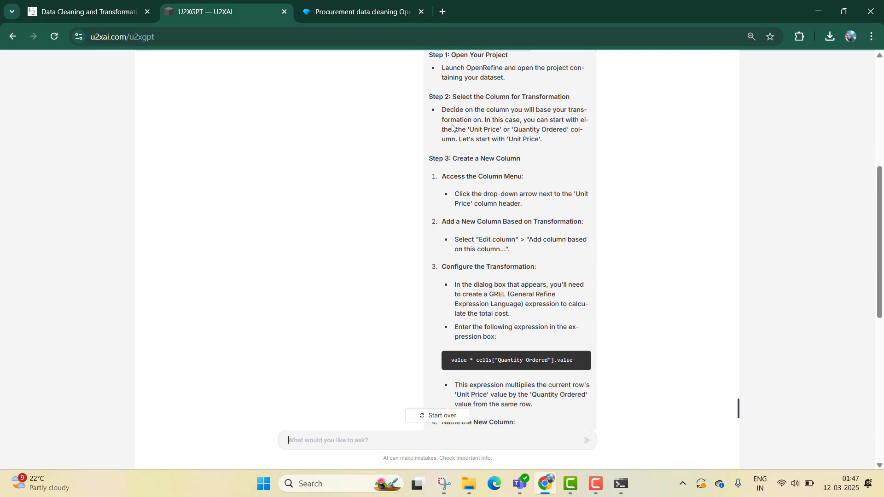
{"action": "scroll", "coordinate": [539, 284], "scroll_direction": "down", "scroll_amount": 1}
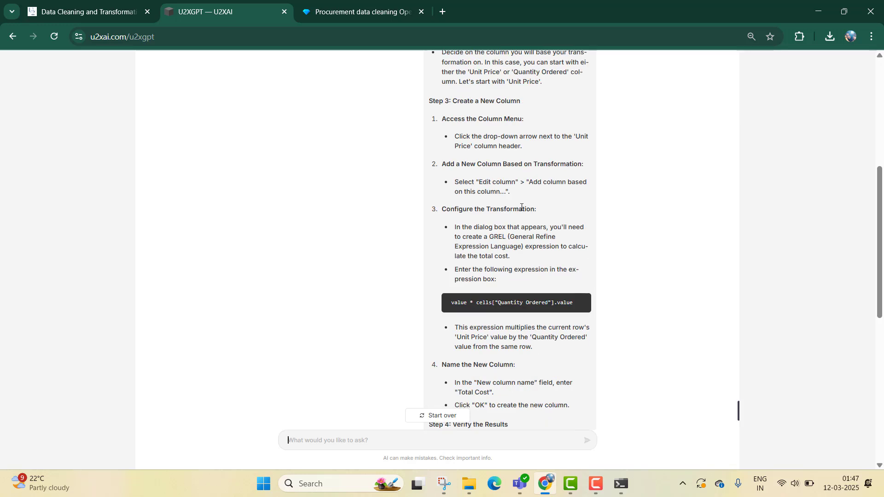
- In OpenRefine, start adding a column based on Unit Price and name it Total Cost
{"action": "left_click", "coordinate": [410, 13]}
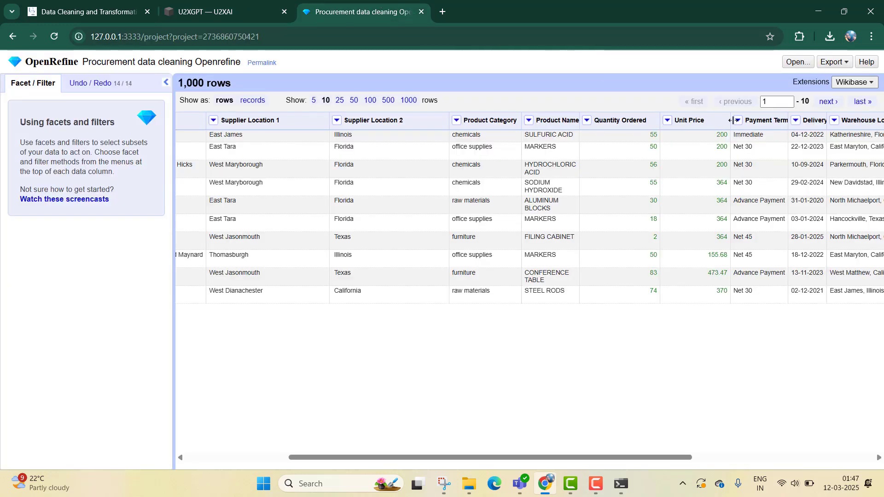
{"action": "left_click", "coordinate": [672, 122]}
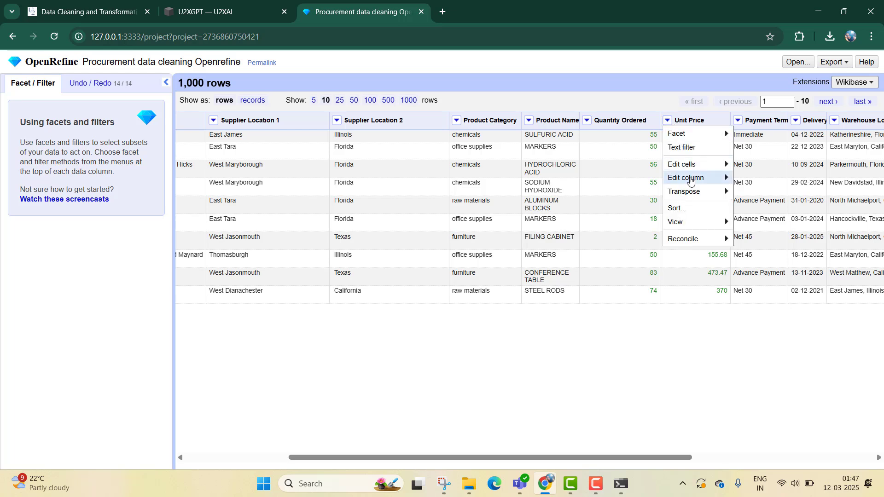
{"action": "mouse_move", "coordinate": [676, 181]}
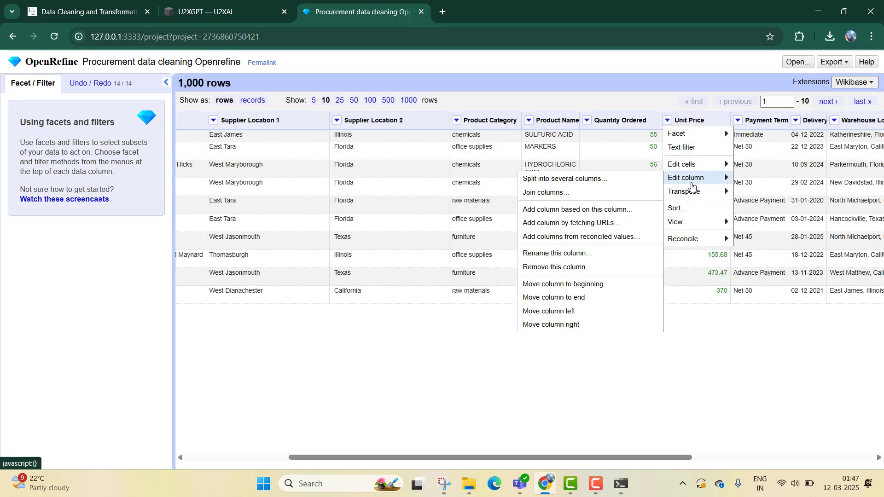
{"action": "left_click", "coordinate": [589, 210]}
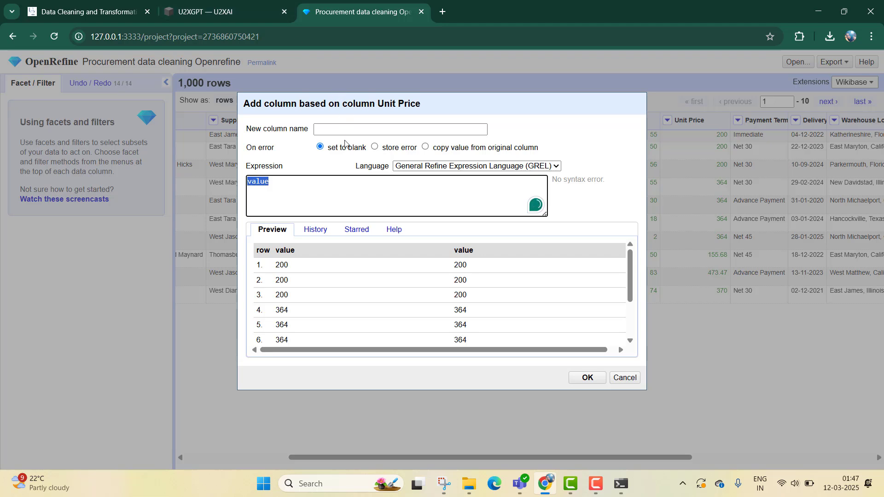
{"action": "left_click", "coordinate": [258, 16]}
{"action": "scroll", "coordinate": [551, 253], "scroll_direction": "down", "scroll_amount": 3}
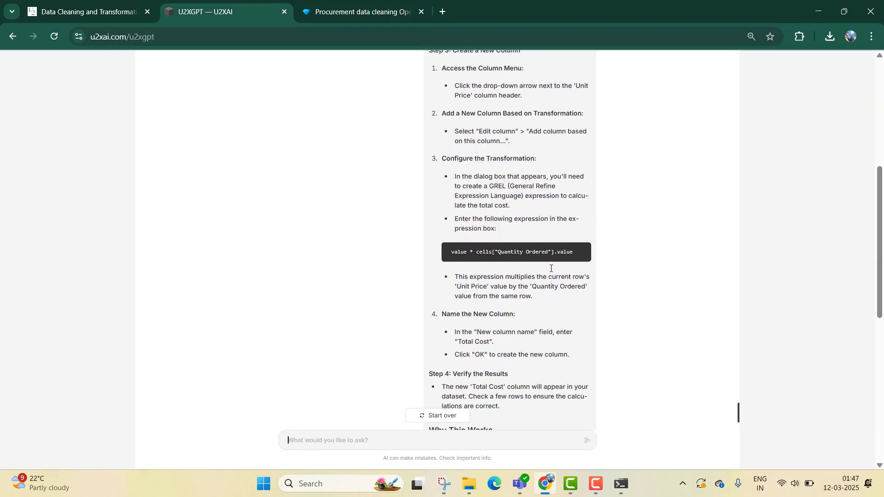
{"action": "left_click", "coordinate": [380, 2]}
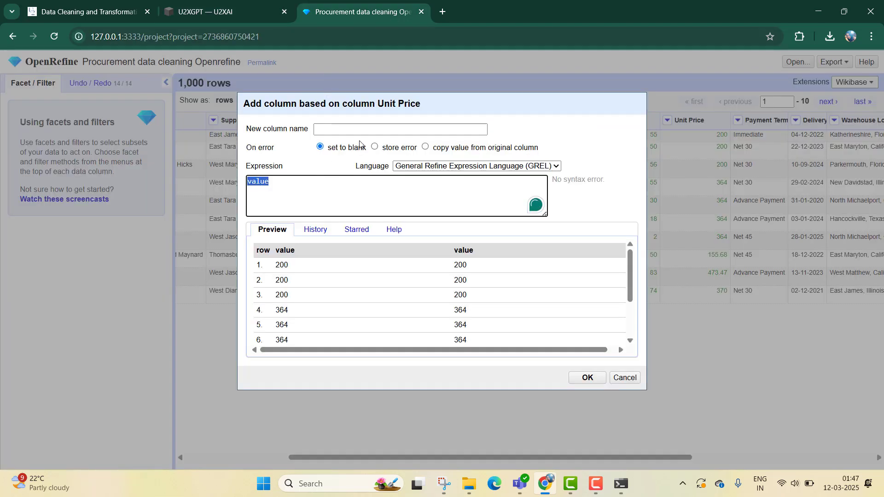
{"action": "left_click", "coordinate": [368, 128]}
{"action": "type", "text": "Total"}
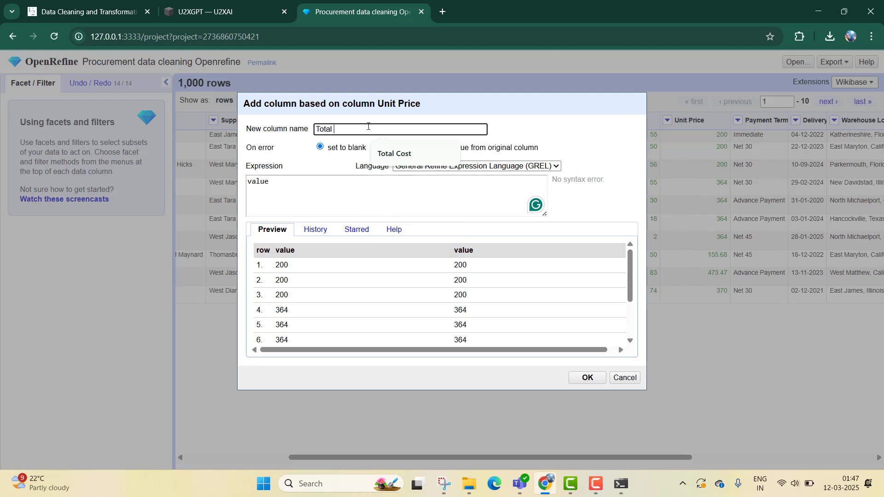
{"action": "type", "text": " Cosy"}
{"action": "key", "text": "BackSpace"}
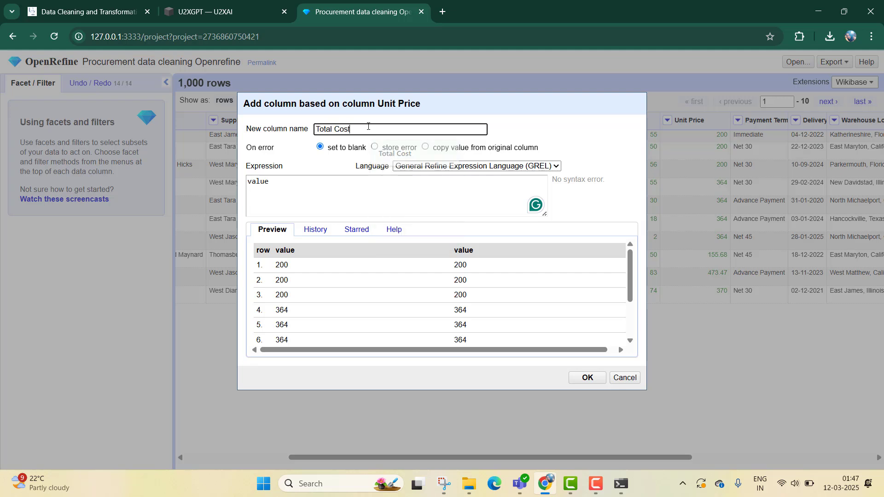
{"action": "type", "text": "t"}
- Copy the GREL expression value * cells["Quantity Ordered"].value from U2XGPT and replace the new column's expression with it
{"action": "left_click", "coordinate": [282, 21]}
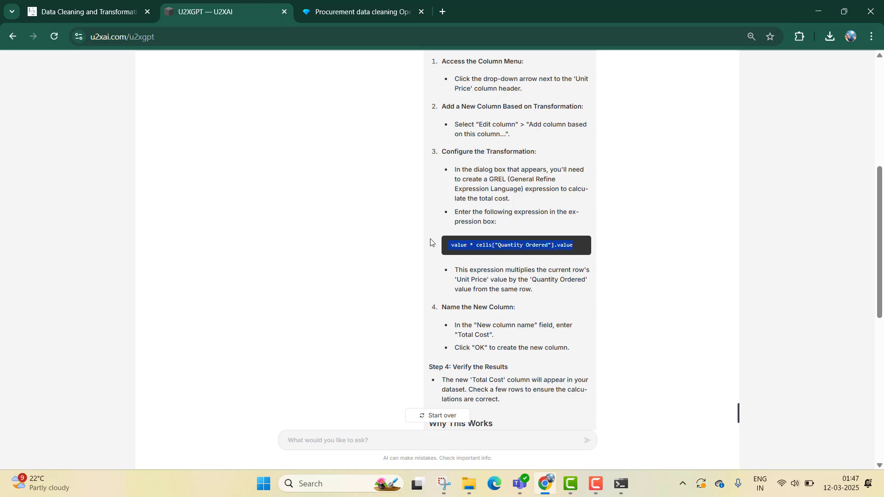
{"action": "left_click", "coordinate": [346, 3]}
{"action": "left_click", "coordinate": [353, 191]}
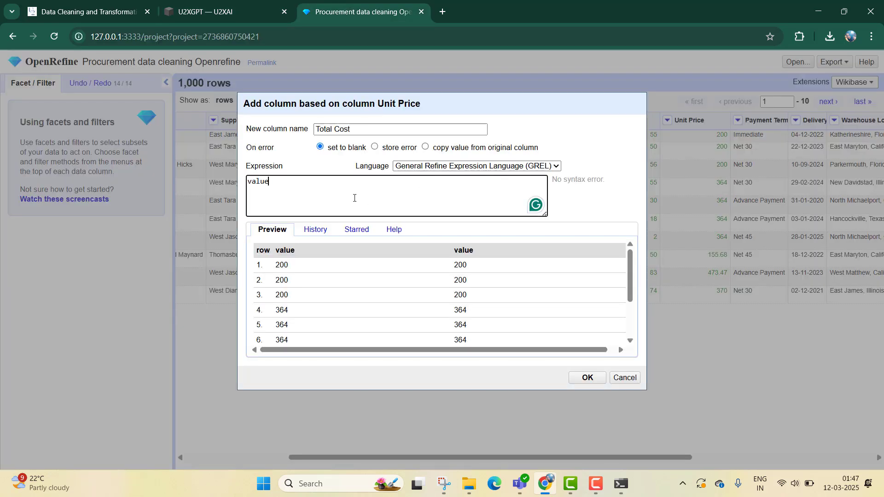
{"action": "key", "text": "ctrl+a"}
{"action": "type", "text": "value * cells[\"Quantity Ordered\"].value"}
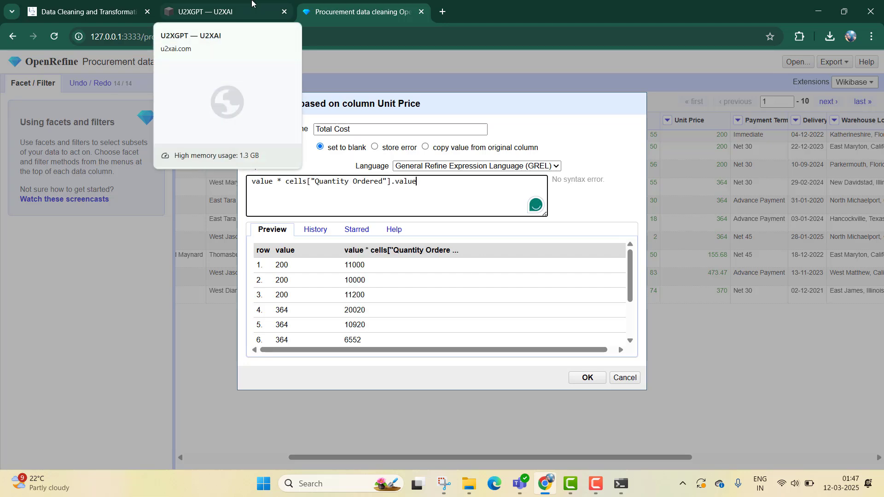
- Recheck U2XGPT's remaining instructions, create the Total Cost column in OpenRefine, and widen it to show its full heading
{"action": "left_click", "coordinate": [258, 4]}
{"action": "left_click", "coordinate": [338, 4]}
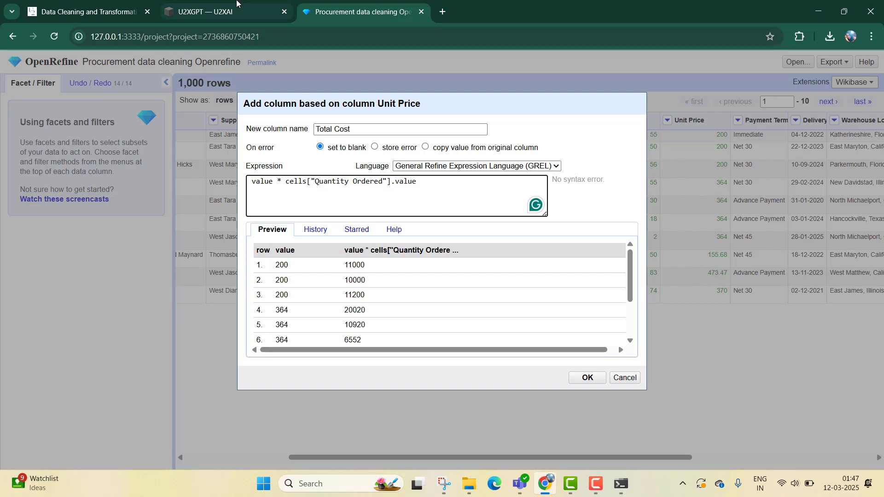
{"action": "left_click", "coordinate": [237, 4]}
{"action": "scroll", "coordinate": [551, 280], "scroll_direction": "down", "scroll_amount": 1}
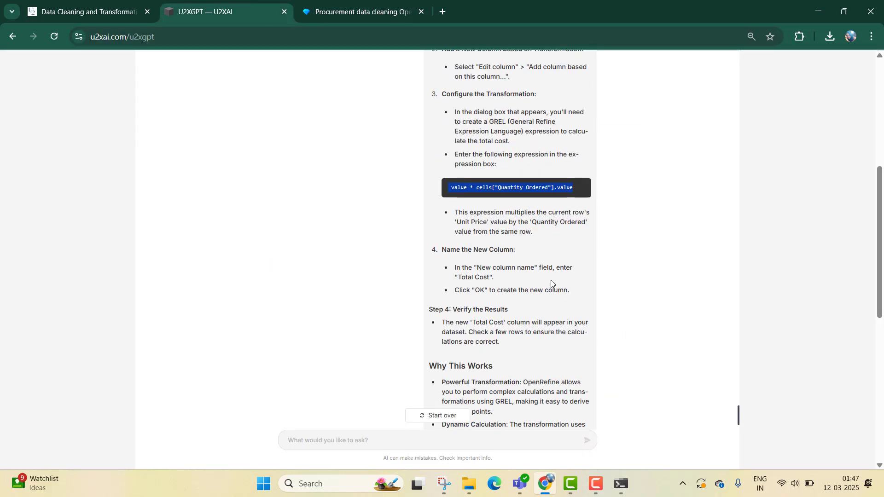
{"action": "left_click", "coordinate": [364, 2]}
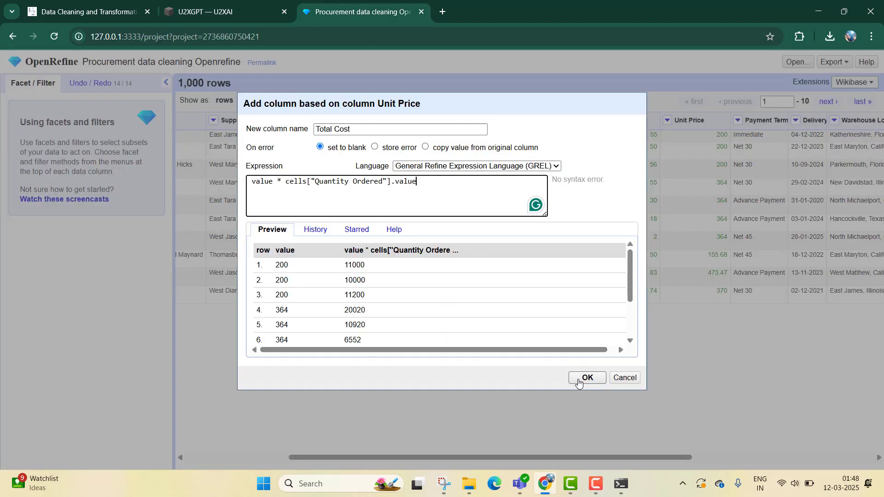
{"action": "left_click", "coordinate": [585, 378]}
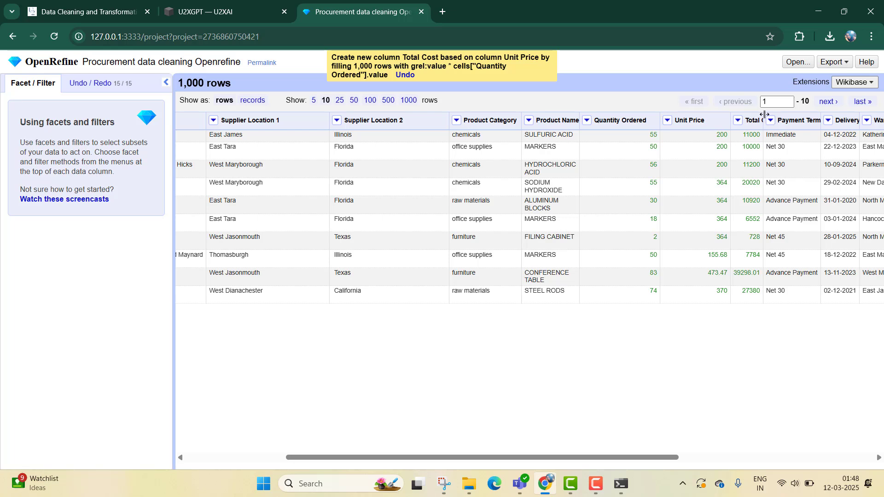
{"action": "left_click_drag", "start_coordinate": [764, 115], "coordinate": [791, 116]}
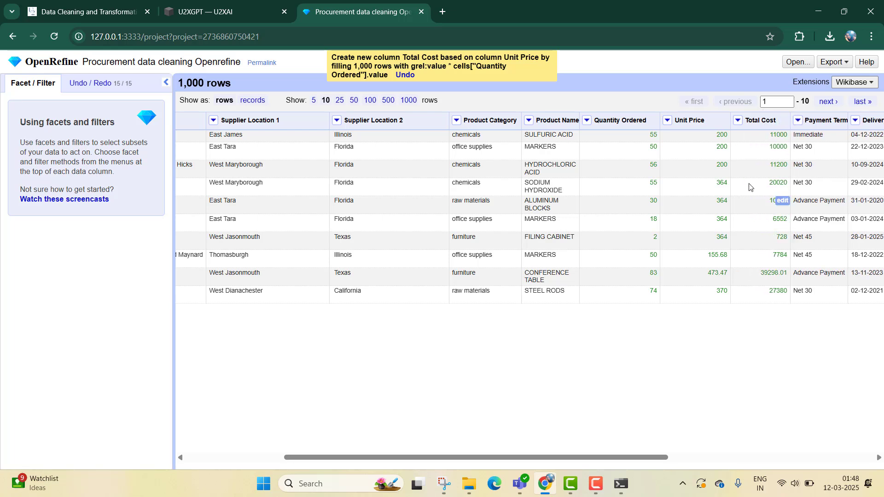
- Copy Prompt 13 on converting Order Date from 'MM/DD/YYYY' to 'YYYY-MM-DD' from the course page and send it to U2XGPT
{"action": "left_click", "coordinate": [236, 2]}
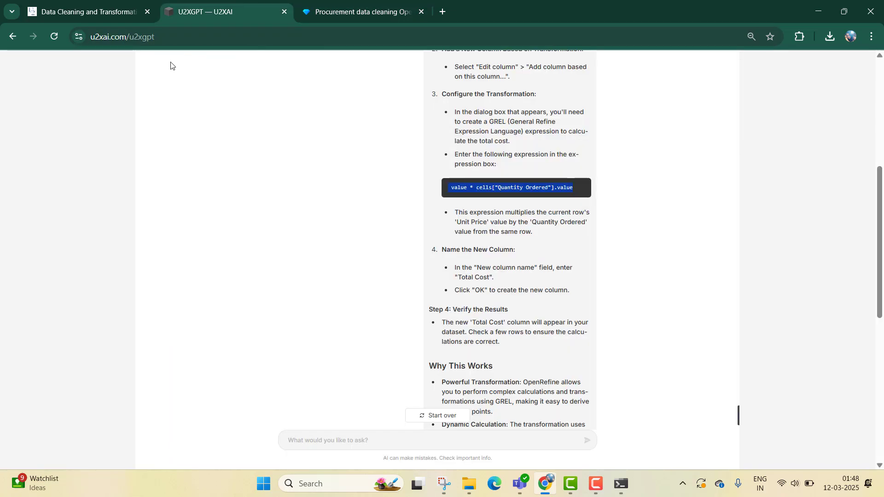
{"action": "left_click", "coordinate": [106, 16]}
{"action": "scroll", "coordinate": [469, 266], "scroll_direction": "down", "scroll_amount": 3}
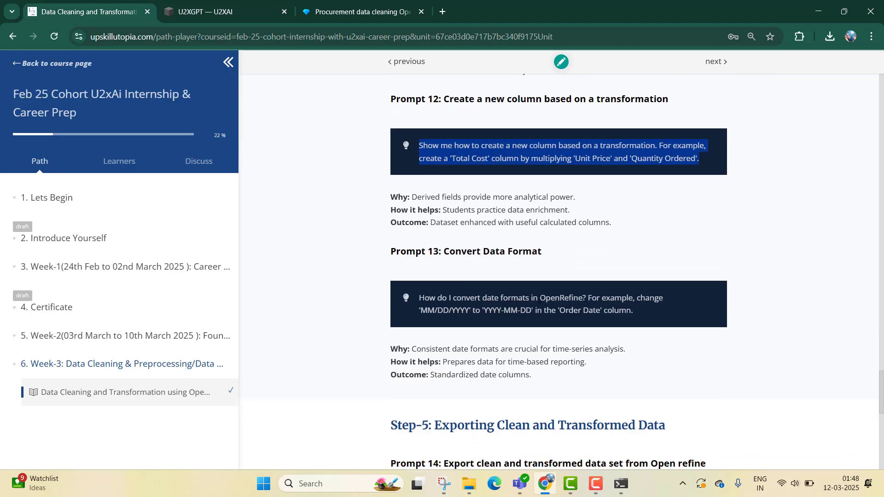
{"action": "left_click_drag", "start_coordinate": [656, 311], "coordinate": [410, 300]}
{"action": "key", "text": "ctrl+c"}
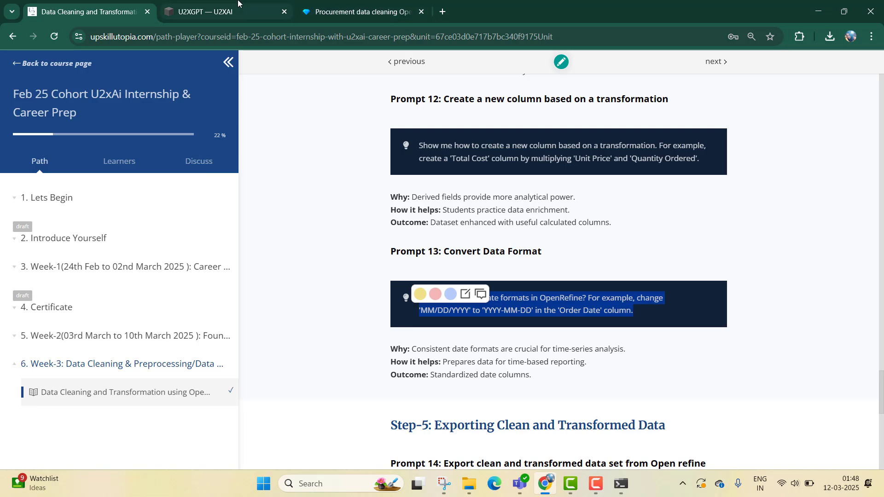
{"action": "left_click", "coordinate": [212, 12]}
{"action": "scroll", "coordinate": [466, 444], "scroll_direction": "down", "scroll_amount": 2}
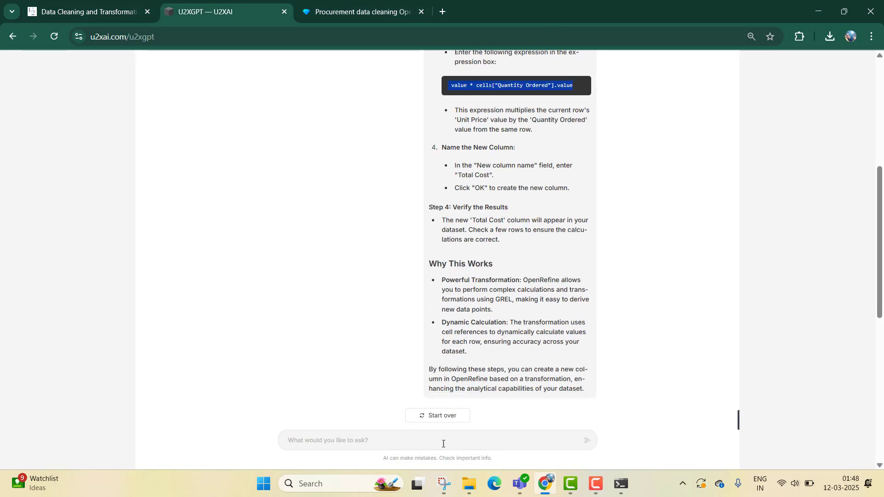
{"action": "key", "text": "ctrl+v"}
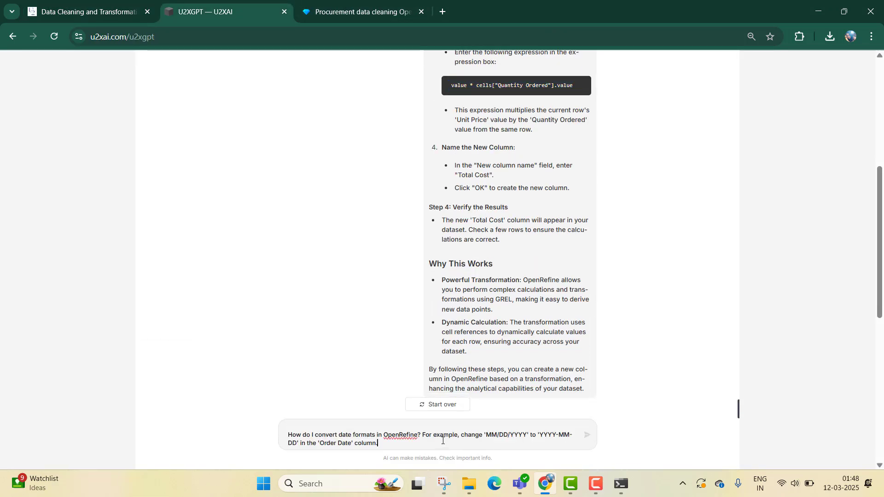
{"action": "left_click", "coordinate": [587, 436]}
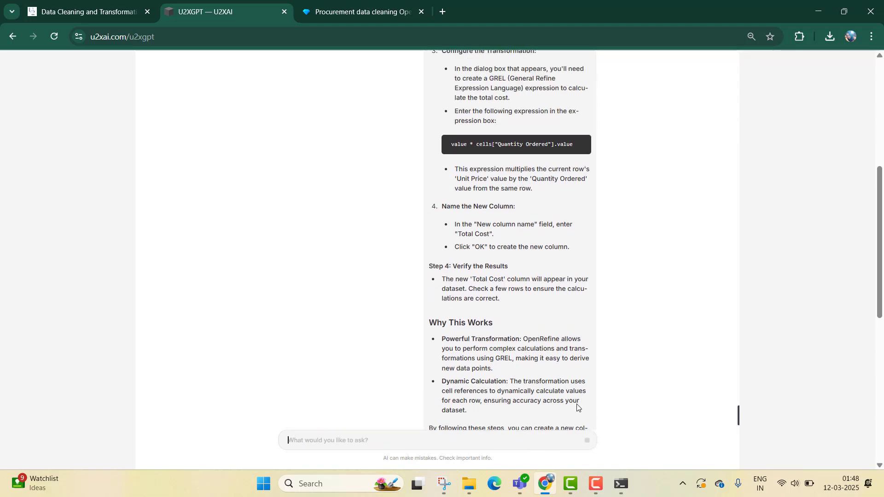
- Read U2XGPT's instructions for converting the Order Date format and locate the Order Date column in OpenRefine
{"action": "scroll", "coordinate": [577, 261], "scroll_direction": "down", "scroll_amount": 7}
{"action": "scroll", "coordinate": [585, 266], "scroll_direction": "up", "scroll_amount": 5}
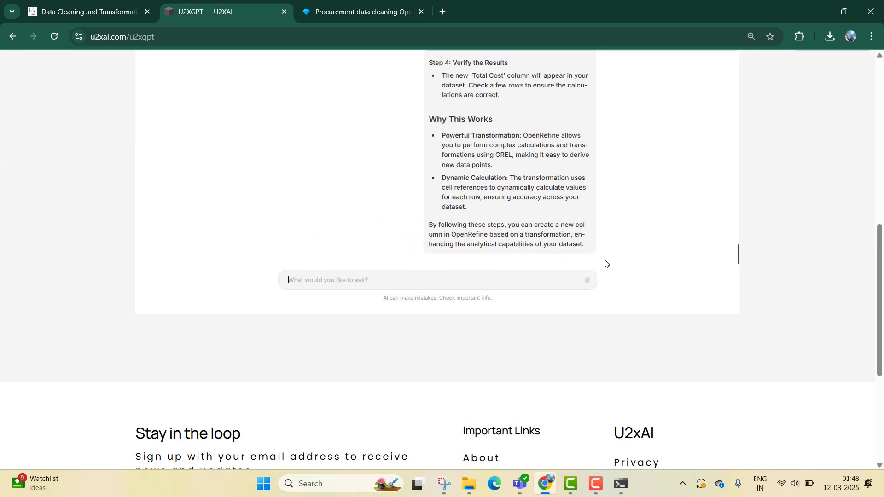
{"action": "left_click_drag", "start_coordinate": [879, 255], "coordinate": [877, 217]}
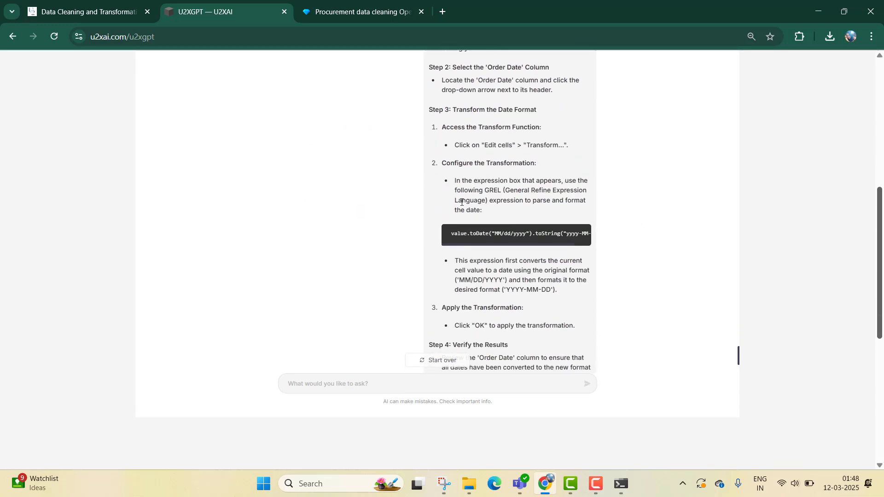
{"action": "scroll", "coordinate": [522, 195], "scroll_direction": "up", "scroll_amount": 1}
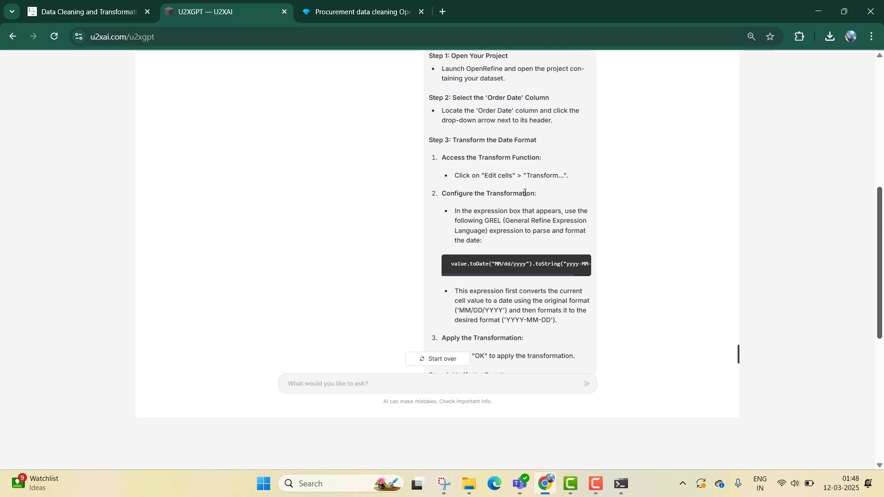
{"action": "scroll", "coordinate": [489, 166], "scroll_direction": "up", "scroll_amount": 2}
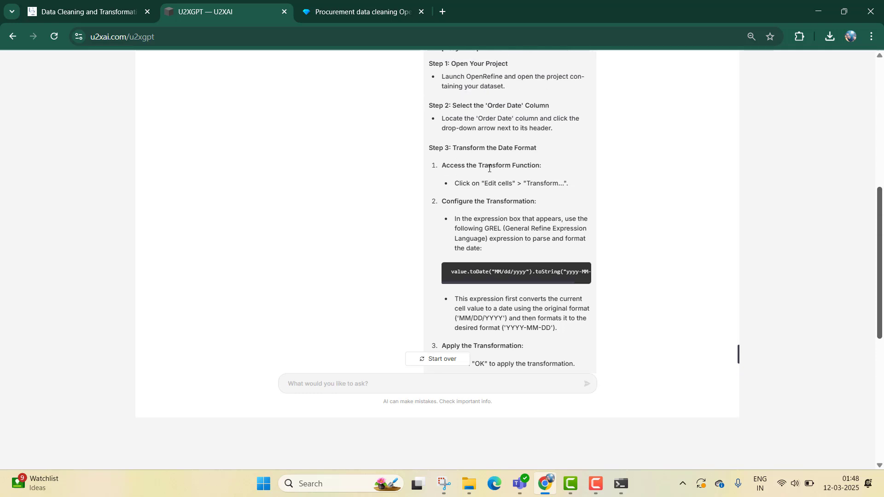
{"action": "scroll", "coordinate": [489, 167], "scroll_direction": "down", "scroll_amount": 1}
{"action": "left_click", "coordinate": [347, 3]}
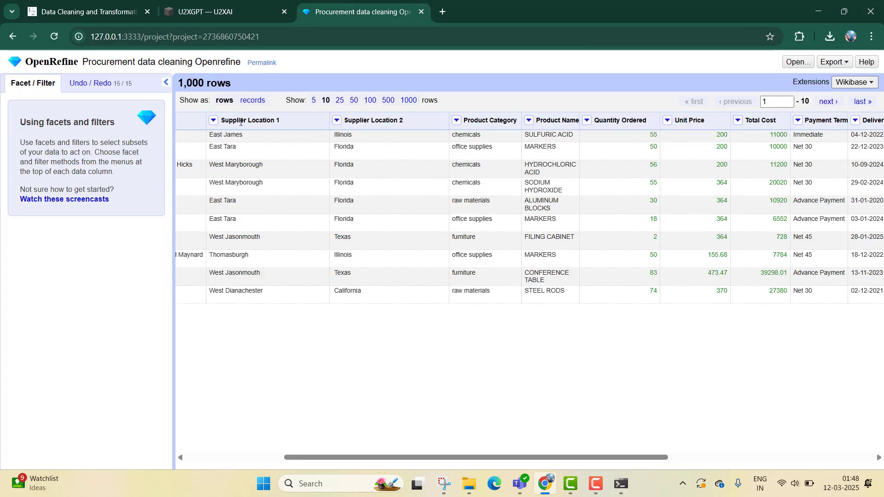
{"action": "left_click_drag", "start_coordinate": [408, 460], "coordinate": [243, 447]}
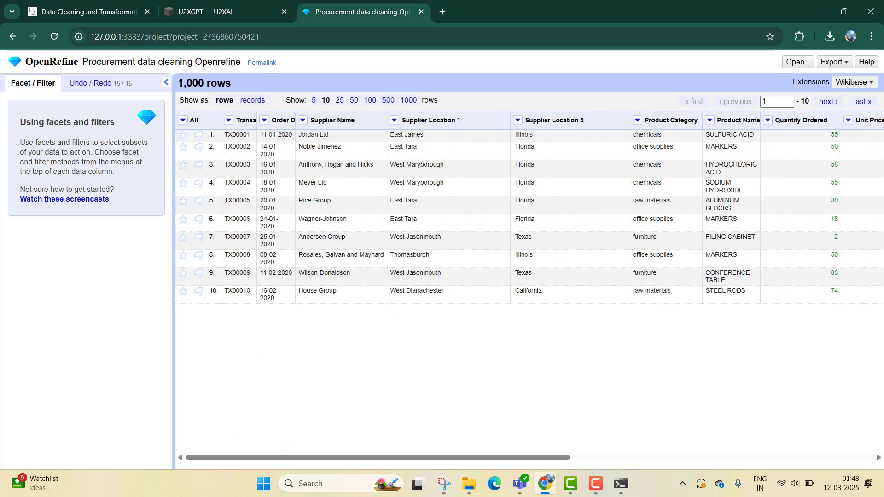
{"action": "left_click", "coordinate": [219, 2]}
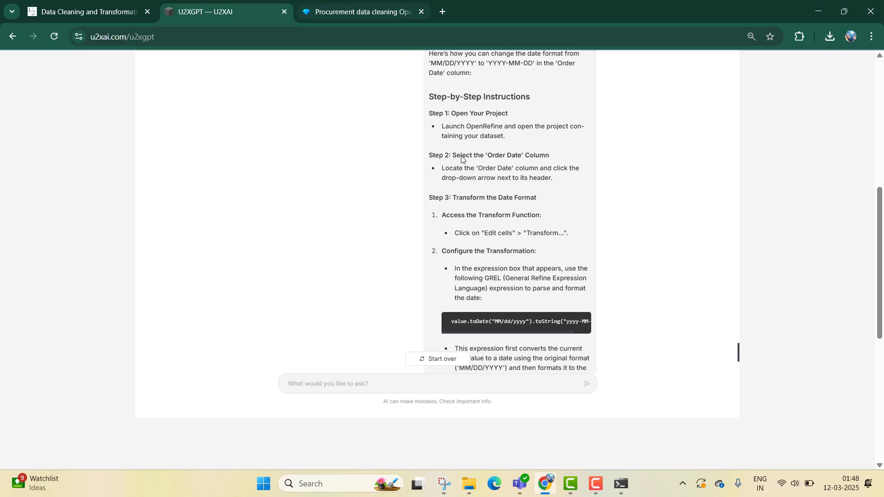
{"action": "scroll", "coordinate": [461, 158], "scroll_direction": "down", "scroll_amount": 3}
- In OpenRefine, try transforming Order Date with U2XGPT's expression value.toDate("MM/dd/yyyy").toString("yyyy-MM-dd"), removing its leading space
{"action": "left_click", "coordinate": [359, 12]}
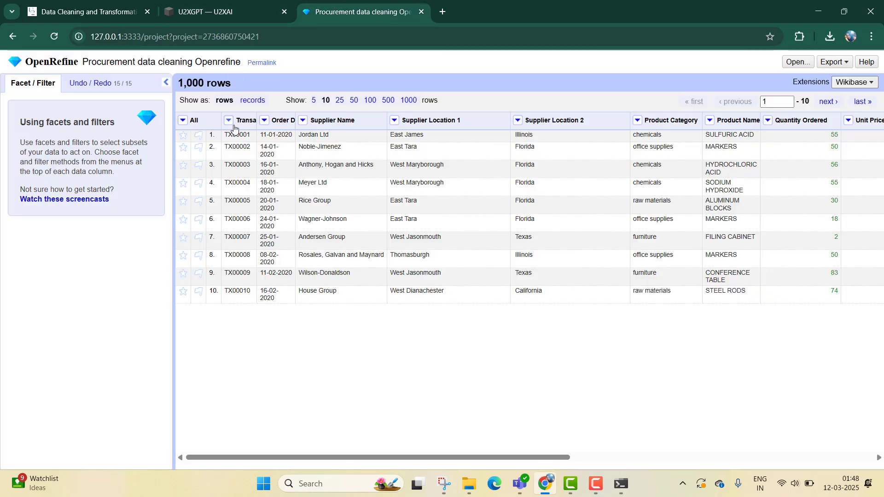
{"action": "left_click", "coordinate": [264, 120]}
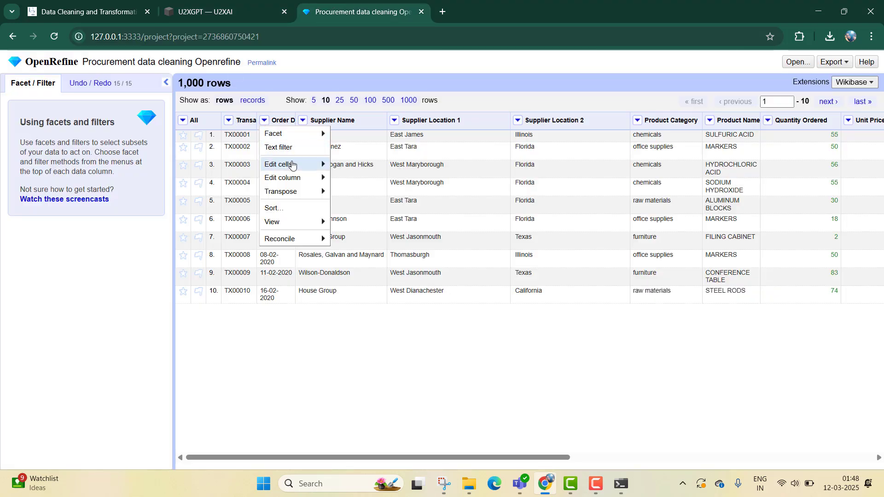
{"action": "mouse_move", "coordinate": [288, 164]}
{"action": "left_click", "coordinate": [375, 172]}
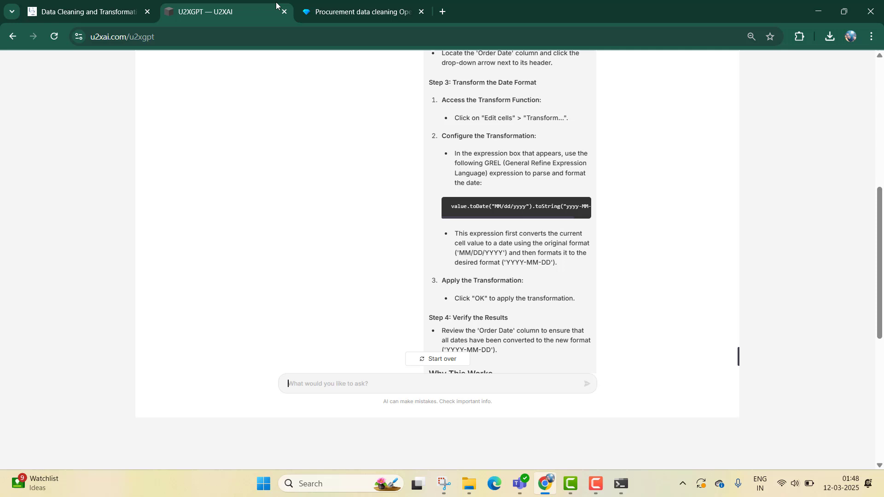
{"action": "left_click", "coordinate": [257, 11]}
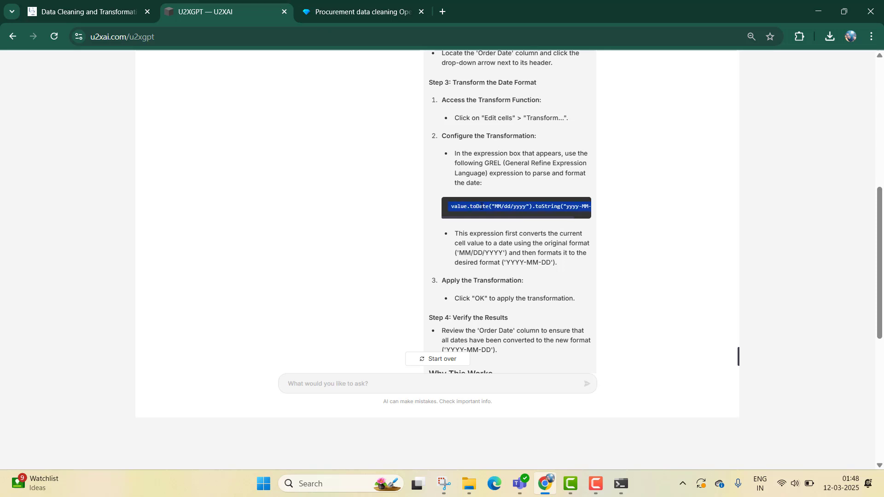
{"action": "left_click", "coordinate": [341, 9]}
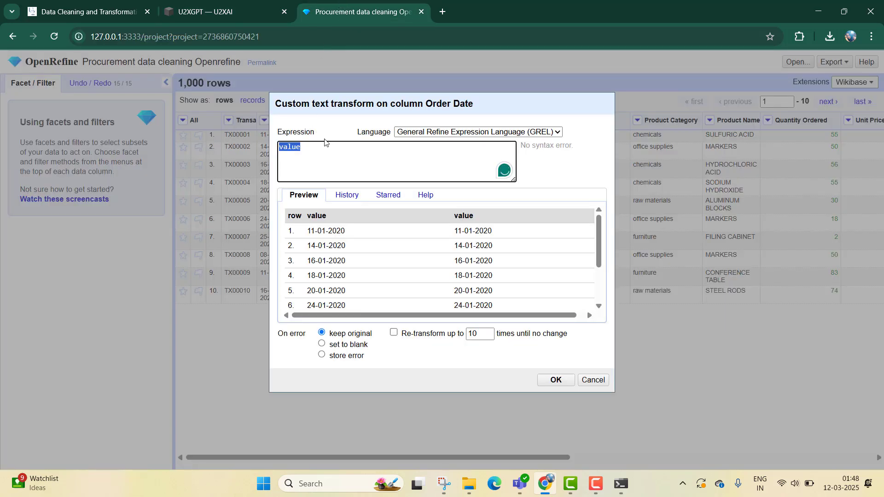
{"action": "type", "text": "value.toDate(\"MM/dd/yyyy\").toString(\"yyyy-MM-dd\")"}
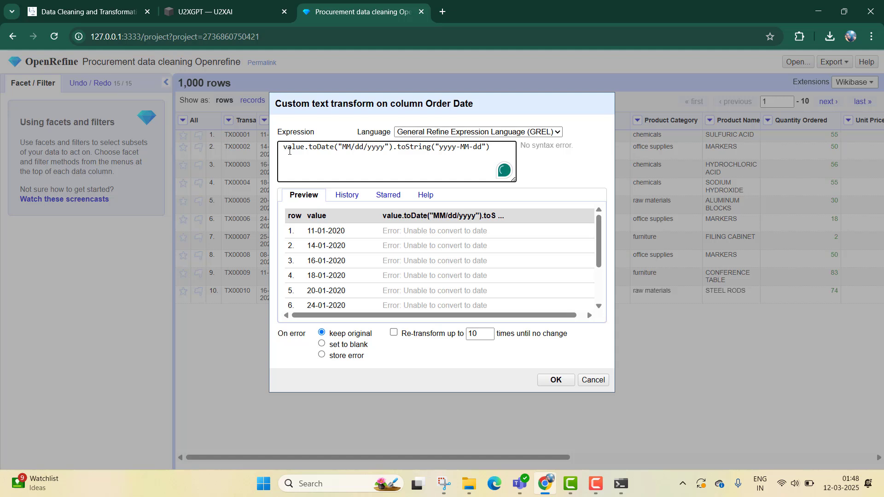
{"action": "left_click", "coordinate": [283, 148]}
{"action": "key", "text": "BackSpace"}
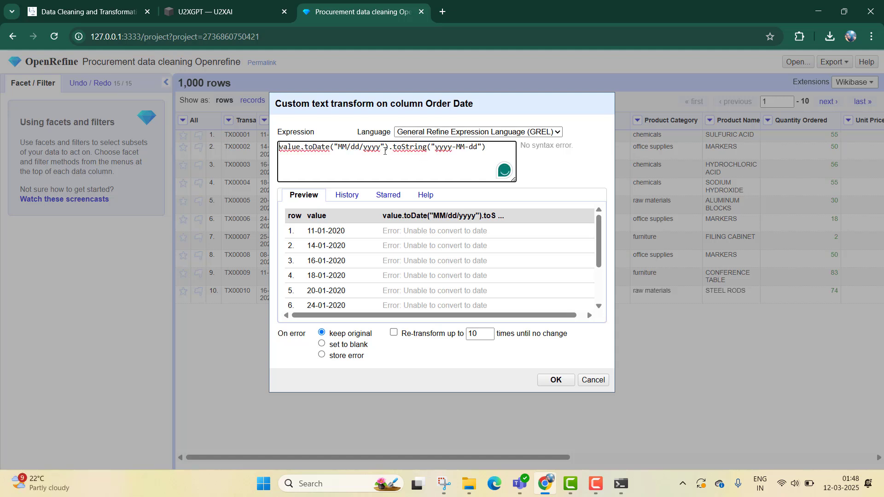
- Copy the first row's error text from the Order Date transform preview and send it to U2XGPT for troubleshooting
{"action": "left_click_drag", "start_coordinate": [545, 104], "coordinate": [642, 99]}
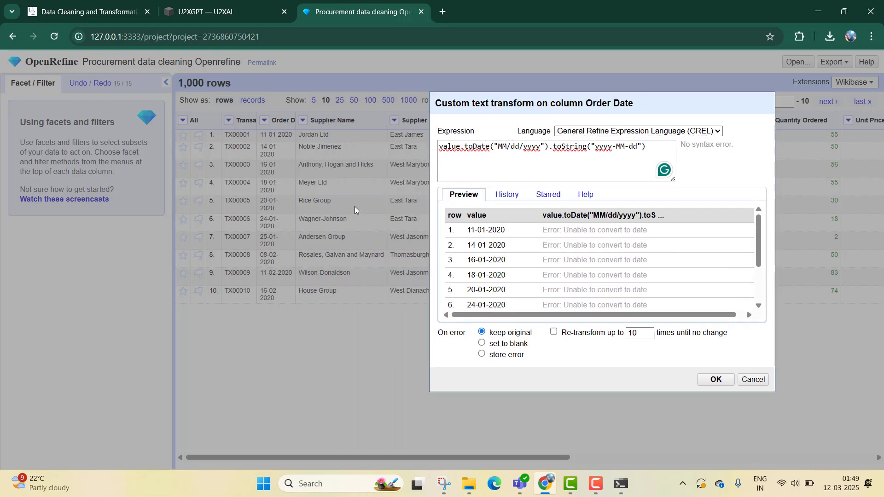
{"action": "triple_click", "coordinate": [612, 229]}
{"action": "key", "text": "ctrl+c"}
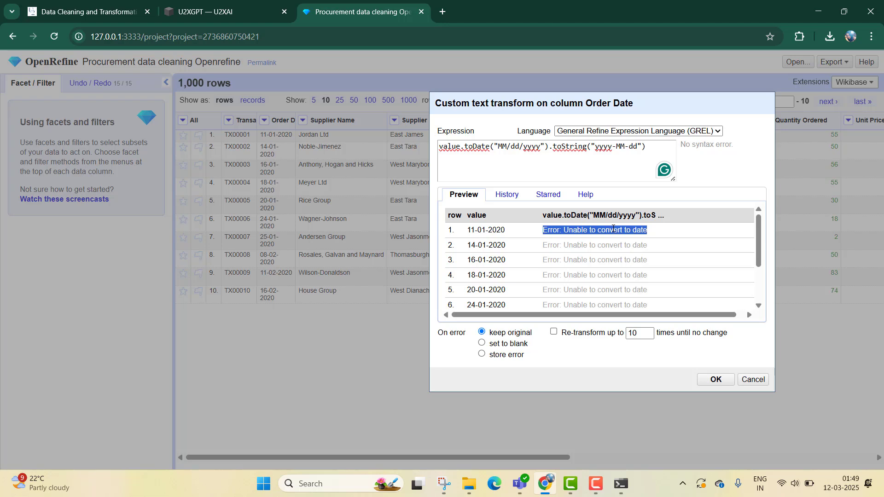
{"action": "left_click", "coordinate": [265, 1]}
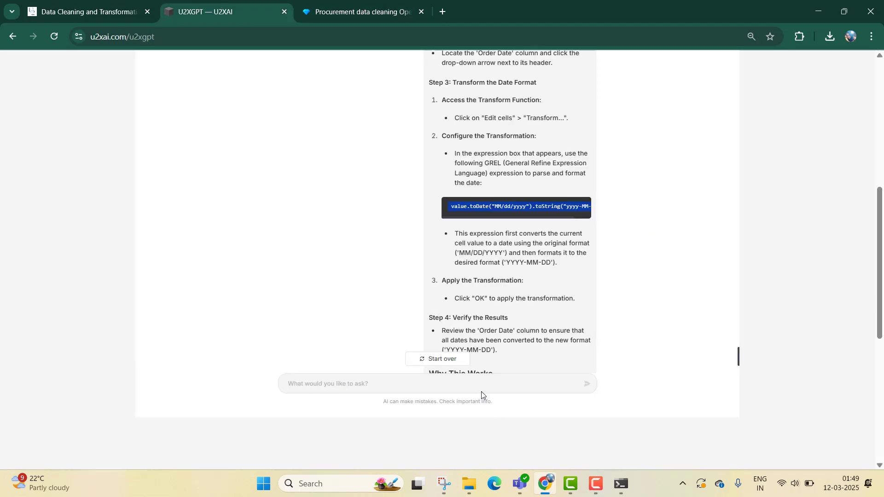
{"action": "key", "text": "ctrl+v"}
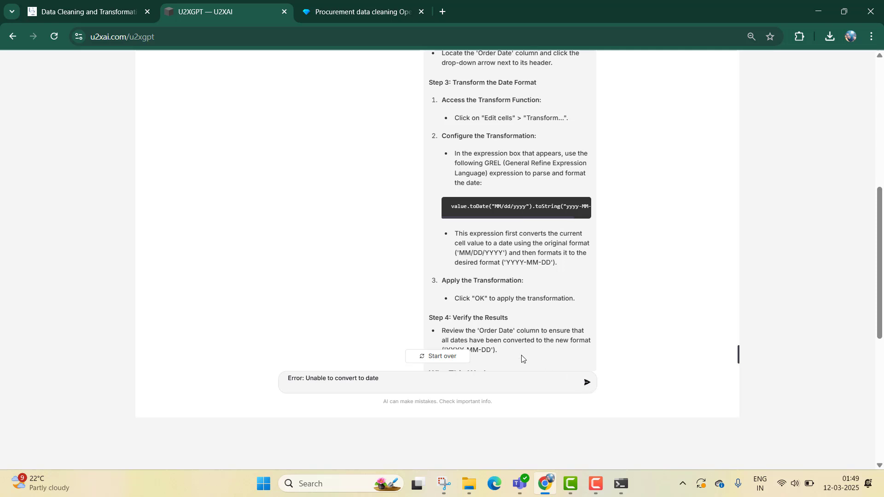
{"action": "left_click", "coordinate": [587, 389]}
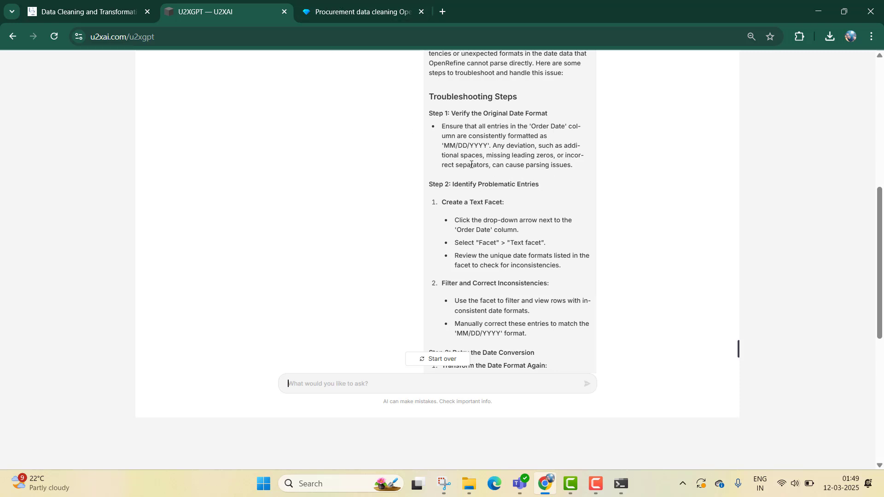
- Back in OpenRefine, try dd/mm/yyyy as the input pattern in the Order Date expression, and clear and cancel the transform
{"action": "left_click", "coordinate": [366, 3]}
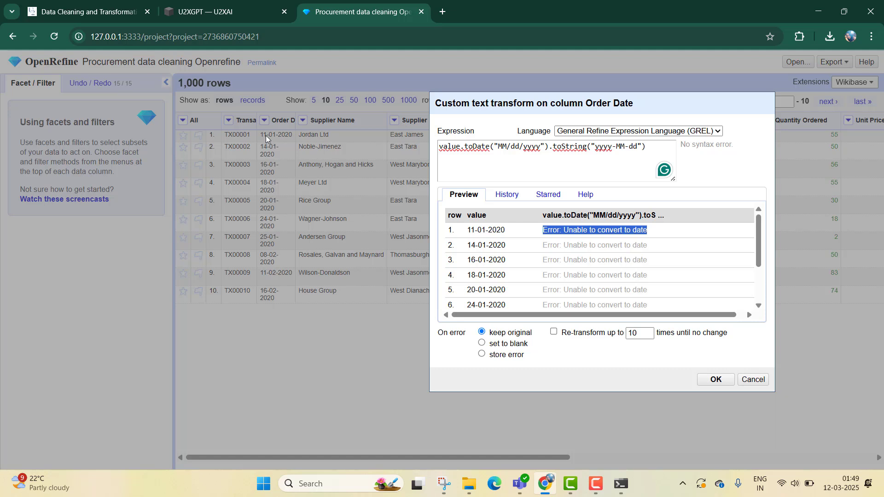
{"action": "left_click", "coordinate": [511, 146]}
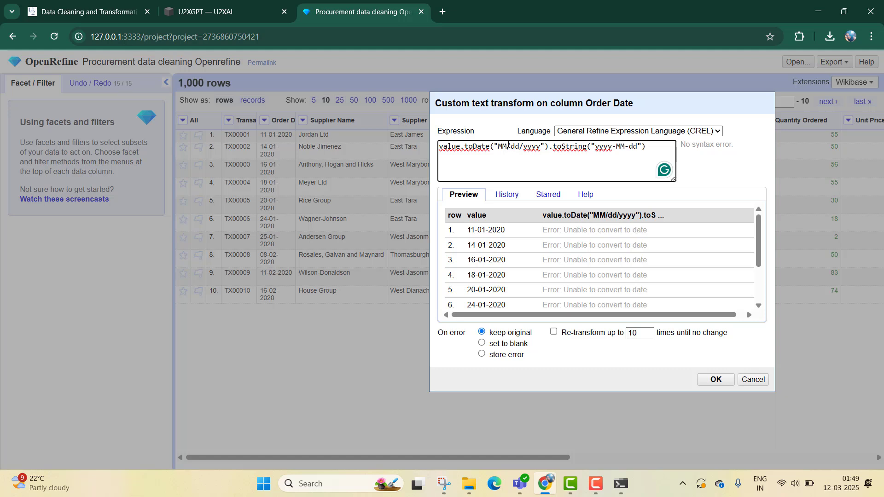
{"action": "left_click_drag", "start_coordinate": [509, 145], "coordinate": [520, 148]}
{"action": "type", "text": "dd/mm"}
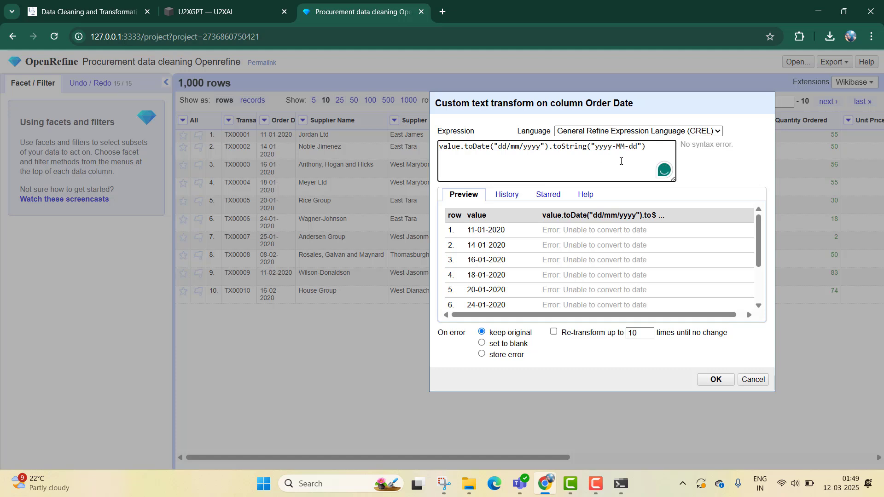
{"action": "key", "text": "ctrl+a"}
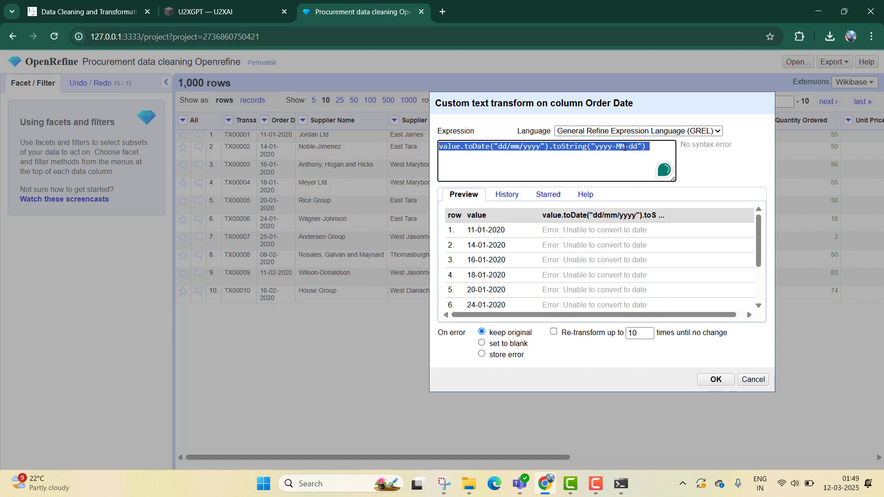
{"action": "key", "text": "BackSpace"}
{"action": "left_click", "coordinate": [753, 380]}
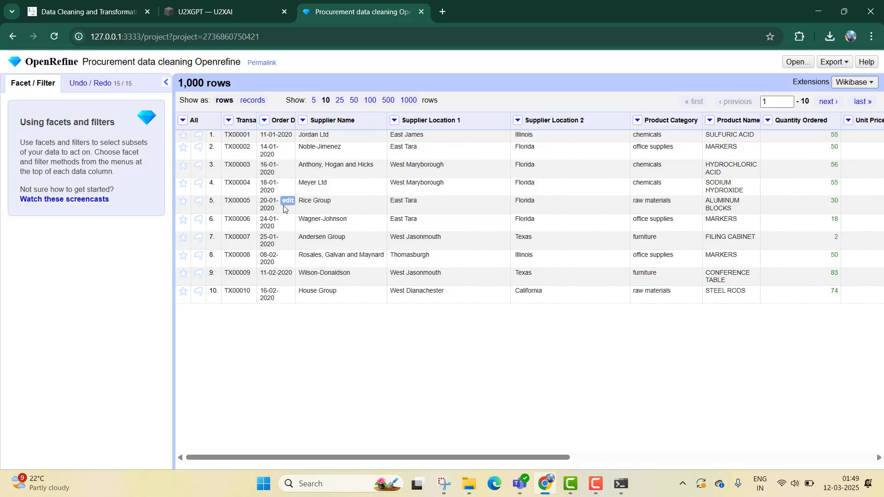
- Create a text facet on the Order Date column and look through its values for inconsistent date formats
{"action": "left_click", "coordinate": [263, 120]}
{"action": "mouse_move", "coordinate": [320, 133]}
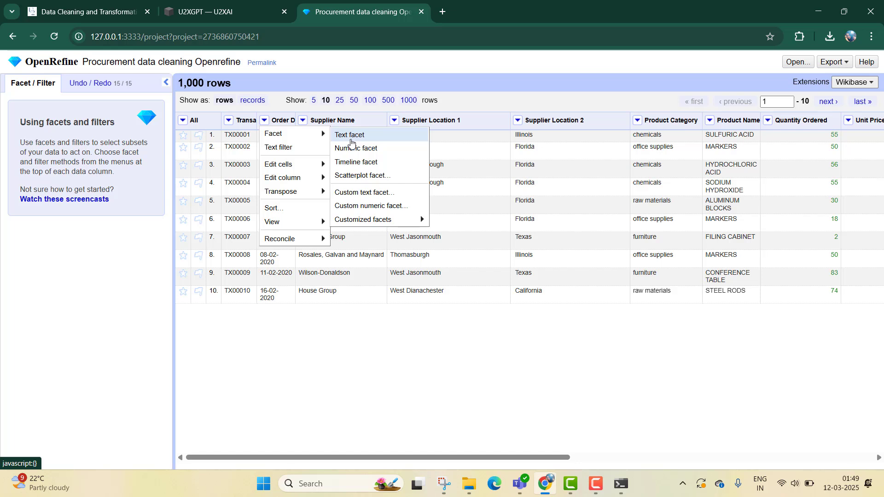
{"action": "left_click", "coordinate": [351, 138]}
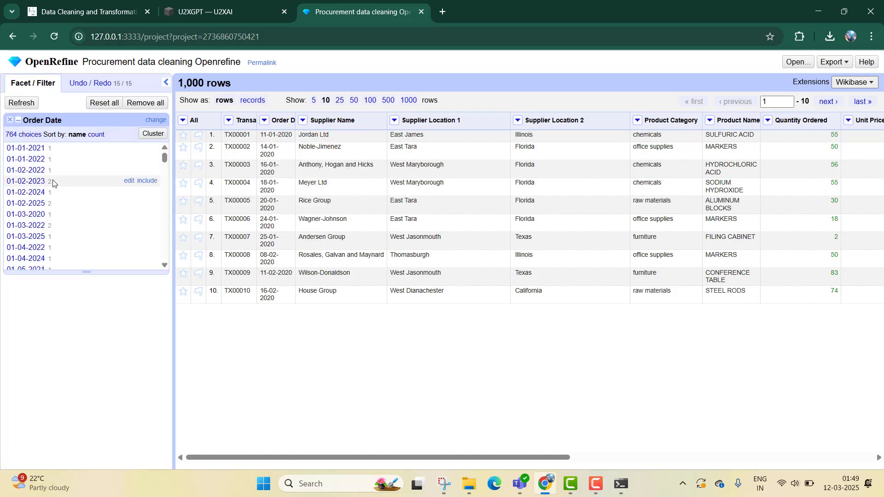
{"action": "scroll", "coordinate": [52, 184], "scroll_direction": "down", "scroll_amount": 10}
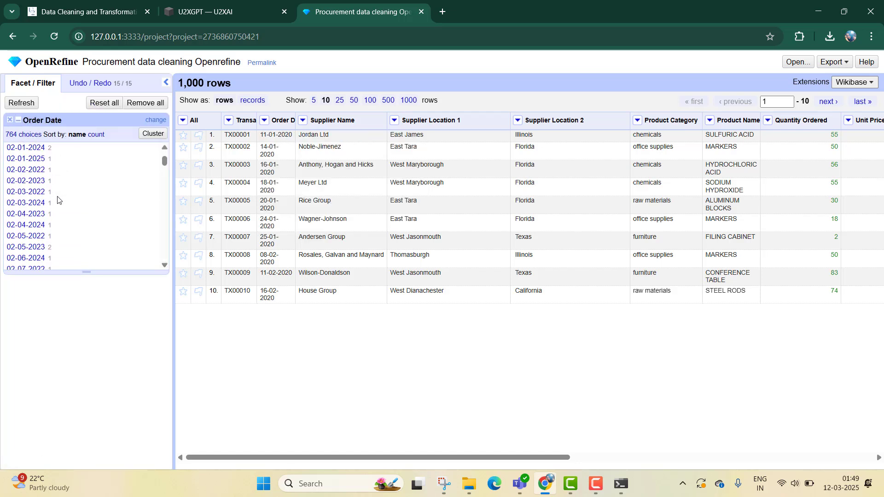
{"action": "scroll", "coordinate": [58, 200], "scroll_direction": "down", "scroll_amount": 10}
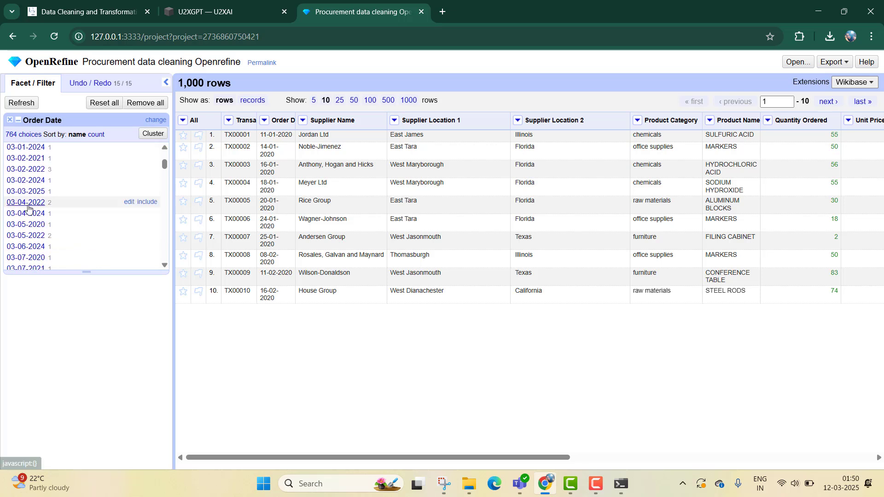
{"action": "scroll", "coordinate": [67, 225], "scroll_direction": "down", "scroll_amount": 3}
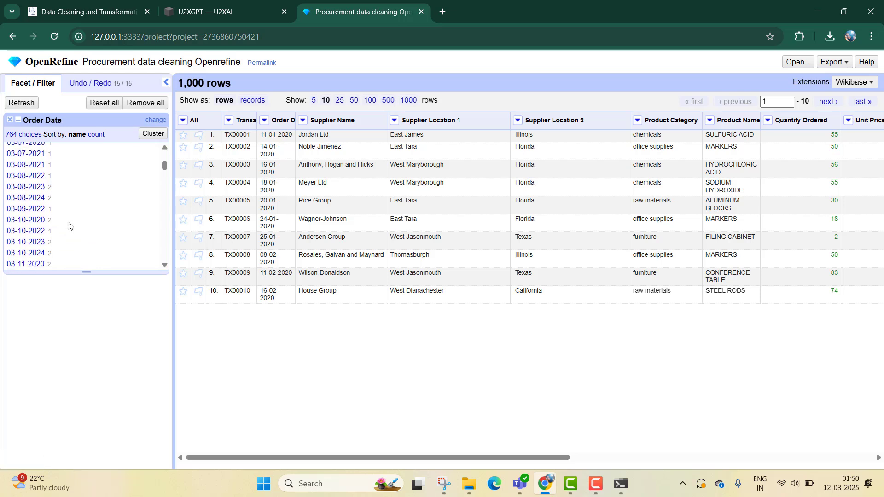
- Examine the rest of the Order Date text facet's values through to the end for inconsistent date formats
{"action": "scroll", "coordinate": [25, 239], "scroll_direction": "down", "scroll_amount": 3}
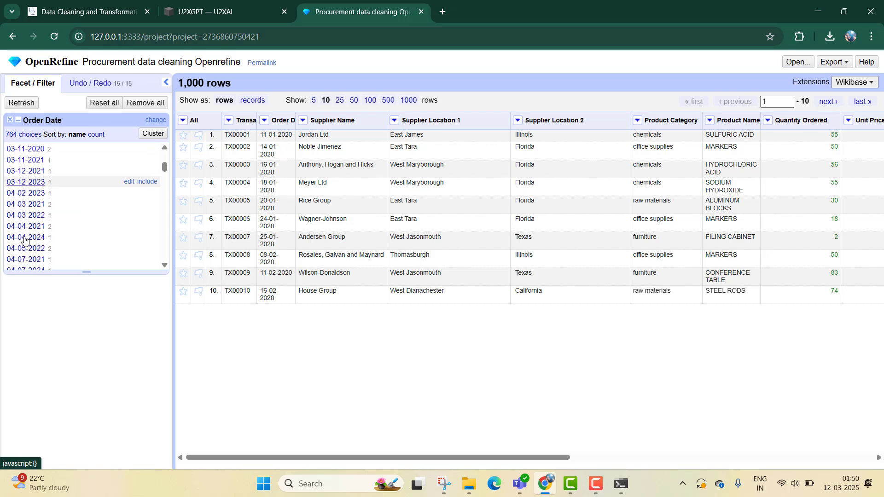
{"action": "scroll", "coordinate": [28, 238], "scroll_direction": "down", "scroll_amount": 8}
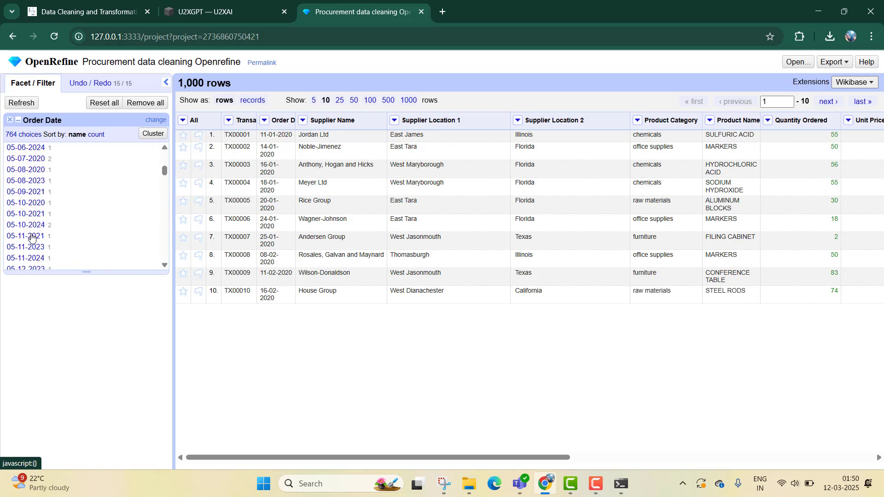
{"action": "scroll", "coordinate": [31, 237], "scroll_direction": "down", "scroll_amount": 3}
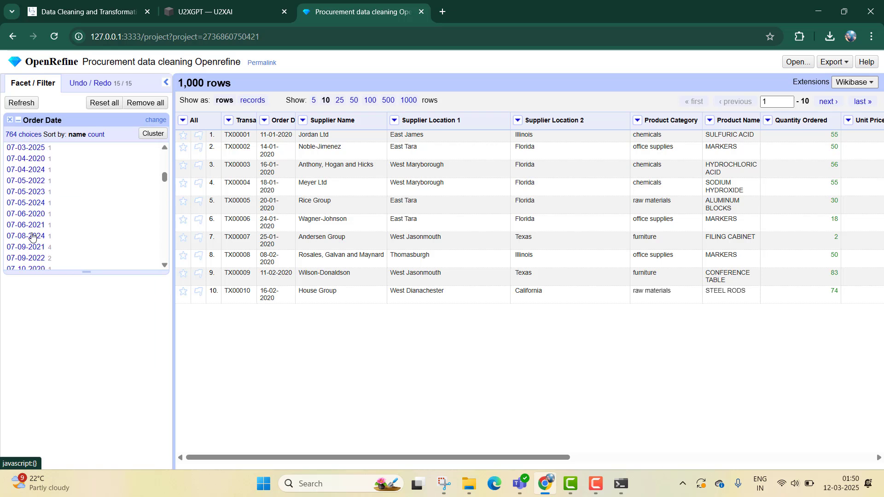
{"action": "scroll", "coordinate": [32, 237], "scroll_direction": "up", "scroll_amount": 7}
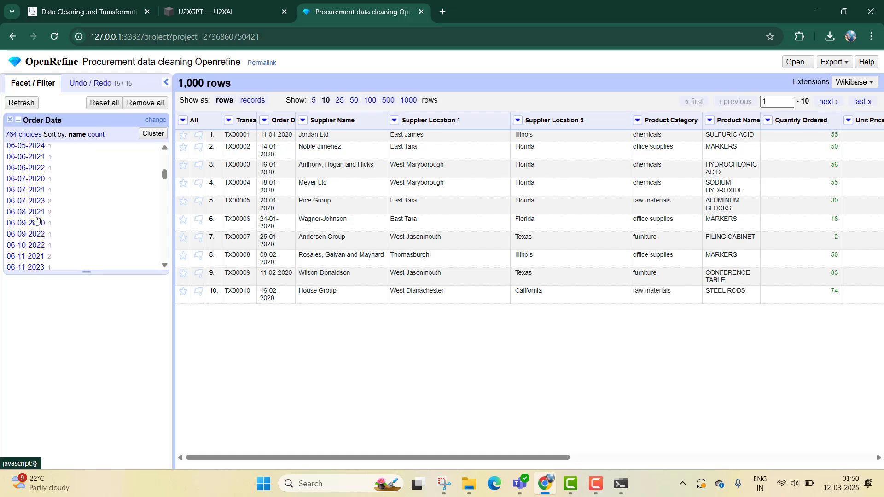
{"action": "scroll", "coordinate": [36, 218], "scroll_direction": "down", "scroll_amount": 3}
{"action": "scroll", "coordinate": [36, 218], "scroll_direction": "down", "scroll_amount": 4}
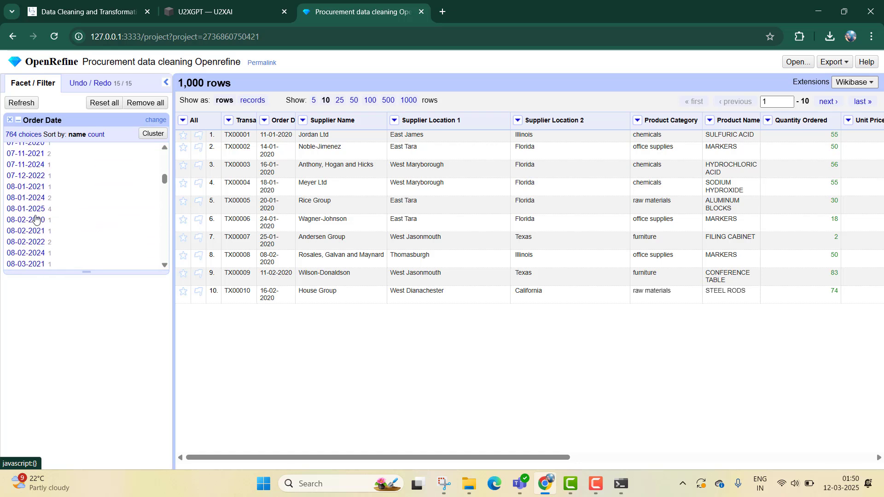
{"action": "scroll", "coordinate": [36, 218], "scroll_direction": "down", "scroll_amount": 6}
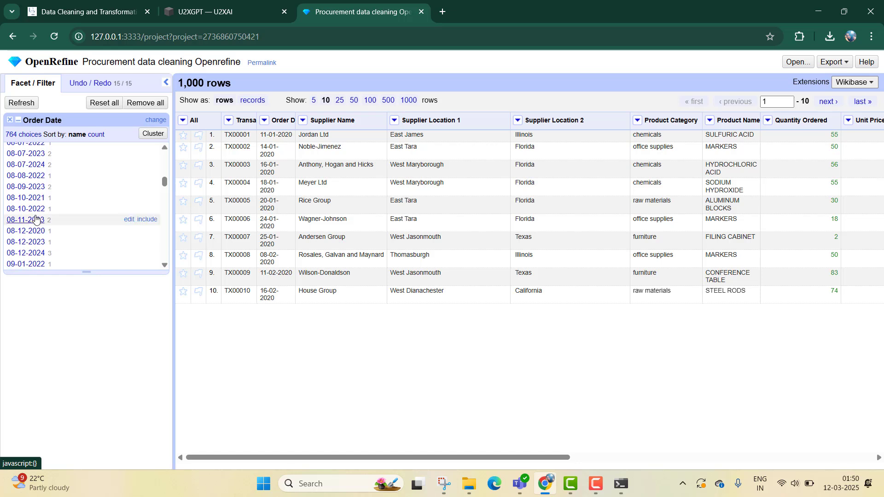
{"action": "scroll", "coordinate": [45, 213], "scroll_direction": "down", "scroll_amount": 4}
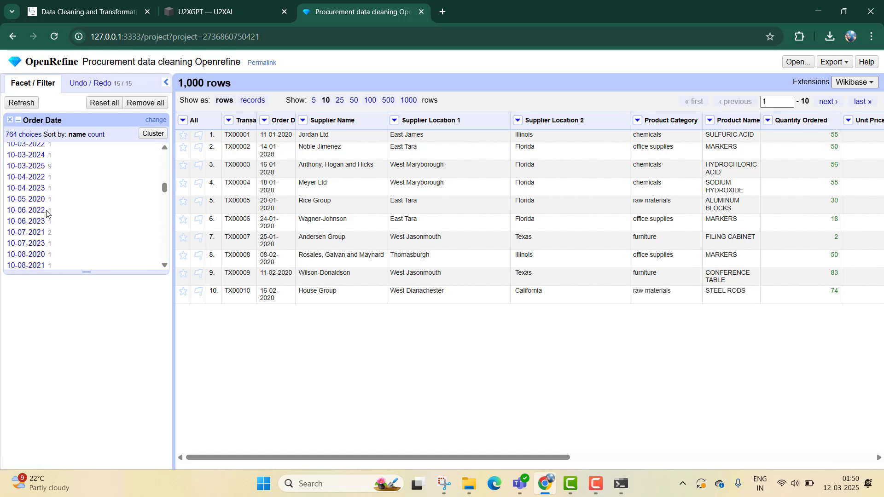
{"action": "scroll", "coordinate": [46, 213], "scroll_direction": "down", "scroll_amount": 5}
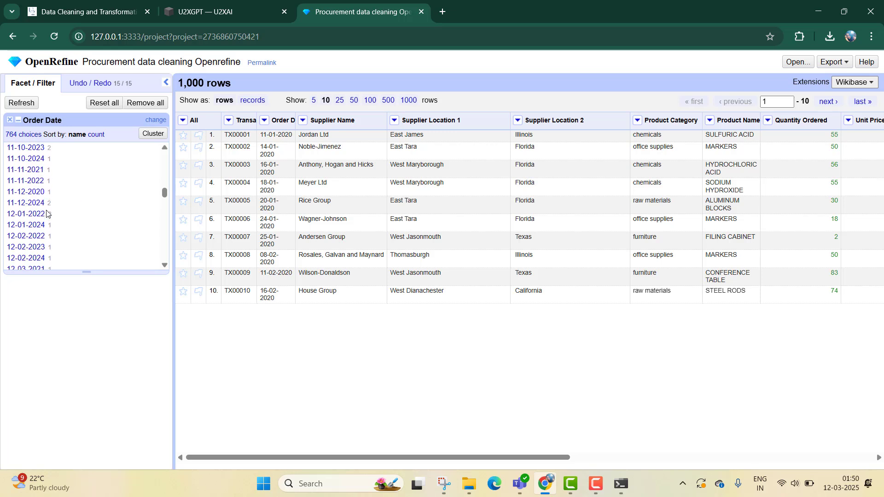
{"action": "scroll", "coordinate": [46, 214], "scroll_direction": "down", "scroll_amount": 4}
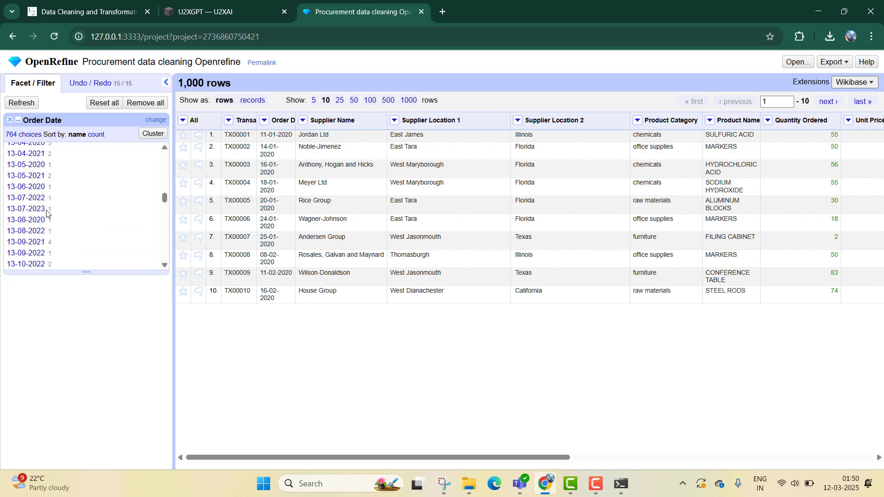
{"action": "scroll", "coordinate": [46, 213], "scroll_direction": "down", "scroll_amount": 2}
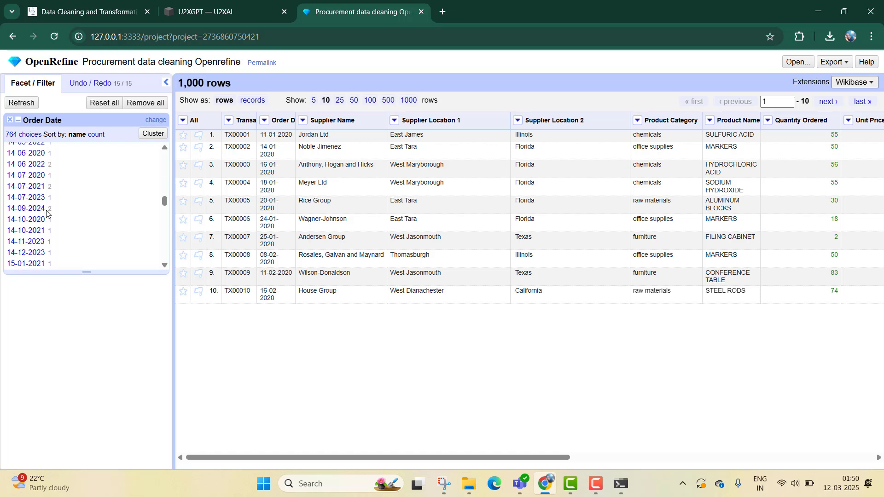
{"action": "scroll", "coordinate": [46, 213], "scroll_direction": "down", "scroll_amount": 1}
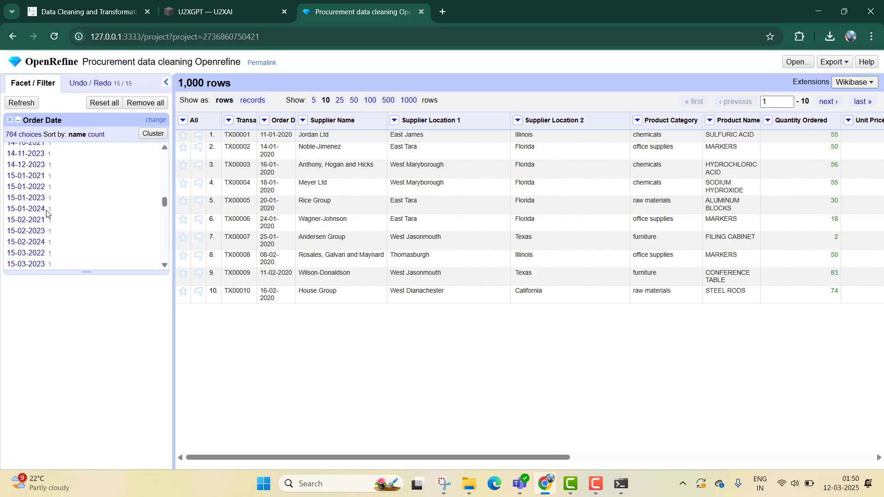
{"action": "scroll", "coordinate": [46, 213], "scroll_direction": "down", "scroll_amount": 4}
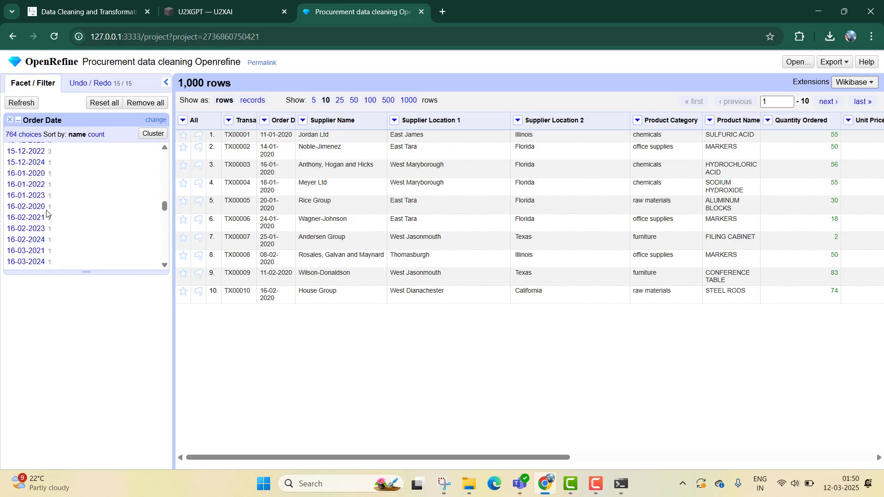
{"action": "scroll", "coordinate": [46, 213], "scroll_direction": "down", "scroll_amount": 5}
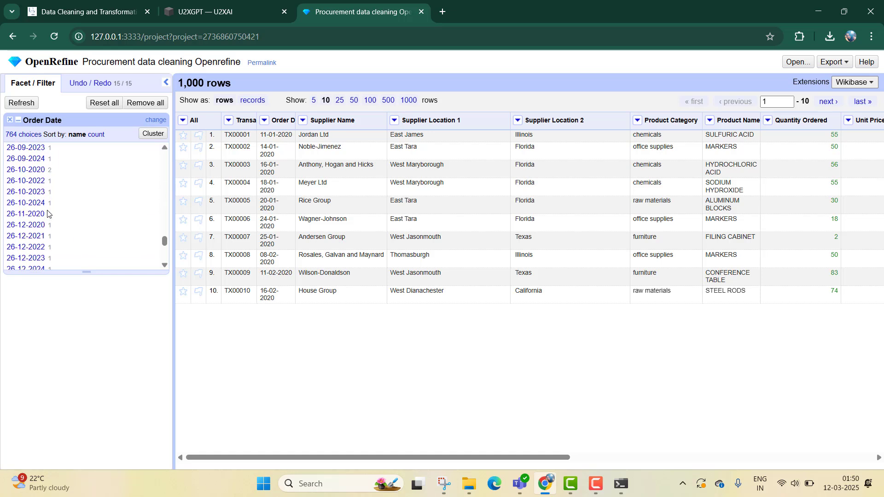
{"action": "scroll", "coordinate": [47, 213], "scroll_direction": "down", "scroll_amount": 20}
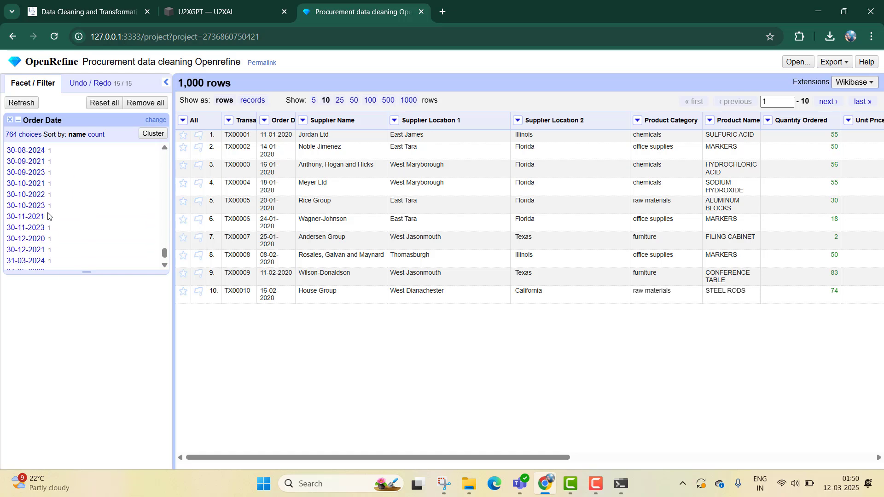
{"action": "scroll", "coordinate": [47, 216], "scroll_direction": "down", "scroll_amount": 3}
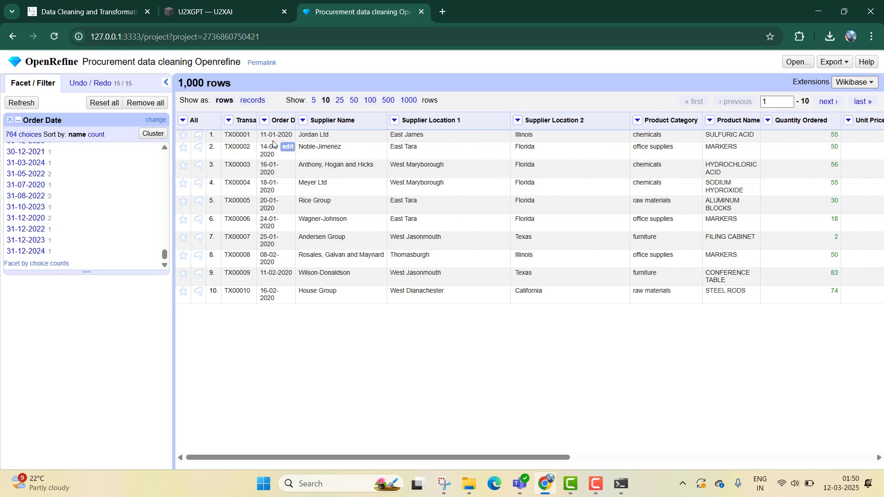
- Create a numeric facet on the Order Date column and remove its text facet
{"action": "left_click", "coordinate": [264, 121]}
{"action": "mouse_move", "coordinate": [313, 137]}
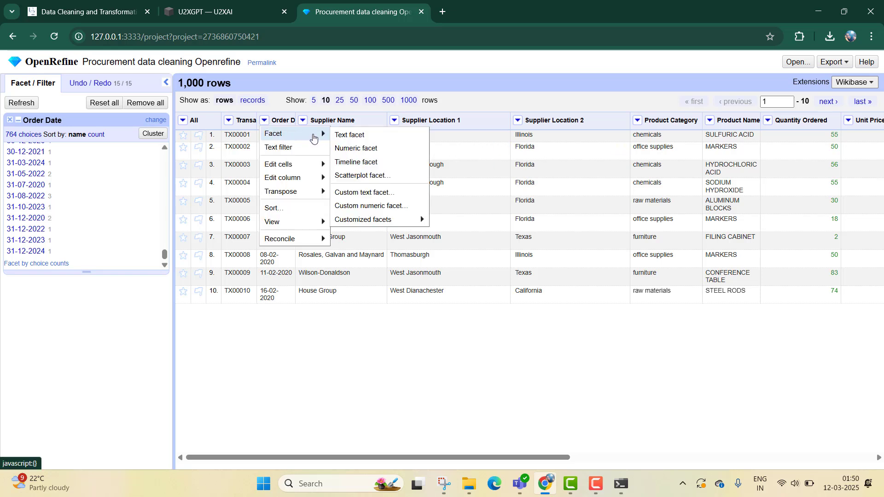
{"action": "left_click", "coordinate": [371, 148]}
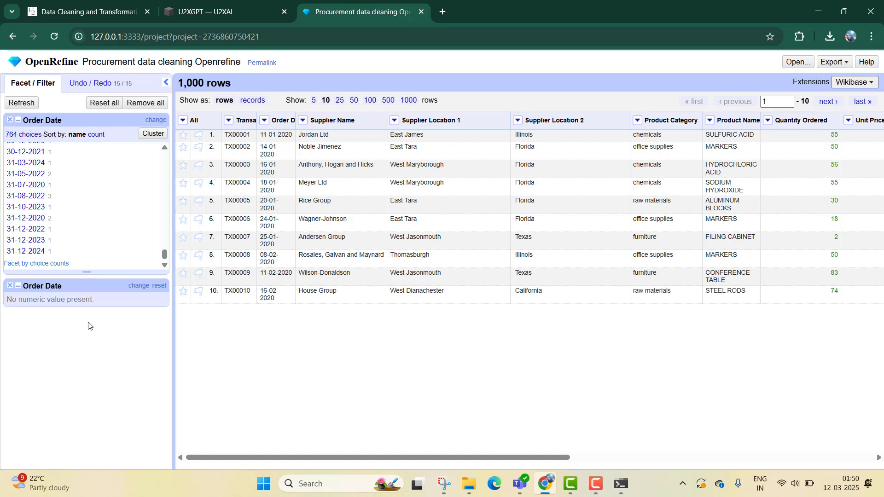
{"action": "left_click", "coordinate": [10, 120]}
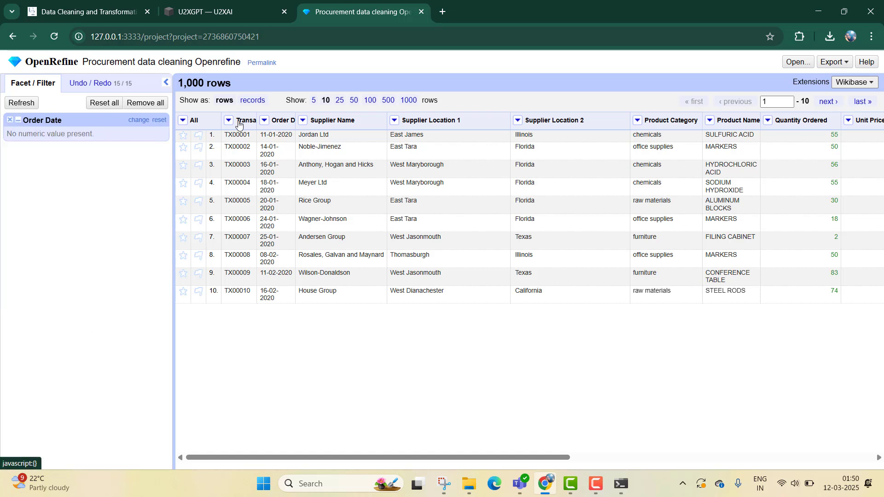
- Convert the Order Date cells to date values with the common To date transform, and remove the column's numeric facet
{"action": "left_click", "coordinate": [264, 120]}
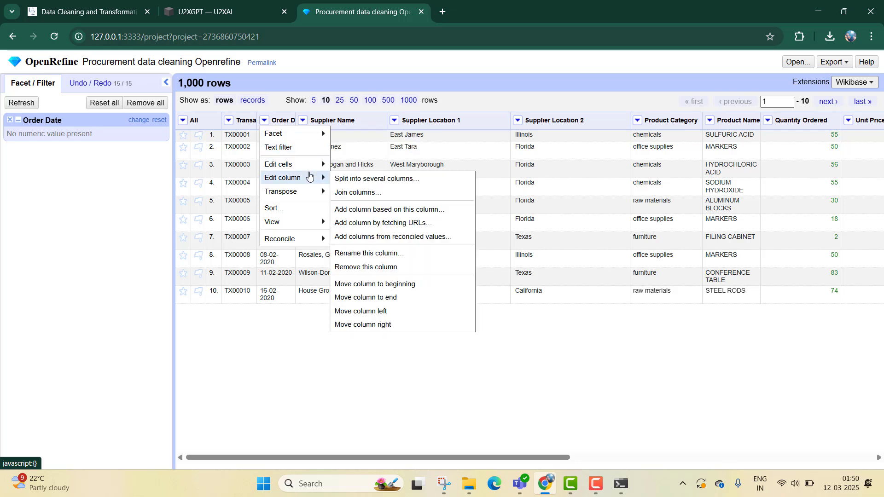
{"action": "mouse_move", "coordinate": [319, 171]}
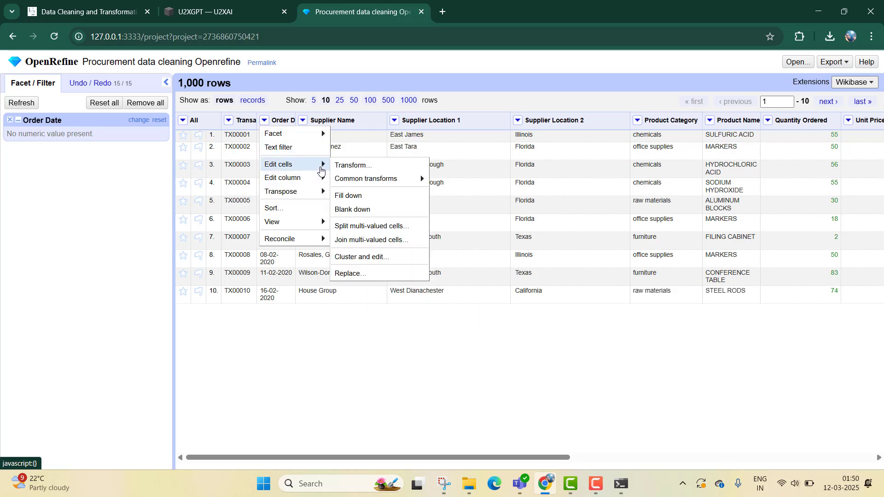
{"action": "mouse_move", "coordinate": [420, 179]}
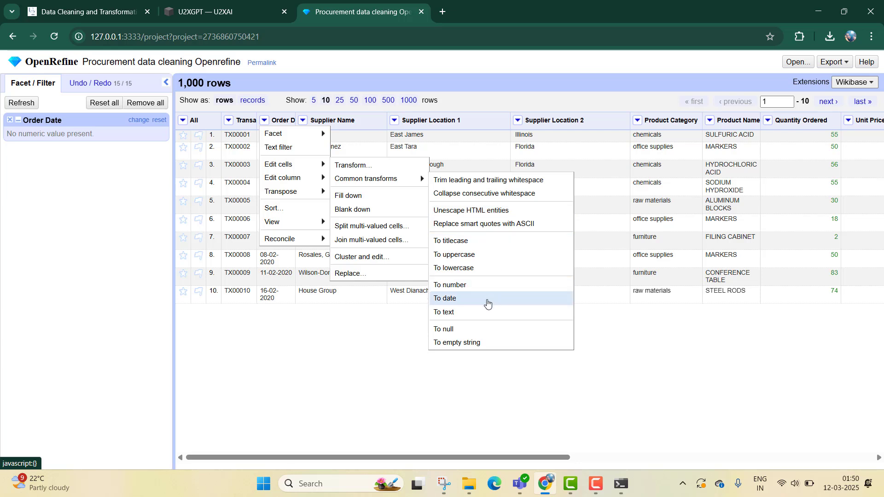
{"action": "left_click", "coordinate": [486, 298]}
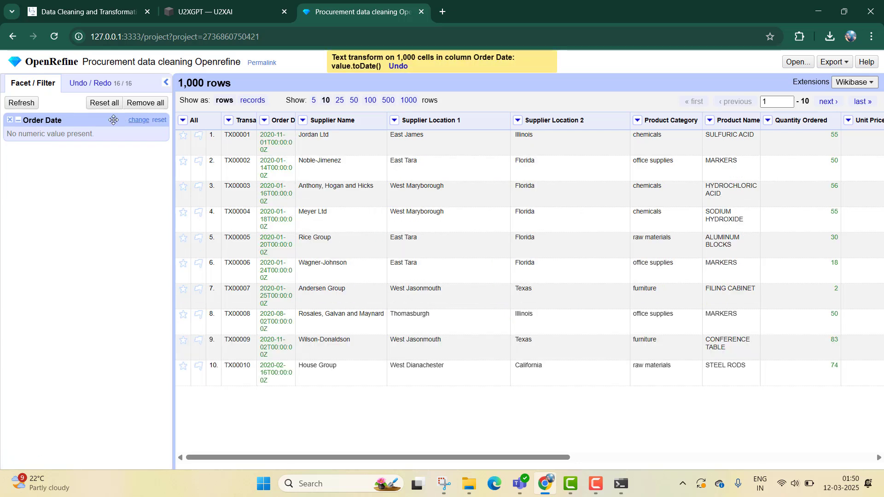
{"action": "left_click", "coordinate": [10, 120]}
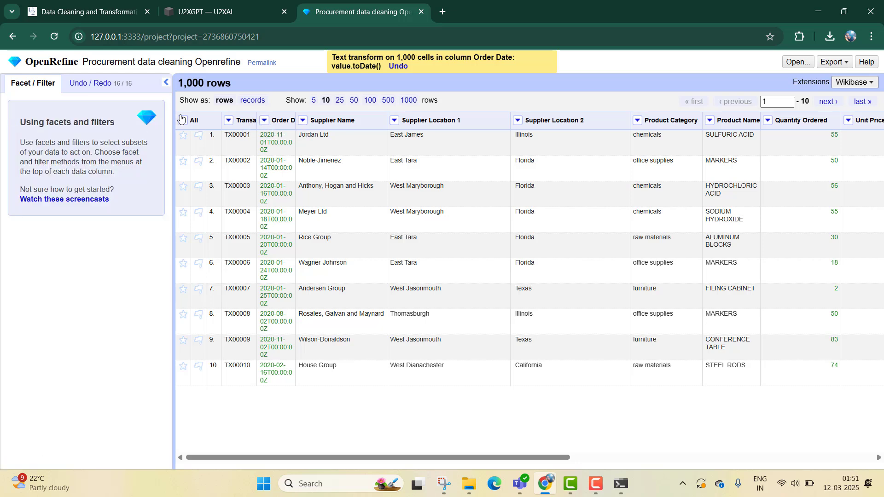
- Transform the Order Date cells with the GREL expression value.toDate("dd/mm/yyyy").toString("yyyy-MM-dd")
{"action": "left_click", "coordinate": [265, 121]}
{"action": "mouse_move", "coordinate": [295, 179]}
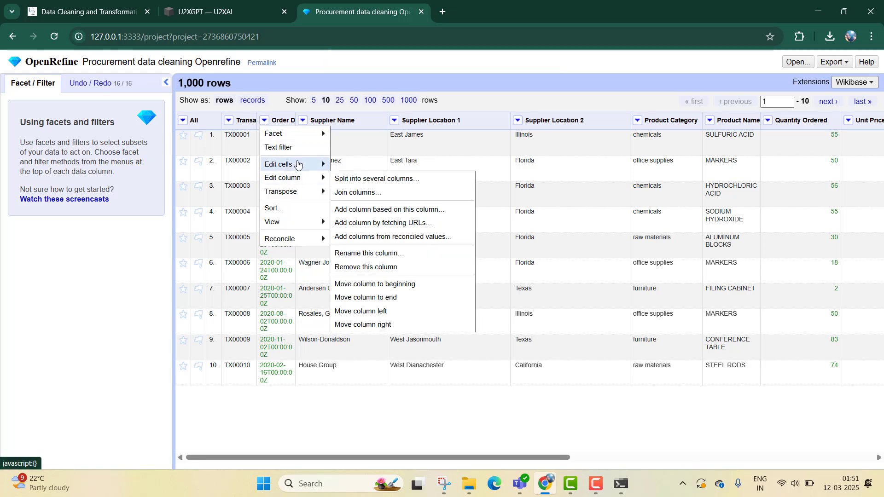
{"action": "mouse_move", "coordinate": [285, 164]}
{"action": "left_click", "coordinate": [394, 166]}
{"action": "type", "text": "value.toDate(\"dd/mm/yyyy\").toString(\"yyyy-MM-dd\")"}
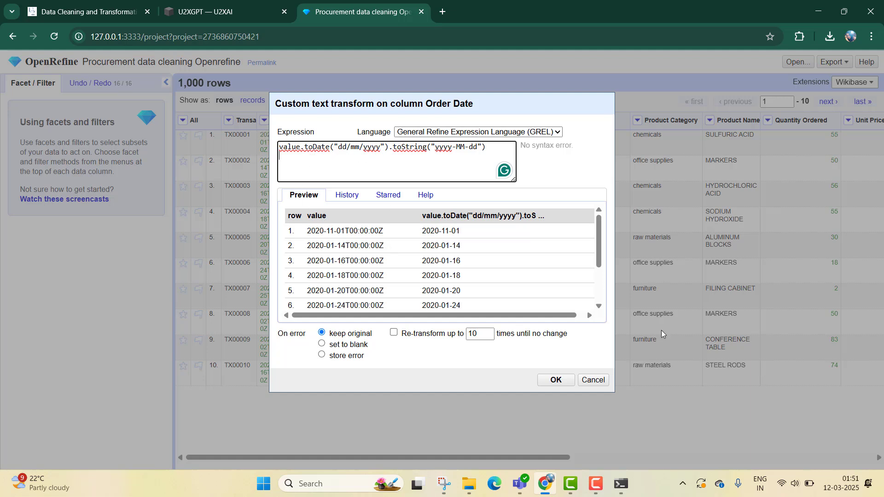
{"action": "left_click", "coordinate": [556, 382]}
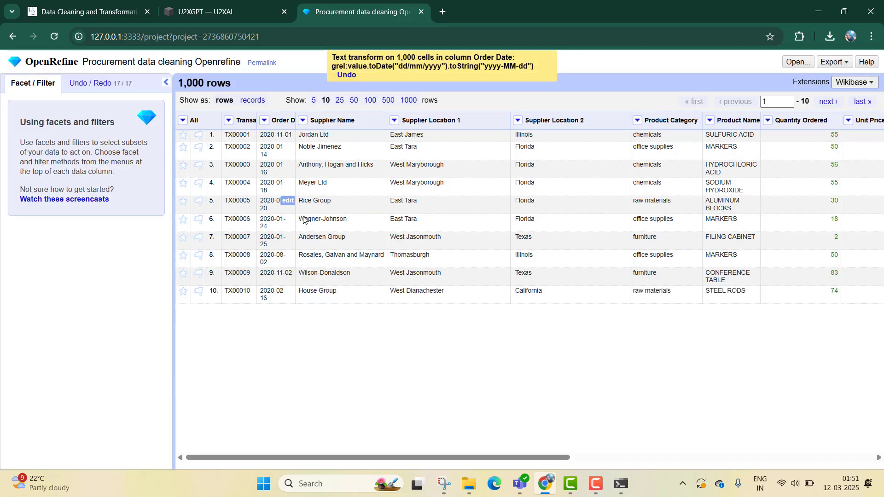
- Try the expression value.toDate("dd/mm/yyyy").toString("yyyy-MM-dd") on the Delivery Date column, and cancel the transform
{"action": "left_click_drag", "start_coordinate": [445, 461], "coordinate": [595, 451]}
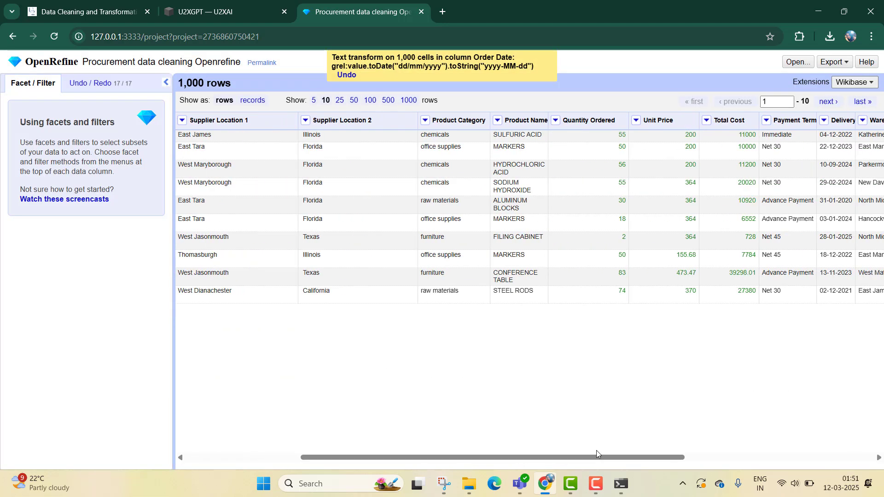
{"action": "left_click_drag", "start_coordinate": [660, 456], "coordinate": [757, 456]}
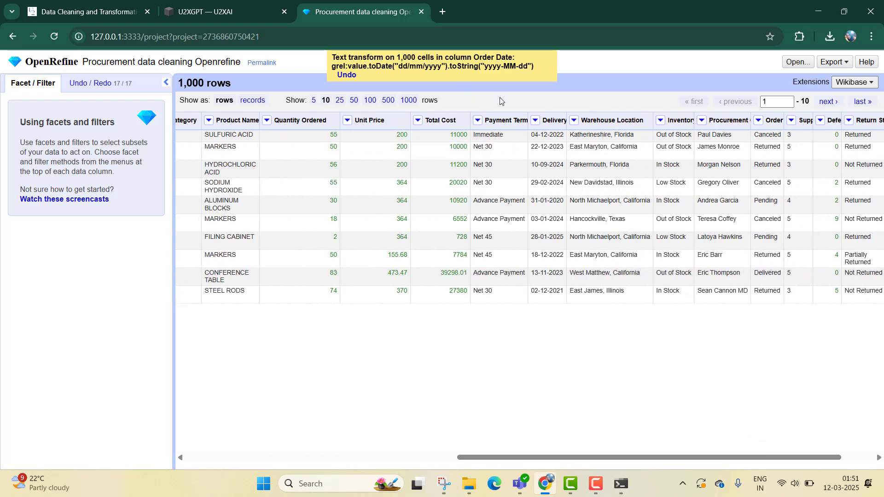
{"action": "left_click", "coordinate": [535, 120]}
{"action": "mouse_move", "coordinate": [547, 133]}
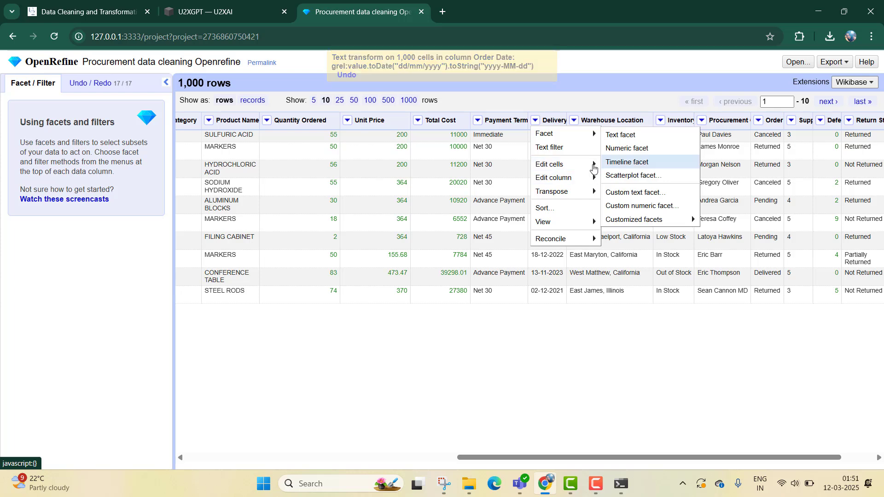
{"action": "mouse_move", "coordinate": [585, 164]}
{"action": "left_click", "coordinate": [623, 165]}
{"action": "type", "text": "value.toDate(\"dd/mm/yyyy\").toString(\"yyyy-MM-dd\")"}
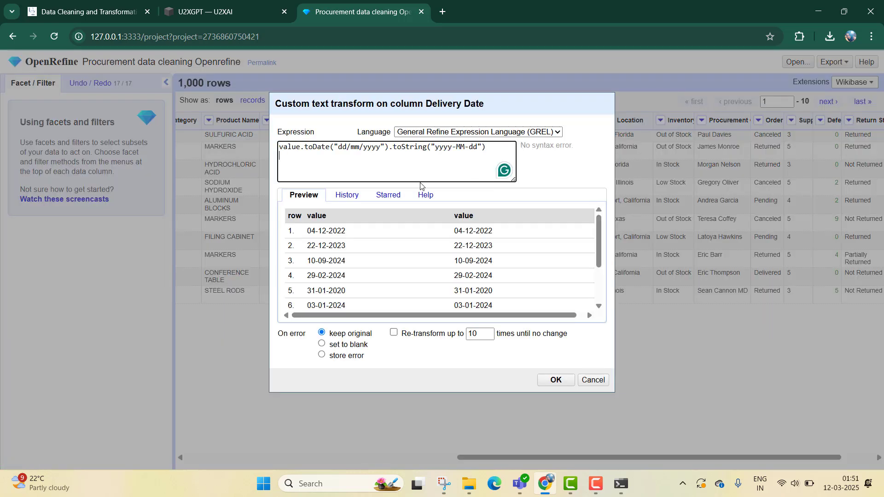
{"action": "left_click", "coordinate": [584, 382]}
- Convert the Delivery Date cells to date values with the common To date transform
{"action": "left_click", "coordinate": [535, 120]}
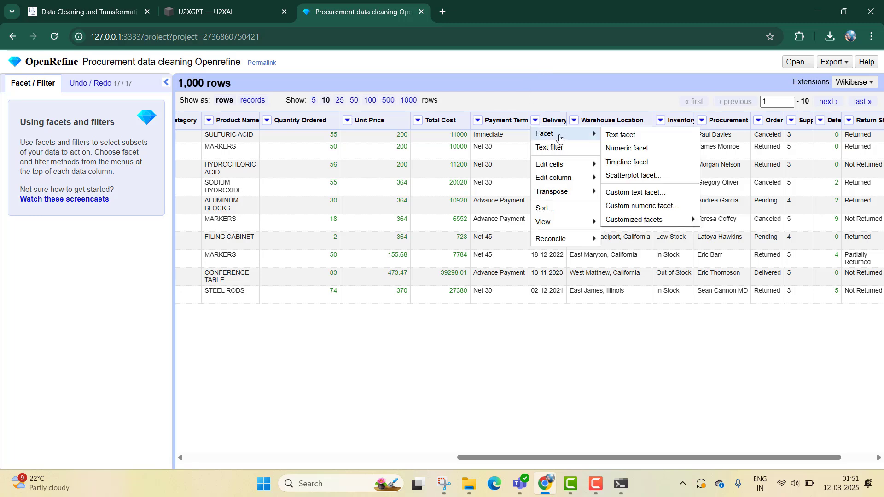
{"action": "mouse_move", "coordinate": [572, 169]}
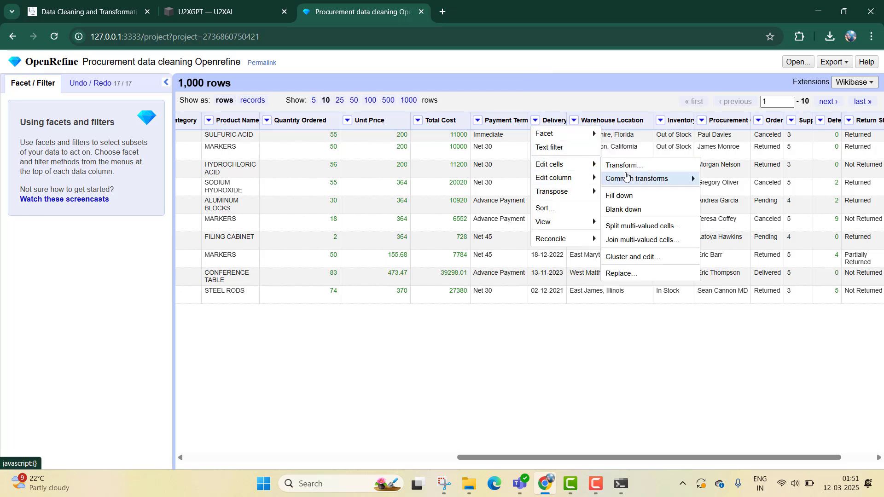
{"action": "mouse_move", "coordinate": [654, 178]}
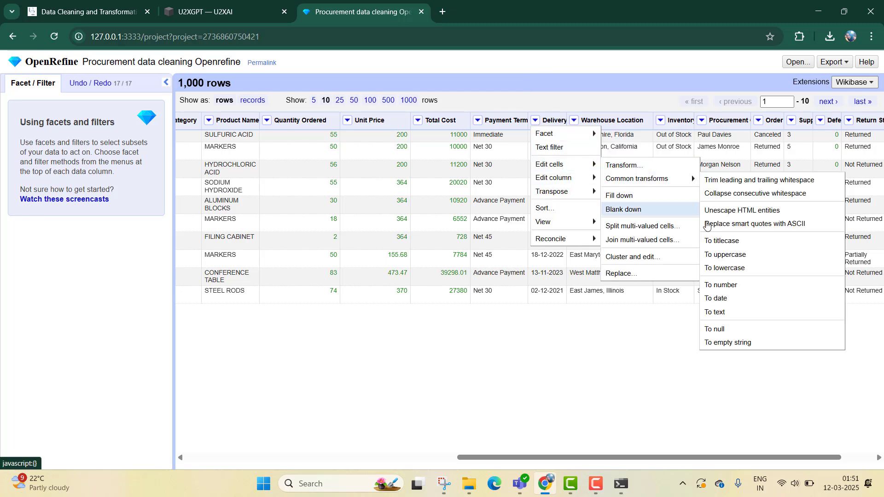
{"action": "left_click", "coordinate": [729, 303]}
- Transform the Delivery Date cells with the GREL expression value.toDate("dd/mm/yyyy").toString("yyyy-MM-dd")
{"action": "left_click", "coordinate": [535, 120]}
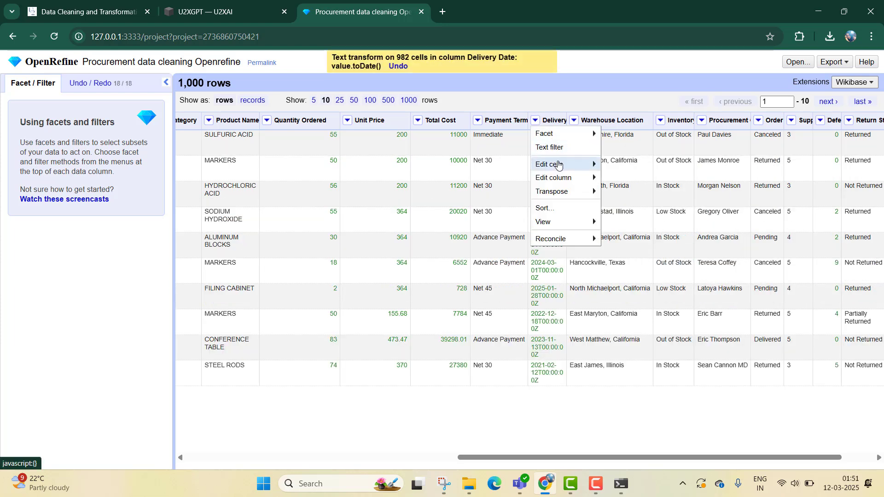
{"action": "mouse_move", "coordinate": [558, 165]}
{"action": "mouse_move", "coordinate": [623, 184]}
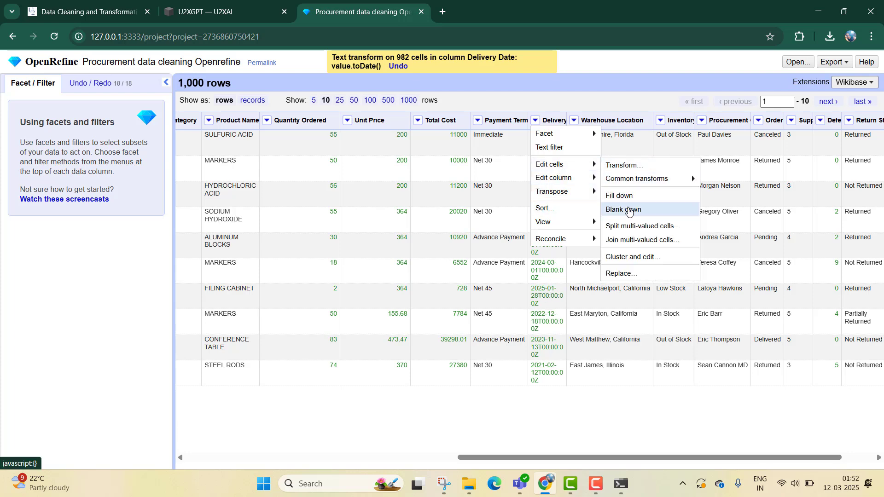
{"action": "left_click", "coordinate": [617, 166]}
{"action": "type", "text": "value.toDate(\"dd/mm/yyyy\").toString(\"yyyy-MM-dd\")"}
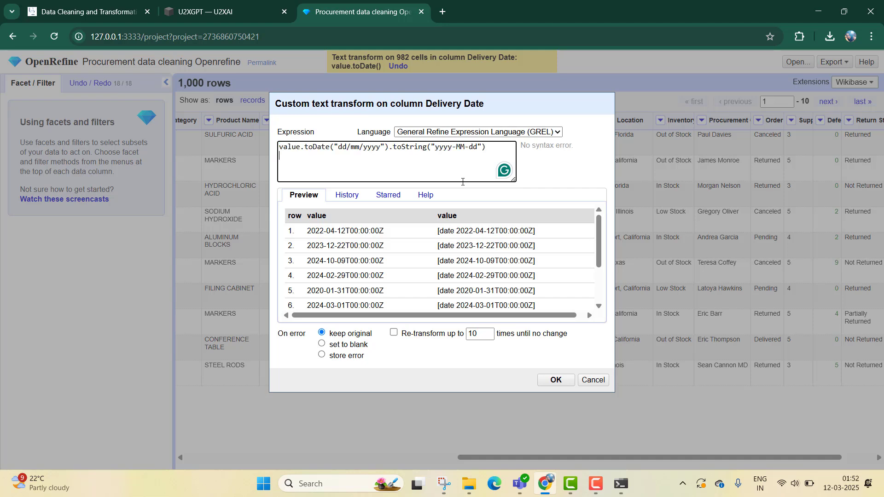
{"action": "left_click", "coordinate": [555, 380]}
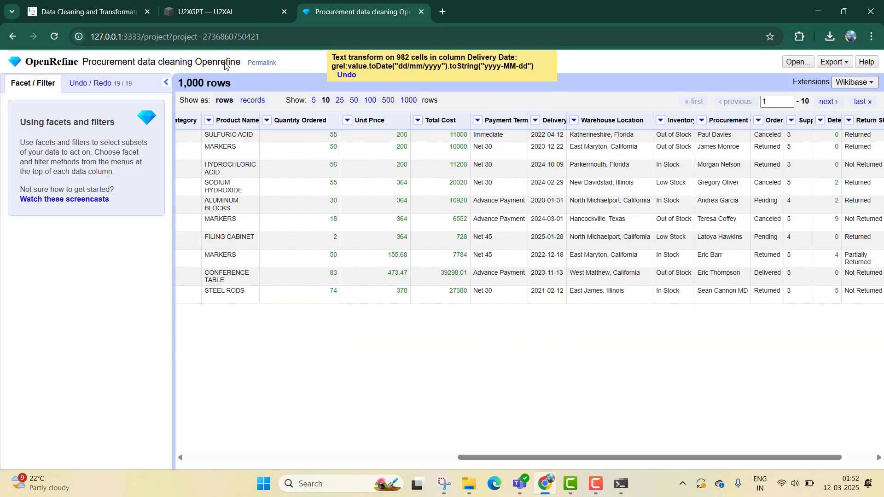
- Copy Prompt 14, on exporting the cleaned and transformed dataset to a CSV file, from the course page and submit it to U2XGPT
{"action": "left_click", "coordinate": [93, 3]}
{"action": "scroll", "coordinate": [631, 355], "scroll_direction": "down", "scroll_amount": 5}
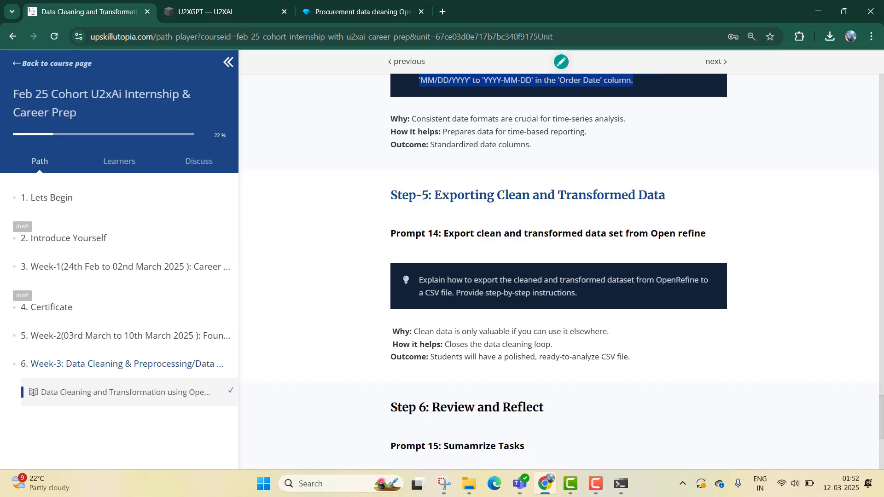
{"action": "triple_click", "coordinate": [460, 279]}
{"action": "key", "text": "ctrl+c"}
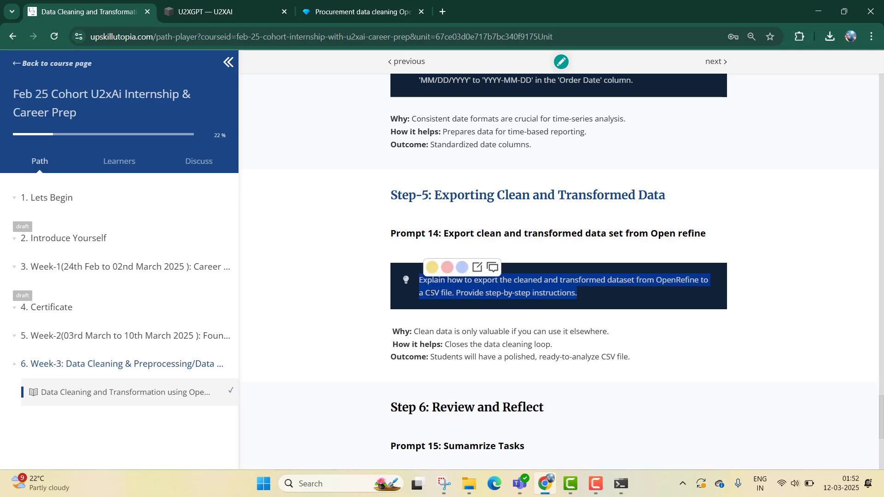
{"action": "left_click", "coordinate": [239, 3]}
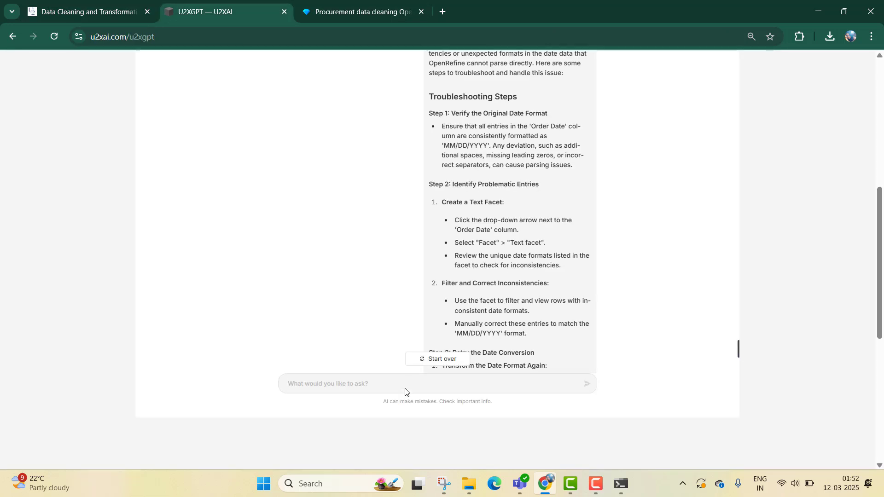
{"action": "key", "text": "ctrl+v"}
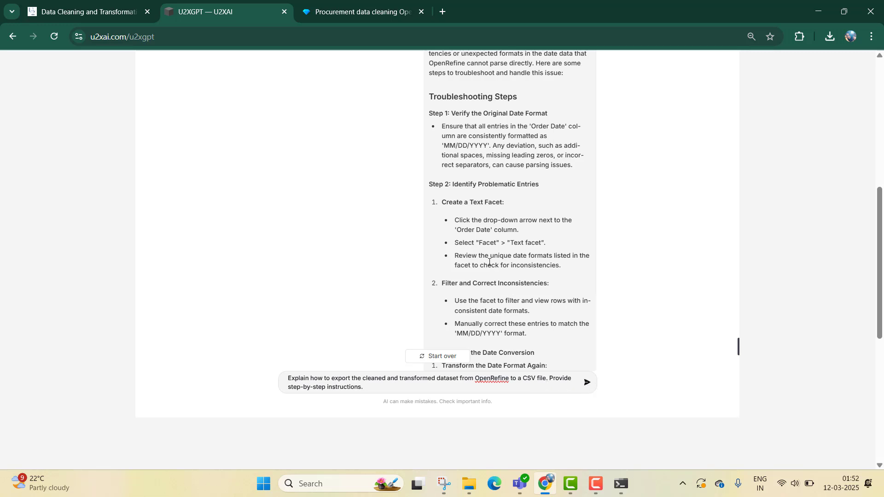
{"action": "left_click", "coordinate": [587, 383]}
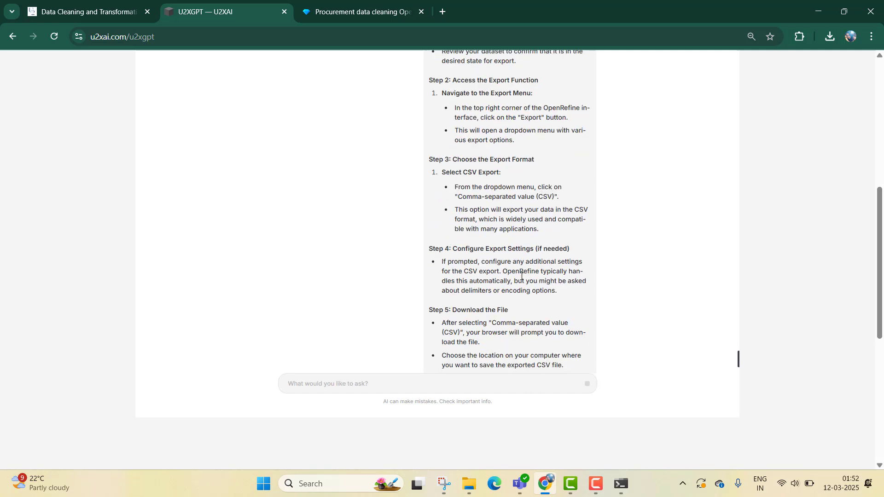
- Read through U2XGPT's CSV export instructions and compare them with the course page and the OpenRefine project
{"action": "scroll", "coordinate": [519, 274], "scroll_direction": "up", "scroll_amount": 9}
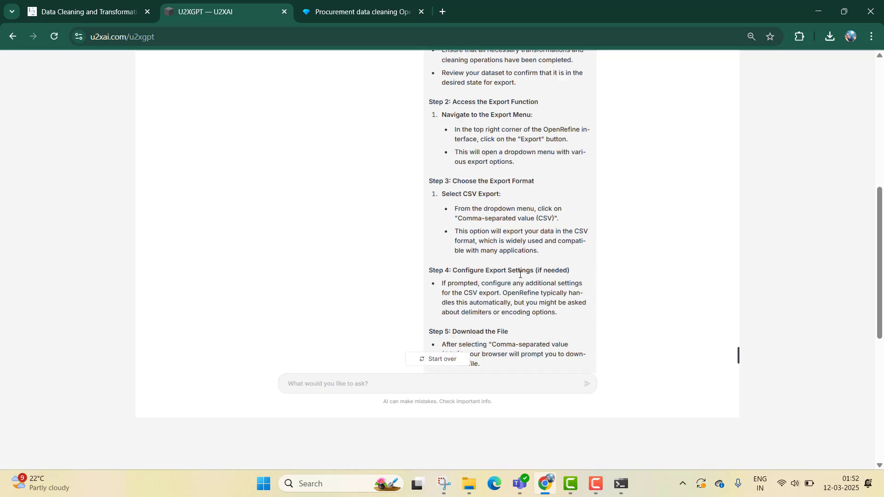
{"action": "scroll", "coordinate": [520, 274], "scroll_direction": "down", "scroll_amount": 15}
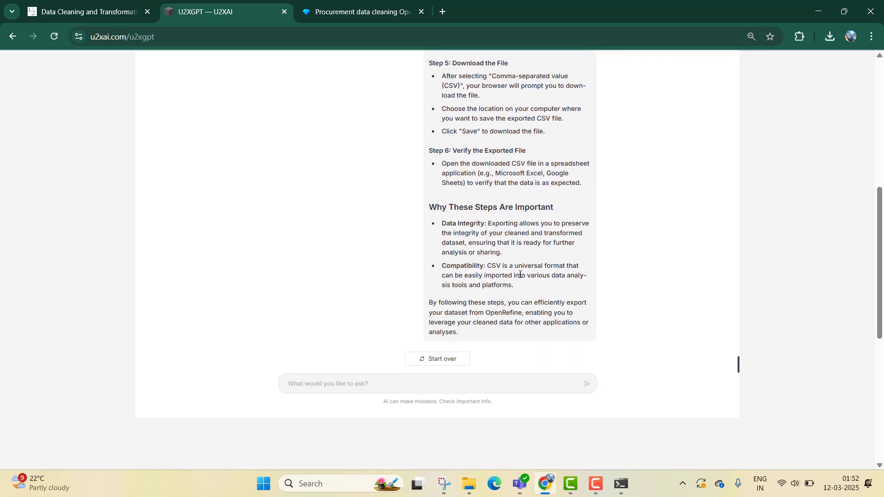
{"action": "scroll", "coordinate": [519, 277], "scroll_direction": "up", "scroll_amount": 7}
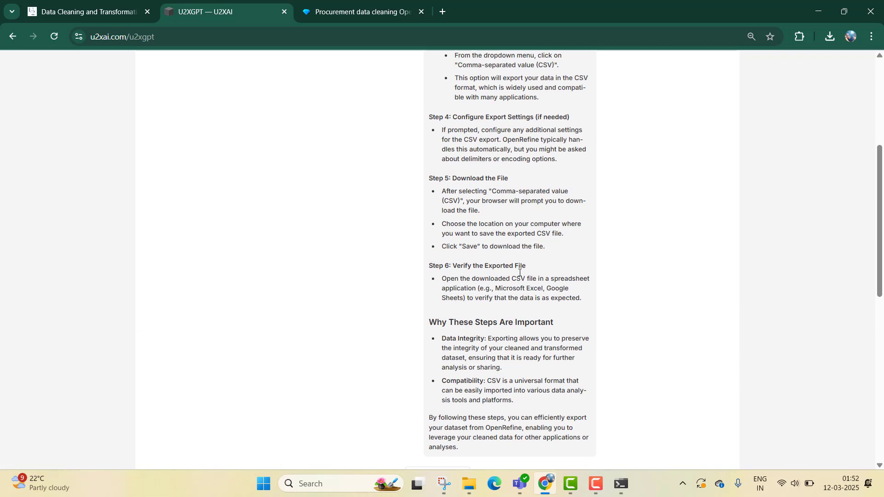
{"action": "scroll", "coordinate": [519, 272], "scroll_direction": "up", "scroll_amount": 5}
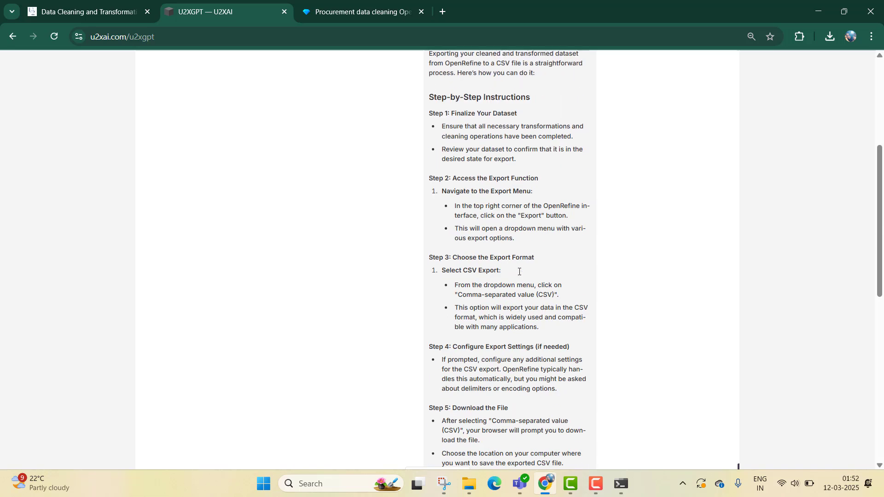
{"action": "scroll", "coordinate": [519, 272], "scroll_direction": "up", "scroll_amount": 1}
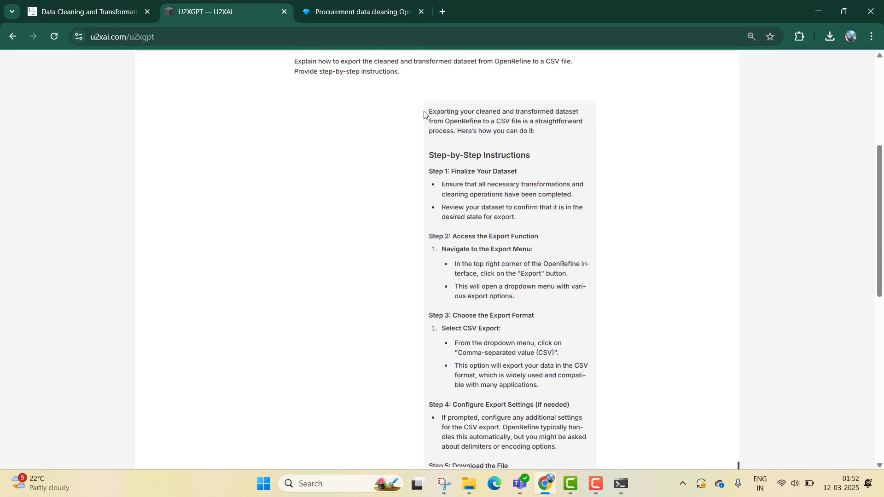
{"action": "left_click", "coordinate": [353, 3]}
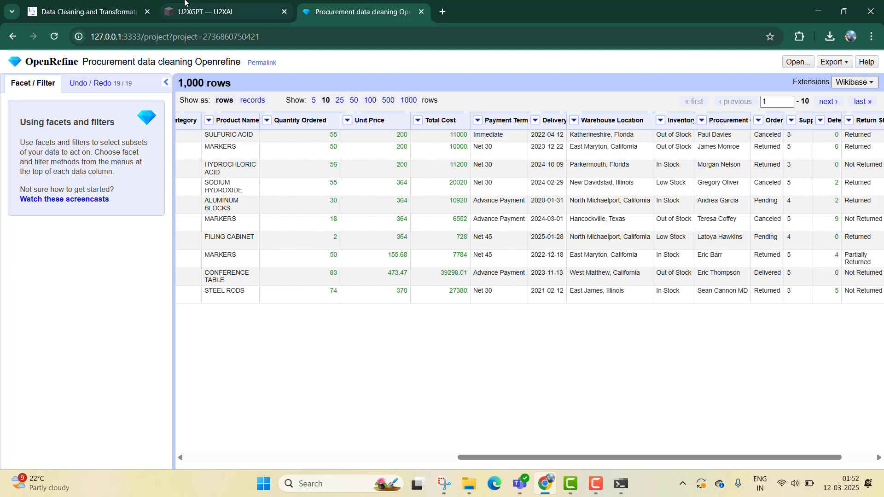
{"action": "left_click", "coordinate": [99, 5]}
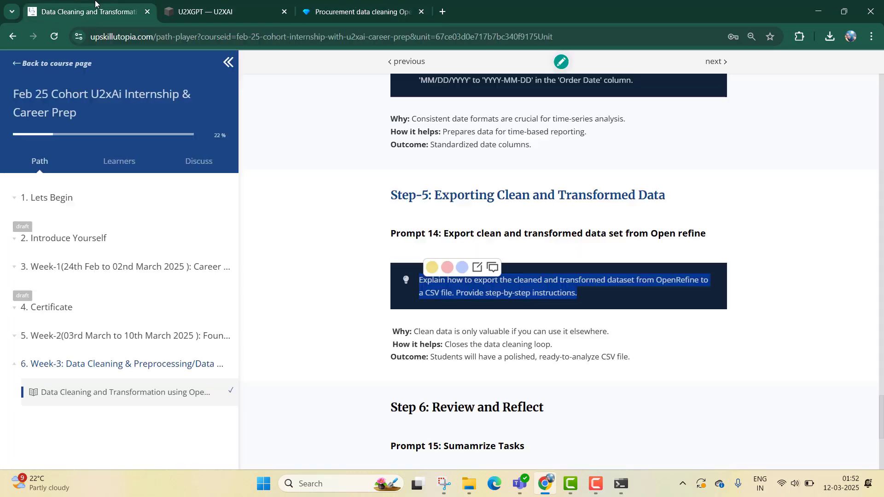
{"action": "left_click", "coordinate": [205, 4]}
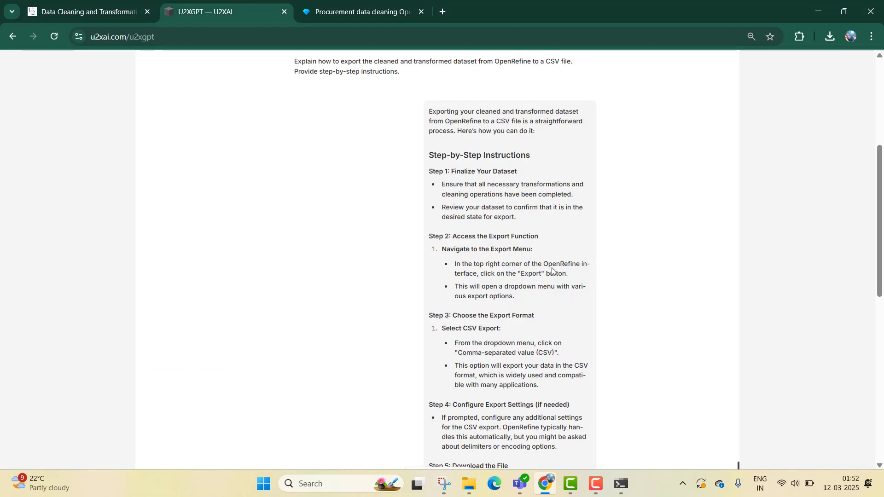
{"action": "left_click", "coordinate": [376, 4]}
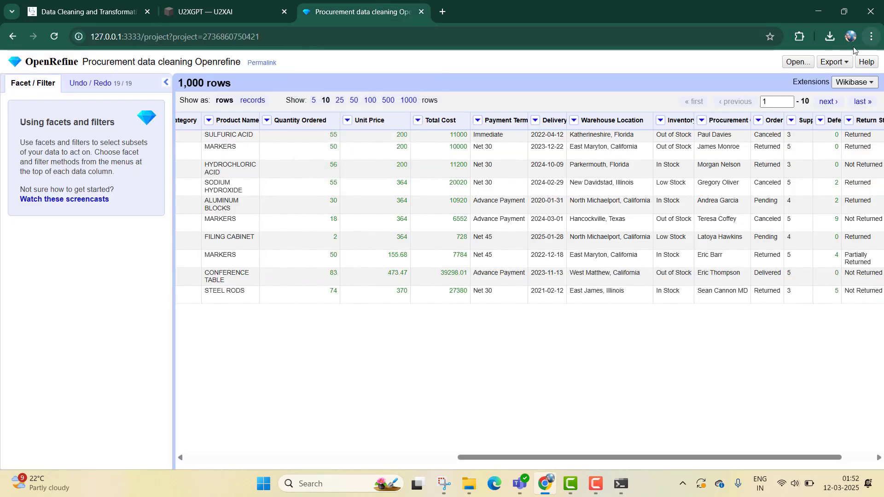
- Export the OpenRefine project as comma-separated values and show the exported file in a maximized Excel window
{"action": "left_click", "coordinate": [828, 62]}
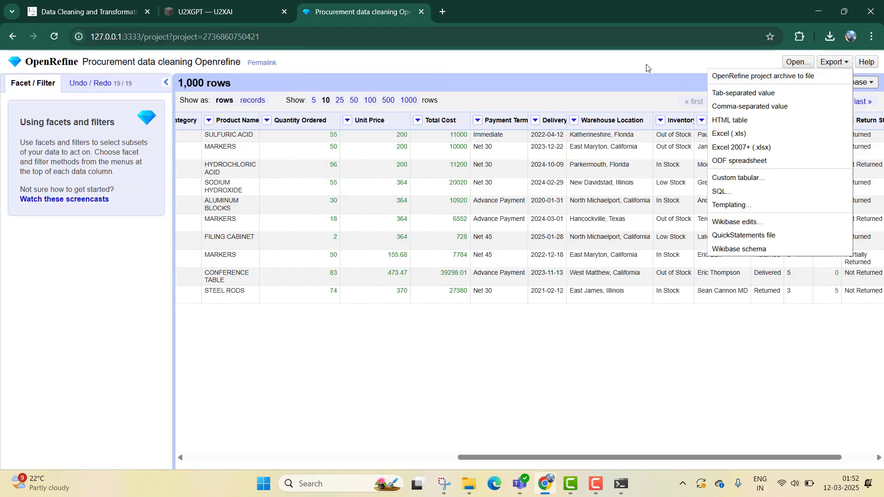
{"action": "left_click", "coordinate": [206, 6]}
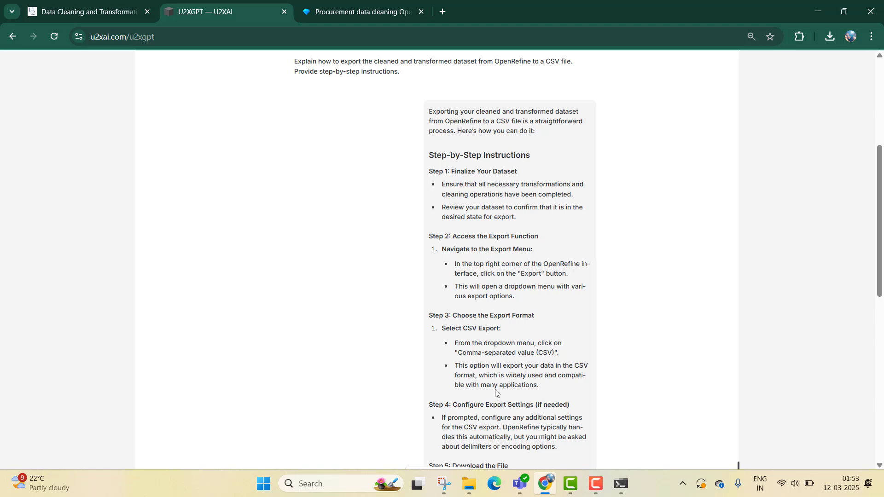
{"action": "scroll", "coordinate": [498, 394], "scroll_direction": "down", "scroll_amount": 3}
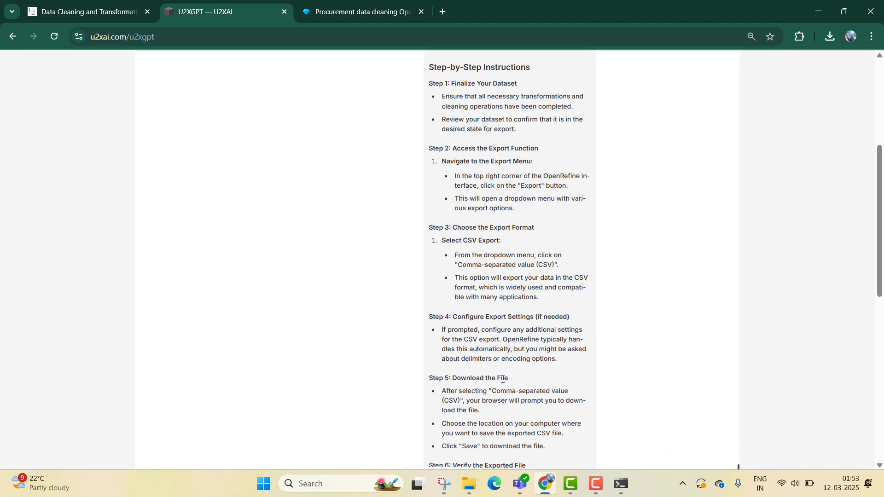
{"action": "left_click", "coordinate": [355, 3]}
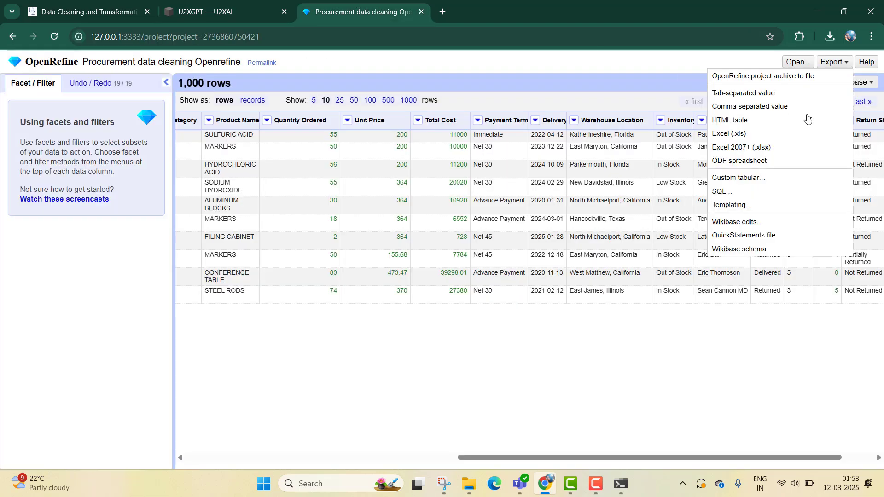
{"action": "left_click", "coordinate": [778, 109]}
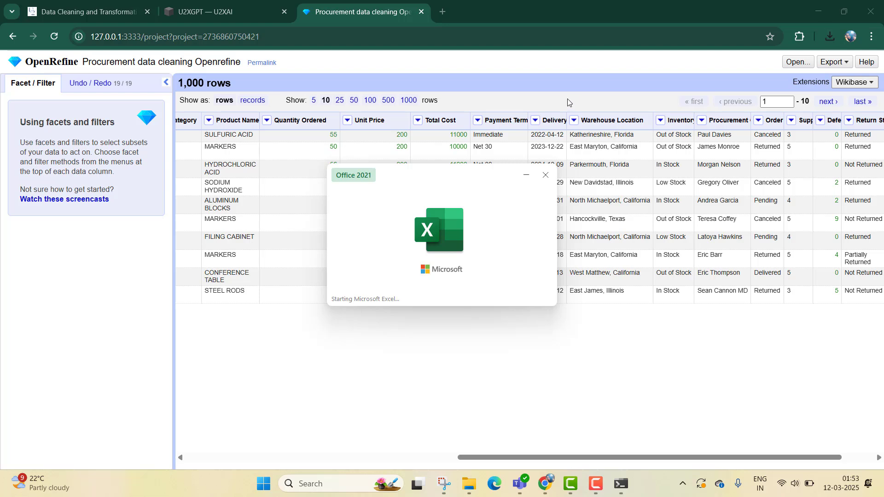
{"action": "left_click", "coordinate": [589, 254]}
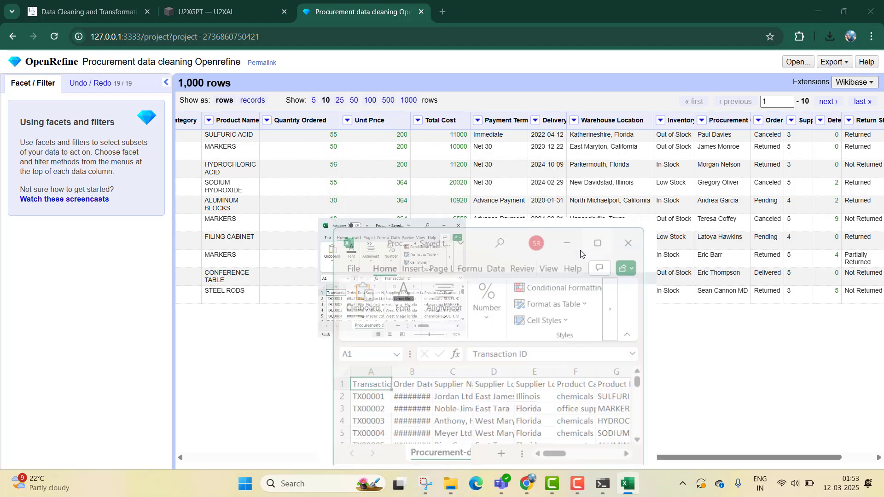
- Autofit the widths of the Transaction ID, Order Date and Supplier Name columns in the exported sheet
{"action": "double_click", "coordinate": [52, 128]}
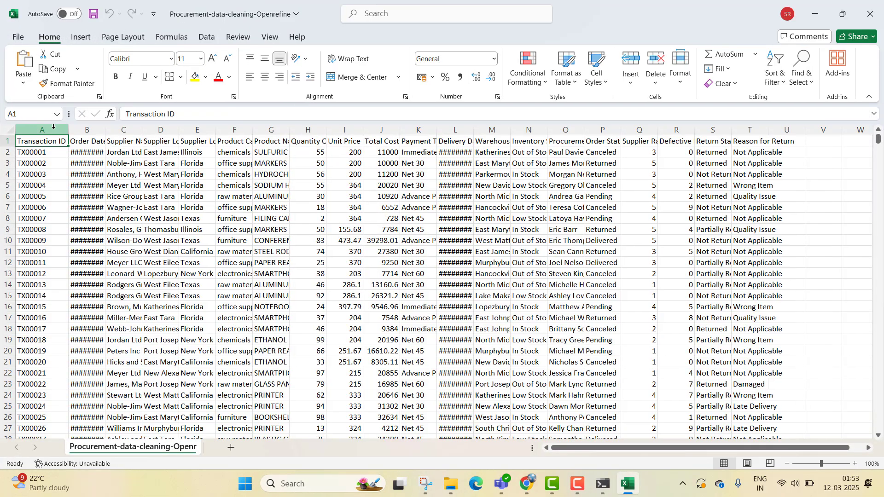
{"action": "double_click", "coordinate": [105, 129]}
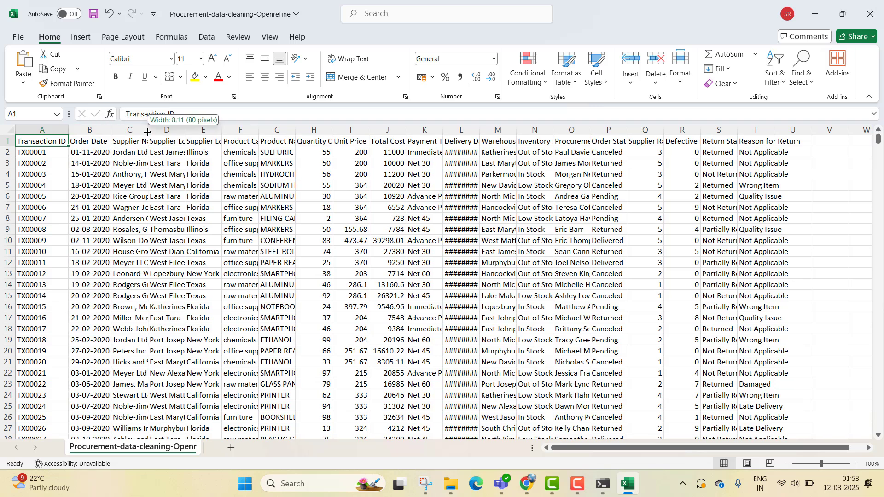
{"action": "double_click", "coordinate": [149, 130]}
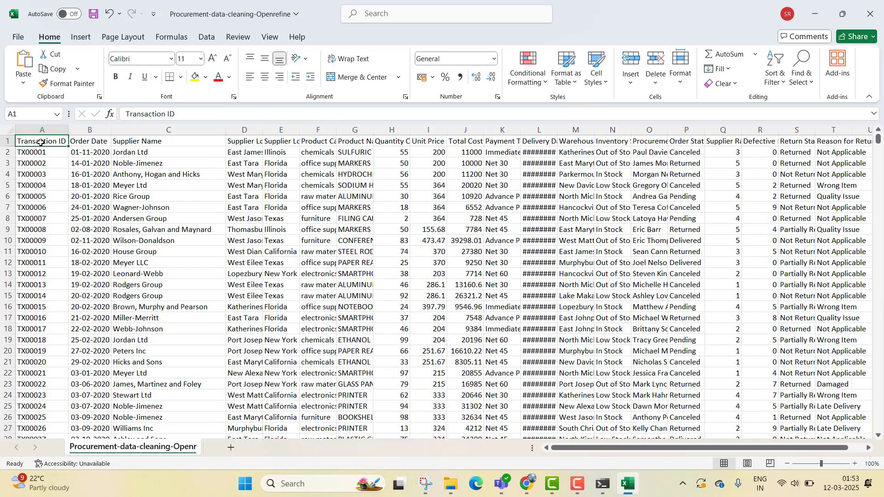
- Add filters to the header row of the whole dataset and autofit the Delivery Date column
{"action": "key", "text": "ctrl+shift+Right"}
{"action": "key", "text": "ctrl+shift+Down"}
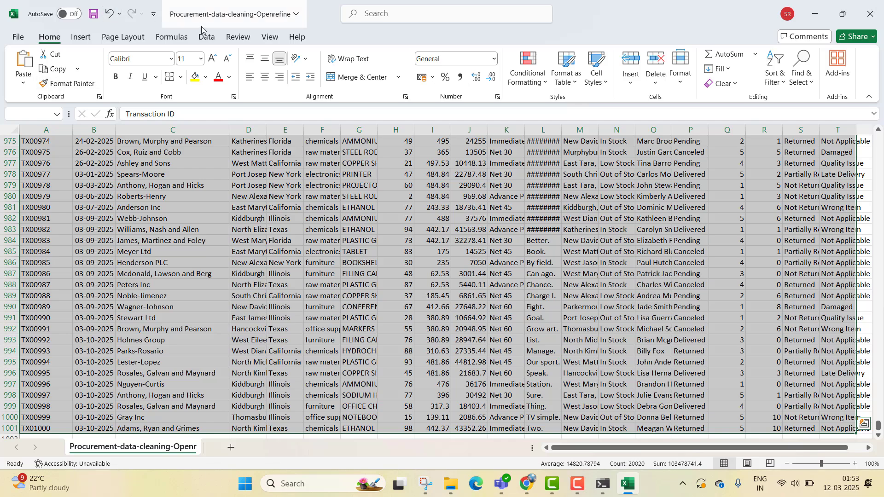
{"action": "left_click", "coordinate": [206, 37]}
{"action": "left_click", "coordinate": [384, 69]}
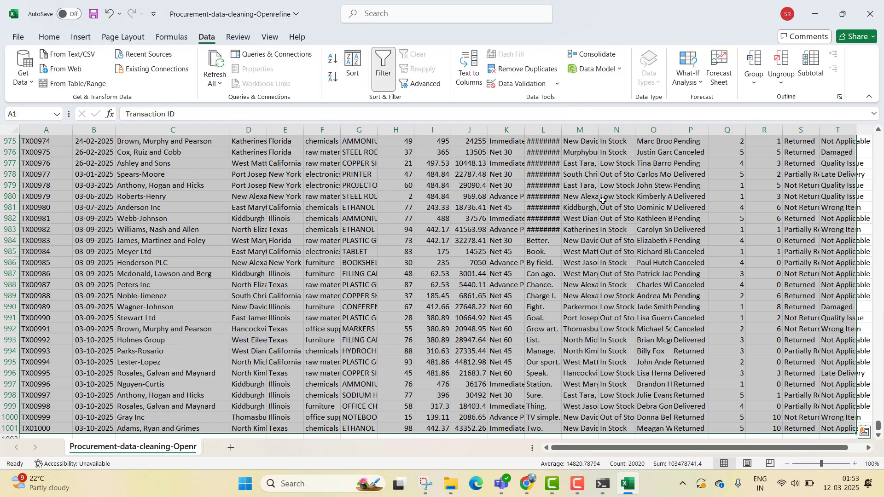
{"action": "scroll", "coordinate": [603, 200], "scroll_direction": "up", "scroll_amount": 20}
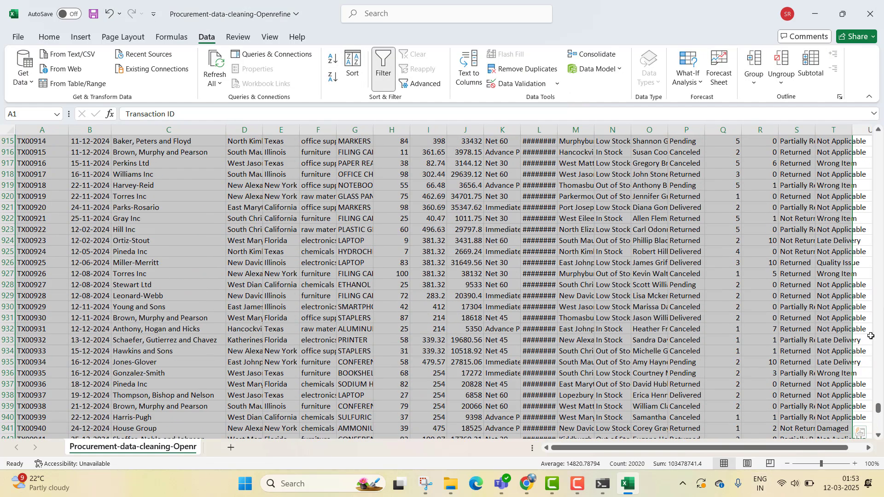
{"action": "left_click_drag", "start_coordinate": [878, 408], "coordinate": [879, 134]}
{"action": "double_click", "coordinate": [557, 128]}
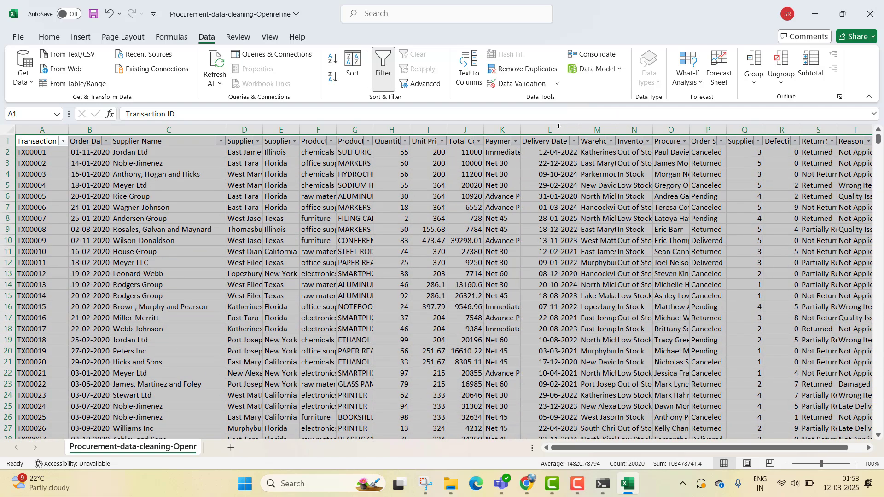
{"action": "left_click", "coordinate": [663, 208]}
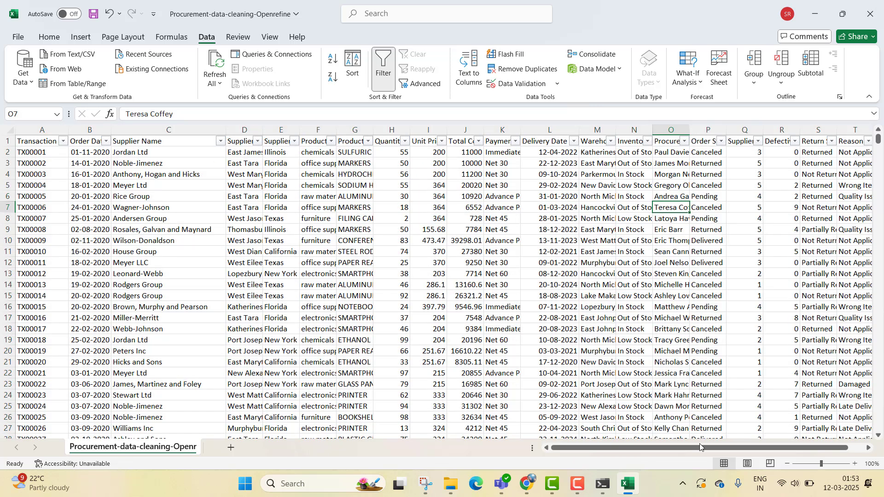
- Examine the filter values of the Defective Items column without applying a filter
{"action": "left_click_drag", "start_coordinate": [703, 448], "coordinate": [731, 446]}
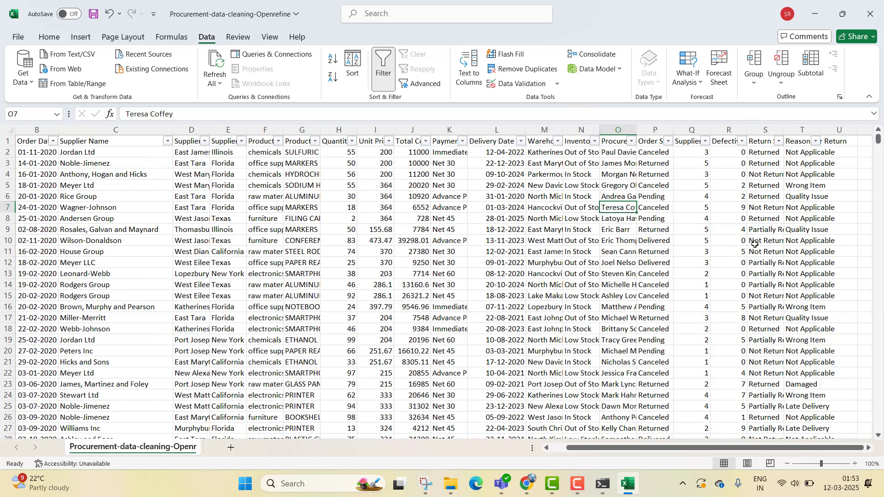
{"action": "left_click", "coordinate": [741, 143]}
{"action": "scroll", "coordinate": [697, 345], "scroll_direction": "down", "scroll_amount": 2}
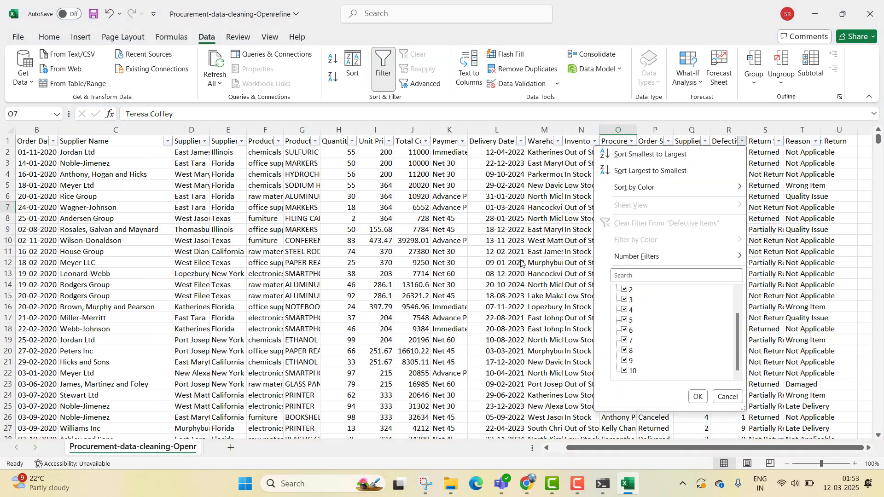
{"action": "left_click", "coordinate": [389, 141]}
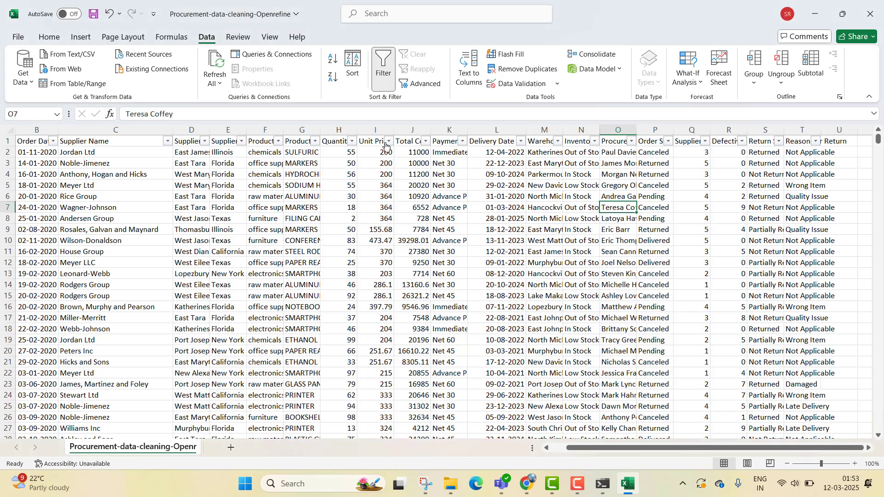
- Examine the filter values of the Unit Price and Total Cost columns without applying a filter, and return to the first column
{"action": "left_click", "coordinate": [389, 141]}
{"action": "scroll", "coordinate": [325, 364], "scroll_direction": "down", "scroll_amount": 15}
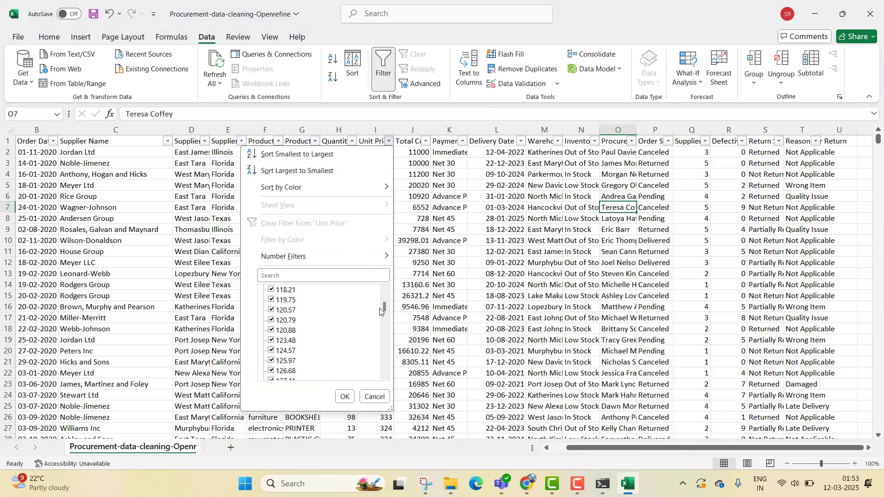
{"action": "left_click_drag", "start_coordinate": [383, 308], "coordinate": [385, 365]}
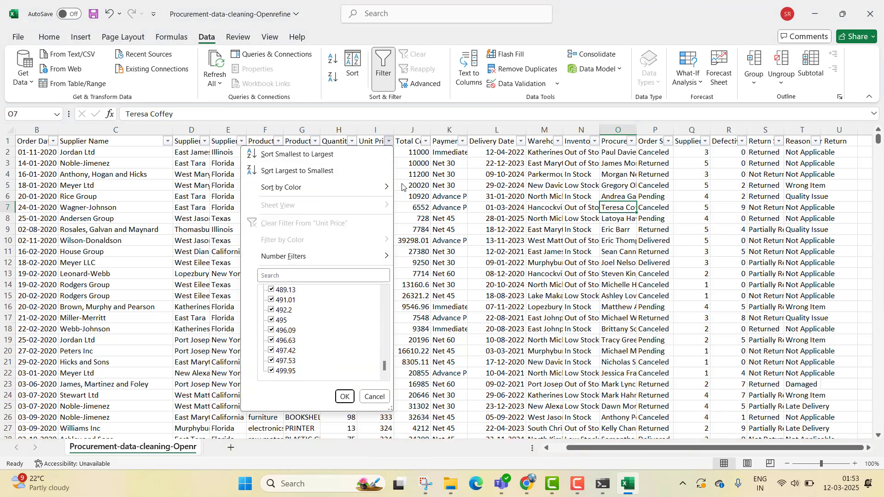
{"action": "left_click", "coordinate": [425, 146]}
{"action": "left_click", "coordinate": [425, 146]}
{"action": "scroll", "coordinate": [336, 355], "scroll_direction": "down", "scroll_amount": 5}
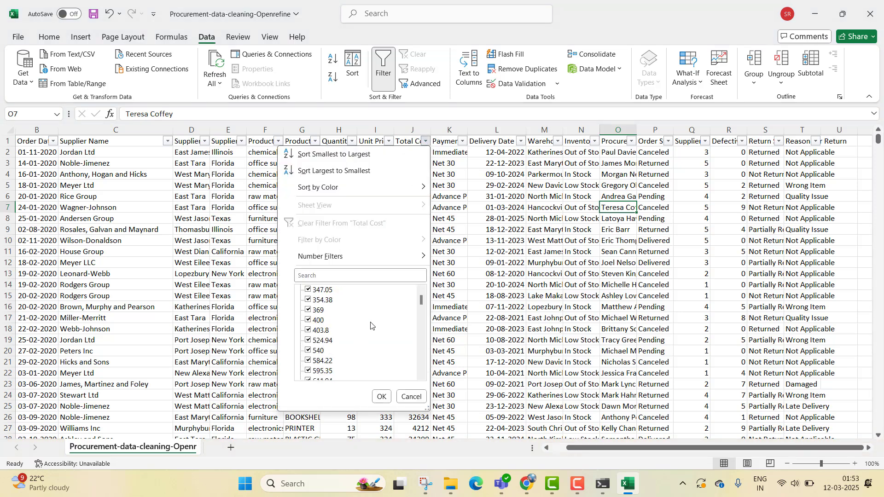
{"action": "left_click", "coordinate": [173, 307]}
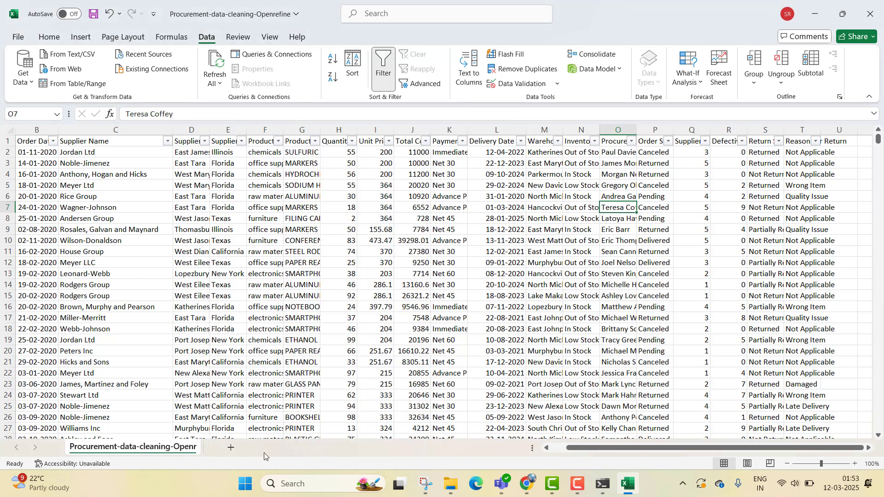
{"action": "left_click_drag", "start_coordinate": [586, 449], "coordinate": [562, 451]}
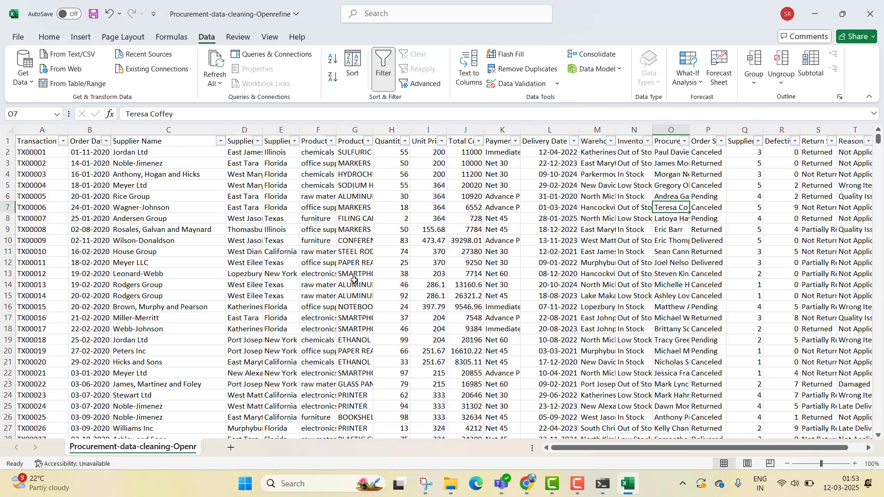
- Minimize Excel, review the course's export prompt and U2XGPT's CSV export instructions in the browser, and return to the OpenRefine project
{"action": "left_click", "coordinate": [816, 12]}
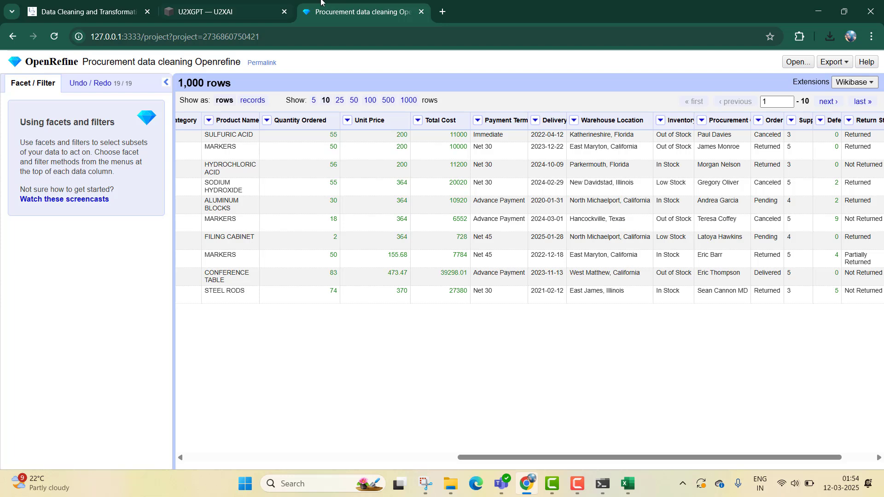
{"action": "left_click", "coordinate": [92, 7]}
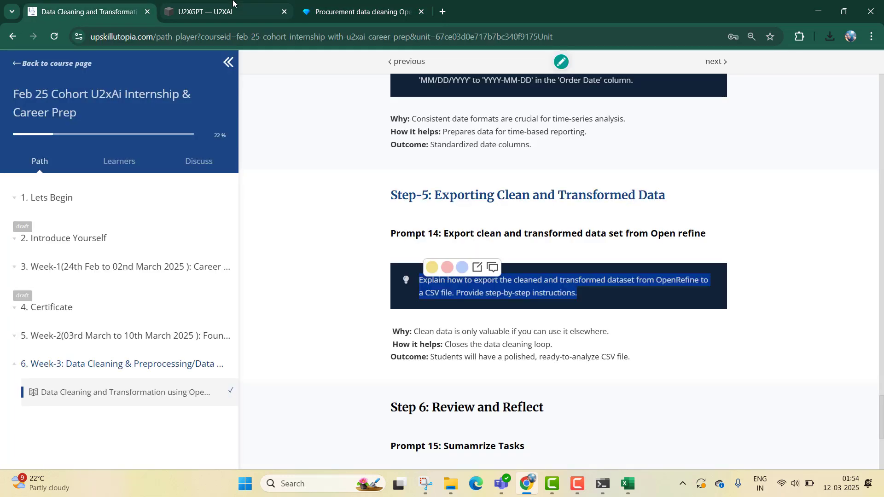
{"action": "left_click", "coordinate": [233, 3]}
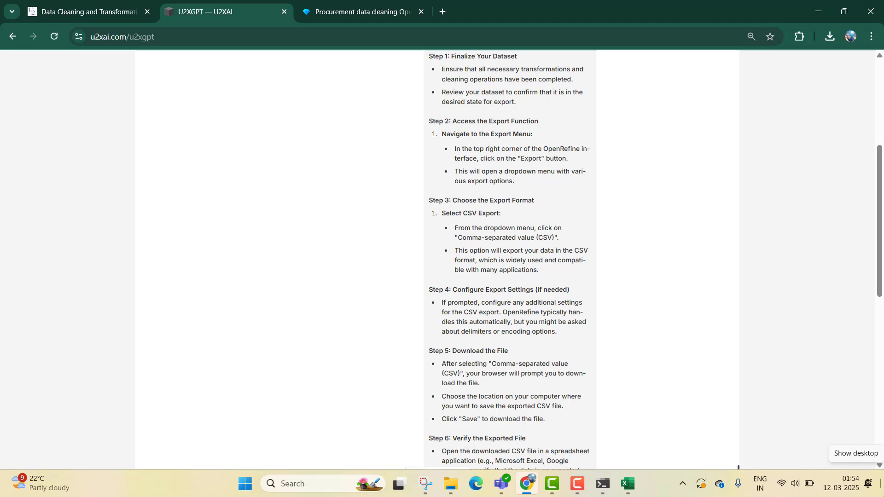
{"action": "left_click", "coordinate": [361, 6]}
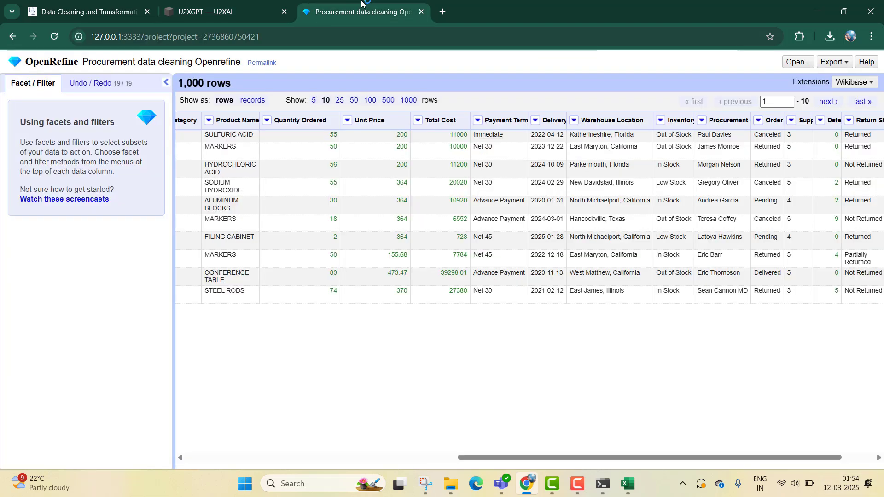